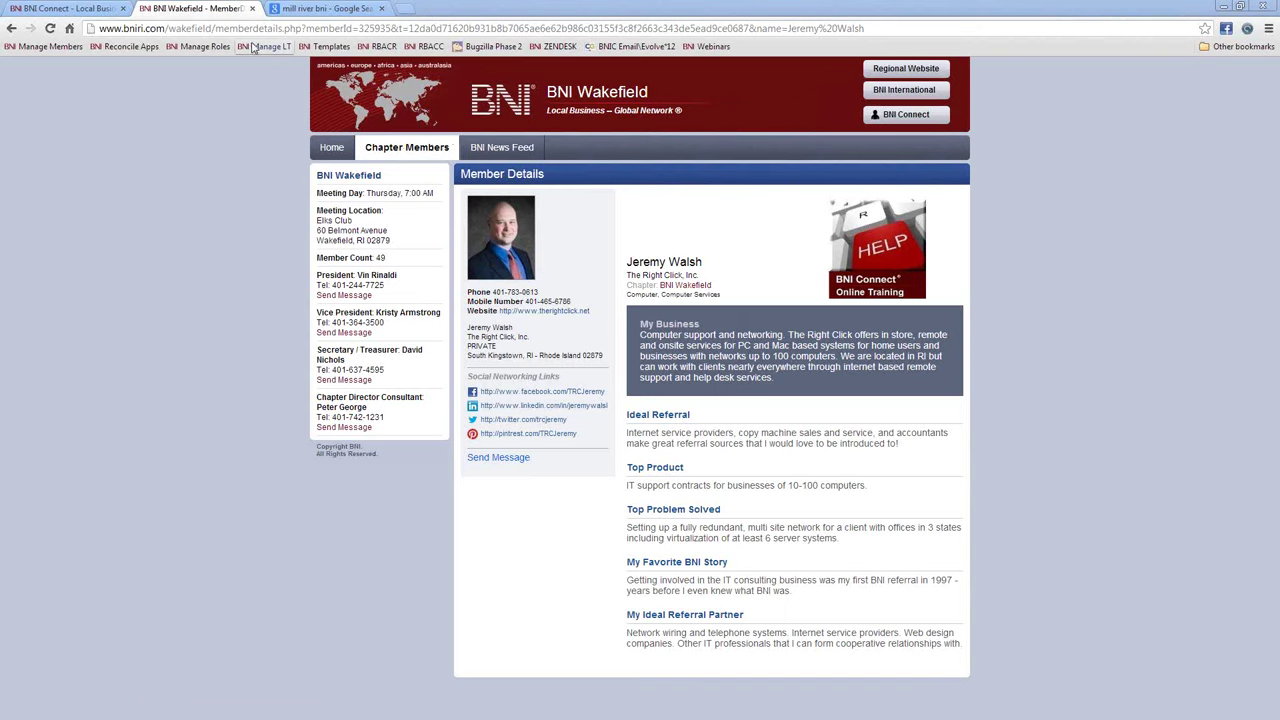
Step: View the BNI Wakefield home page and open the Mill River BNI chapter website from the Google results
{"action": "left_click", "coordinate": [316, 146]}
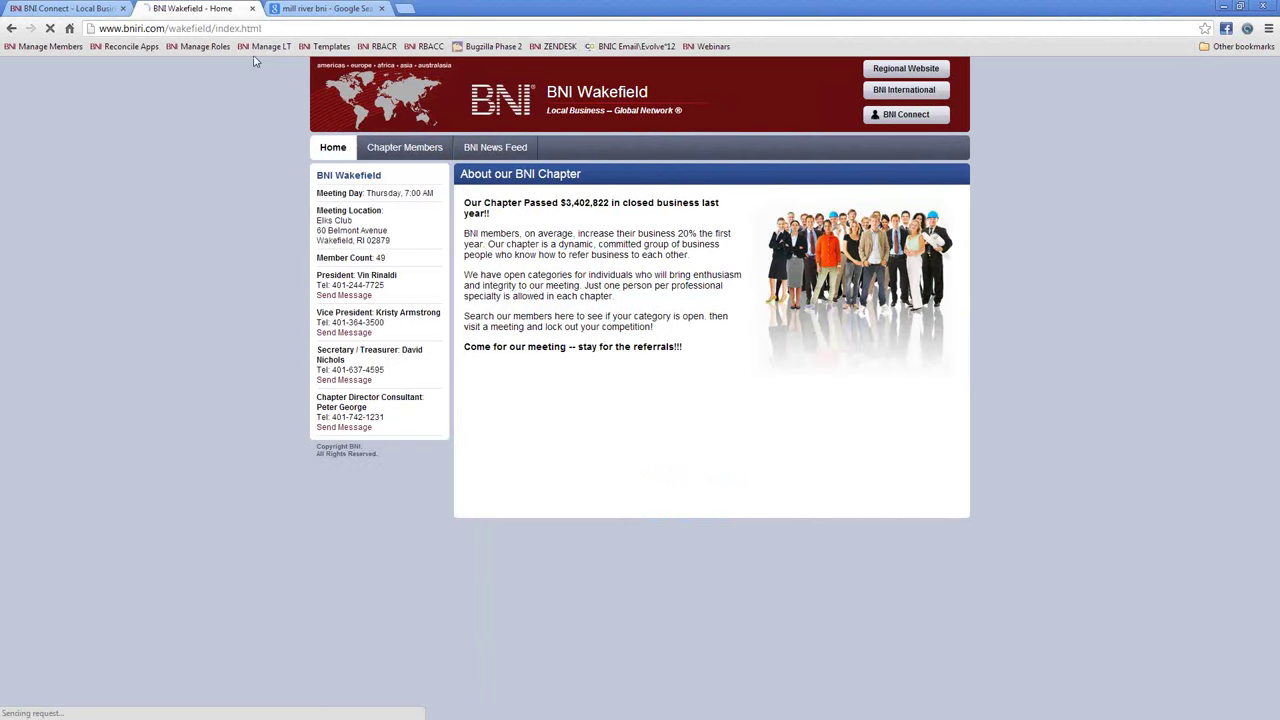
{"action": "left_click", "coordinate": [325, 8]}
{"action": "left_click", "coordinate": [149, 104]}
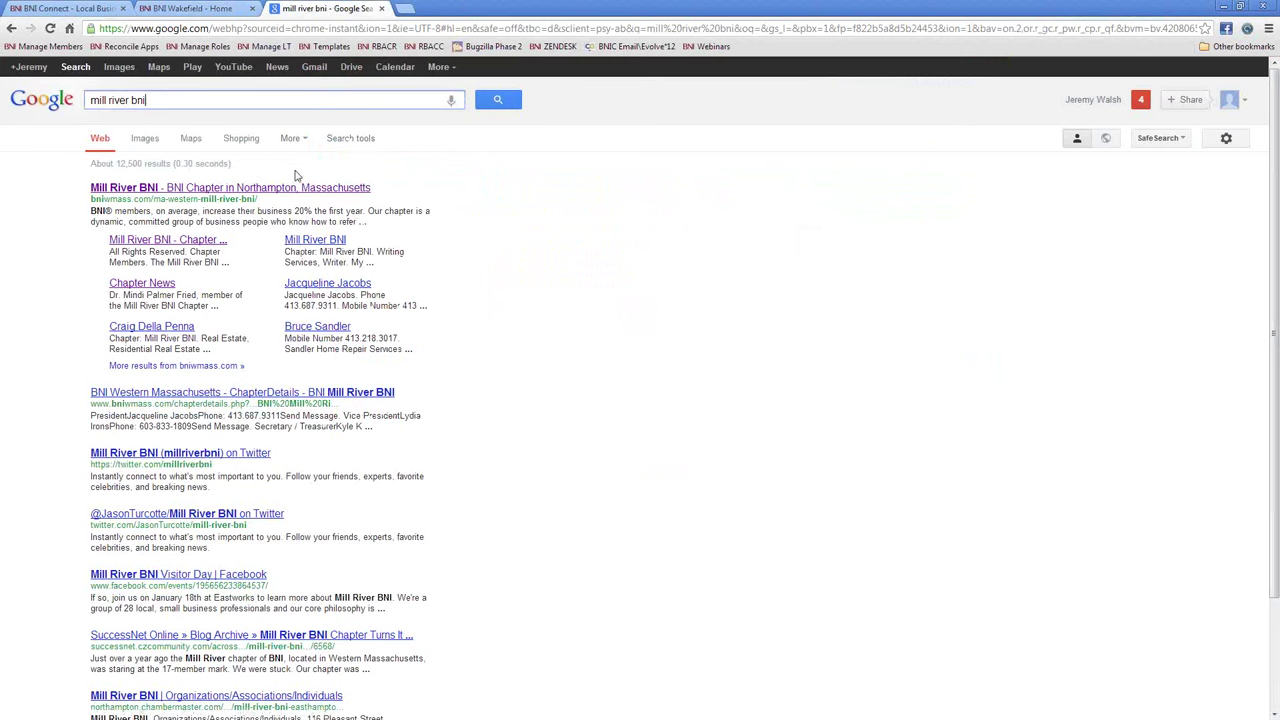
{"action": "left_click", "coordinate": [155, 194]}
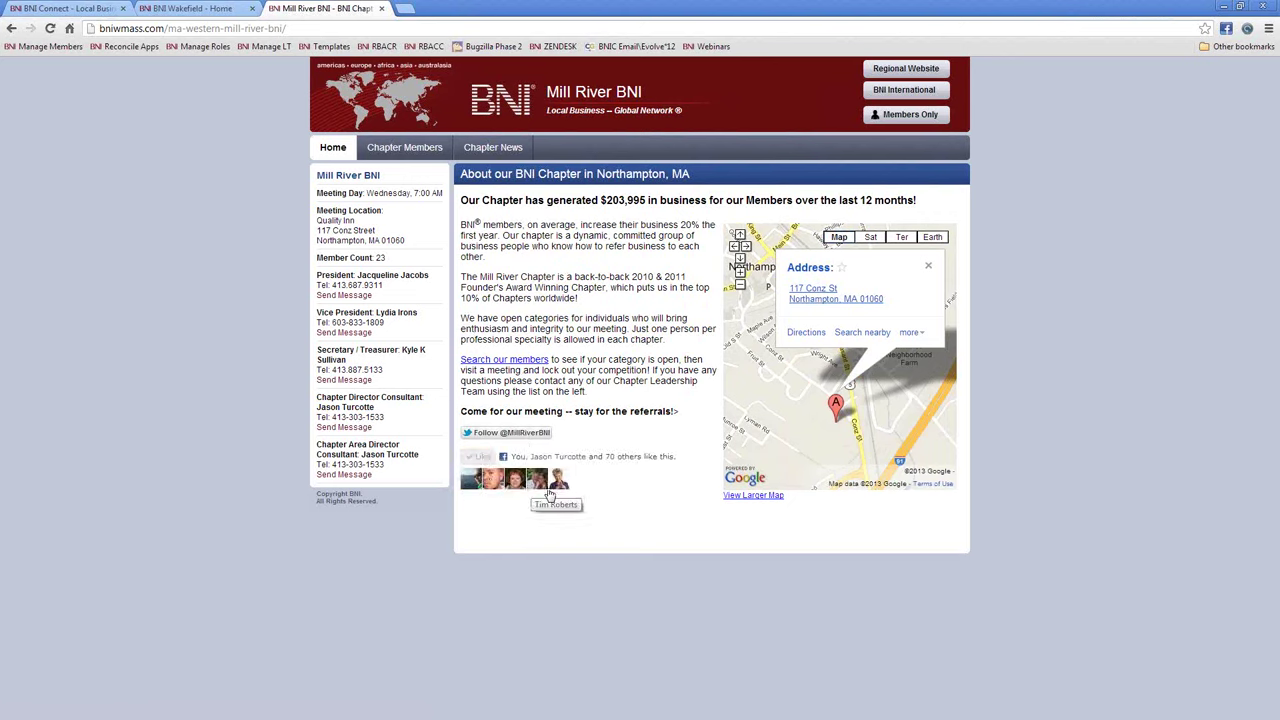
Step: Look through the Mill River BNI site's Chapter News and Chapter Members pages and return to its home page
{"action": "left_click", "coordinate": [488, 152]}
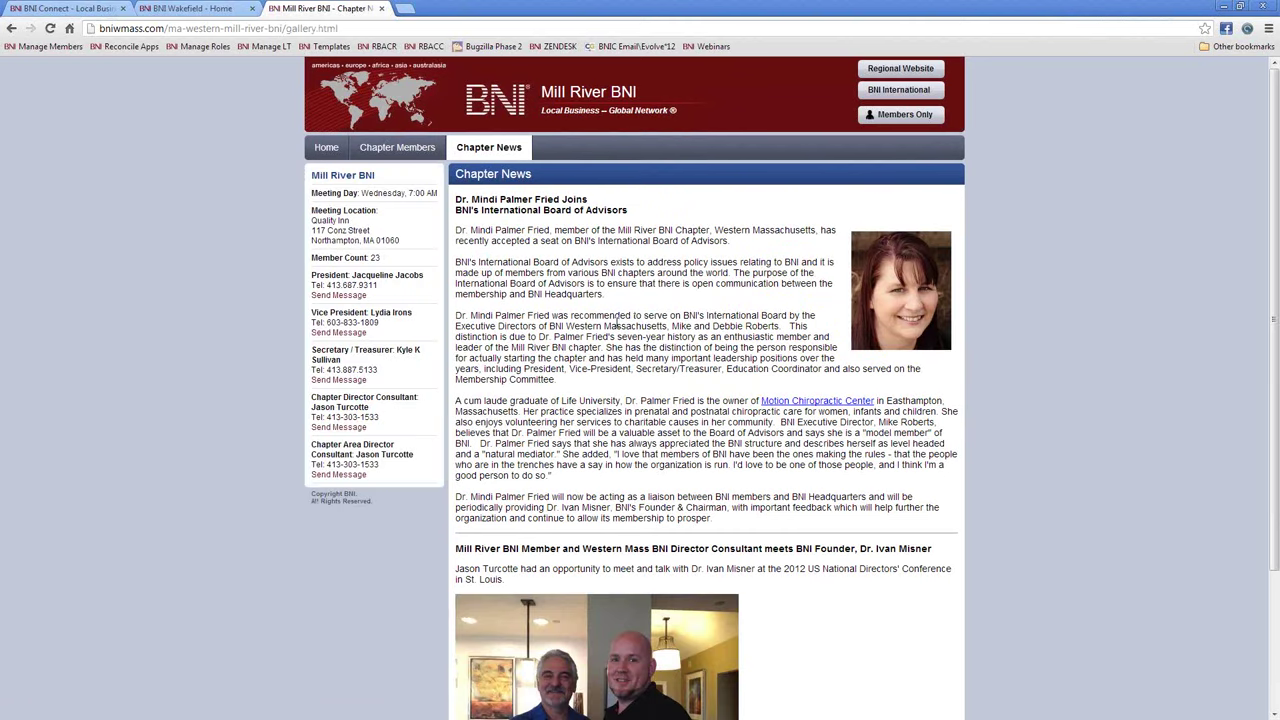
{"action": "scroll", "coordinate": [617, 318], "scroll_direction": "down", "scroll_amount": 2}
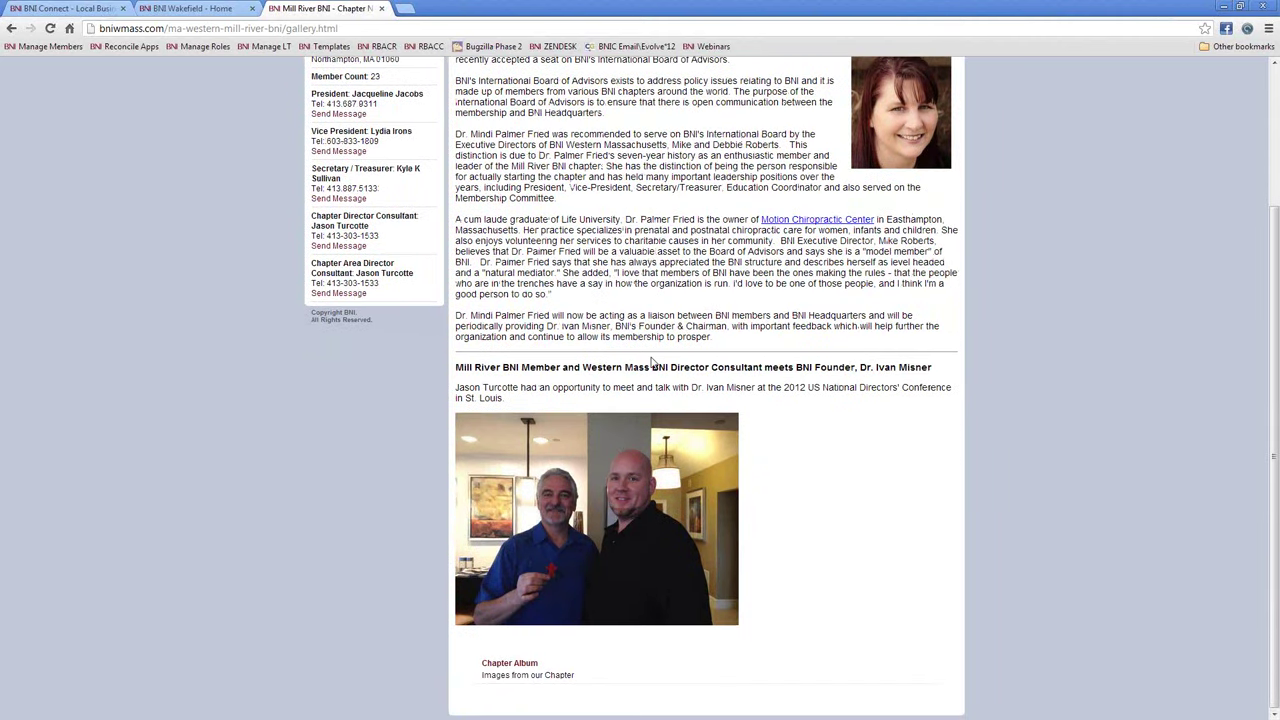
{"action": "scroll", "coordinate": [666, 405], "scroll_direction": "up", "scroll_amount": 2}
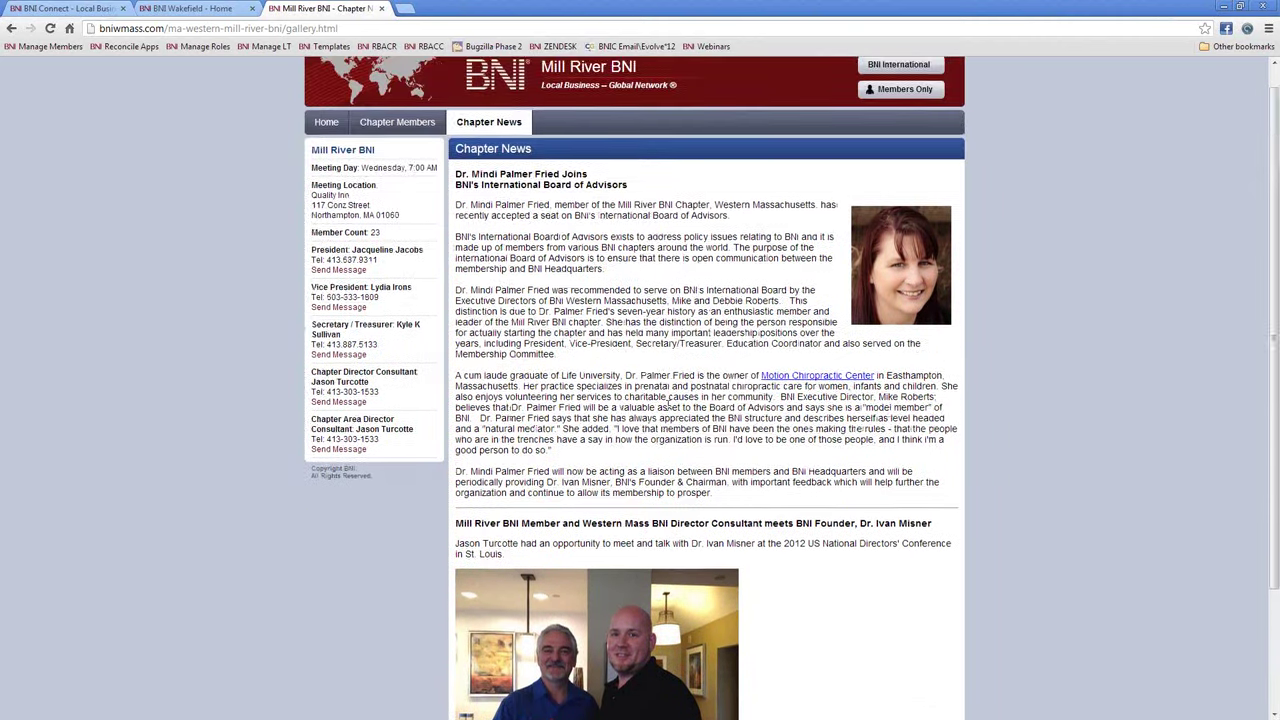
{"action": "left_click", "coordinate": [380, 154]}
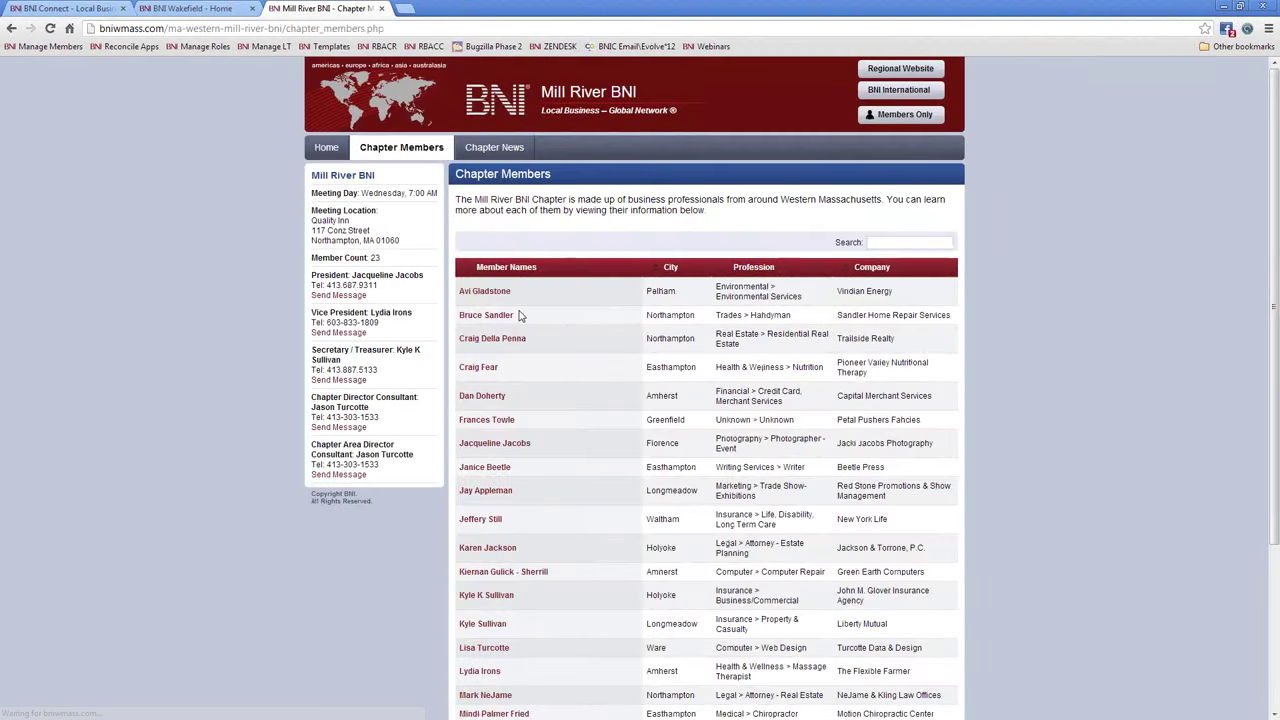
{"action": "left_click", "coordinate": [326, 147]}
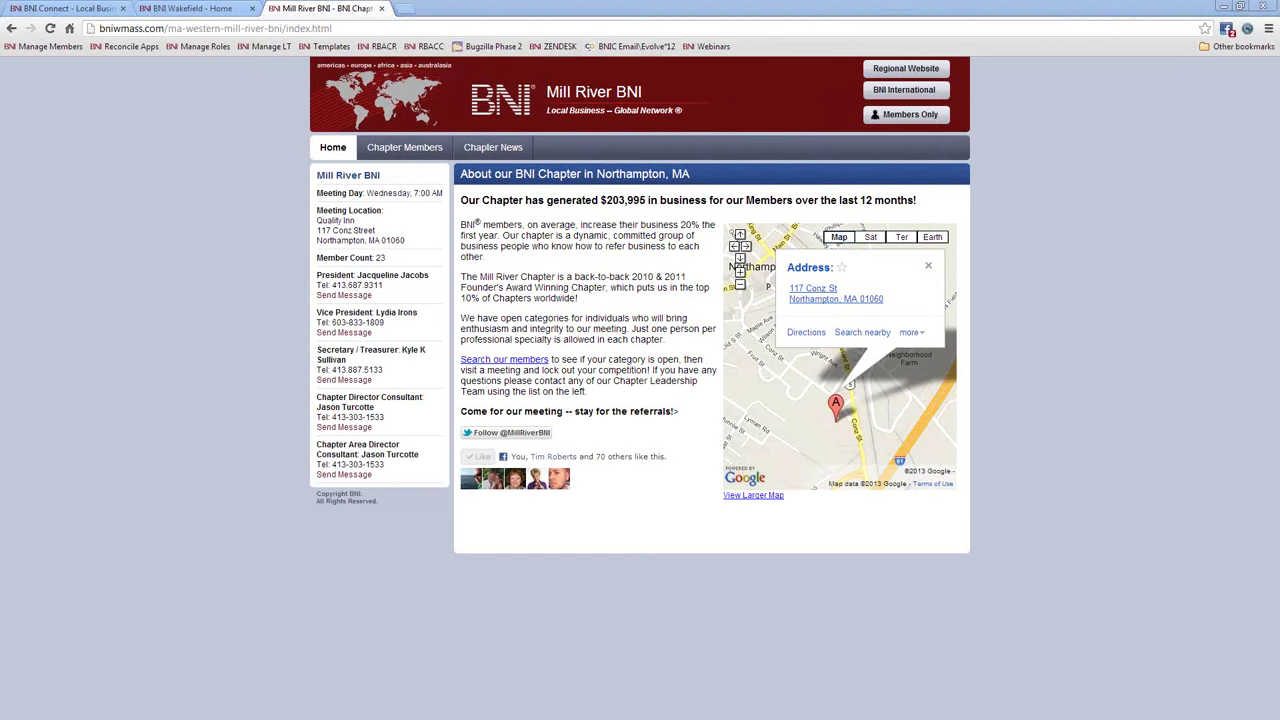
Step: Close the two public chapter websites and open the CMS management list for chapter websites in BNI Connect
{"action": "left_click", "coordinate": [252, 8]}
{"action": "left_click", "coordinate": [252, 8]}
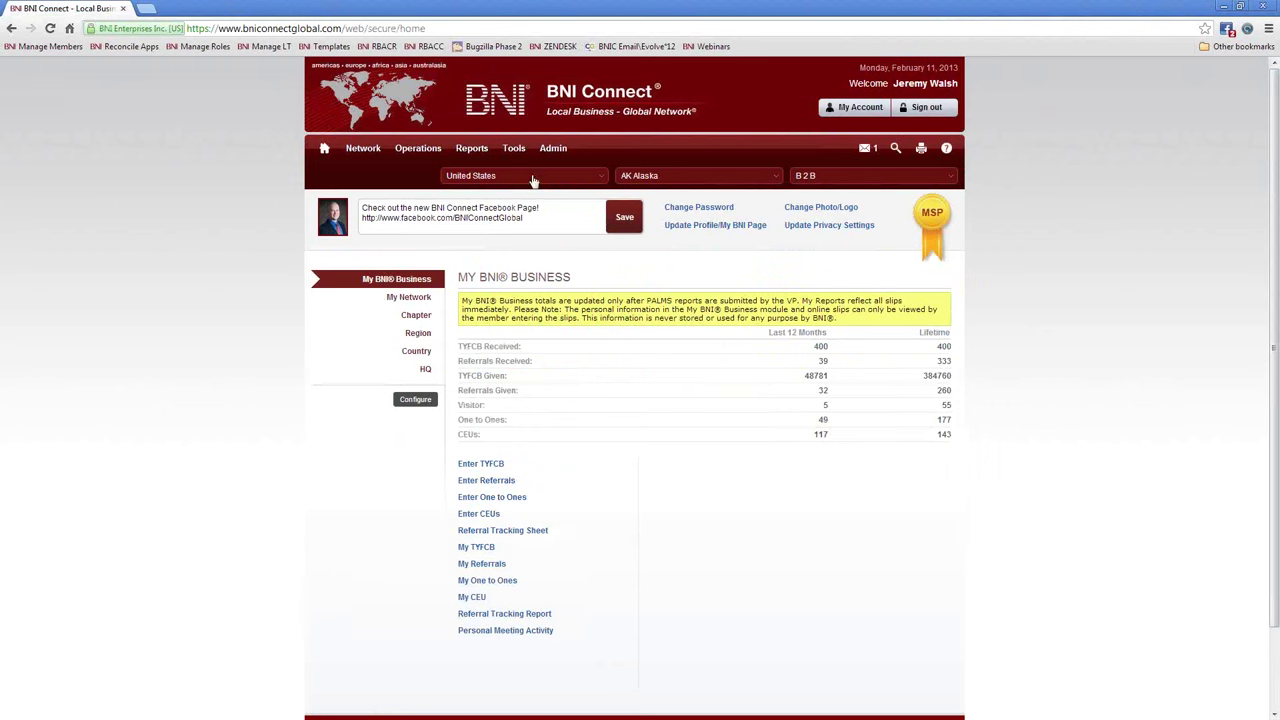
{"action": "mouse_move", "coordinate": [520, 157]}
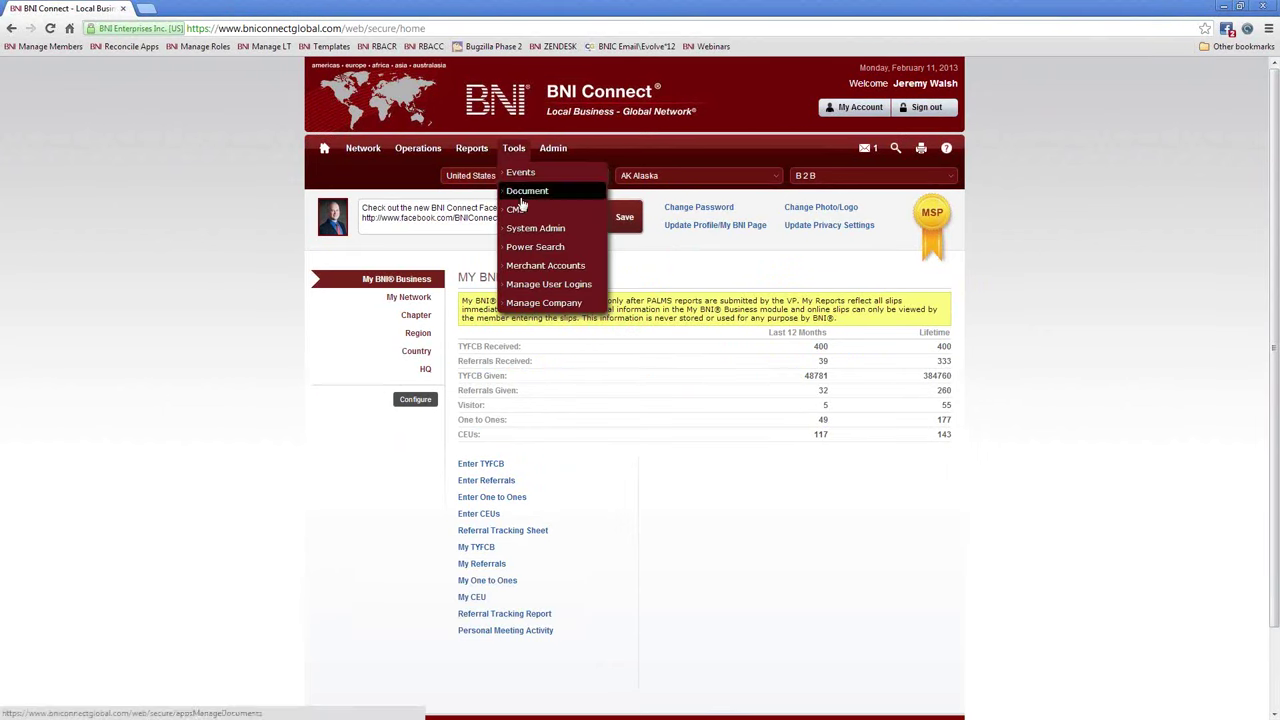
{"action": "mouse_move", "coordinate": [525, 213]}
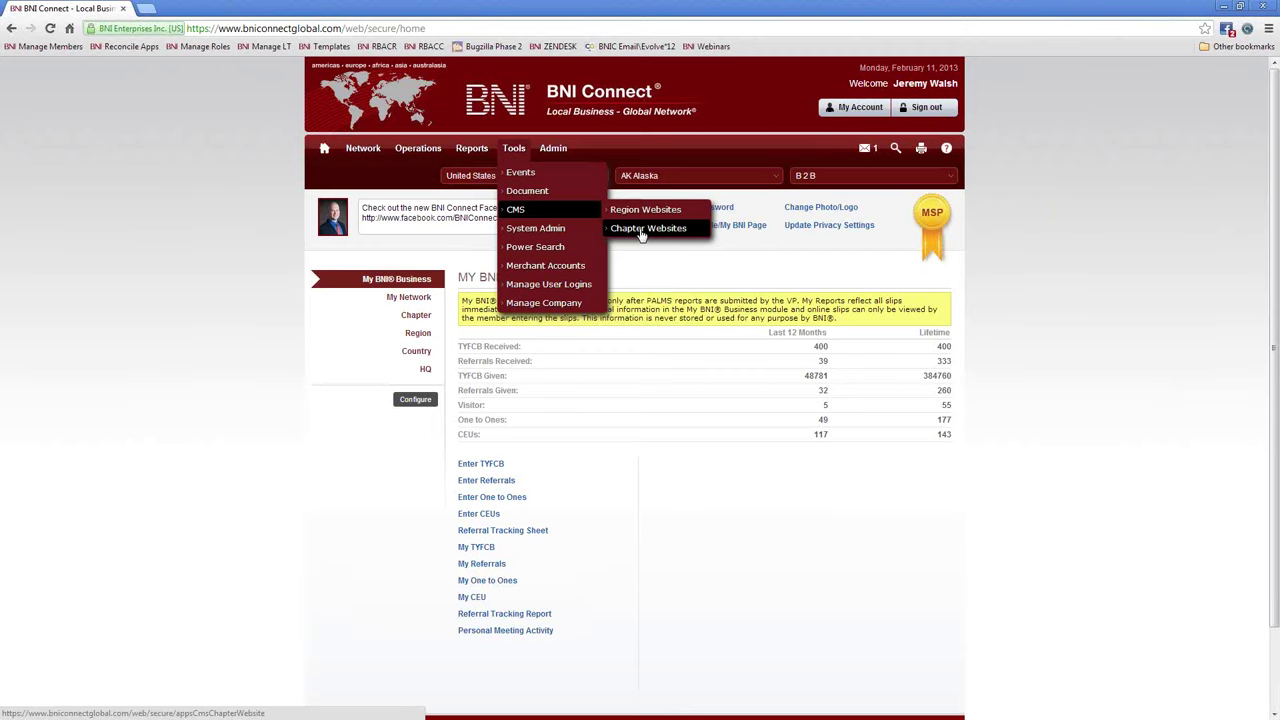
{"action": "left_click", "coordinate": [640, 230]}
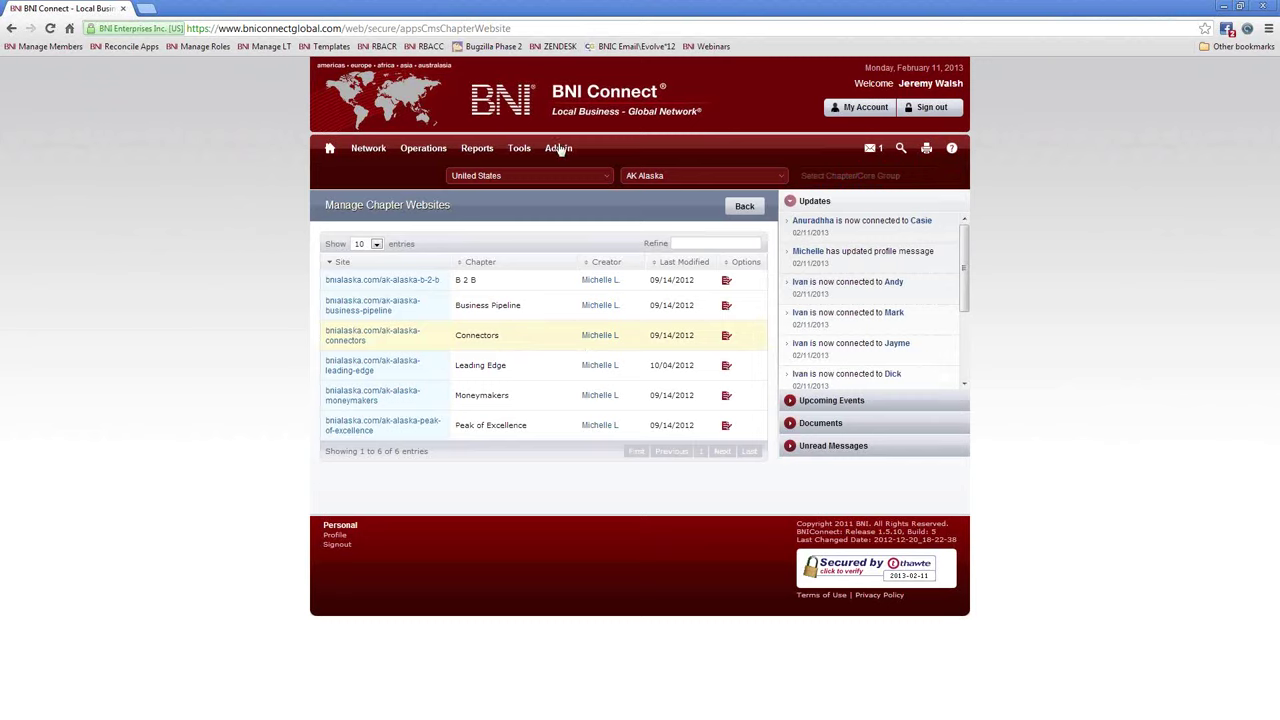
Step: Switch to Antarctica's Shiver Region and open the BNI - Brrrrr Chapter website for editing
{"action": "left_click", "coordinate": [497, 185]}
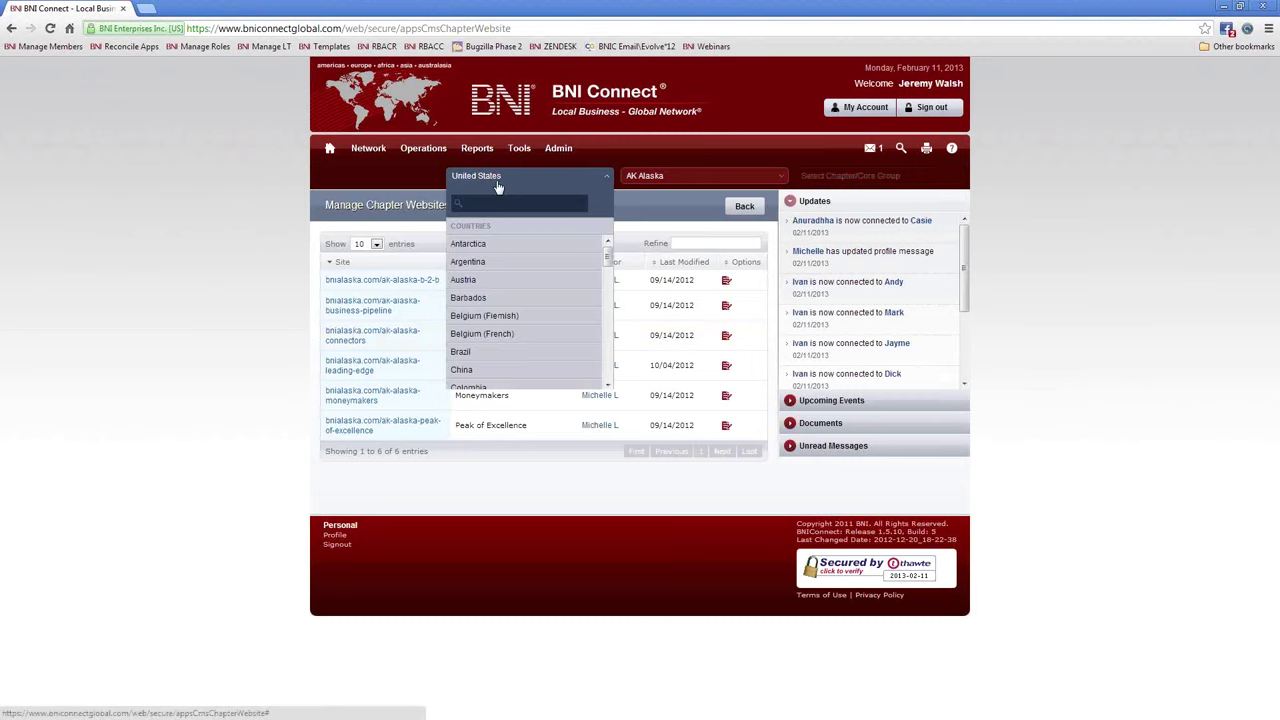
{"action": "left_click", "coordinate": [468, 246]}
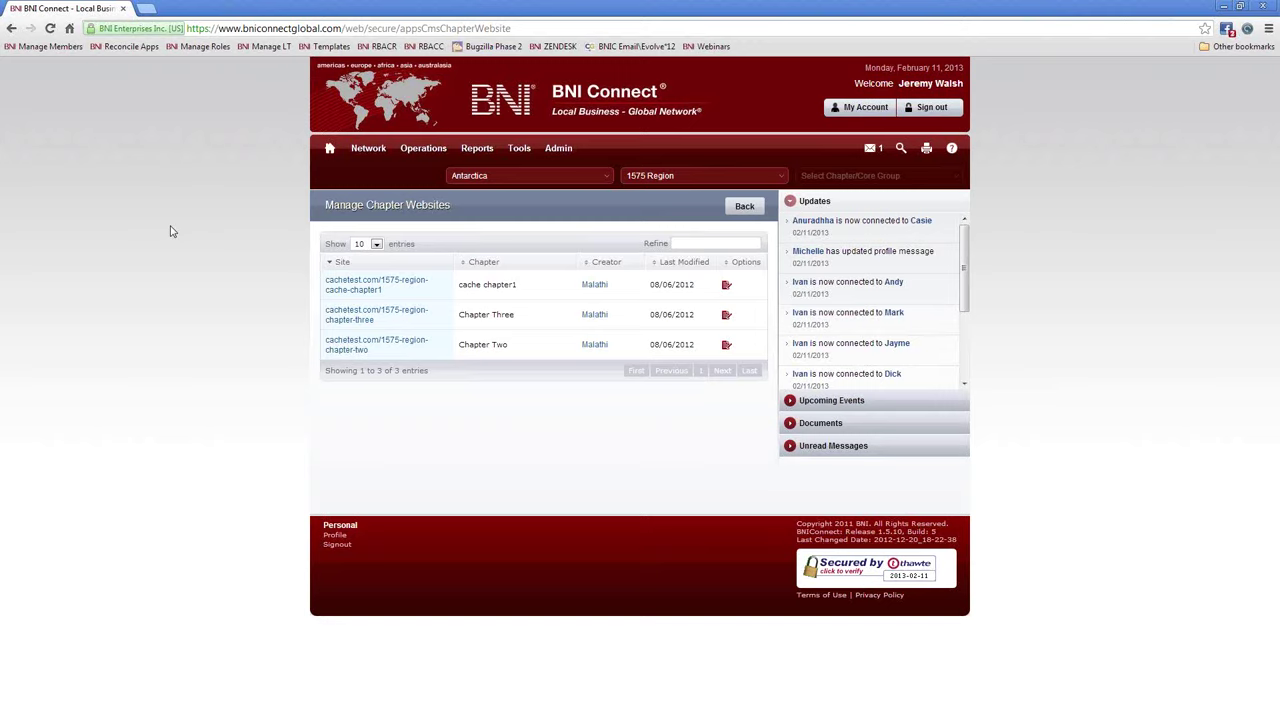
{"action": "left_click", "coordinate": [655, 178]}
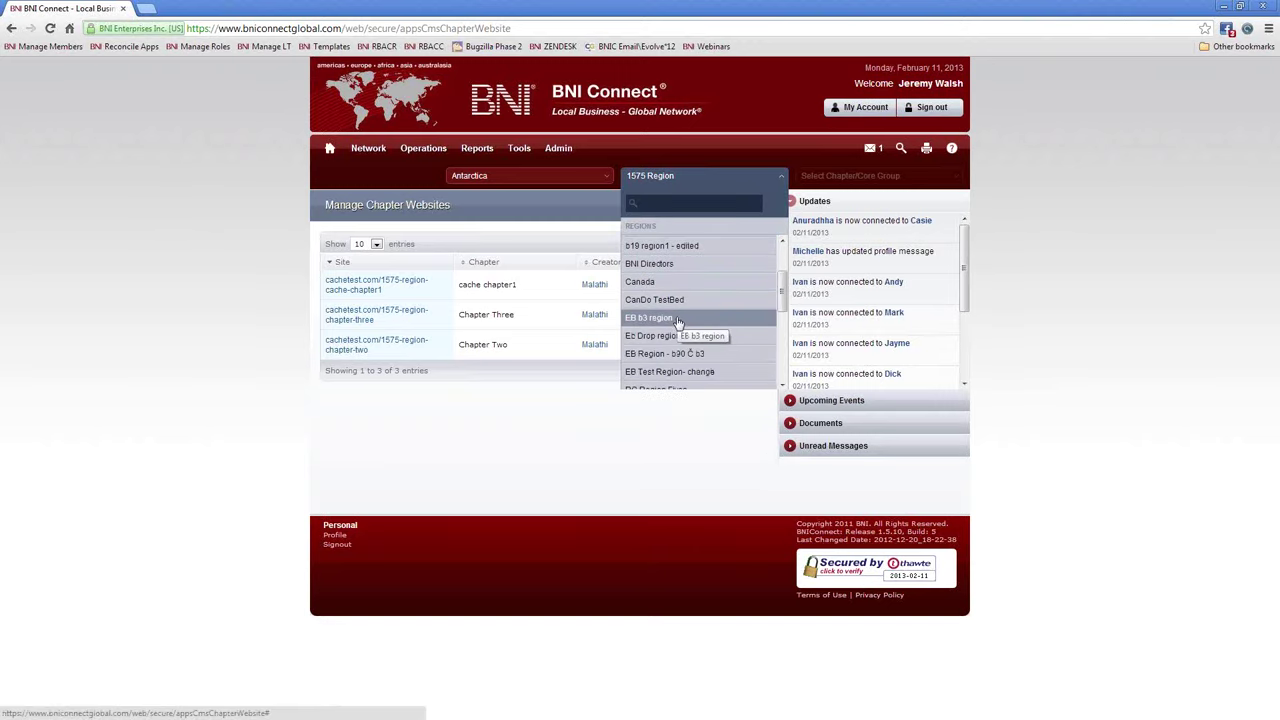
{"action": "scroll", "coordinate": [670, 320], "scroll_direction": "down", "scroll_amount": 4}
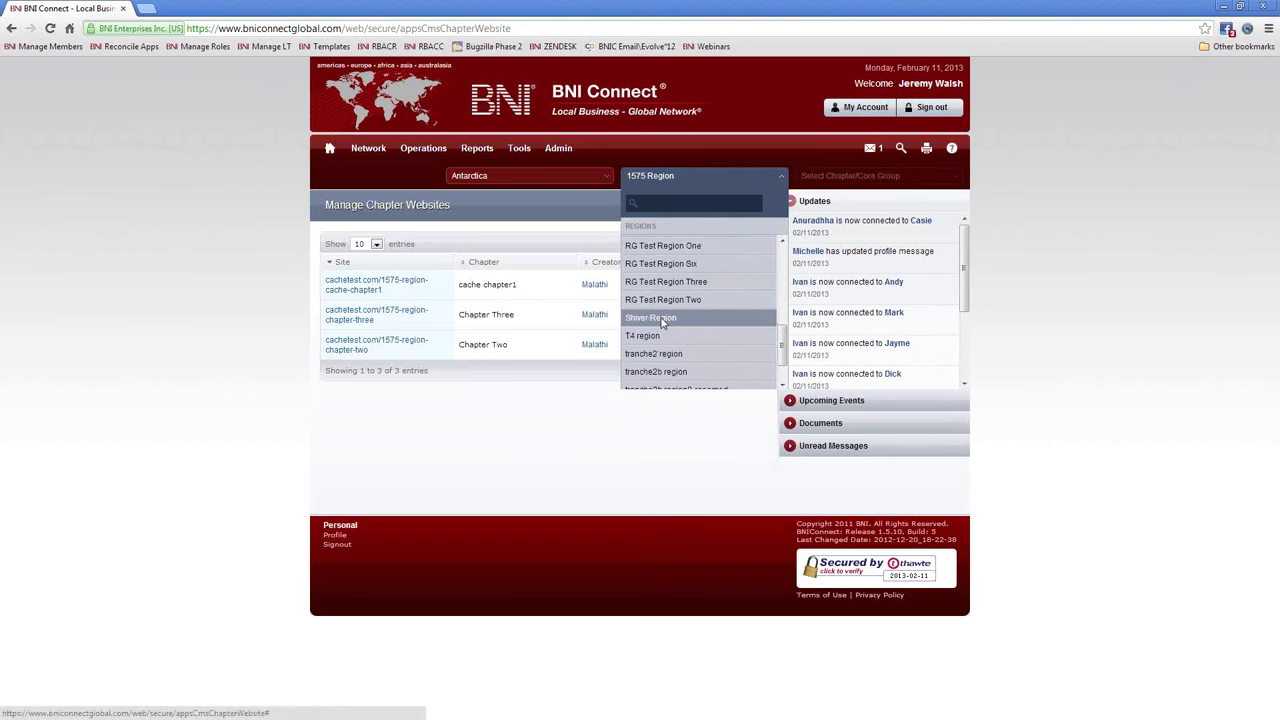
{"action": "left_click", "coordinate": [660, 318]}
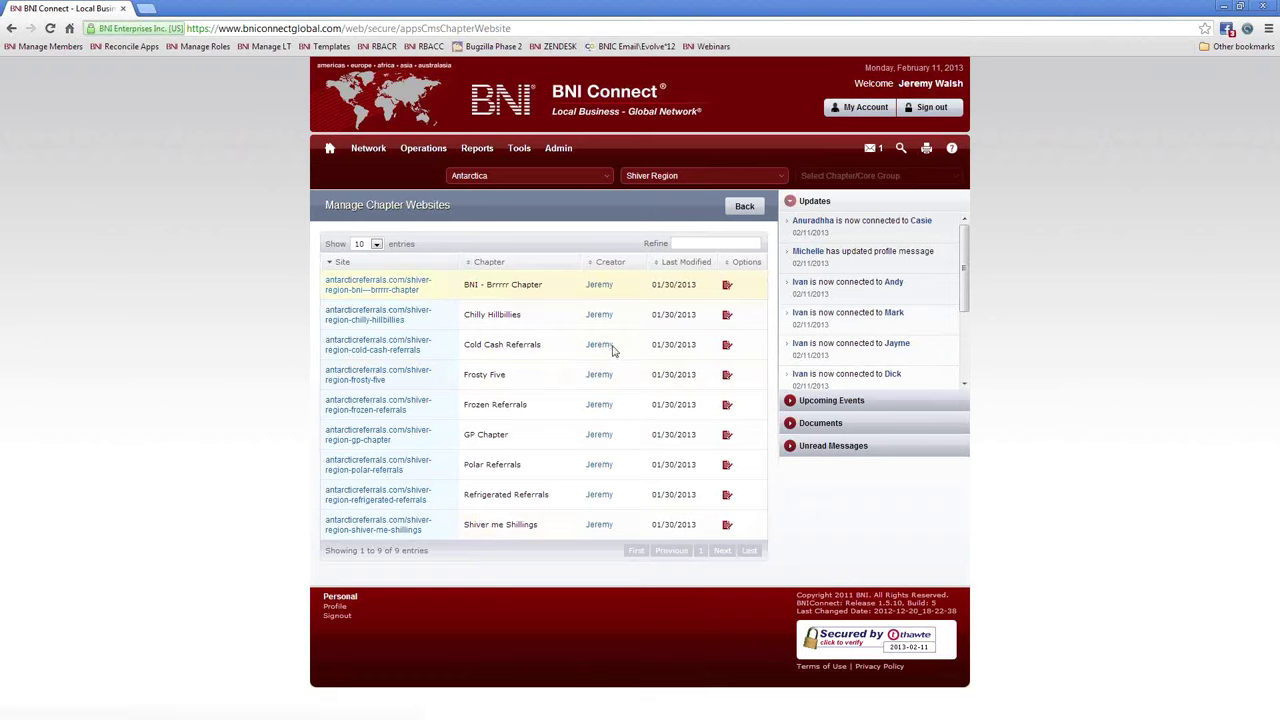
{"action": "left_click", "coordinate": [727, 287]}
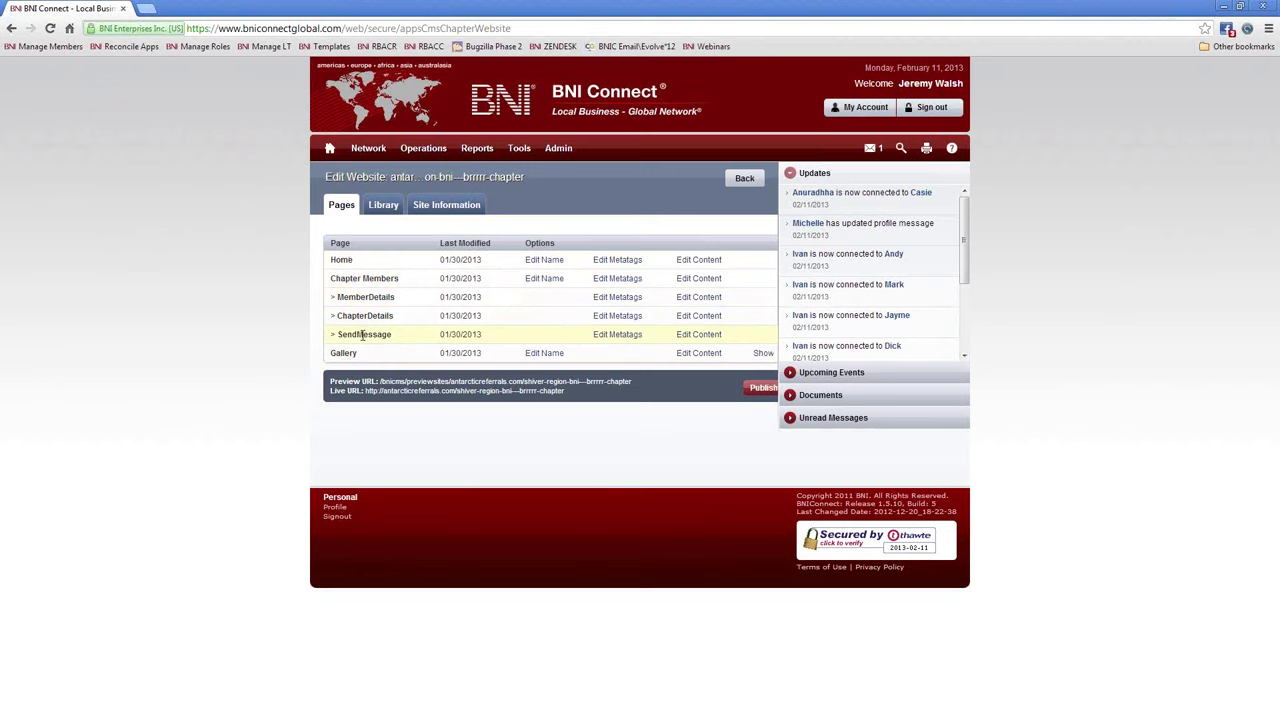
Step: Upload the FLSW-NewMoney image from the Desktop to the chapter website's image library
{"action": "left_click", "coordinate": [384, 206]}
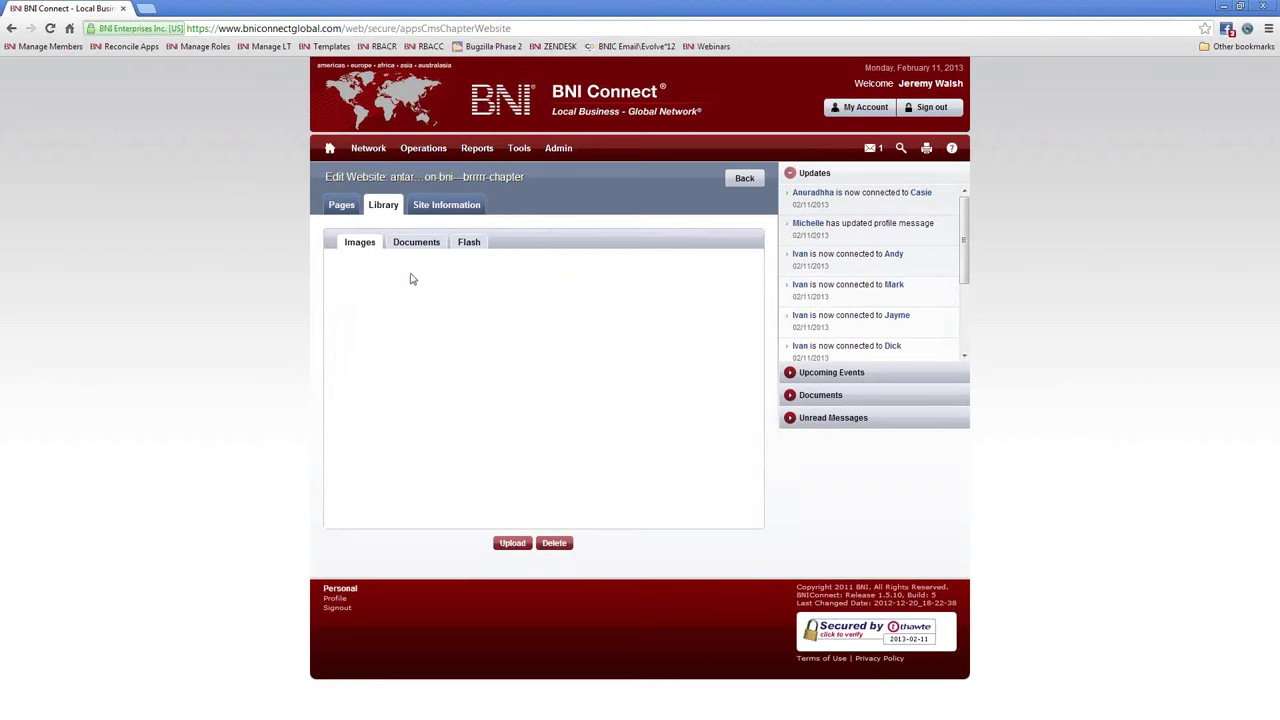
{"action": "left_click", "coordinate": [513, 544]}
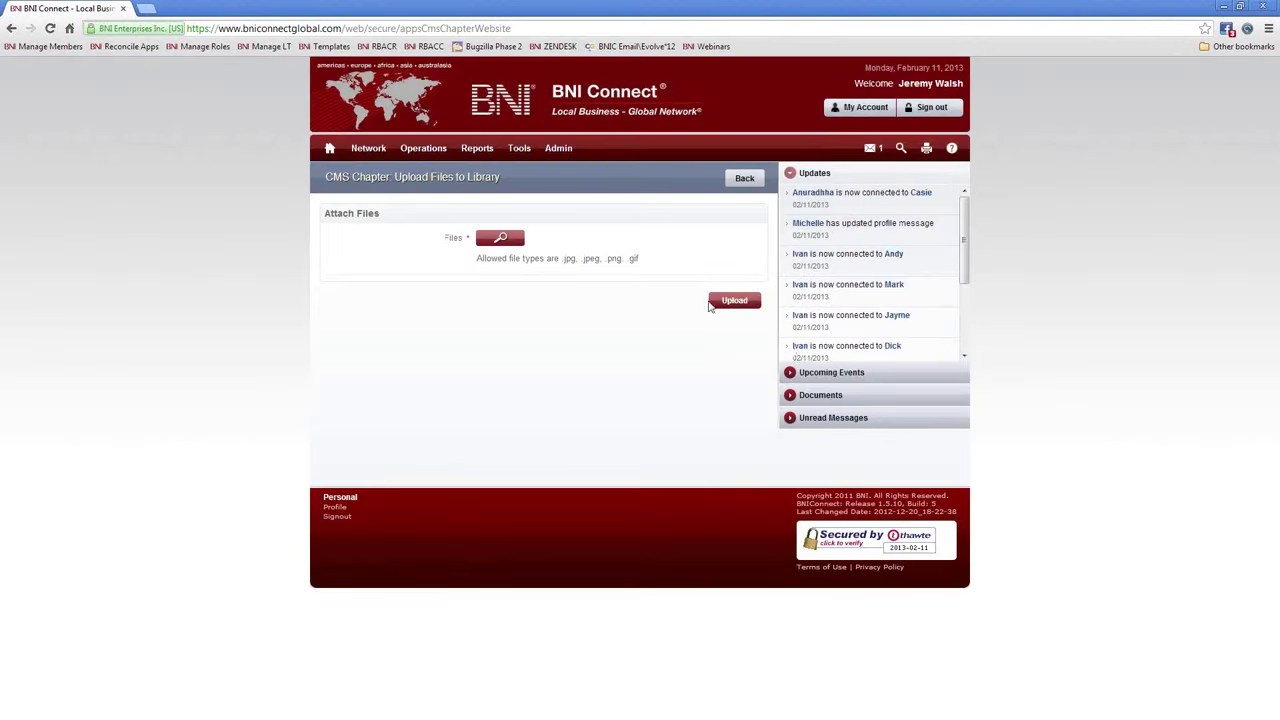
{"action": "left_click", "coordinate": [503, 243]}
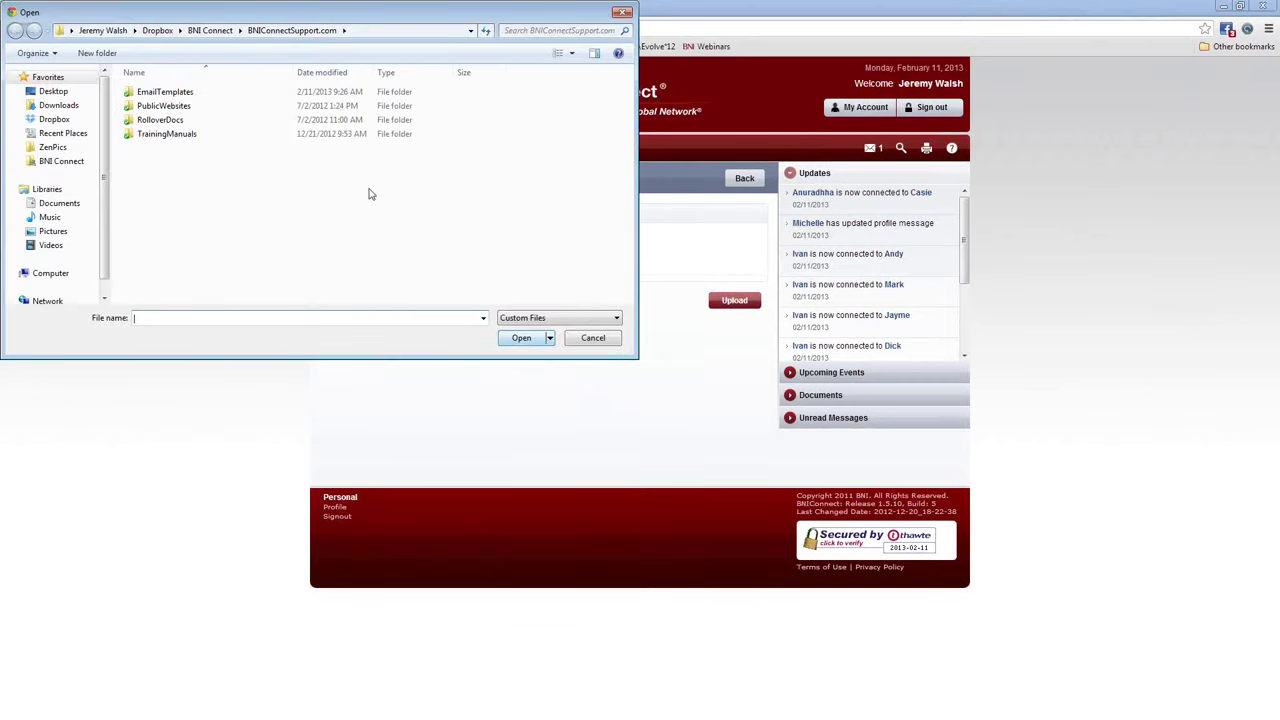
{"action": "left_click_drag", "start_coordinate": [364, 13], "coordinate": [531, 114]}
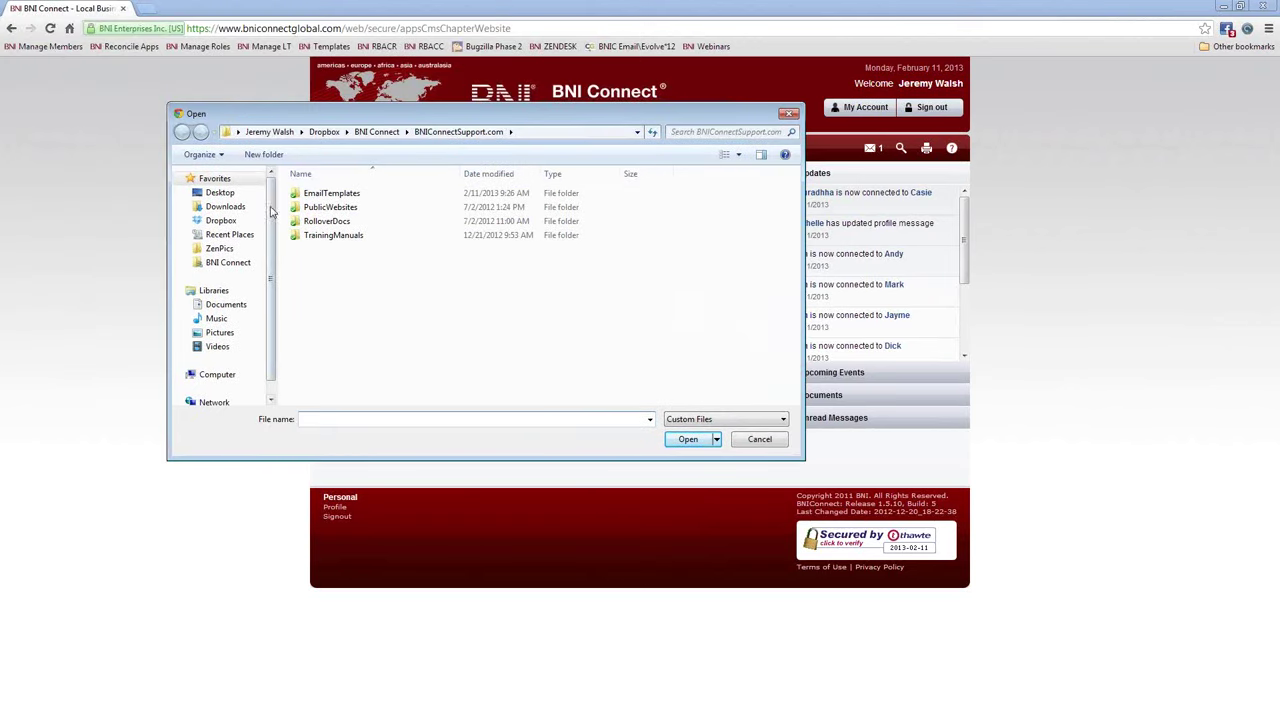
{"action": "left_click", "coordinate": [220, 193]}
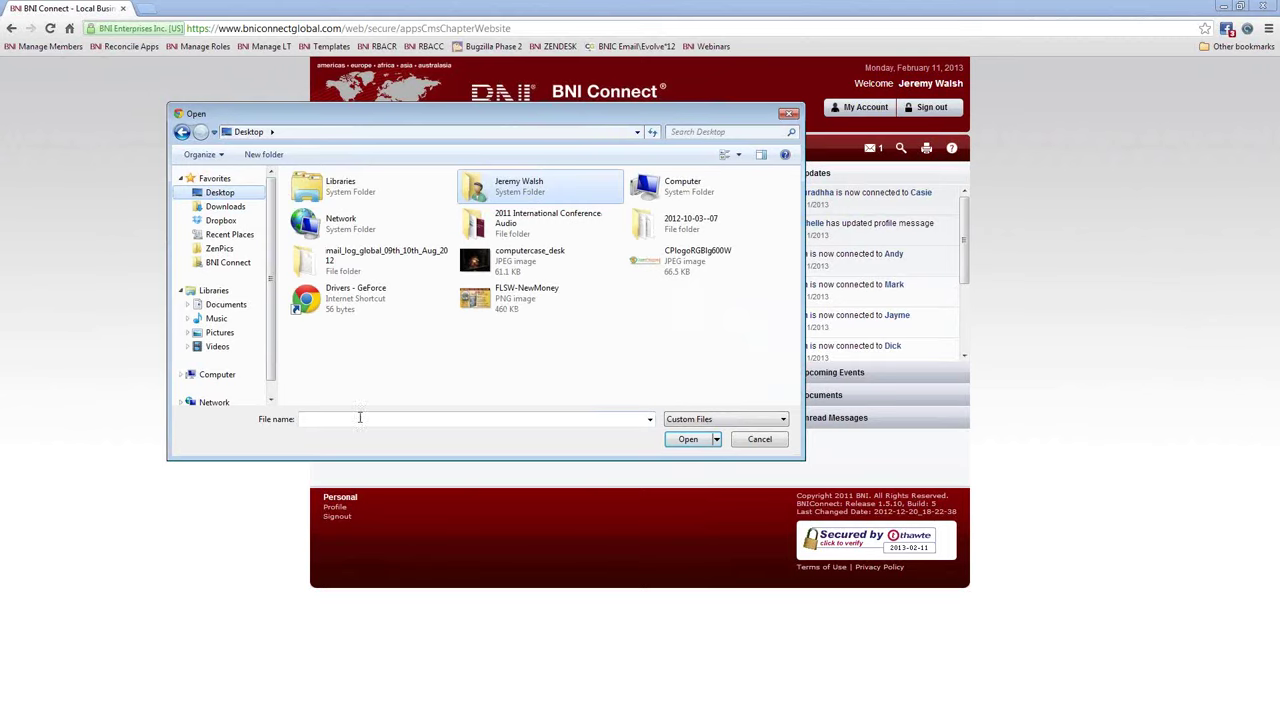
{"action": "left_click", "coordinate": [502, 298]}
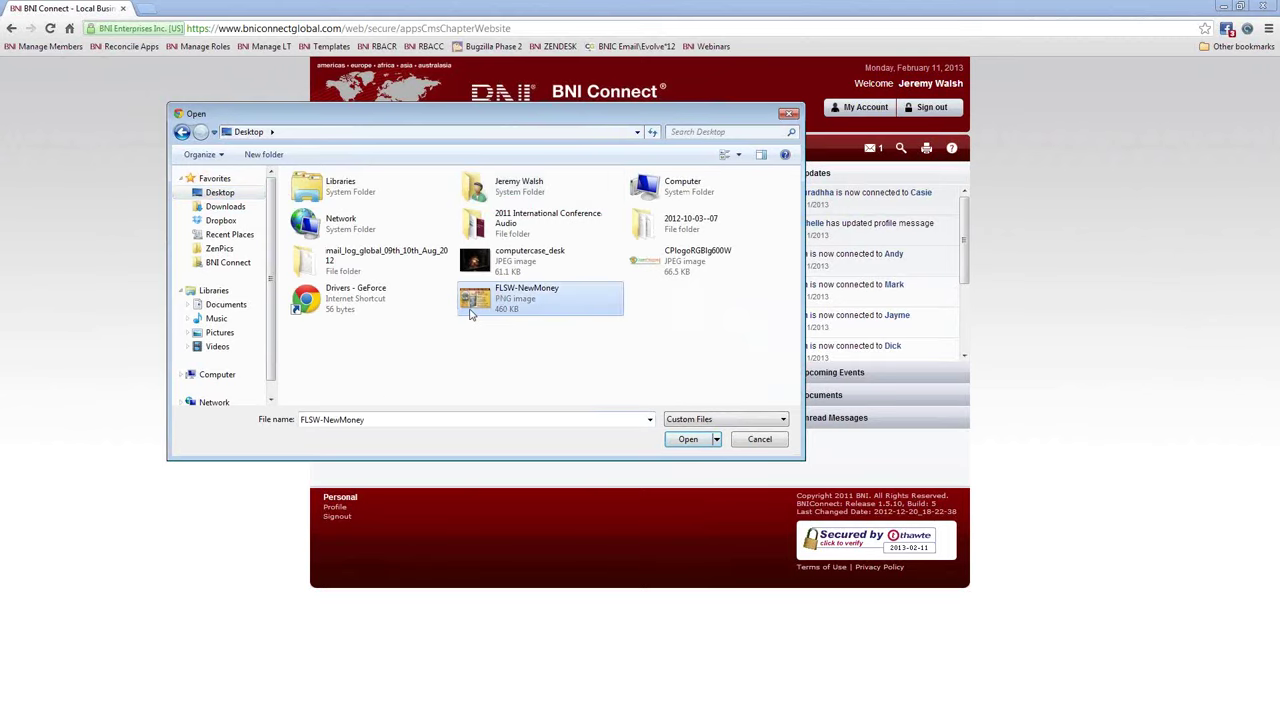
{"action": "double_click", "coordinate": [512, 302]}
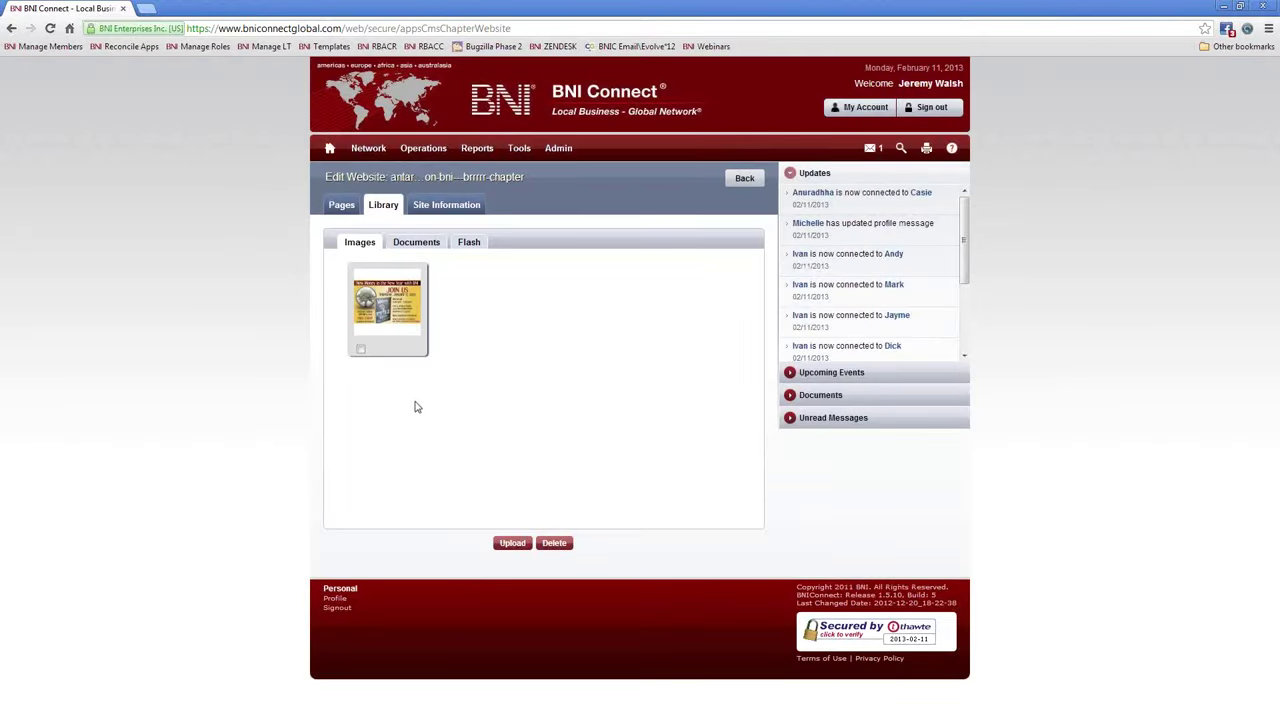
Step: Upload the 300 x 146 BNI logo image from the ZenPics folder to the image library
{"action": "left_click", "coordinate": [512, 545]}
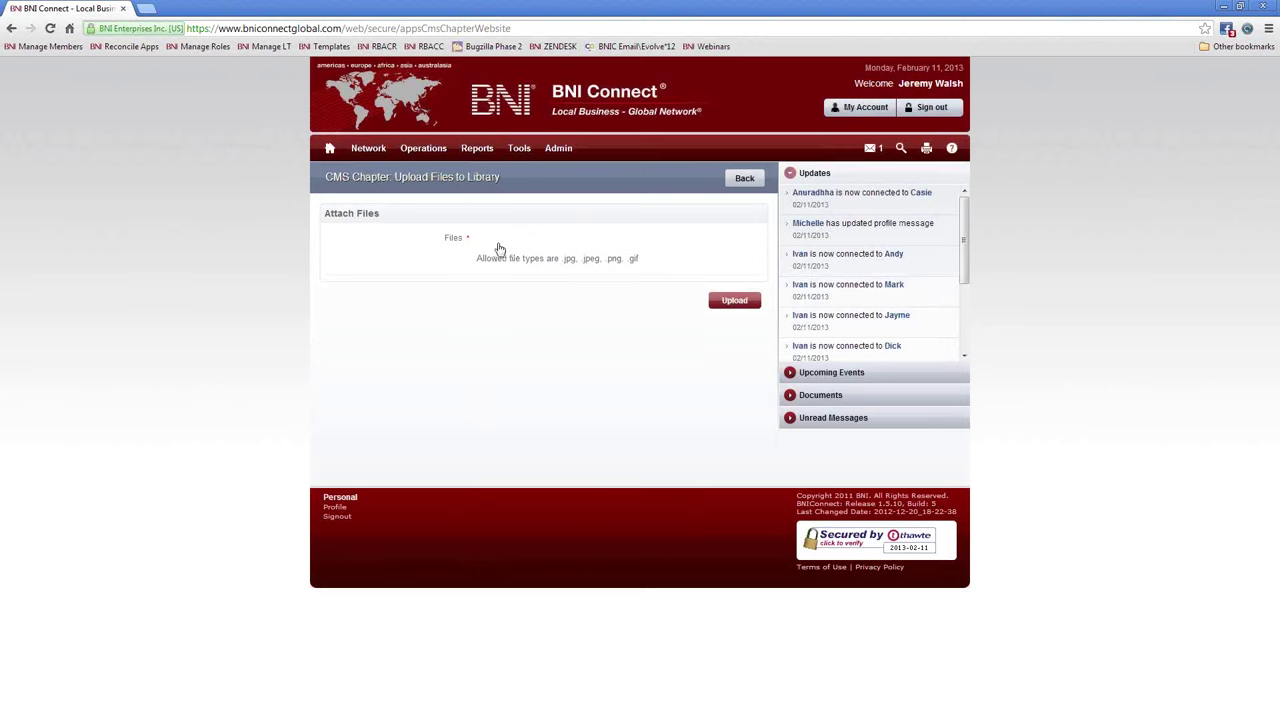
{"action": "left_click", "coordinate": [500, 240]}
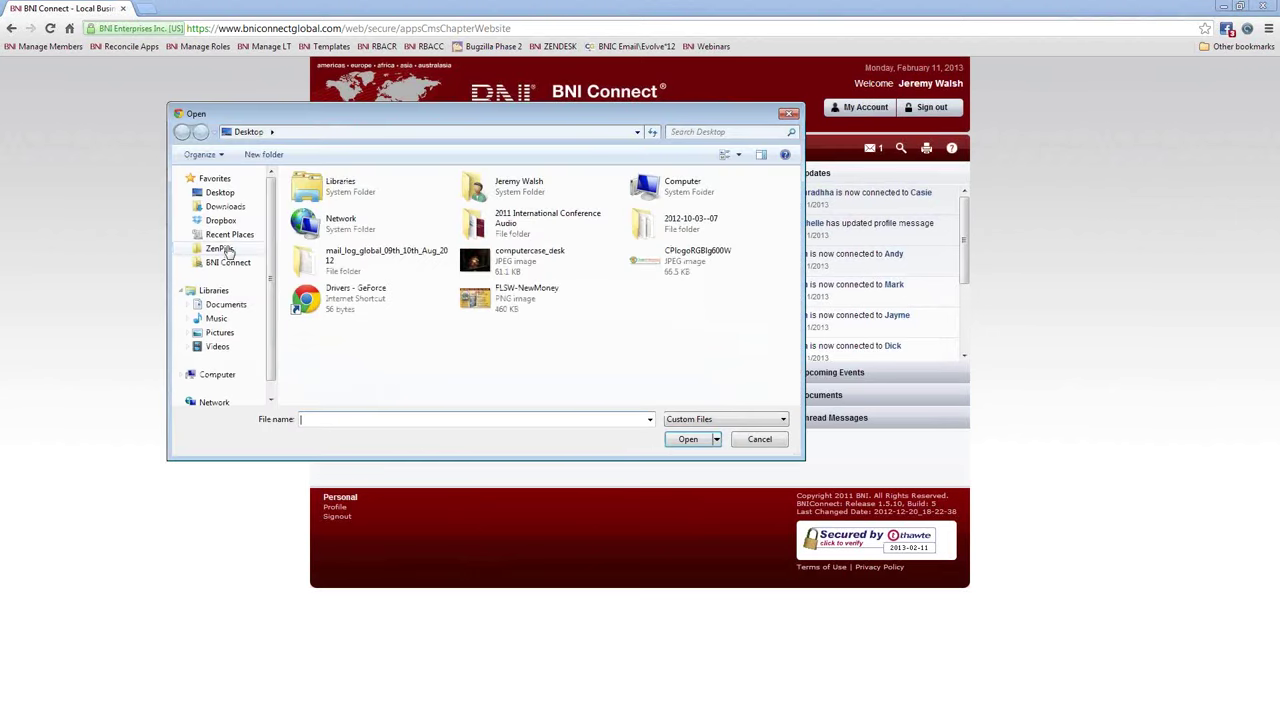
{"action": "left_click", "coordinate": [219, 248]}
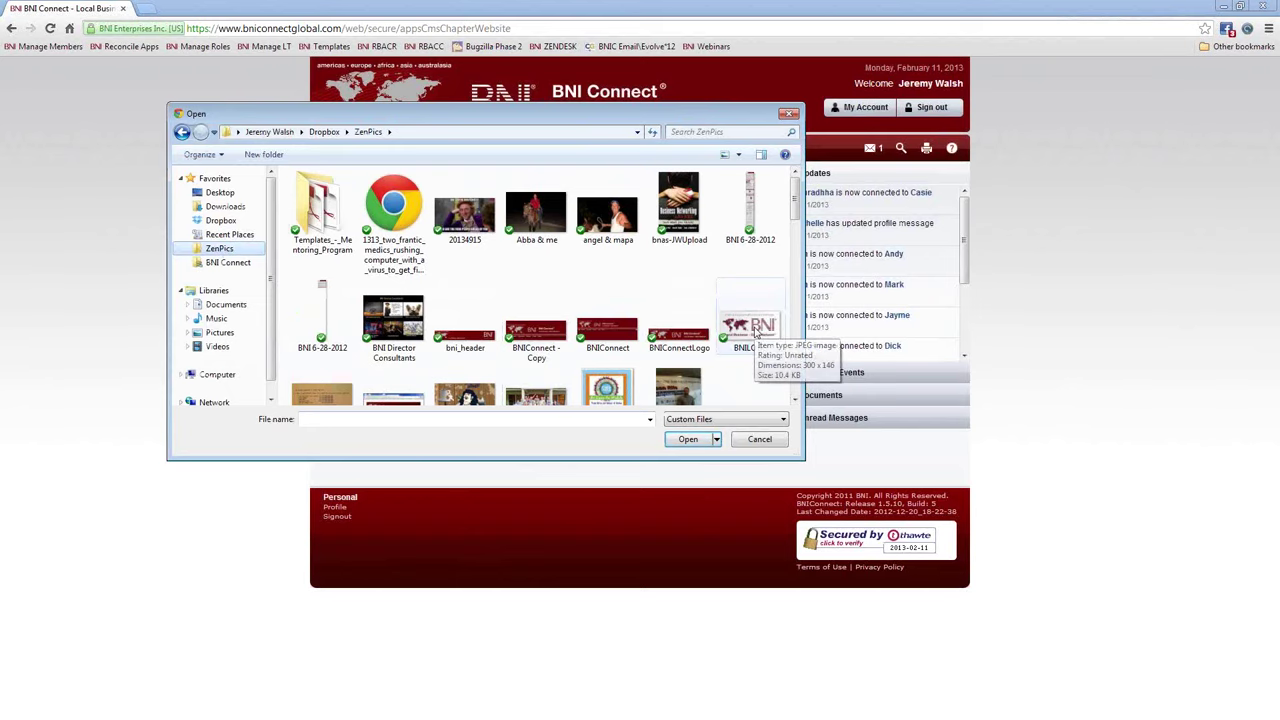
{"action": "double_click", "coordinate": [757, 330]}
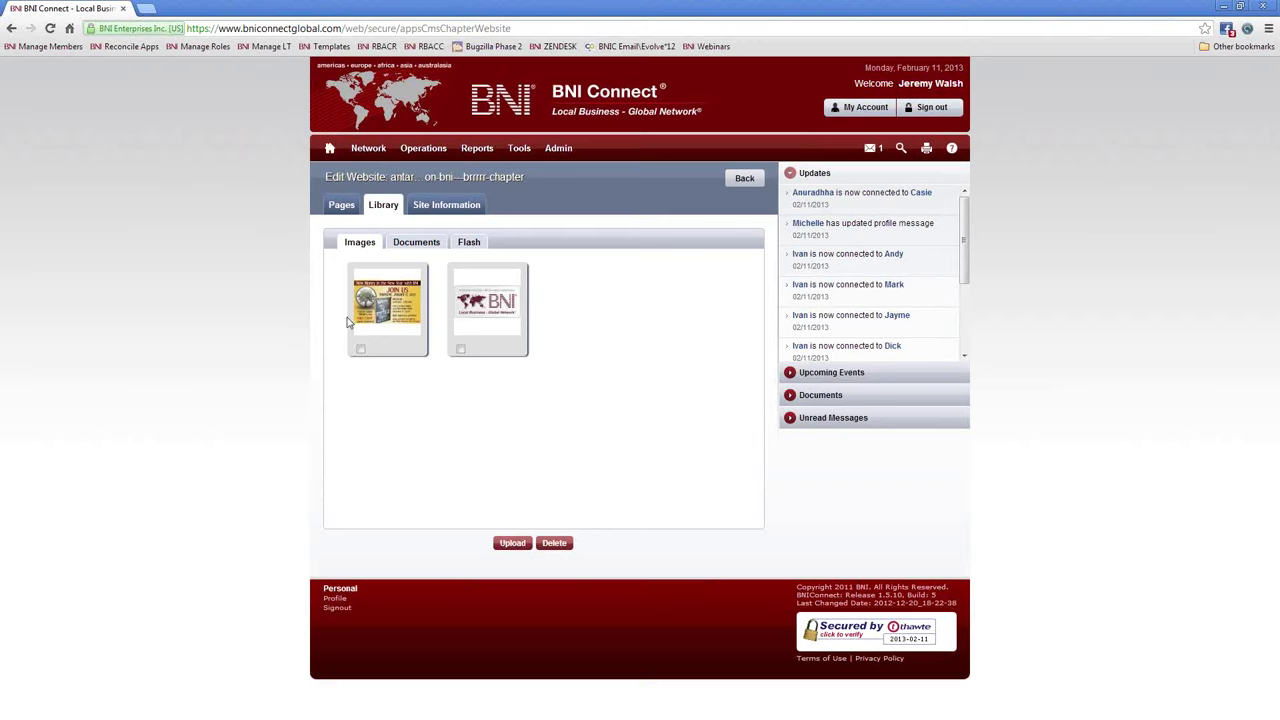
Step: View the library's Documents and Flash sections and return to its images
{"action": "left_click", "coordinate": [422, 246]}
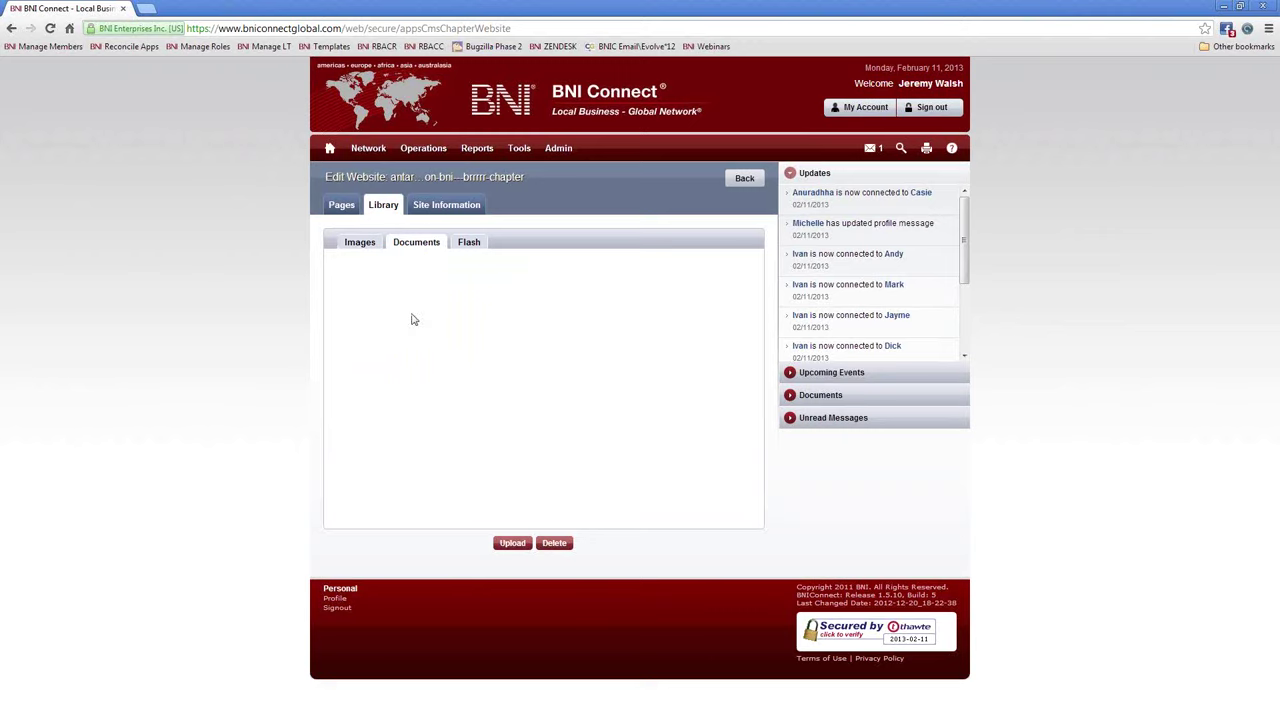
{"action": "left_click", "coordinate": [470, 247]}
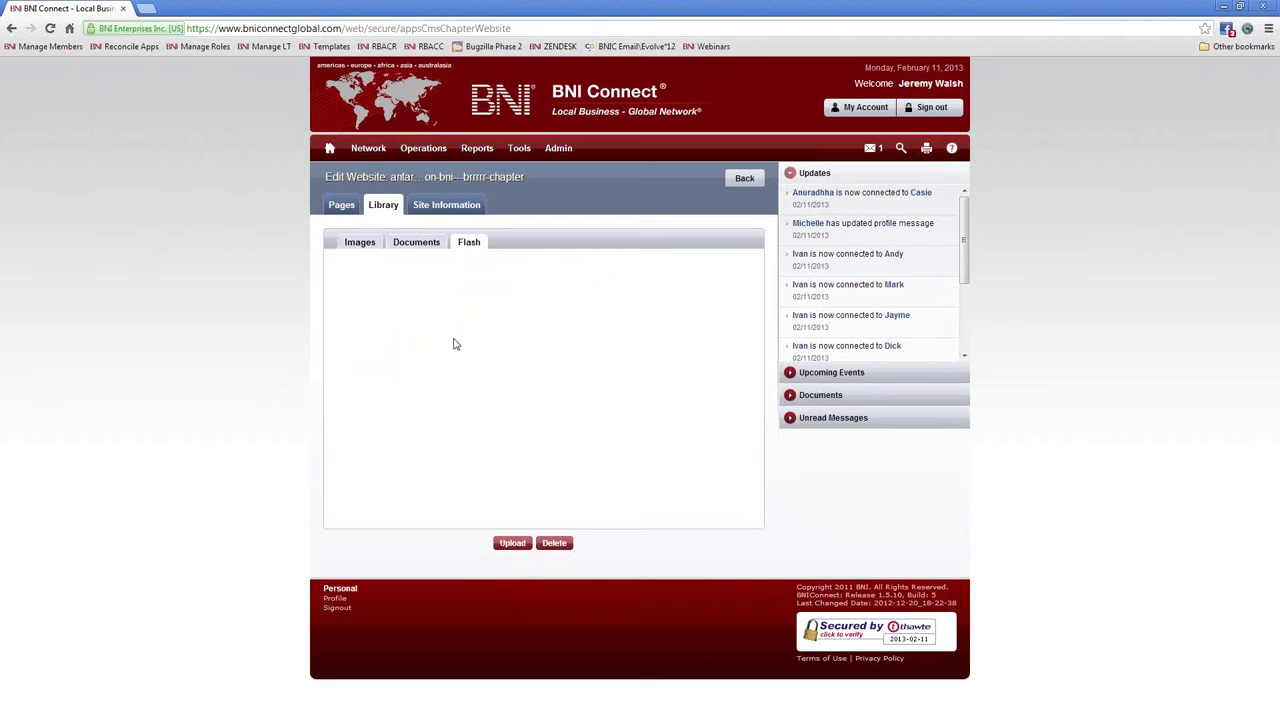
{"action": "left_click", "coordinate": [358, 246]}
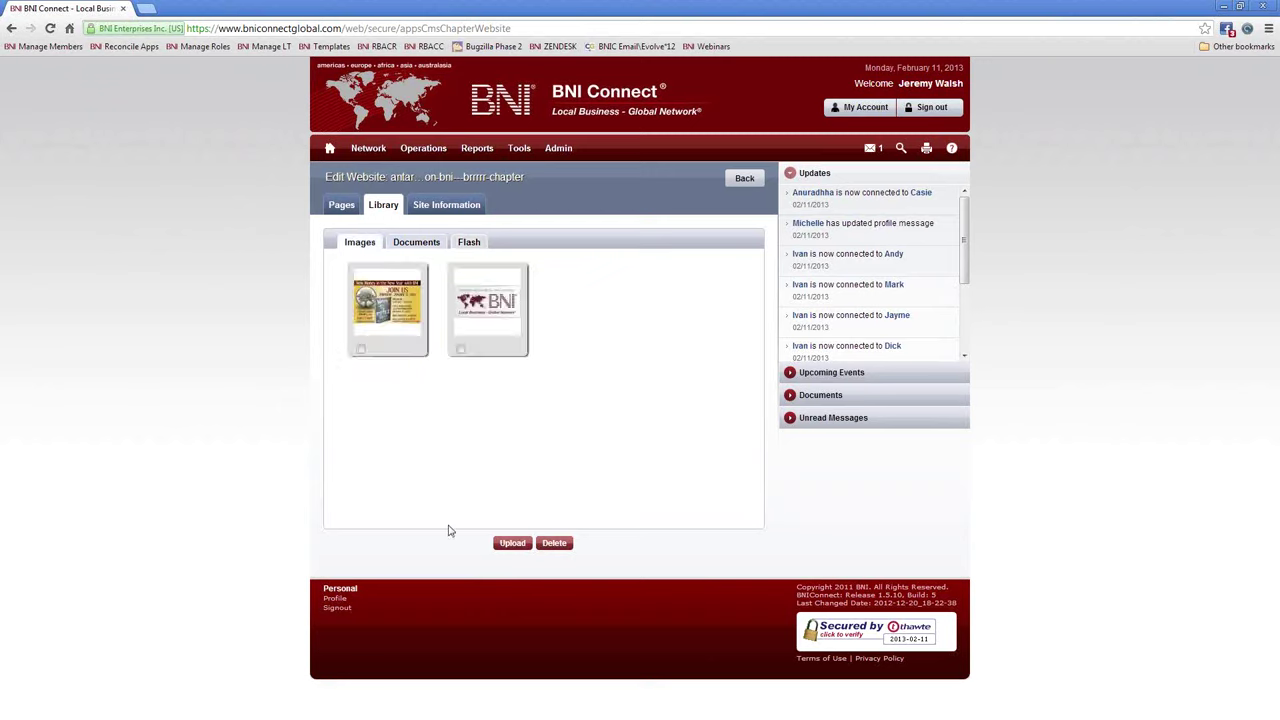
Step: Open the website's Site Information and highlight the full domain name, followed by just its antarcticreferrals.com part
{"action": "left_click", "coordinate": [440, 210]}
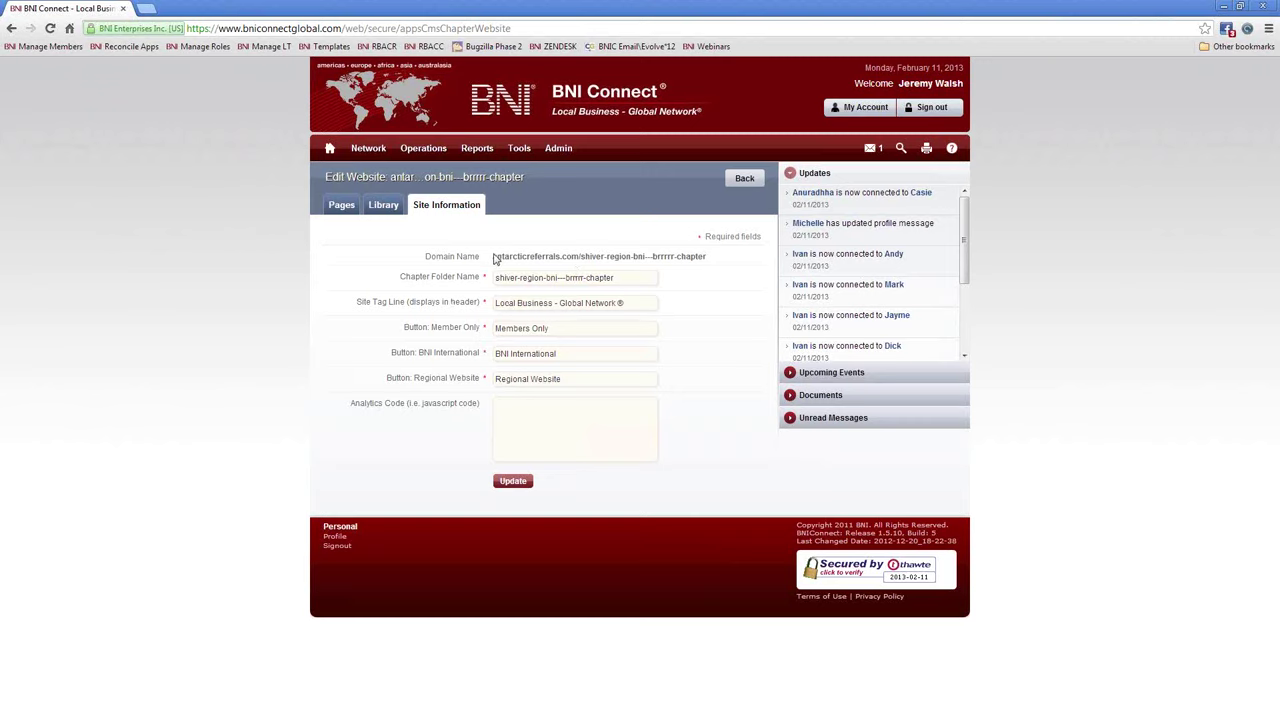
{"action": "left_click_drag", "start_coordinate": [493, 256], "coordinate": [710, 260]}
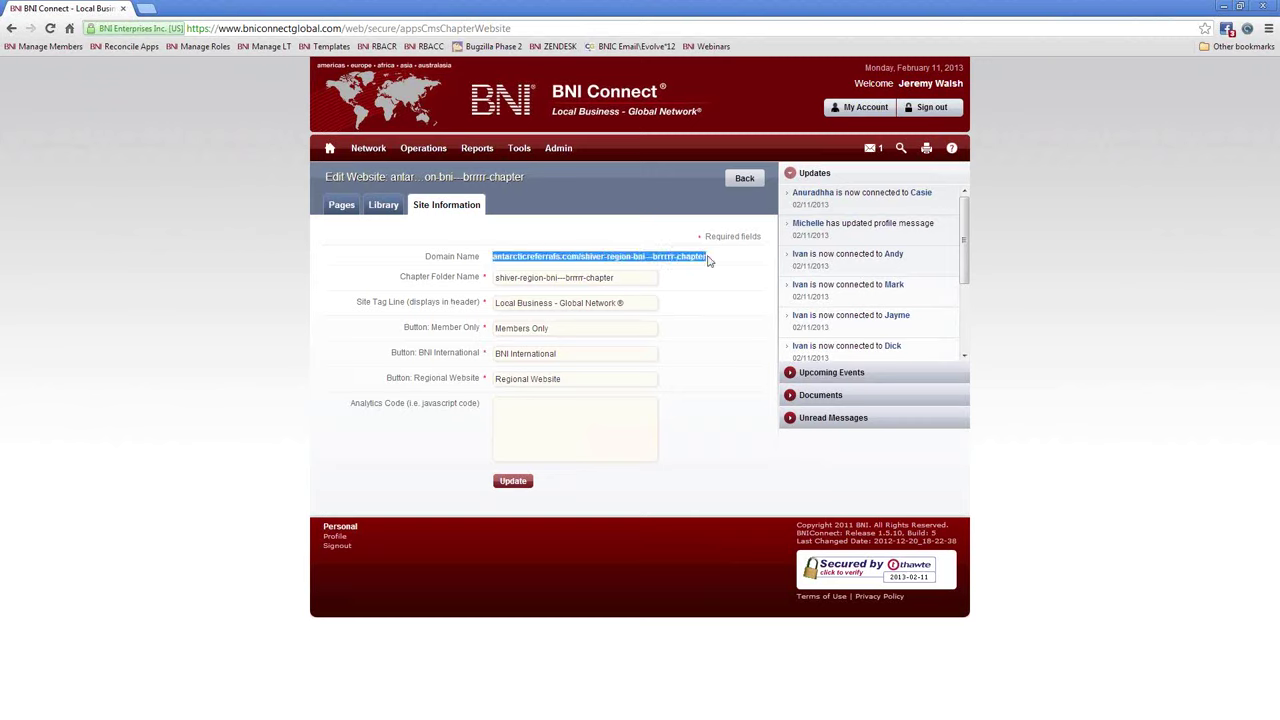
{"action": "left_click", "coordinate": [530, 265]}
{"action": "left_click_drag", "start_coordinate": [581, 257], "coordinate": [492, 257]}
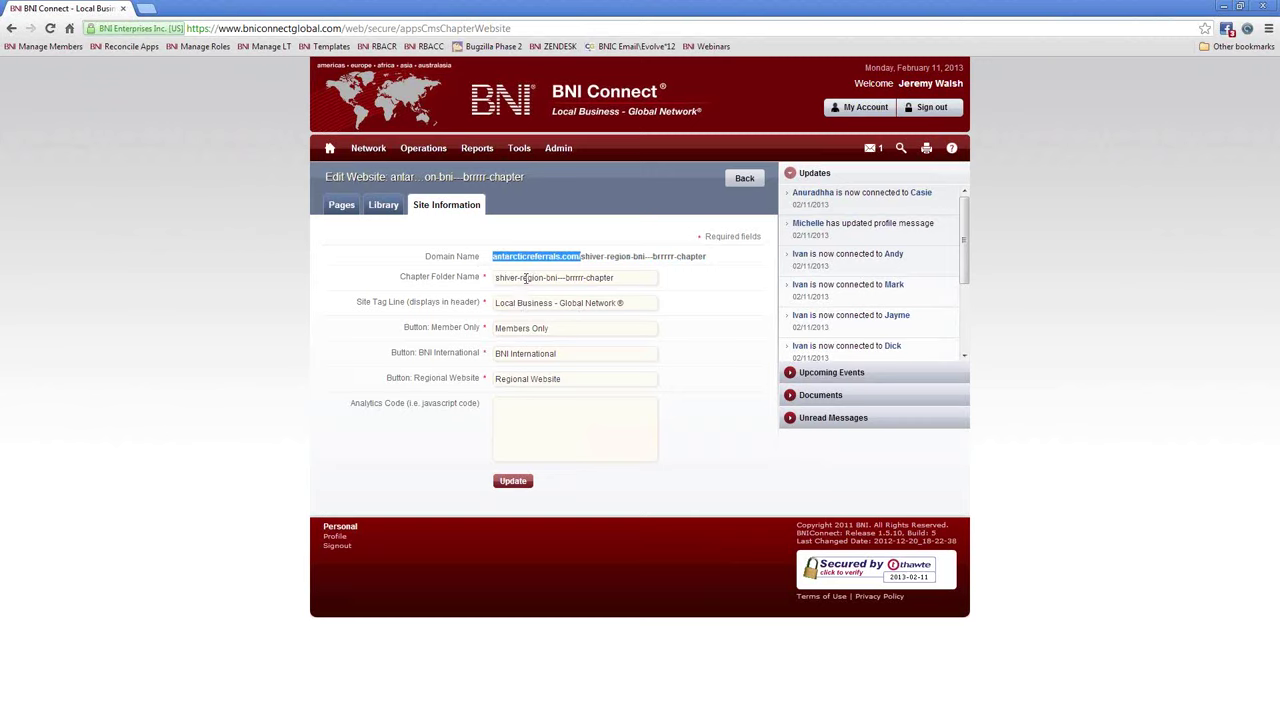
Step: Highlight only the chapter folder part of the domain name in Site Information, and clear the highlight
{"action": "left_click", "coordinate": [586, 256]}
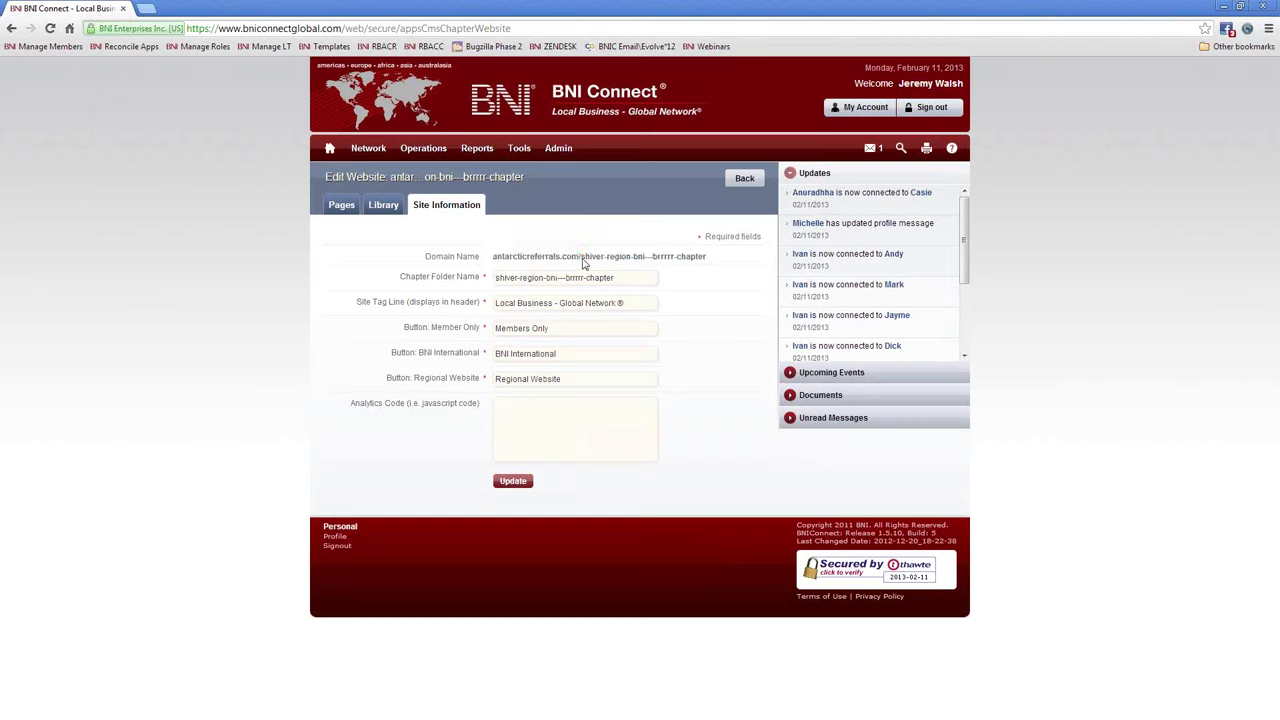
{"action": "left_click_drag", "start_coordinate": [580, 256], "coordinate": [708, 262]}
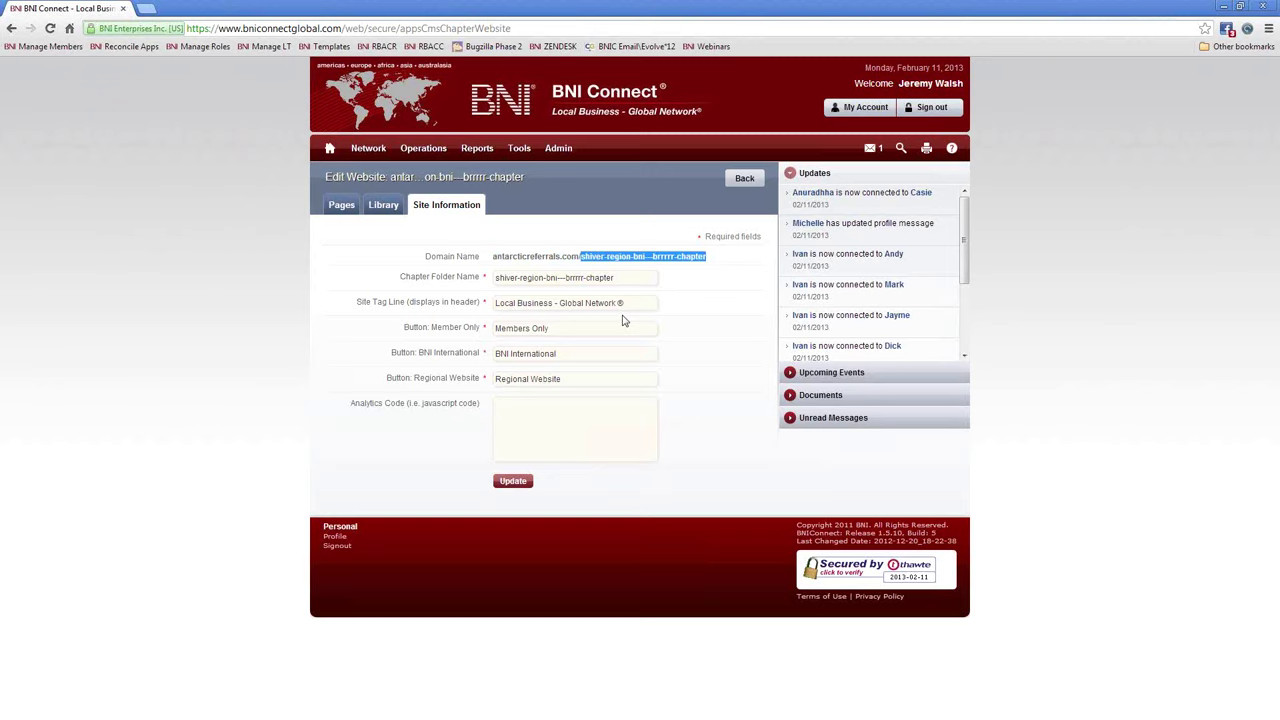
{"action": "left_click", "coordinate": [600, 260]}
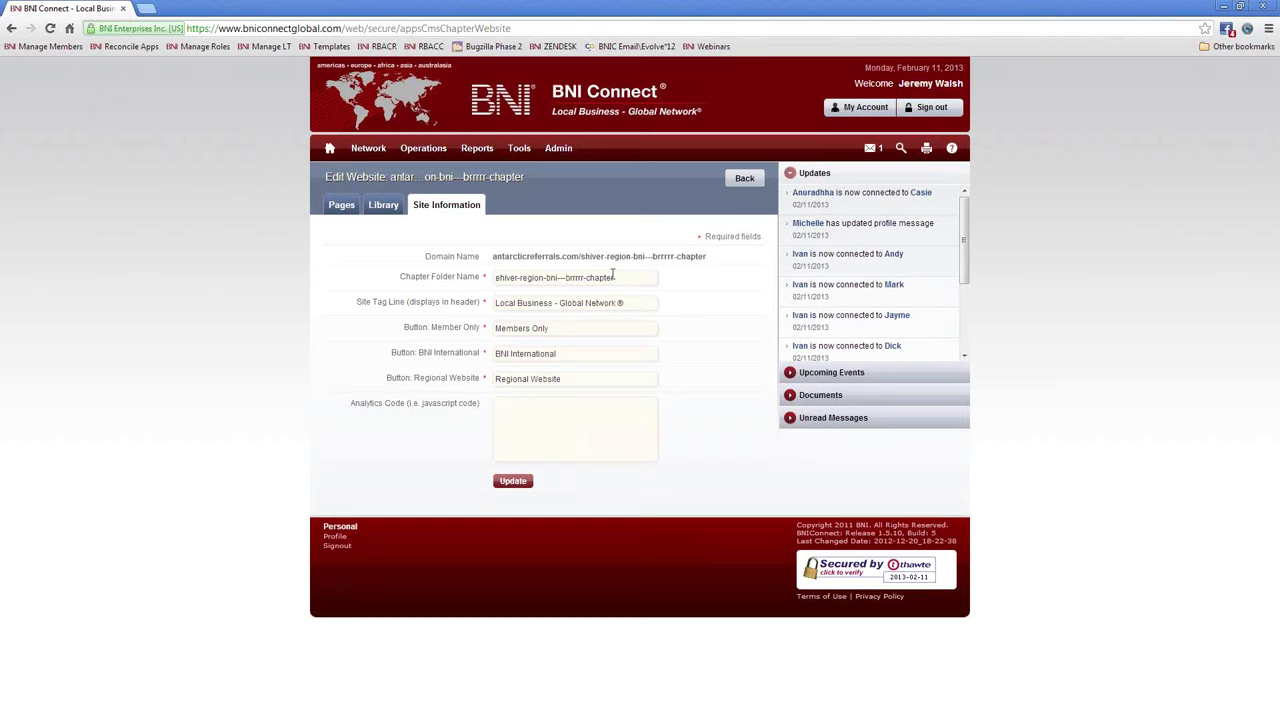
Step: Set the Chapter Folder Name to brrr
{"action": "left_click", "coordinate": [629, 278]}
{"action": "left_click_drag", "start_coordinate": [631, 278], "coordinate": [312, 383]}
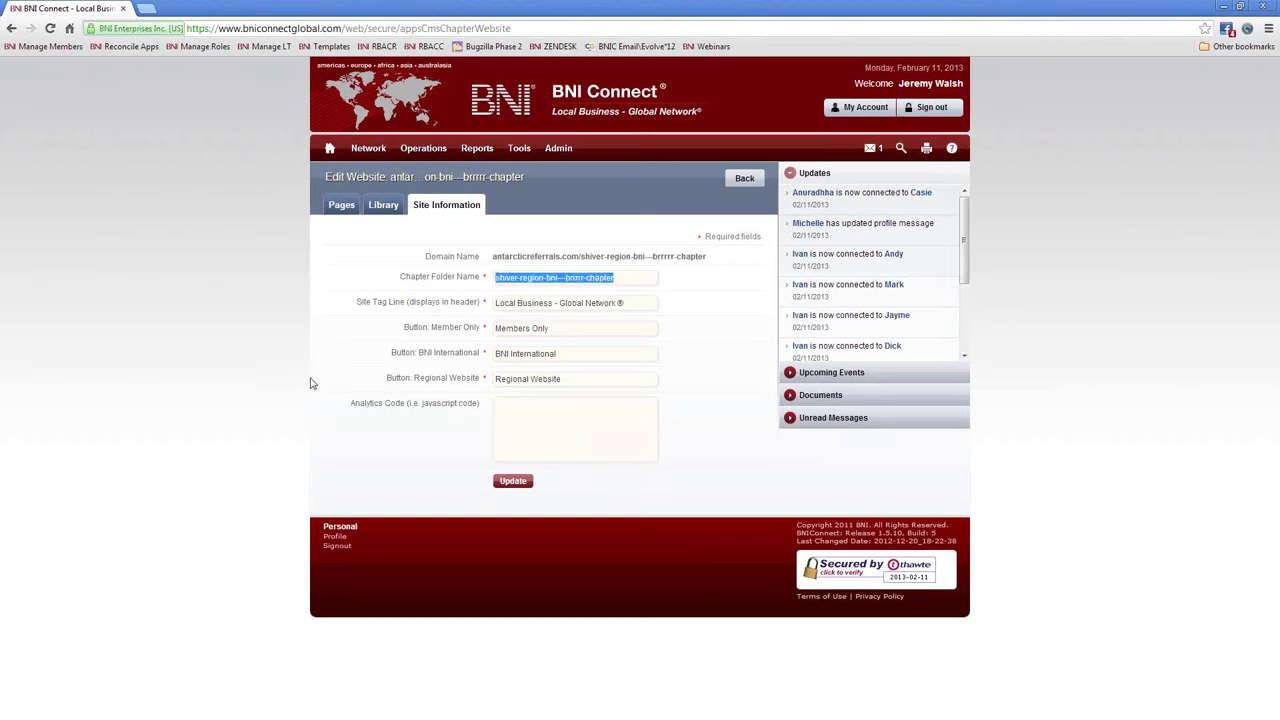
{"action": "type", "text": "brrr"}
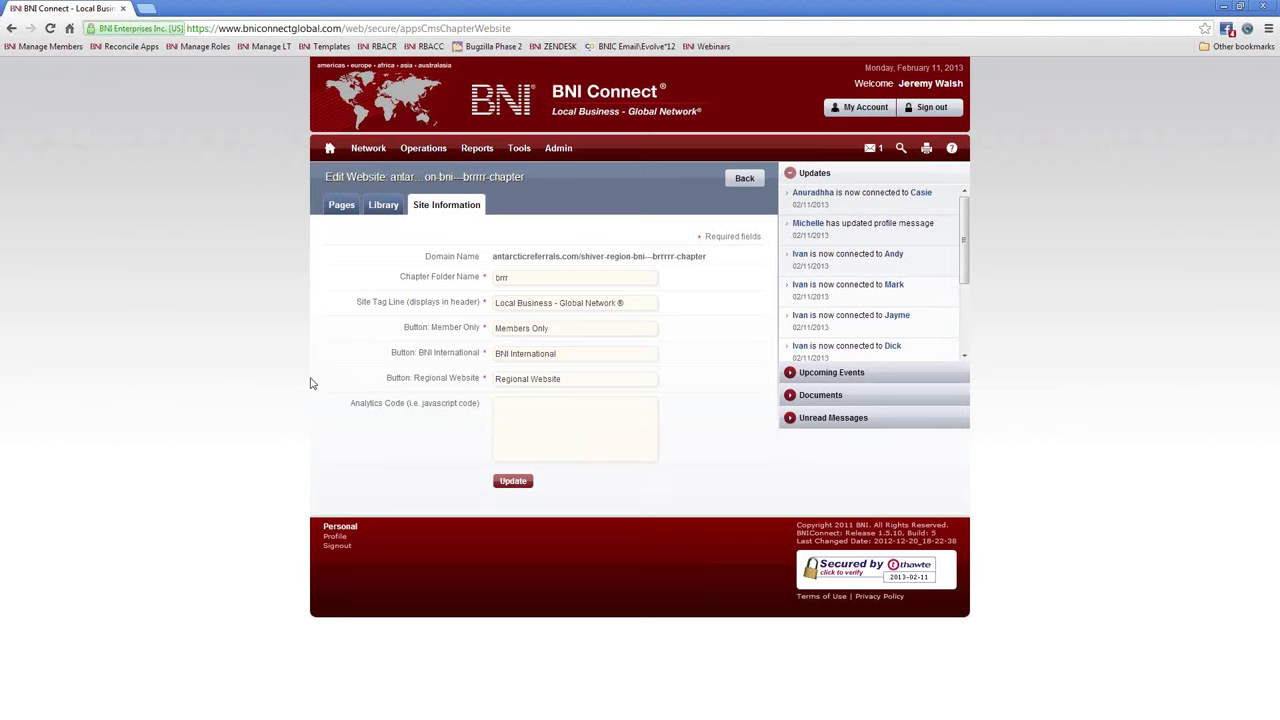
{"action": "left_click", "coordinate": [516, 276]}
{"action": "type", "text": "y"}
Step: Copy the full domain name from Site Information and open that address in a new browser tab
{"action": "left_click_drag", "start_coordinate": [710, 256], "coordinate": [492, 258]}
{"action": "key", "text": "ctrl+c"}
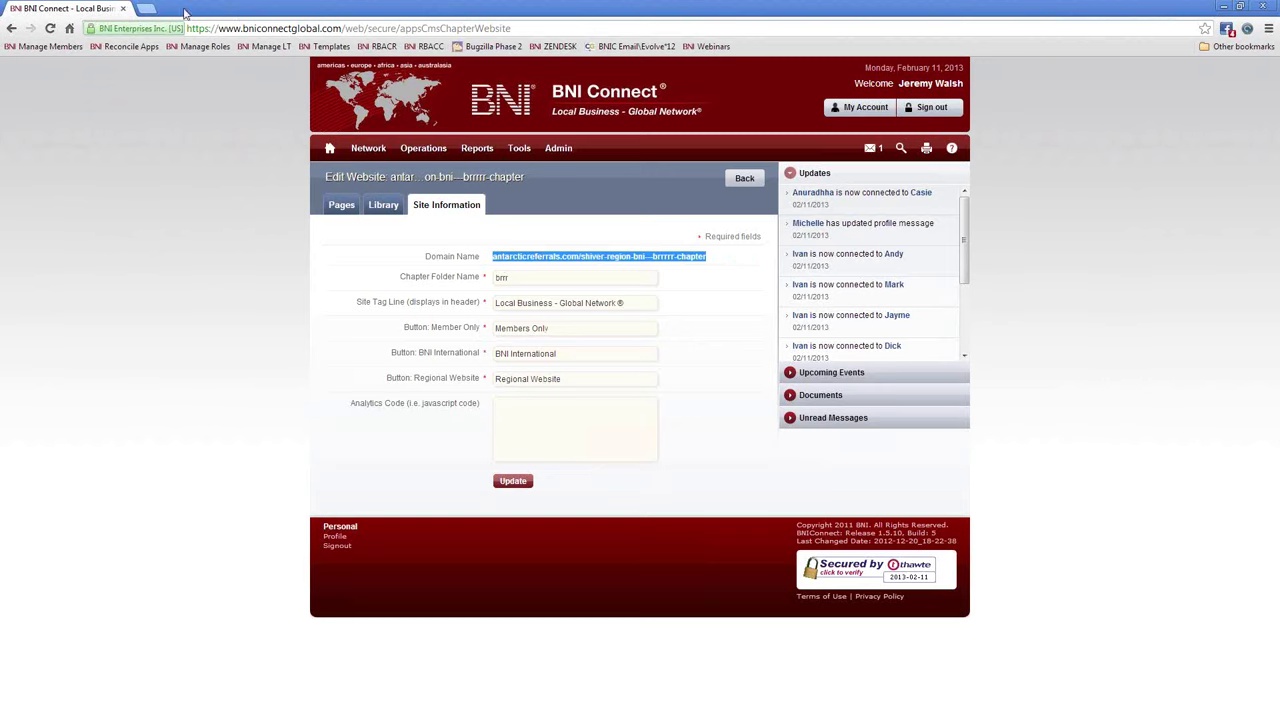
{"action": "left_click", "coordinate": [148, 8]}
{"action": "key", "text": "ctrl+v"}
{"action": "key", "text": "Return"}
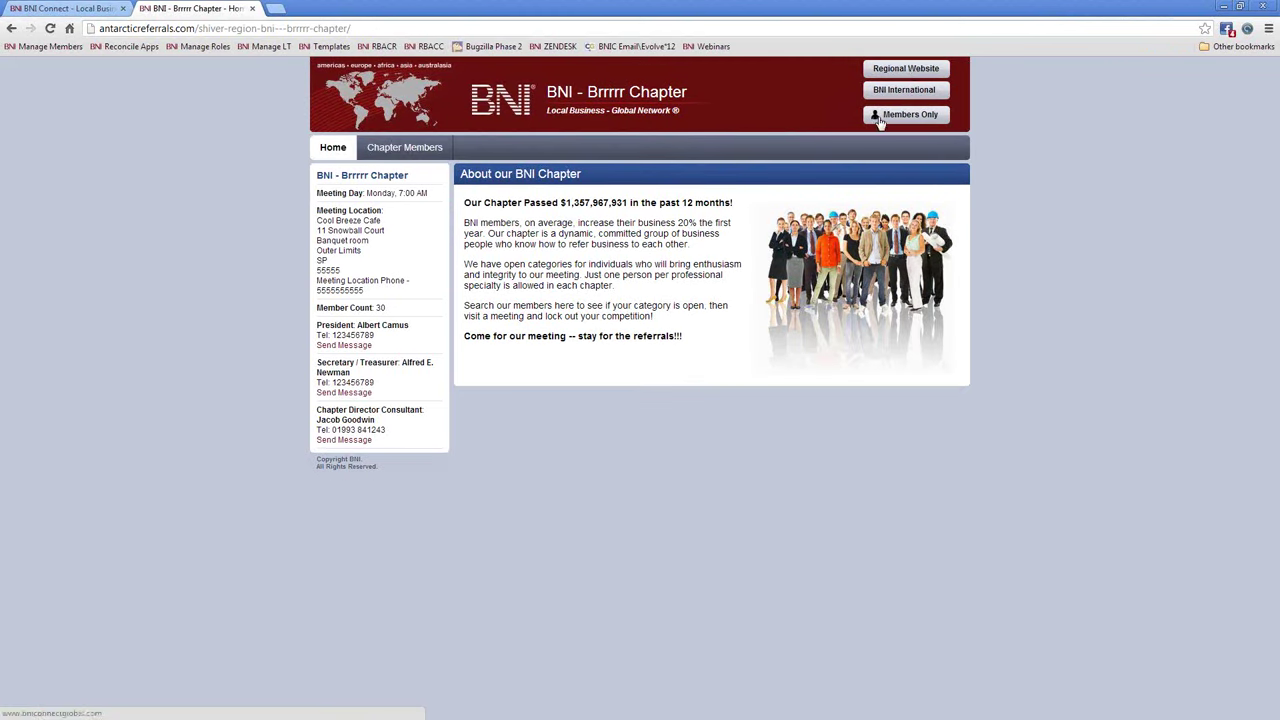
Step: Return to the site information, relabel the Member Only button as BNI Connect and update the website
{"action": "left_click", "coordinate": [72, 9]}
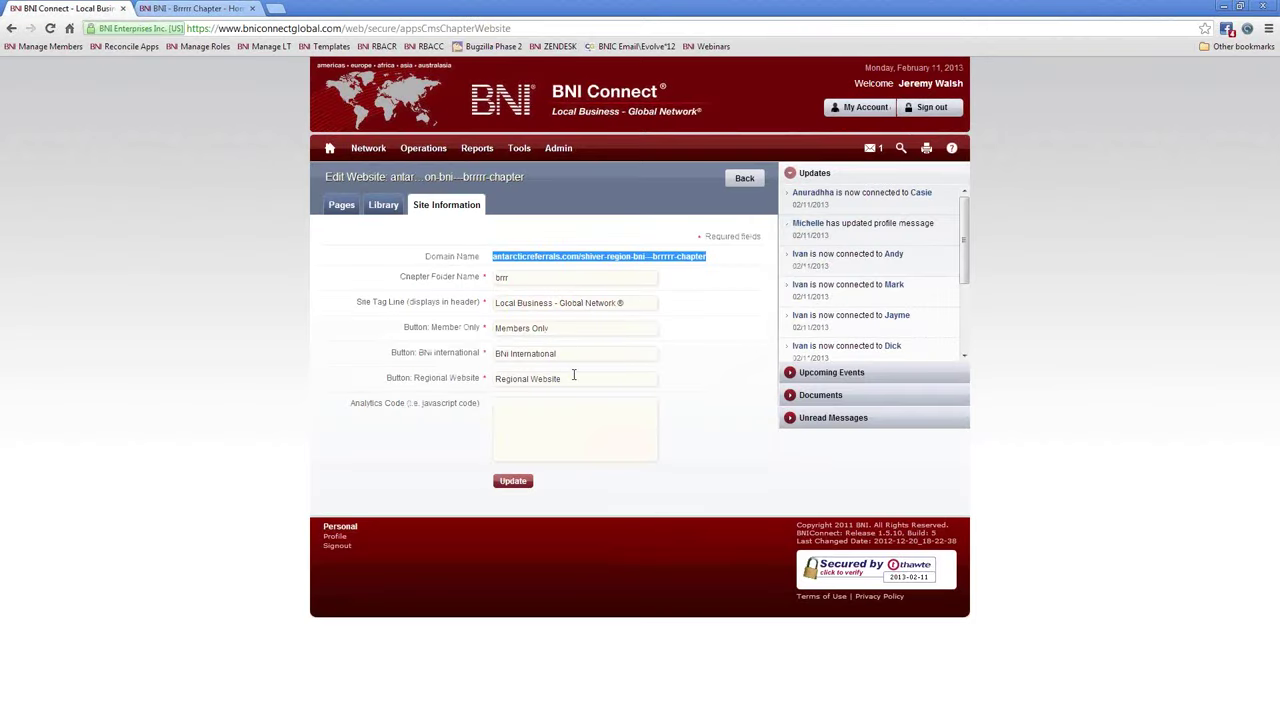
{"action": "left_click_drag", "start_coordinate": [566, 330], "coordinate": [428, 320]}
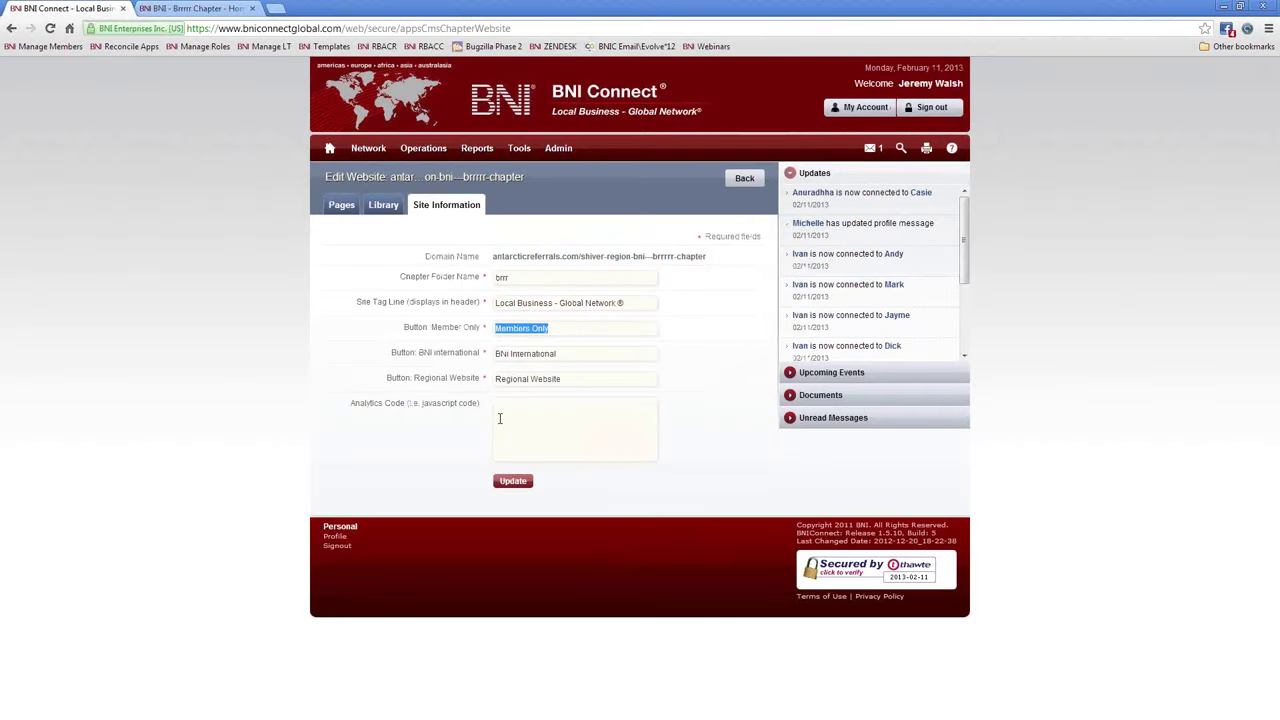
{"action": "type", "text": "Bni"}
{"action": "key", "text": "BackSpace"}
{"action": "key", "text": "BackSpace"}
{"action": "type", "text": "NI Connec"}
{"action": "left_click", "coordinate": [512, 481]}
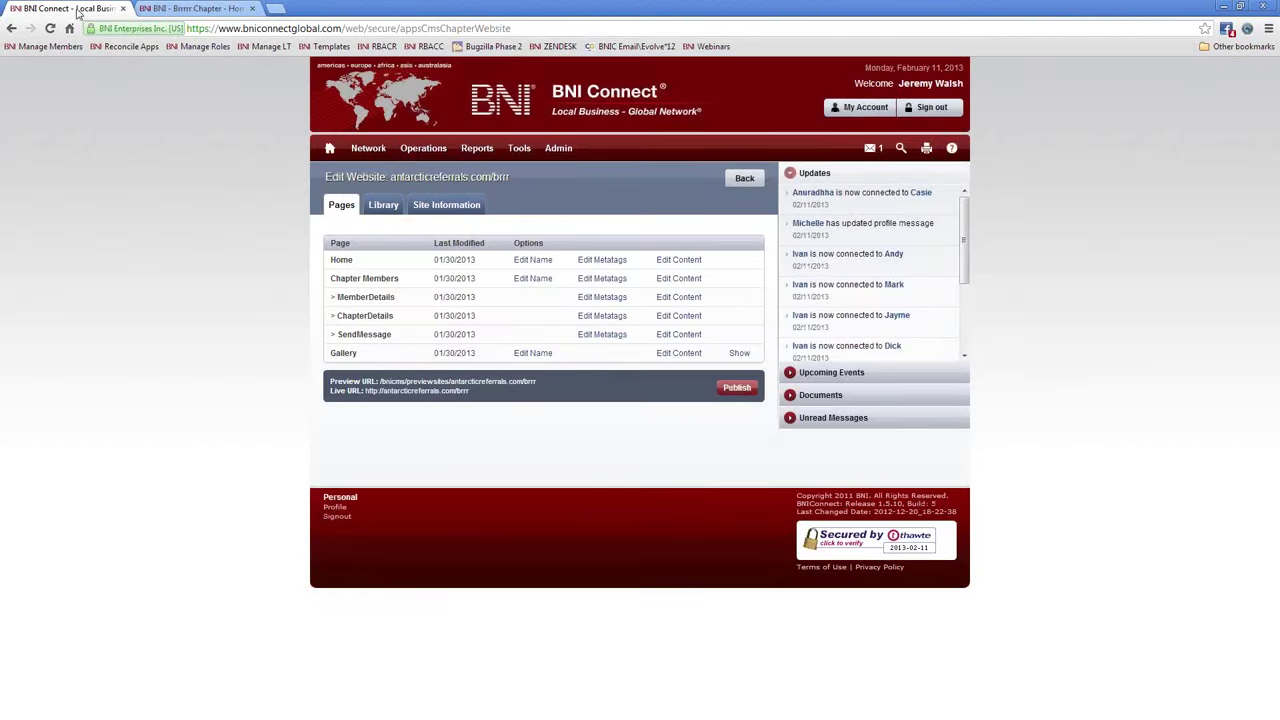
Step: Open the website's preview, compare it with the already open live site, and close both browser tabs
{"action": "left_click", "coordinate": [466, 387]}
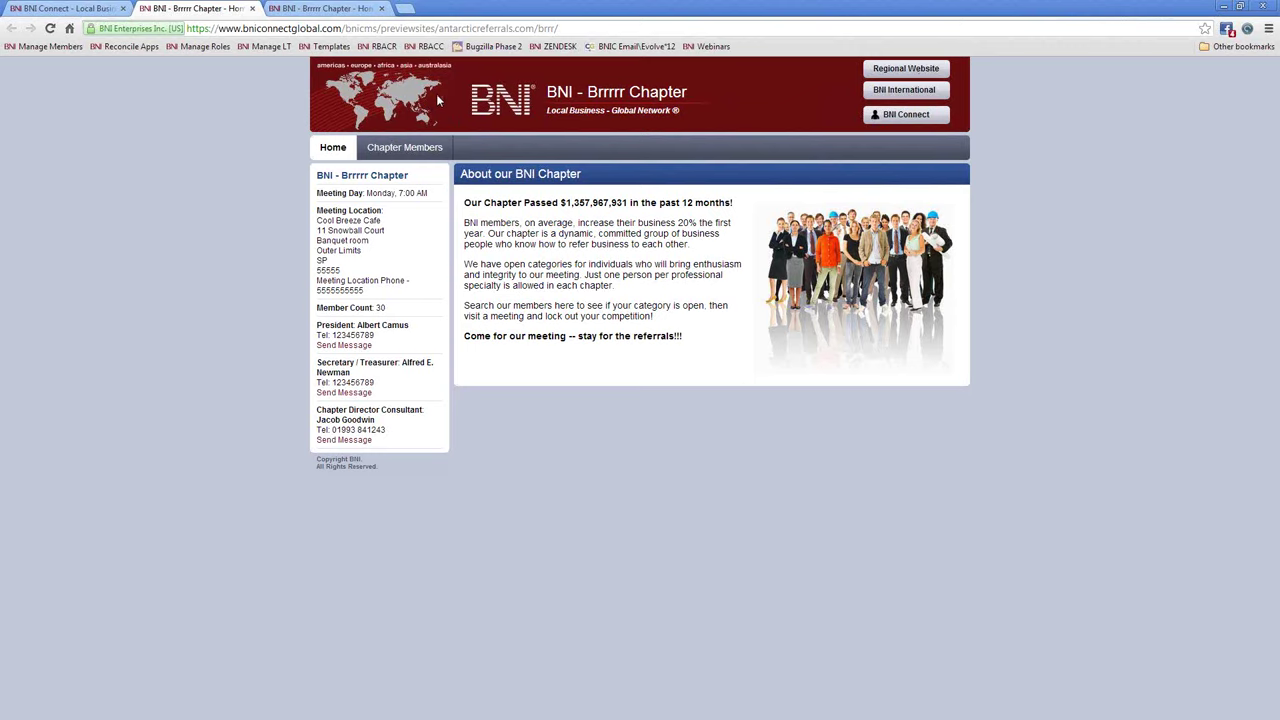
{"action": "left_click_drag", "start_coordinate": [320, 8], "coordinate": [147, 18]}
{"action": "left_click", "coordinate": [252, 8]}
{"action": "left_click", "coordinate": [252, 8]}
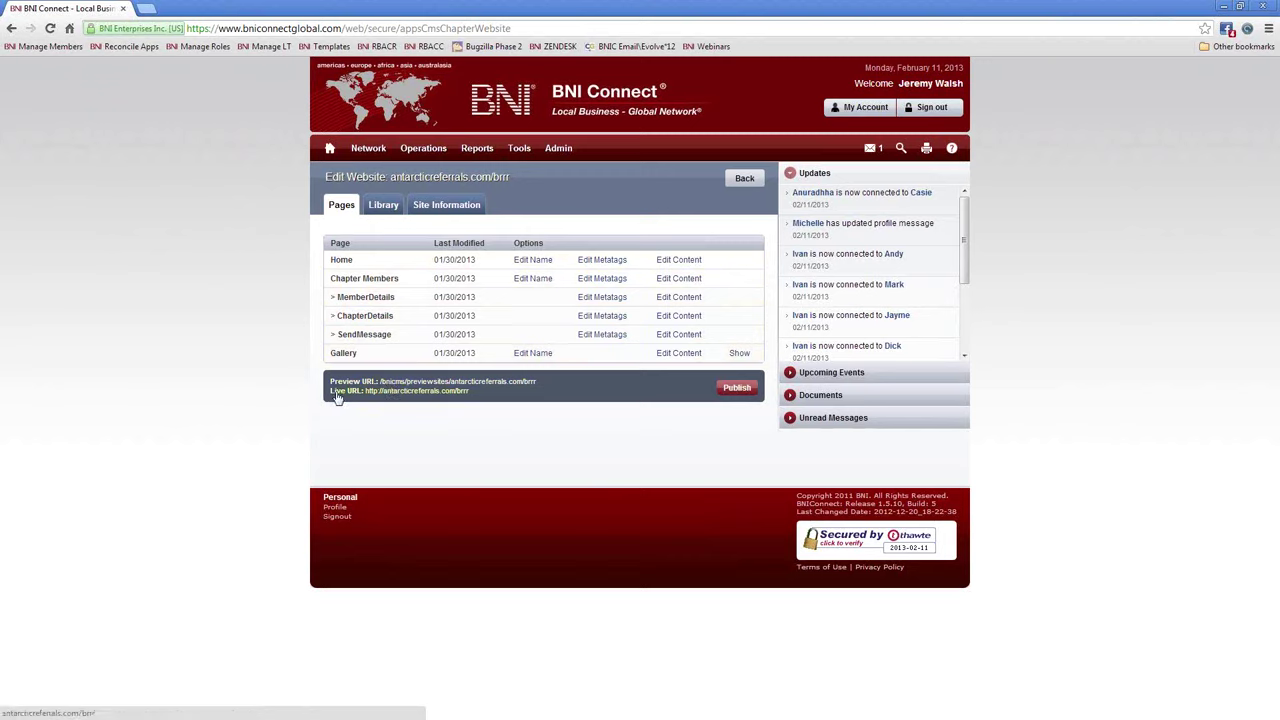
Step: Open the preview site again and, from the CMS, open the live URL antarcticreferrals.com/brrr
{"action": "left_click", "coordinate": [430, 383]}
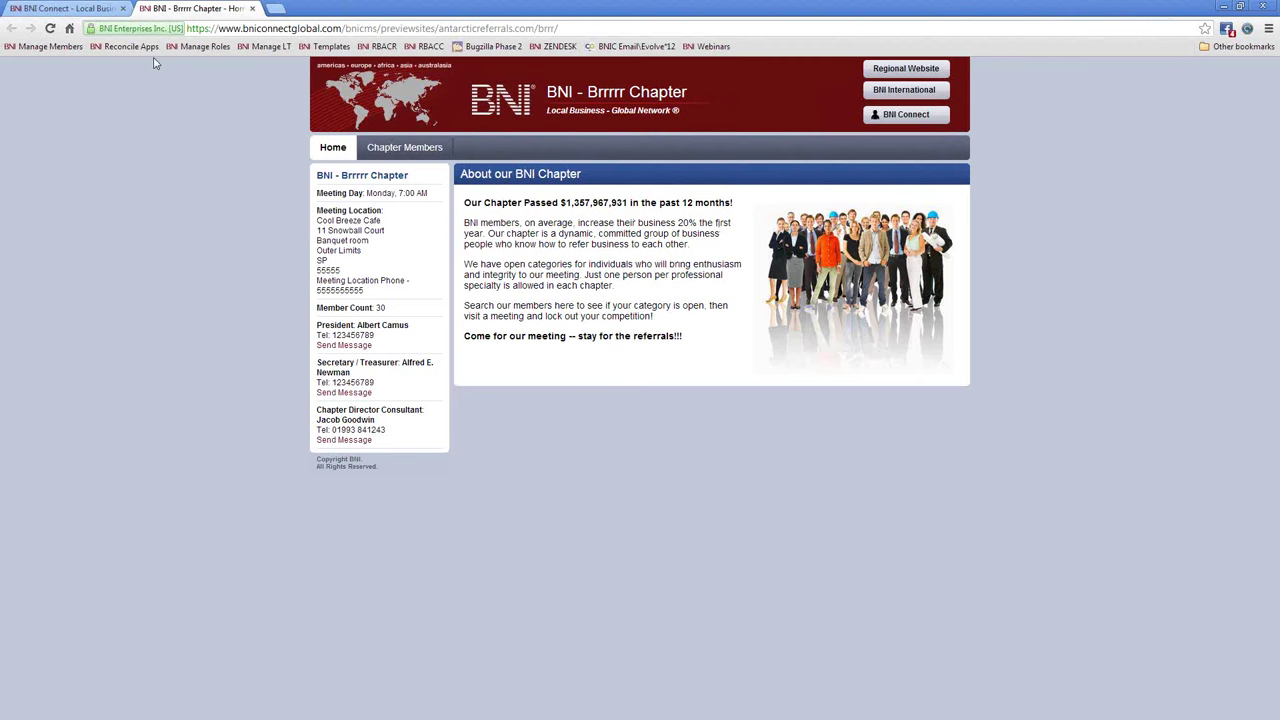
{"action": "left_click", "coordinate": [70, 8]}
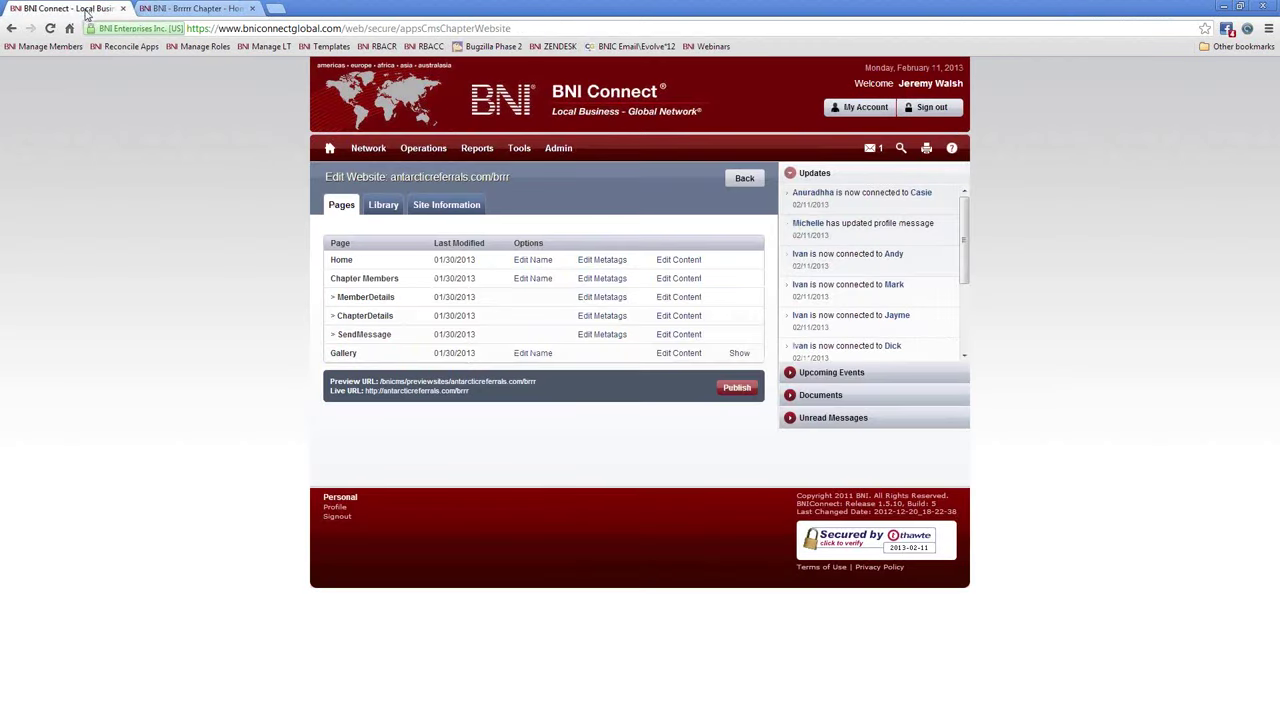
{"action": "left_click", "coordinate": [441, 395]}
Step: Load the live site at its previous shiver-region folder address, check its Members Only button, and close the live and preview tabs
{"action": "left_click", "coordinate": [252, 28]}
{"action": "left_click", "coordinate": [254, 28]}
{"action": "key", "text": "BackSpace"}
{"action": "key", "text": "BackSpace"}
{"action": "key", "text": "BackSpace"}
{"action": "key", "text": "BackSpace"}
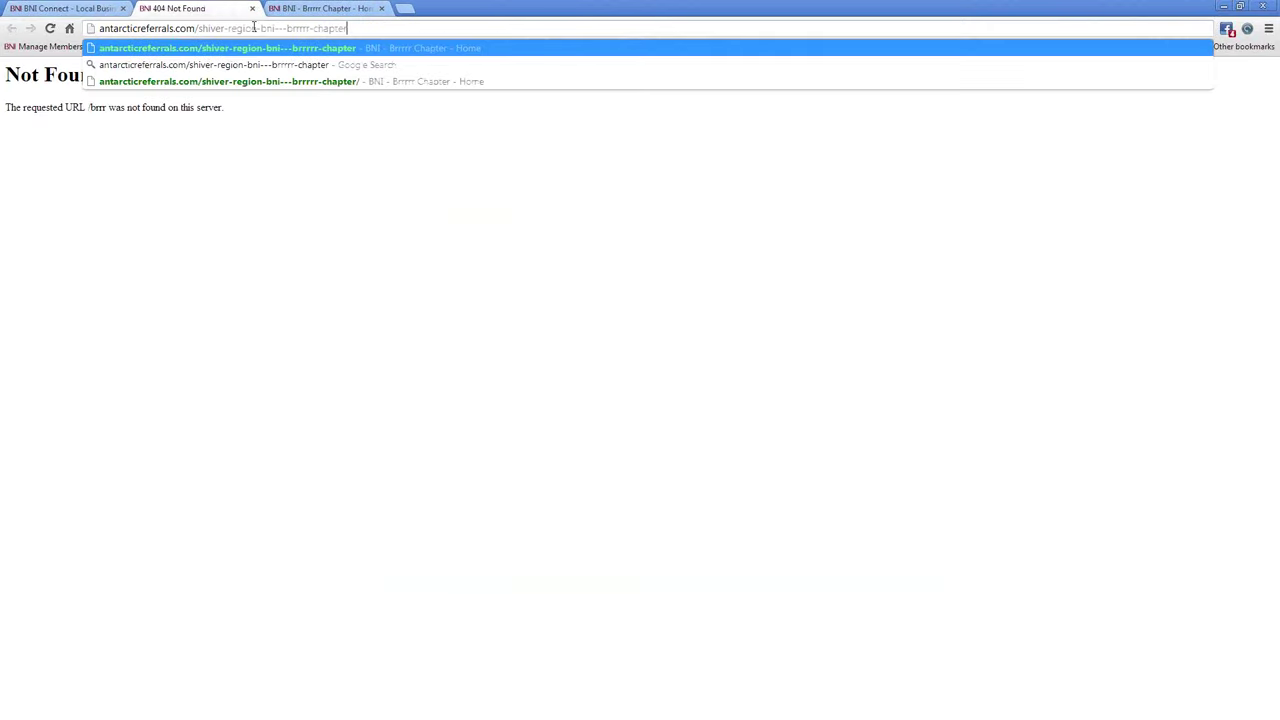
{"action": "key", "text": "Return"}
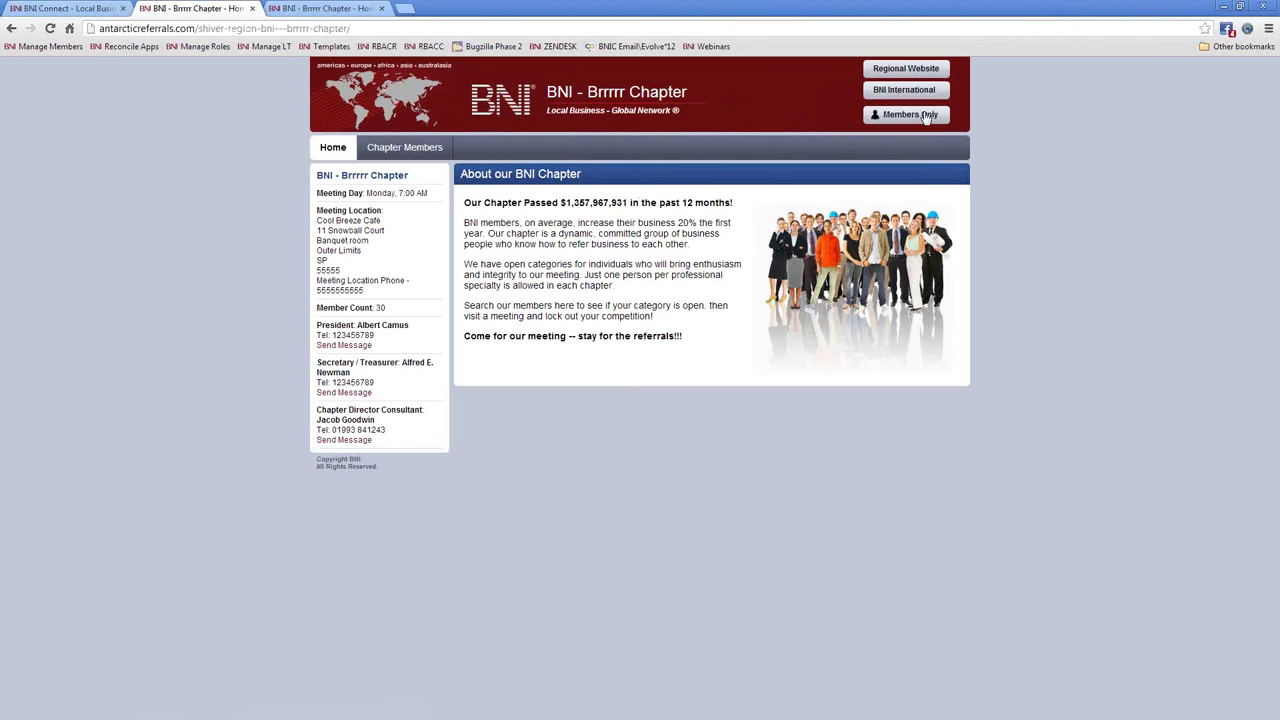
{"action": "left_click", "coordinate": [252, 8]}
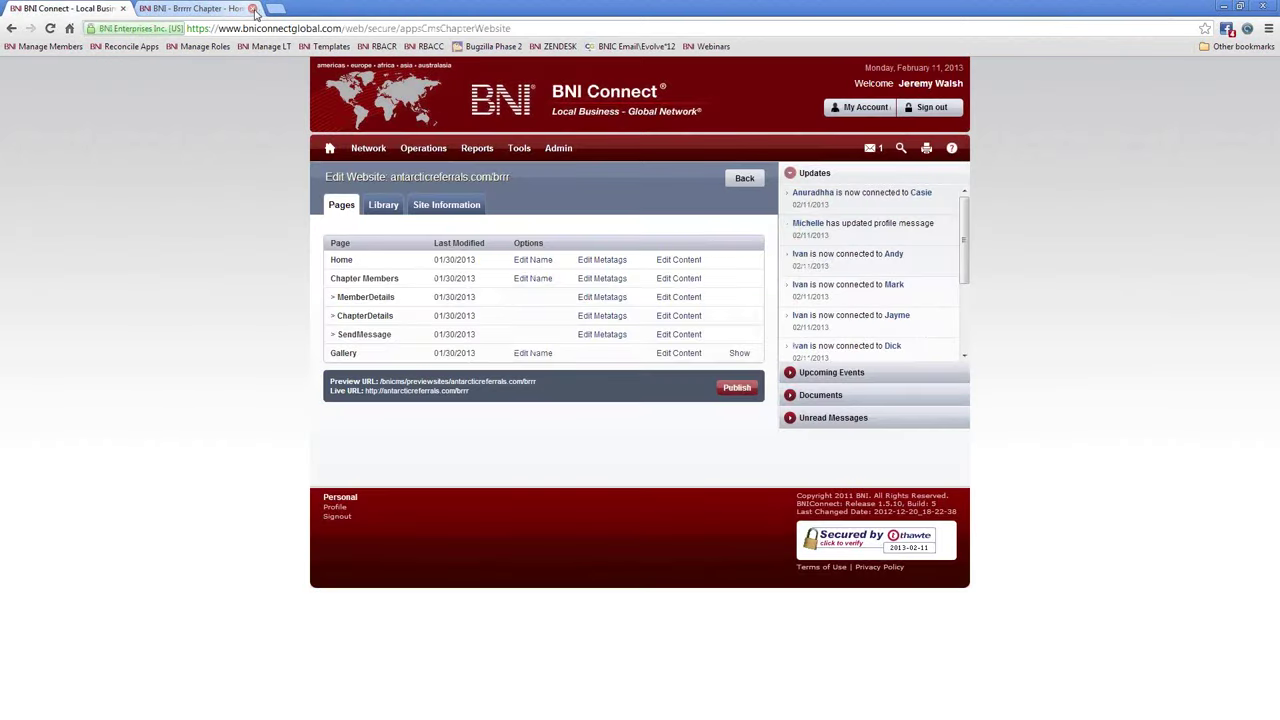
{"action": "left_click", "coordinate": [252, 8]}
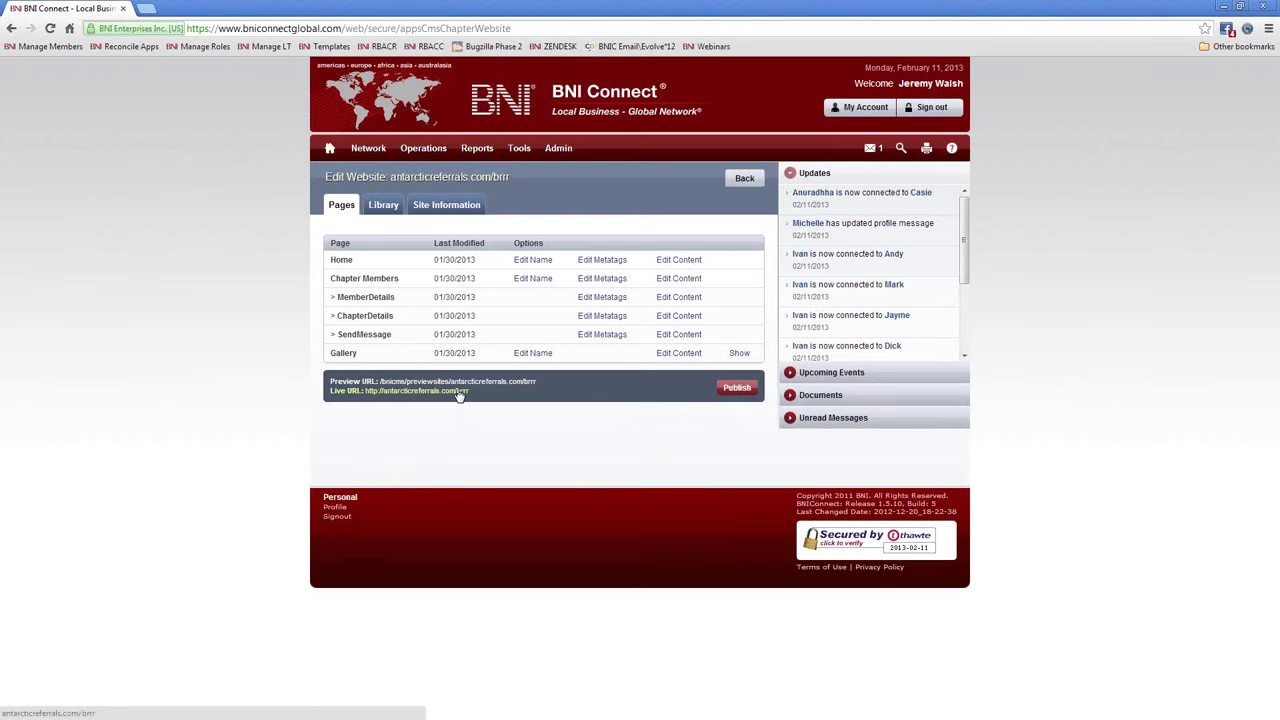
Step: Publish the chapter website and open its live URL antarcticreferrals.com/brrr
{"action": "left_click", "coordinate": [732, 390]}
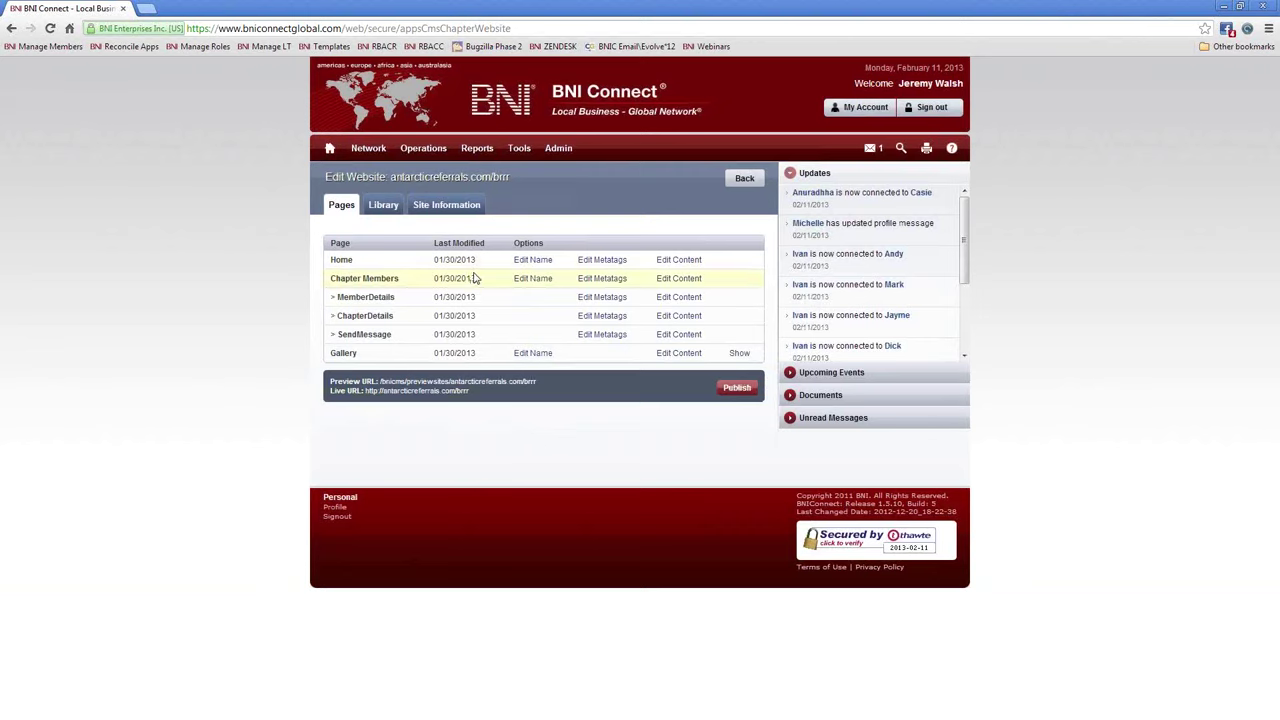
{"action": "left_click", "coordinate": [401, 394]}
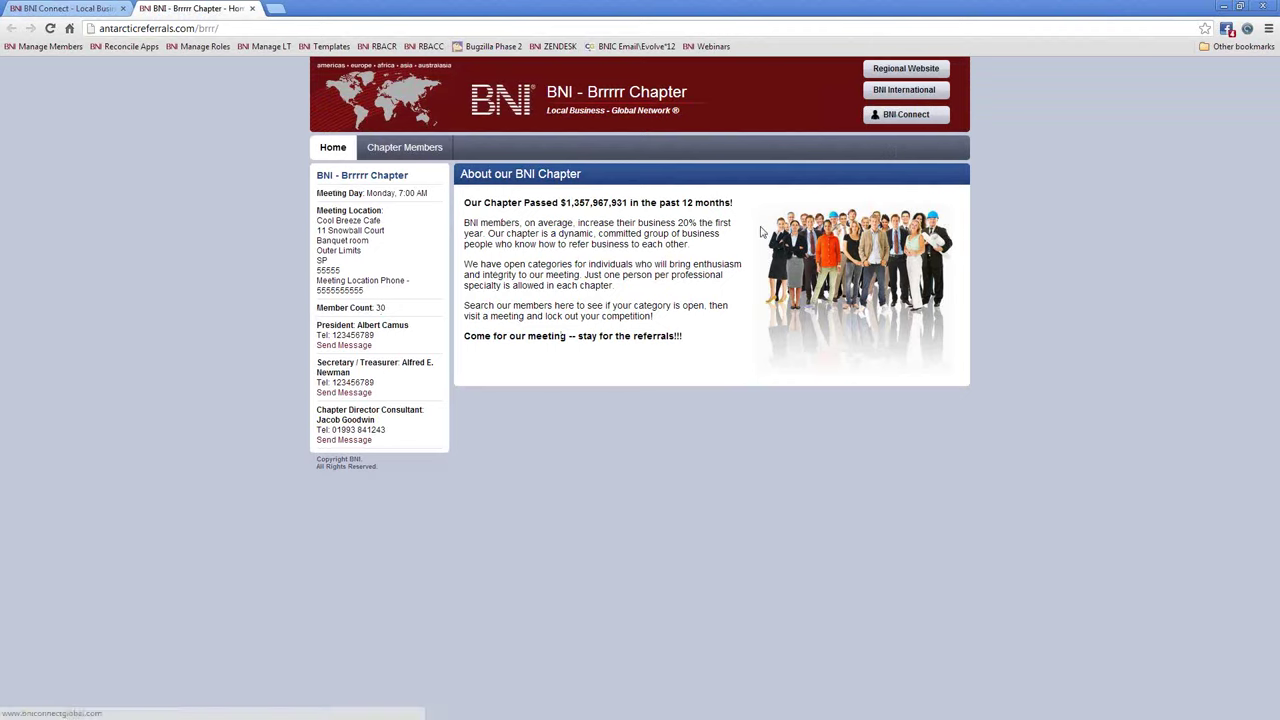
Step: Highlight the domain part of the live site's address, return to the CMS and close the live site's tab
{"action": "left_click", "coordinate": [254, 30]}
{"action": "left_click", "coordinate": [163, 28]}
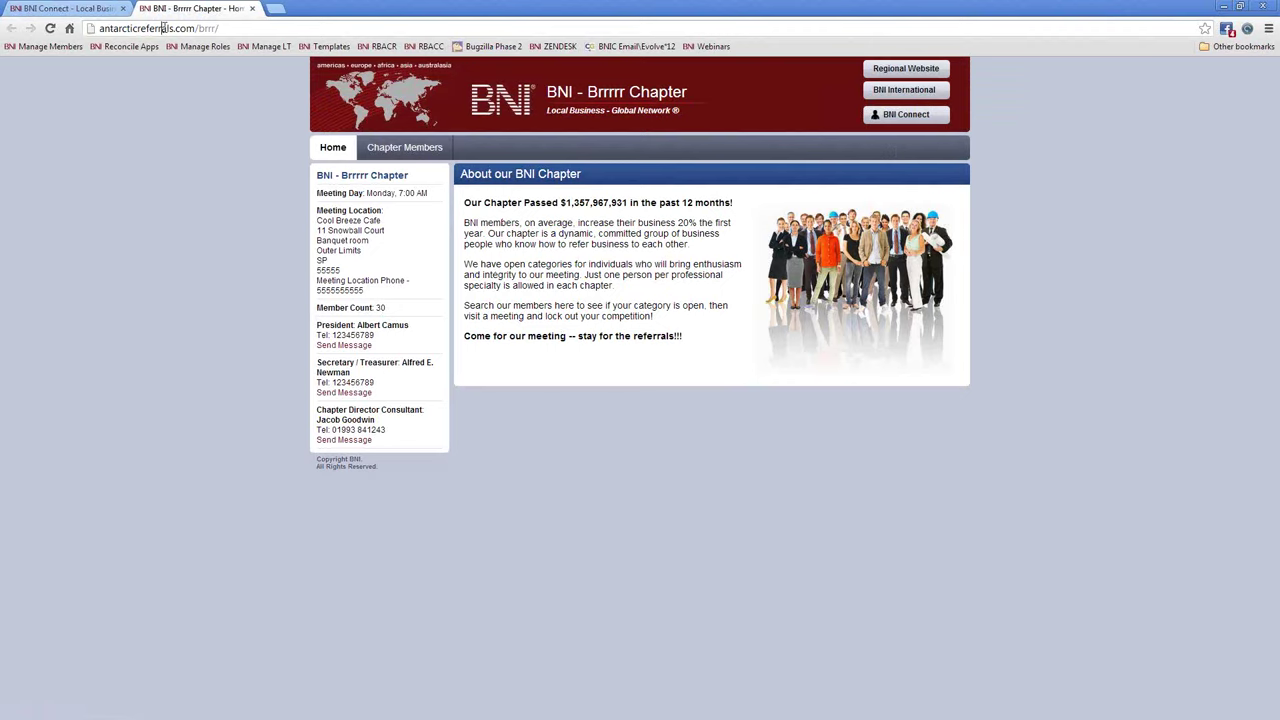
{"action": "left_click_drag", "start_coordinate": [100, 29], "coordinate": [196, 29]}
{"action": "left_click", "coordinate": [203, 33]}
{"action": "left_click", "coordinate": [65, 9]}
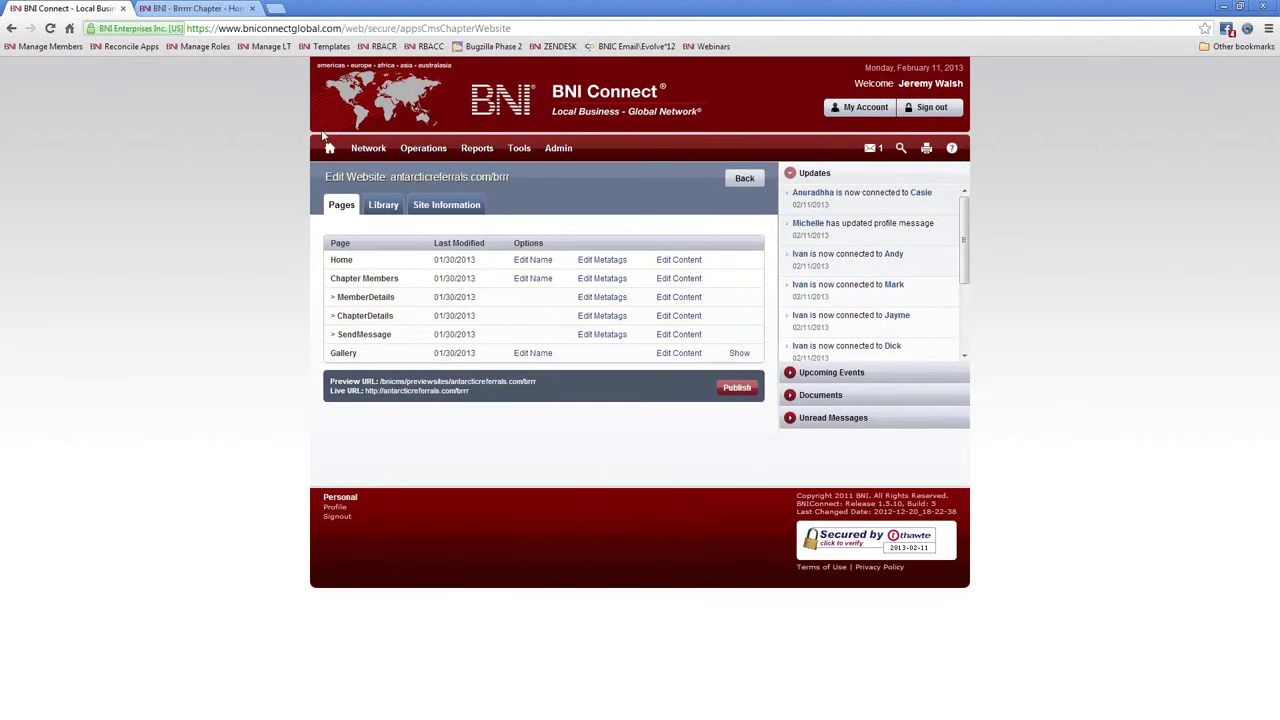
{"action": "left_click", "coordinate": [253, 9]}
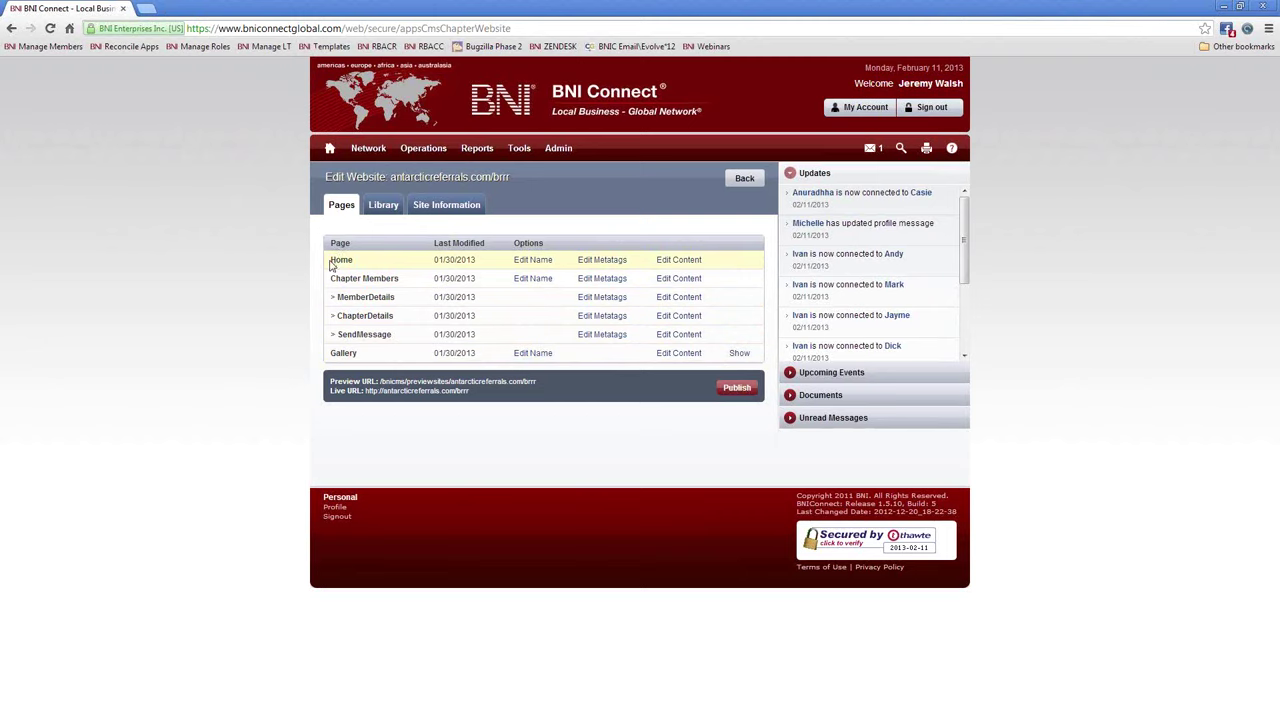
Step: Highlight the names in the page list: Home, Chapter Members, Gallery and the indented detail pages
{"action": "left_click_drag", "start_coordinate": [331, 260], "coordinate": [401, 280]}
{"action": "left_click_drag", "start_coordinate": [331, 353], "coordinate": [358, 353]}
{"action": "left_click_drag", "start_coordinate": [331, 297], "coordinate": [380, 296]}
{"action": "left_click", "coordinate": [338, 314]}
{"action": "left_click_drag", "start_coordinate": [354, 262], "coordinate": [330, 264]}
Step: Change the Home page's display name to Welcome to Our Chapter and submit it
{"action": "left_click", "coordinate": [531, 263]}
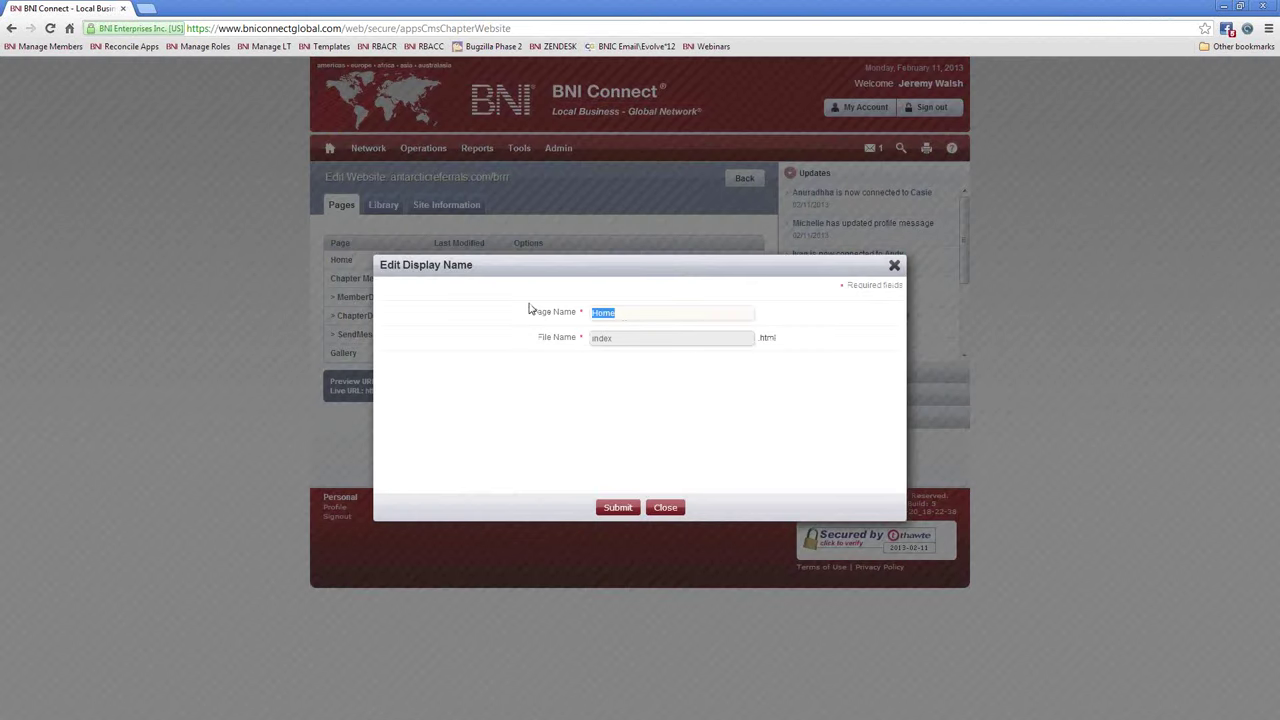
{"action": "type", "text": "Welc"}
{"action": "left_click", "coordinate": [617, 510]}
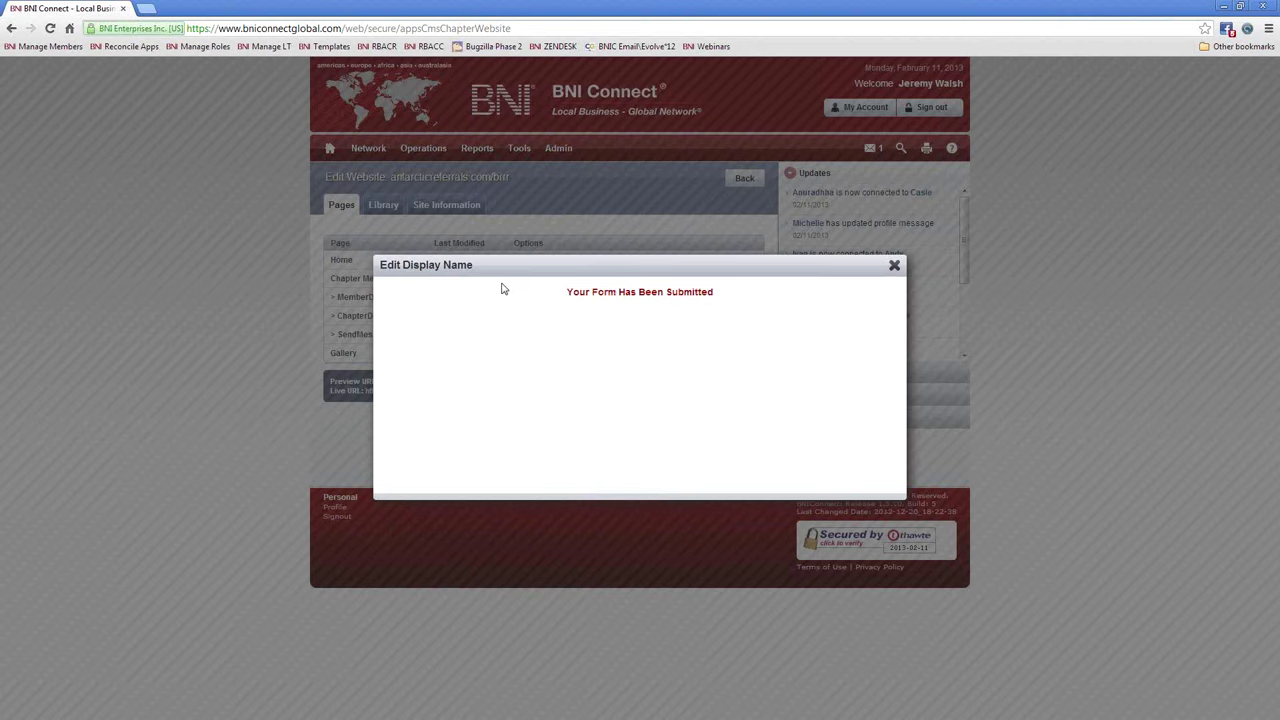
{"action": "left_click", "coordinate": [365, 287]}
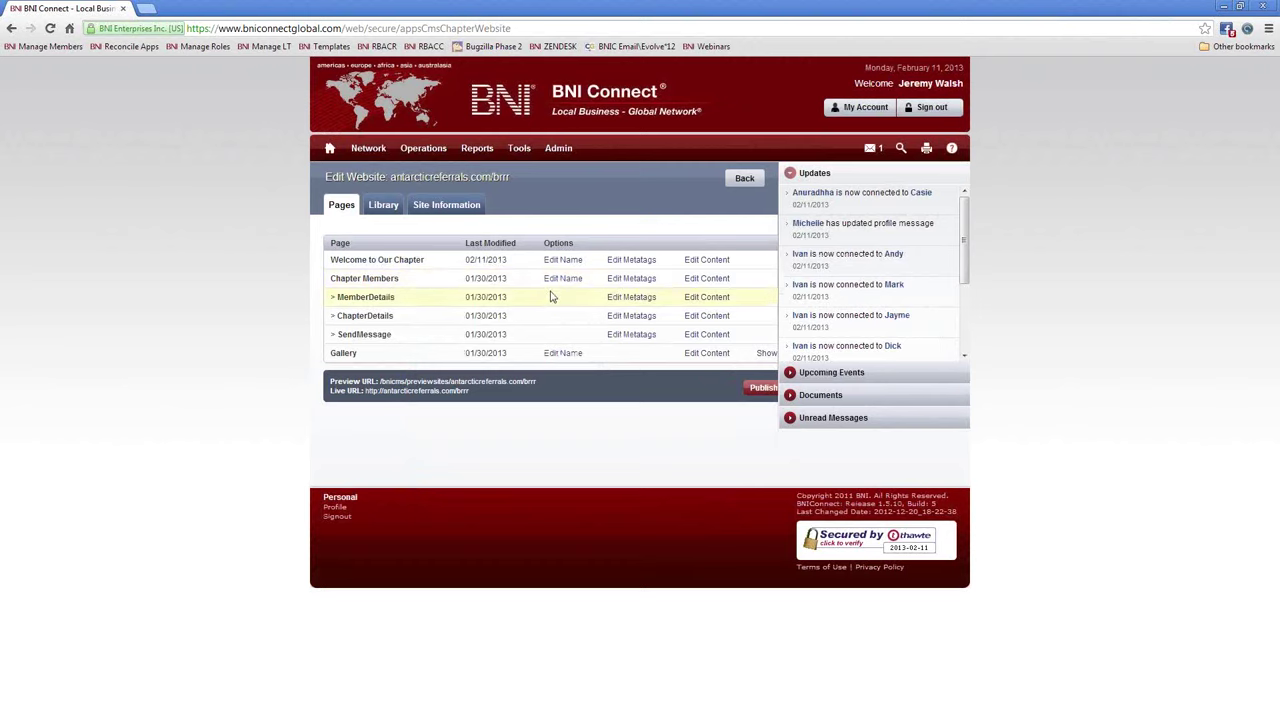
Step: Preview the website, viewing its Chapter Members page and returning to the Welcome to Our Chapter page
{"action": "left_click", "coordinate": [436, 384]}
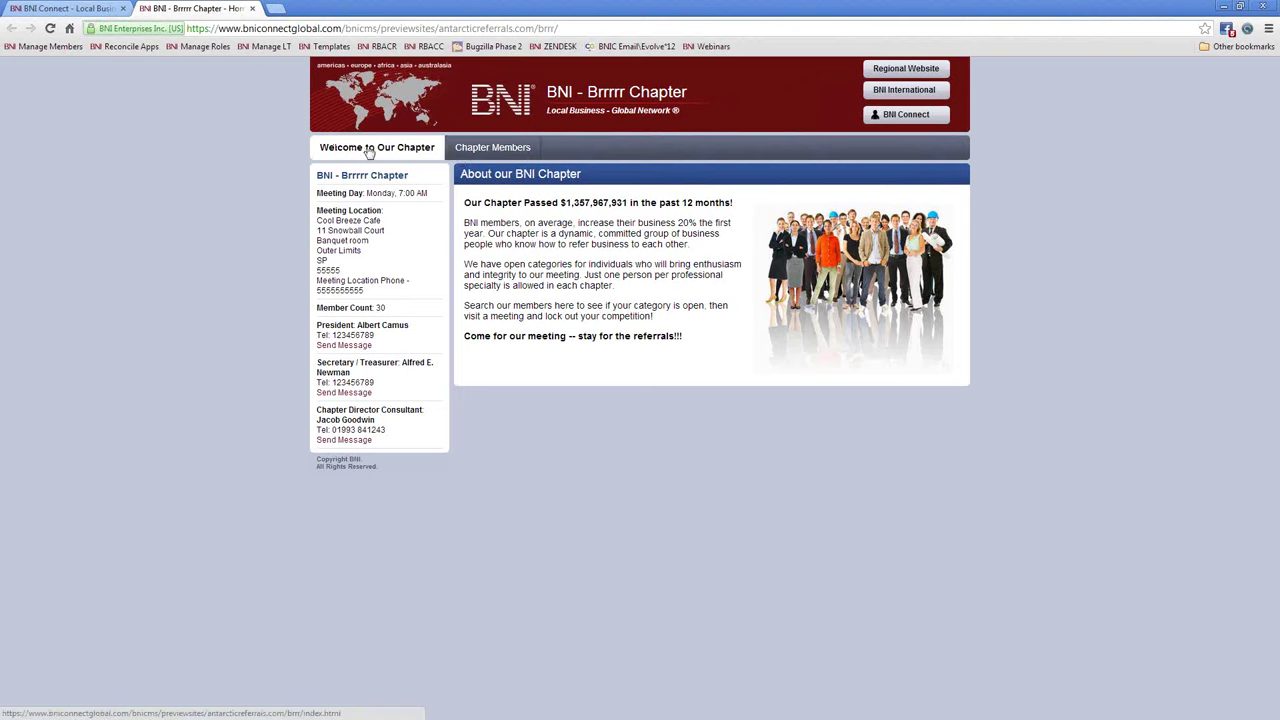
{"action": "left_click", "coordinate": [512, 150]}
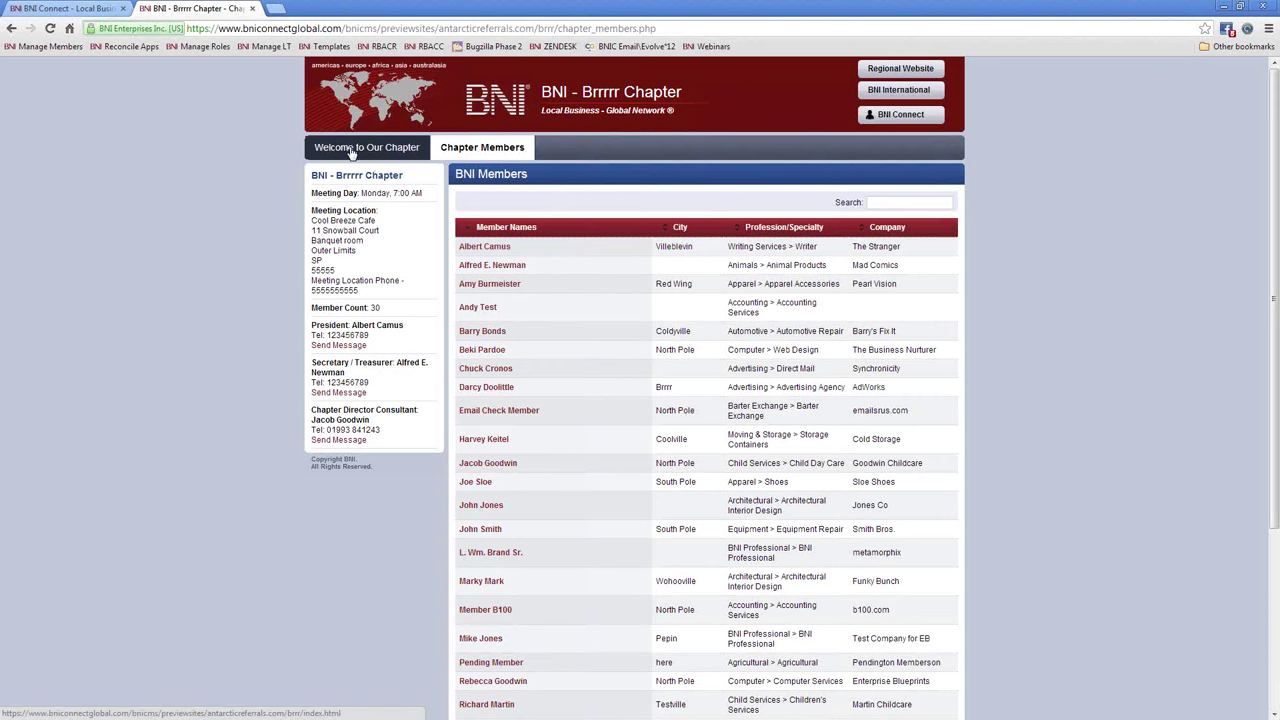
{"action": "left_click", "coordinate": [352, 151]}
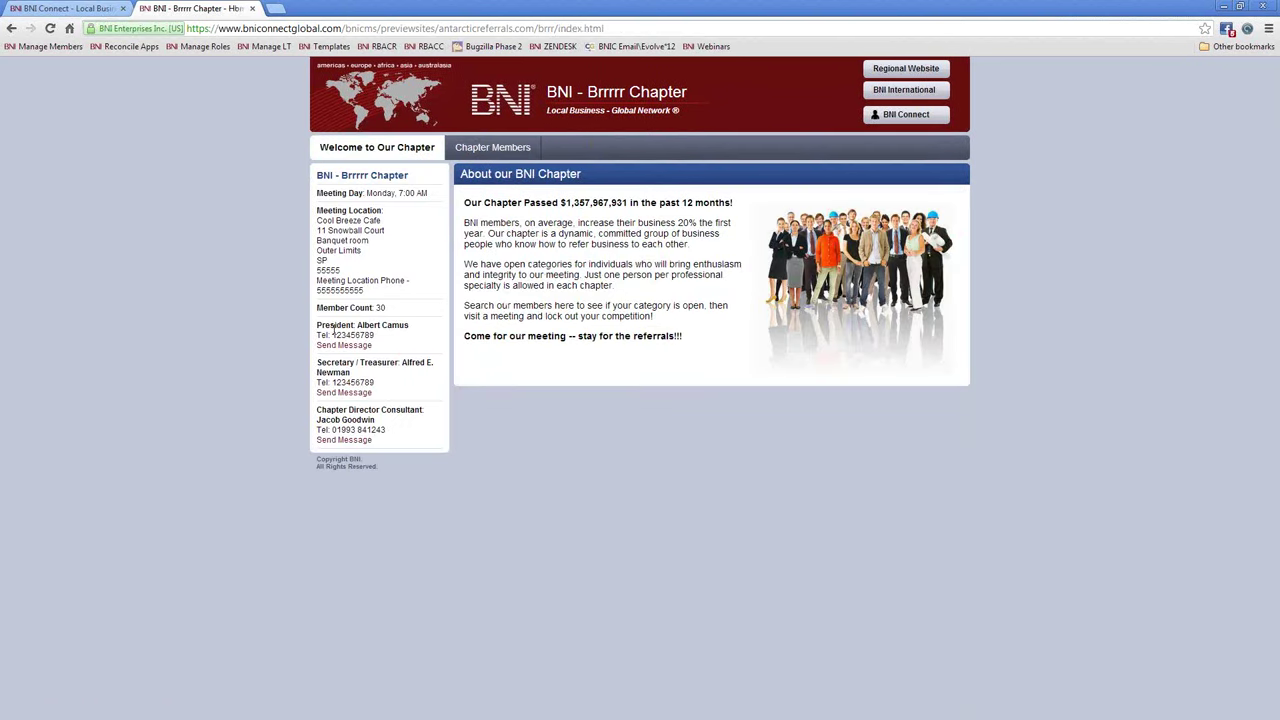
Step: Return to the CMS, view the metatags of the Welcome to Our Chapter page and close them without changes
{"action": "left_click", "coordinate": [62, 10]}
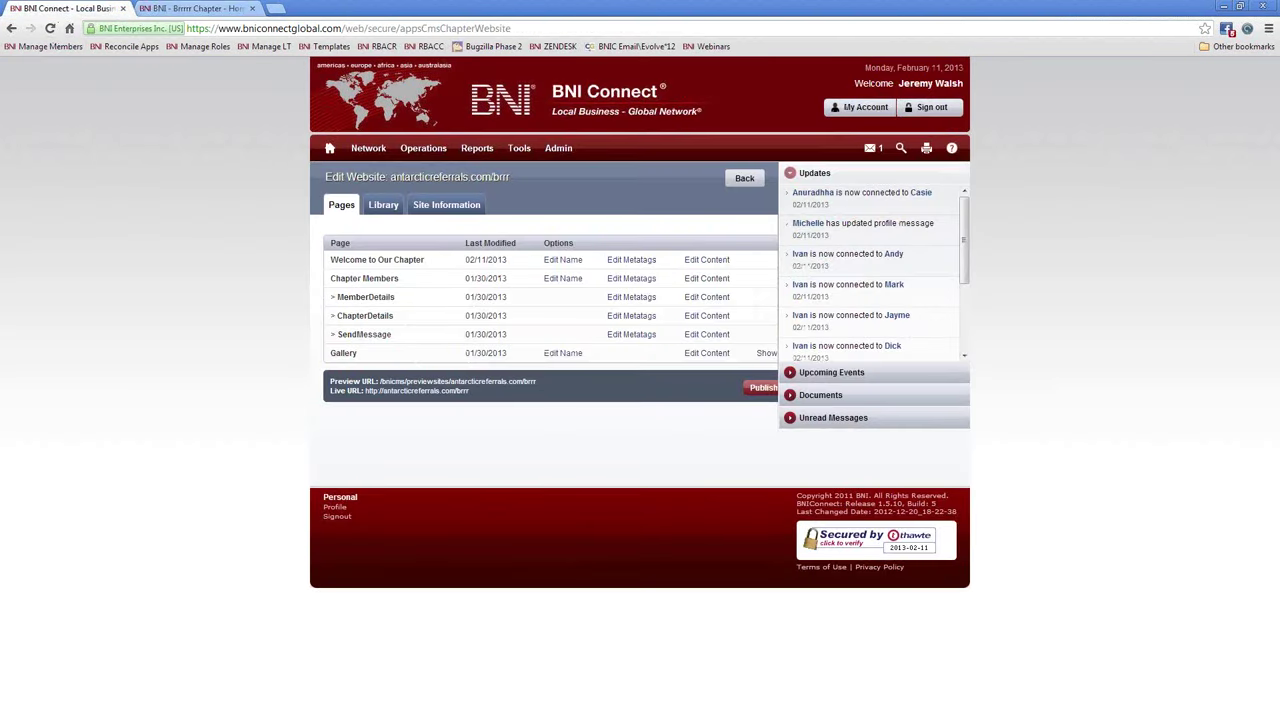
{"action": "left_click", "coordinate": [631, 260]}
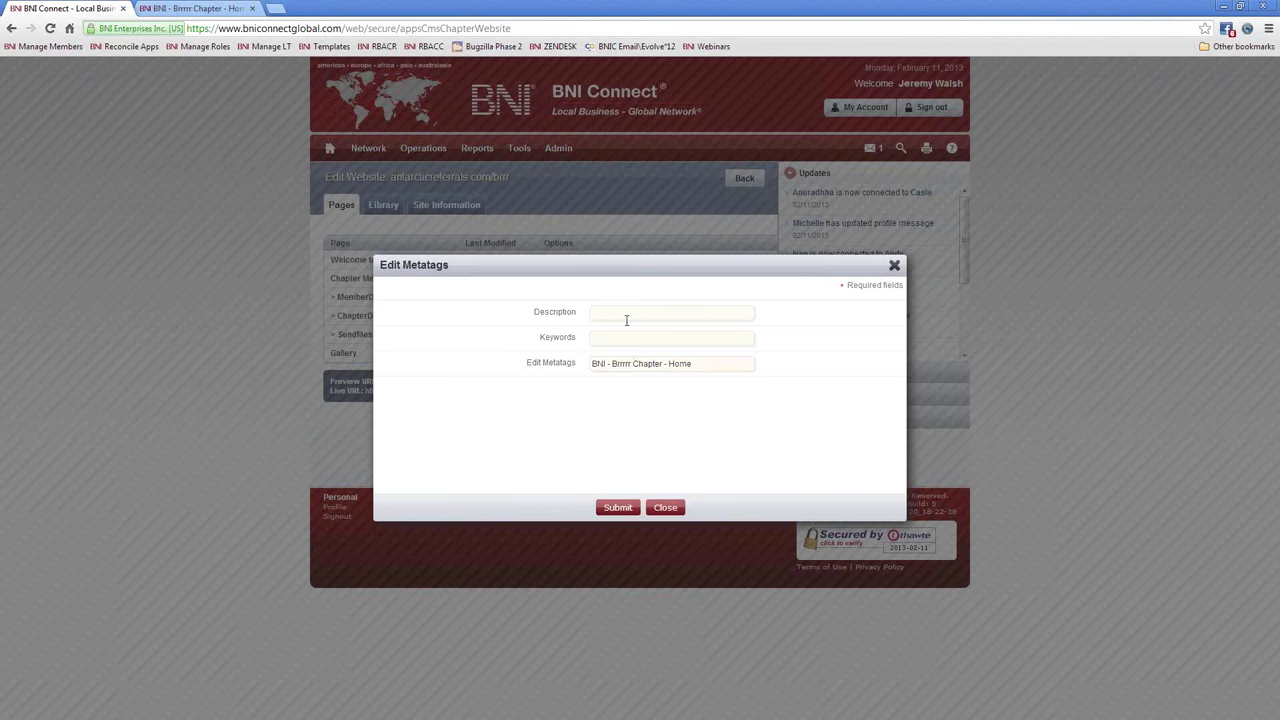
{"action": "left_click", "coordinate": [894, 265]}
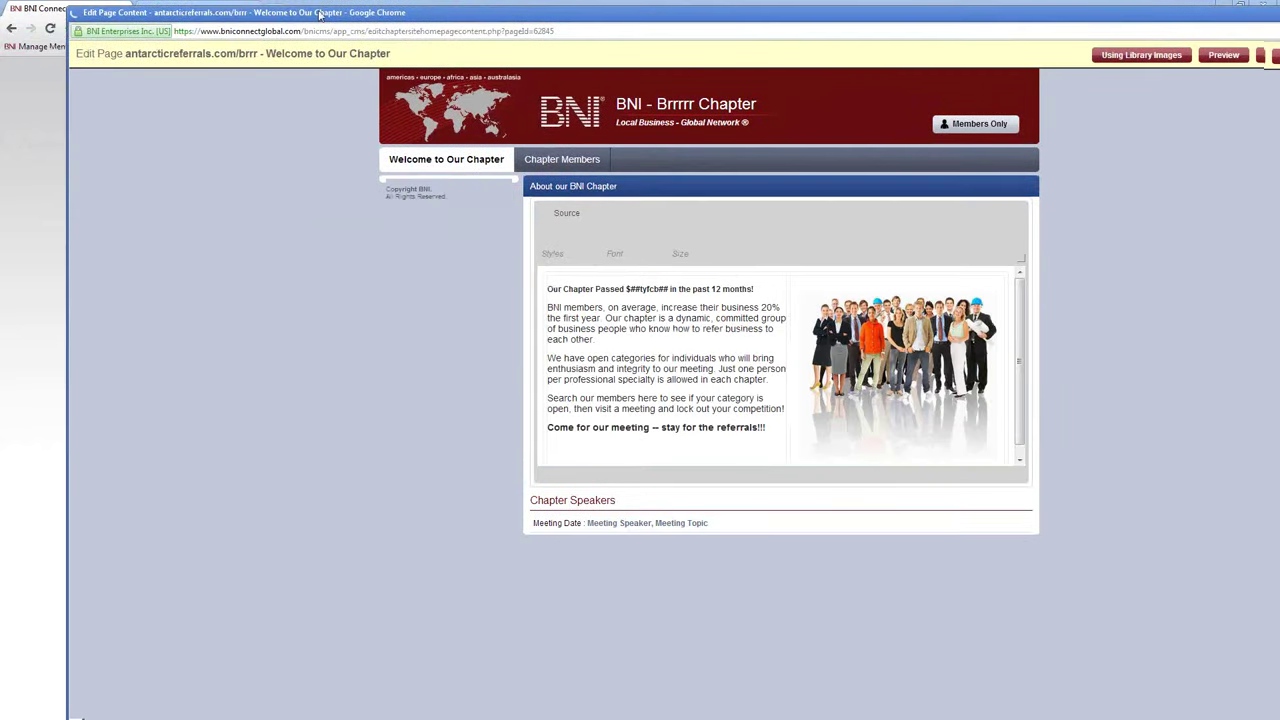
Step: Maximize the Welcome to Our Chapter content editor and switch it to the common image library without saving the page
{"action": "left_click_drag", "start_coordinate": [320, 14], "coordinate": [283, 18]}
{"action": "double_click", "coordinate": [283, 18]}
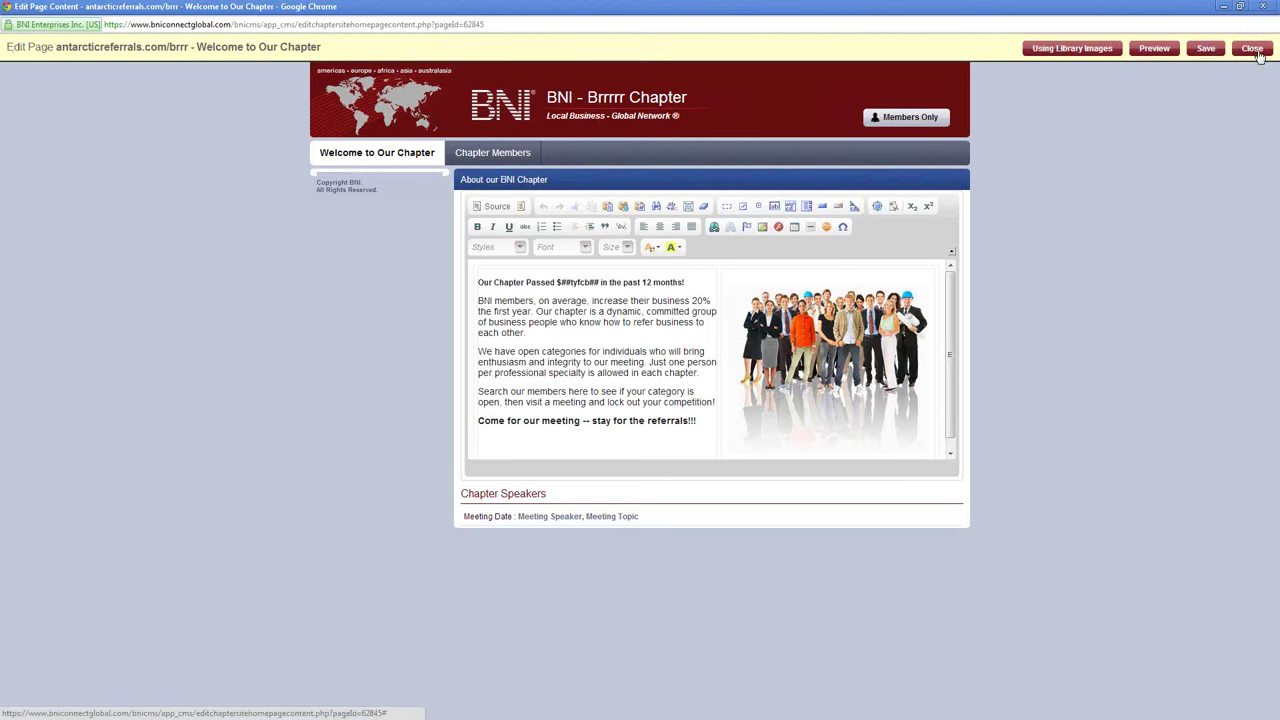
{"action": "left_click", "coordinate": [1062, 52]}
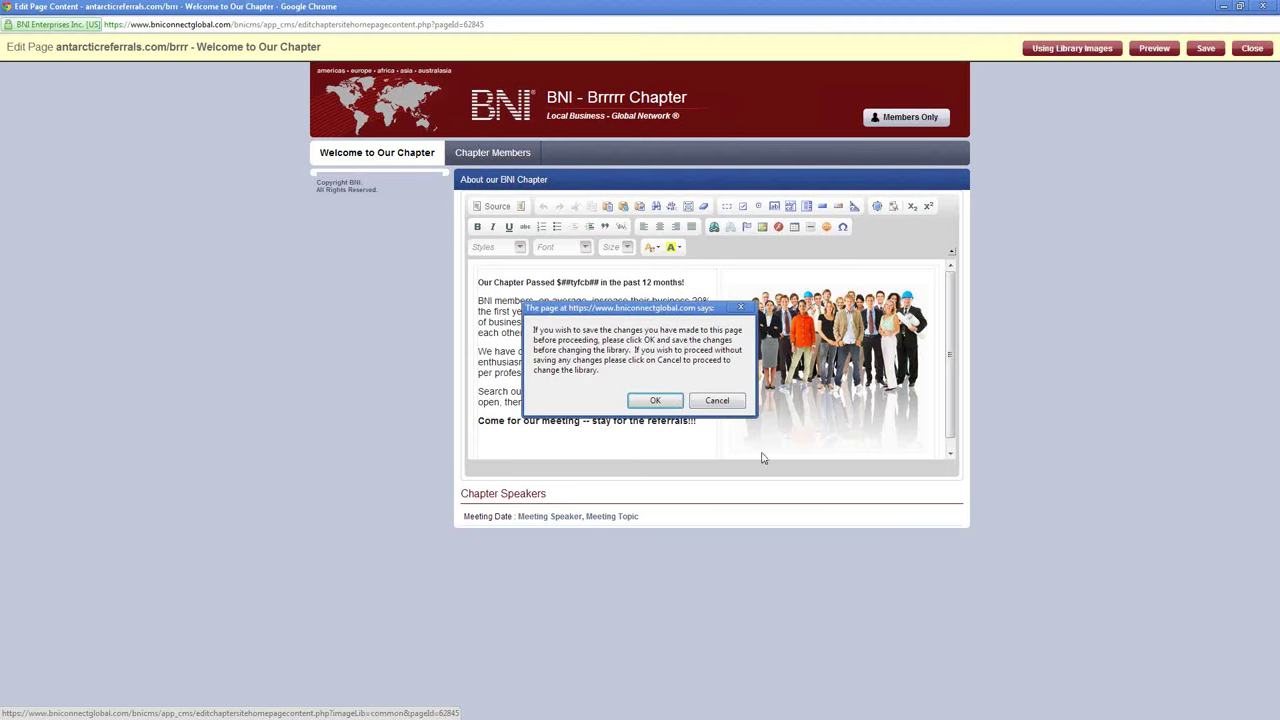
{"action": "left_click", "coordinate": [712, 404]}
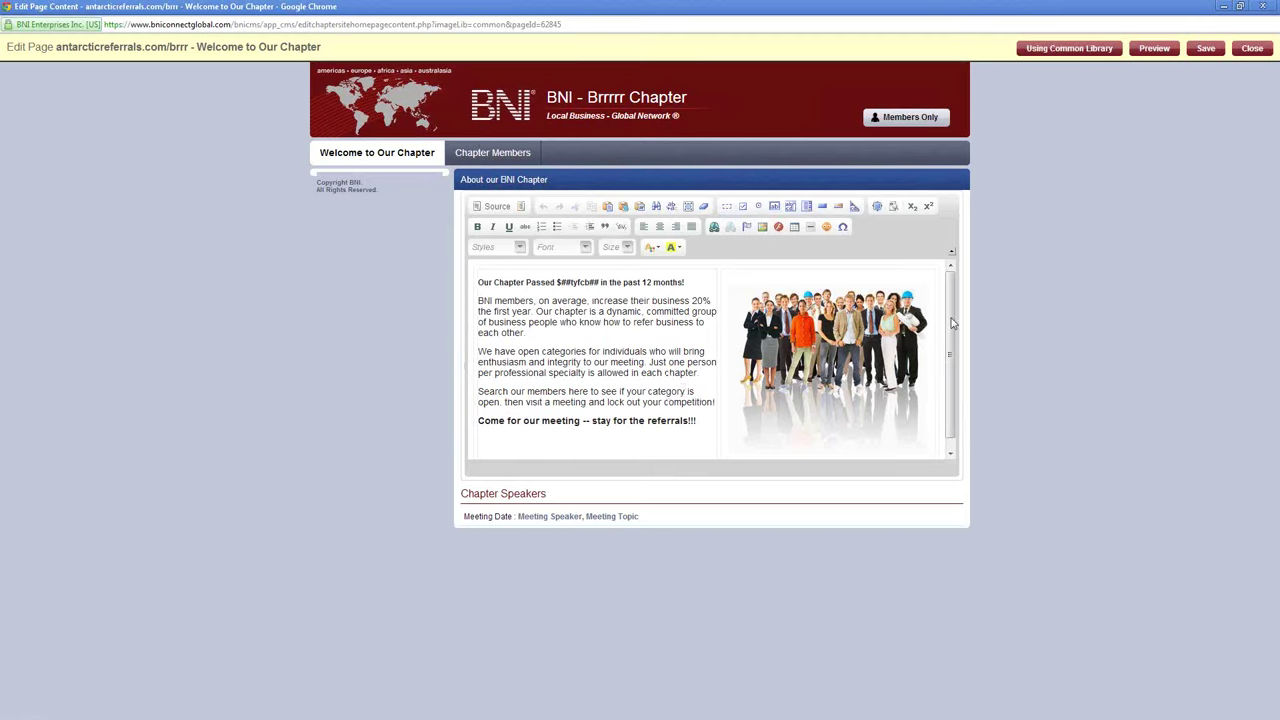
Step: Switch the page editor from the common library to the chapter's library images without saving the page
{"action": "left_click", "coordinate": [1069, 50]}
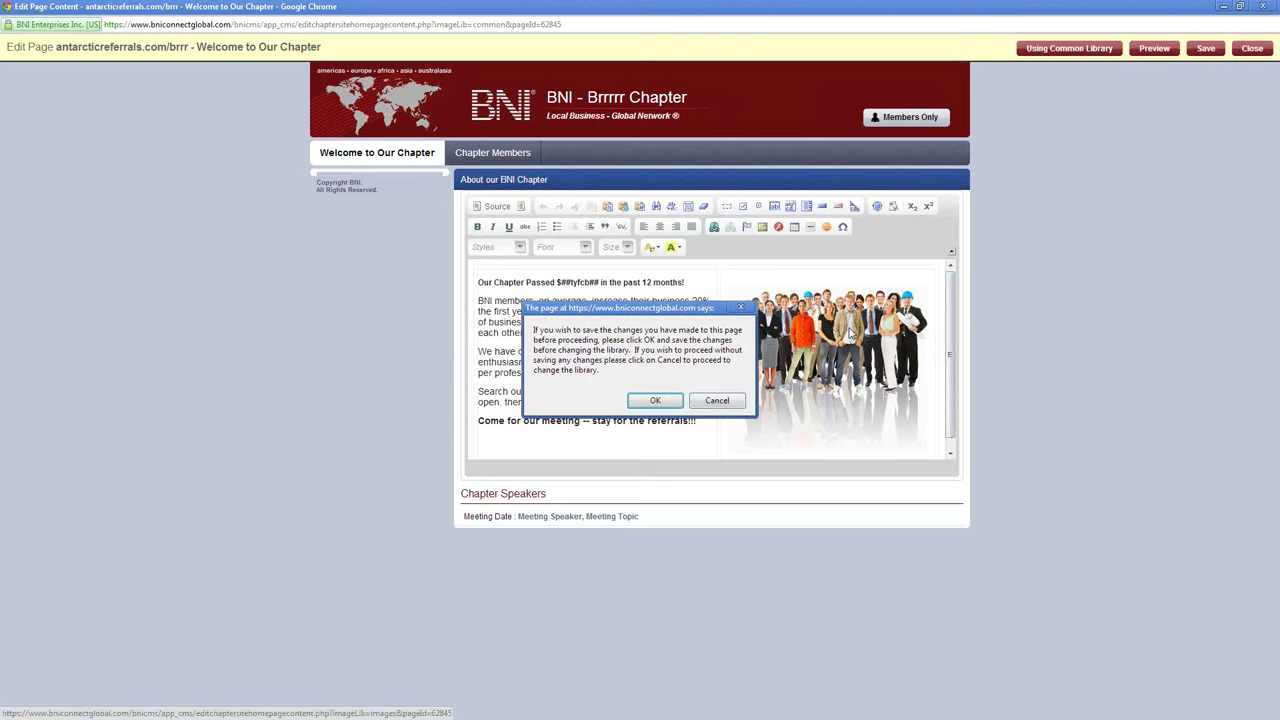
{"action": "left_click", "coordinate": [728, 401]}
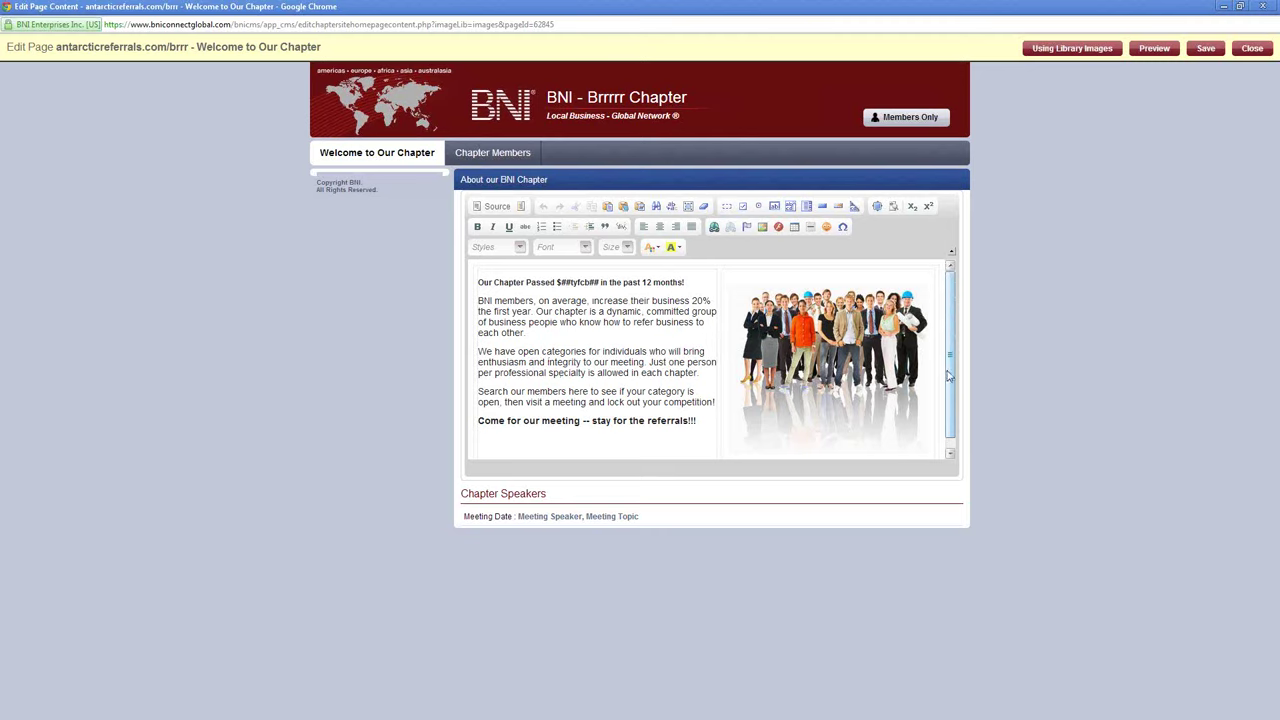
Step: Examine the welcome text in the content editor, highlighting the ##tyfcb## placeholder in the opening line
{"action": "left_click", "coordinate": [566, 282]}
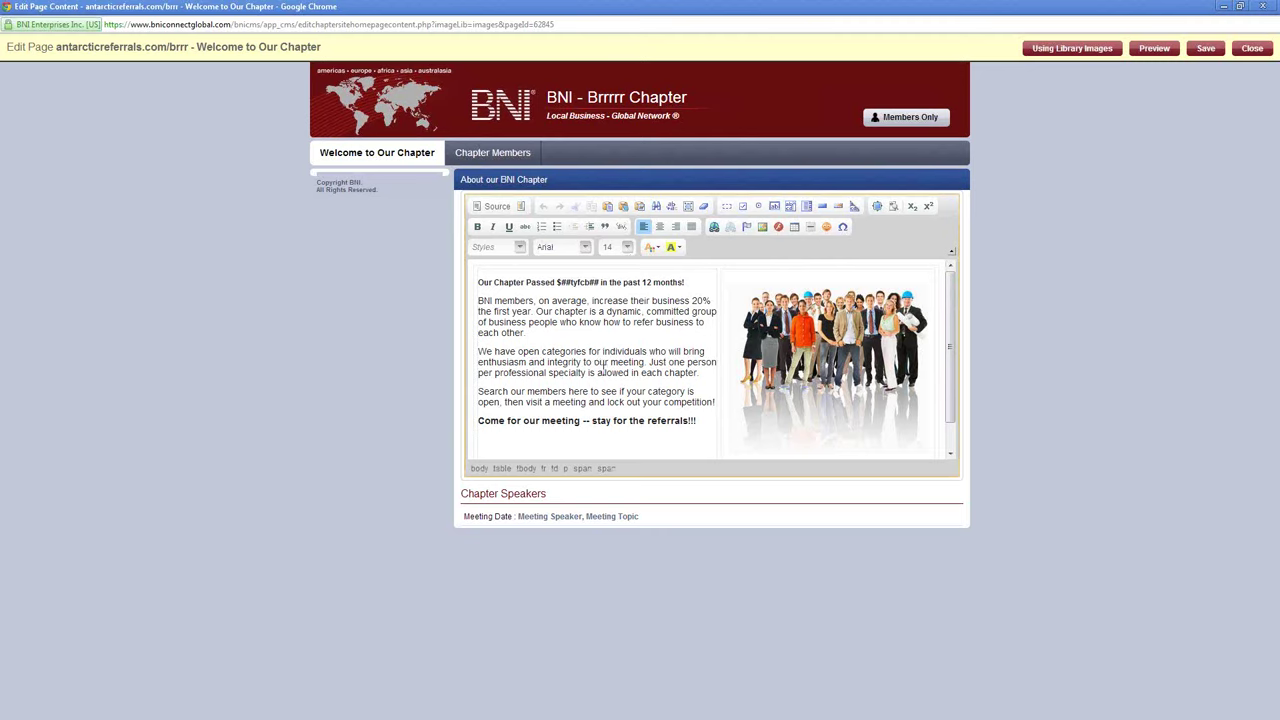
{"action": "left_click_drag", "start_coordinate": [591, 392], "coordinate": [589, 402]}
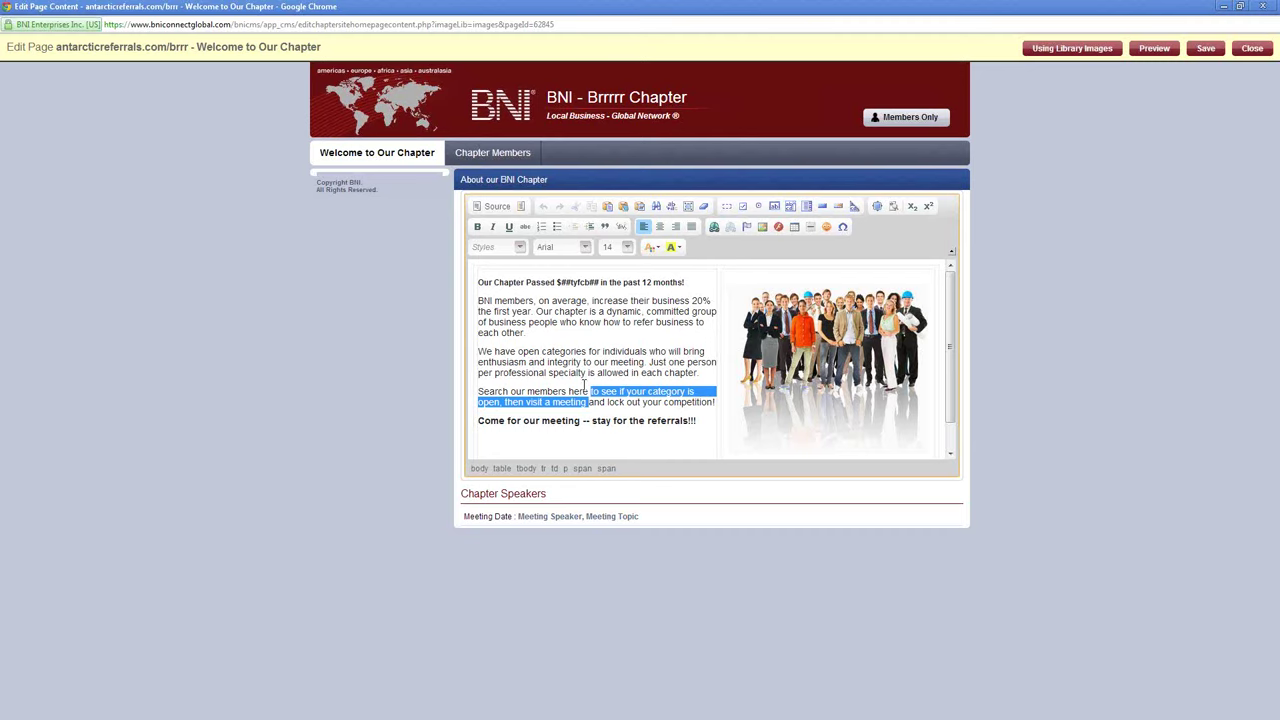
{"action": "left_click", "coordinate": [545, 312]}
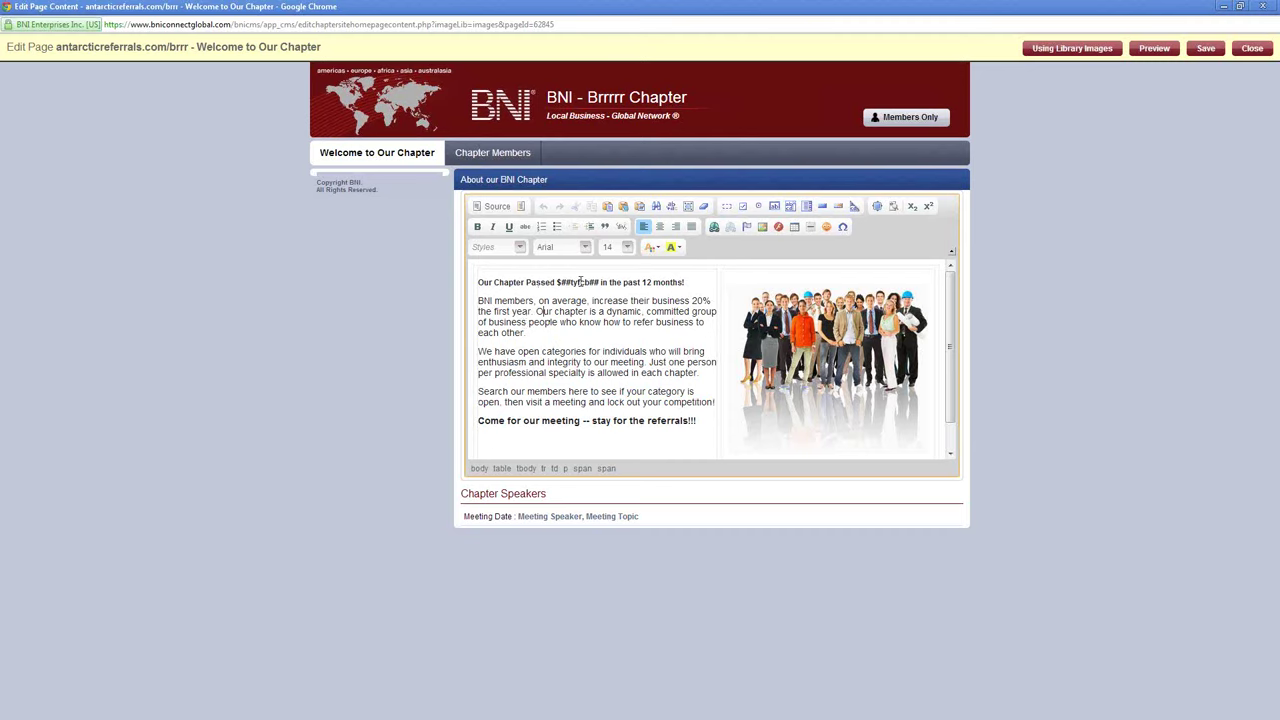
{"action": "left_click_drag", "start_coordinate": [604, 282], "coordinate": [560, 284]}
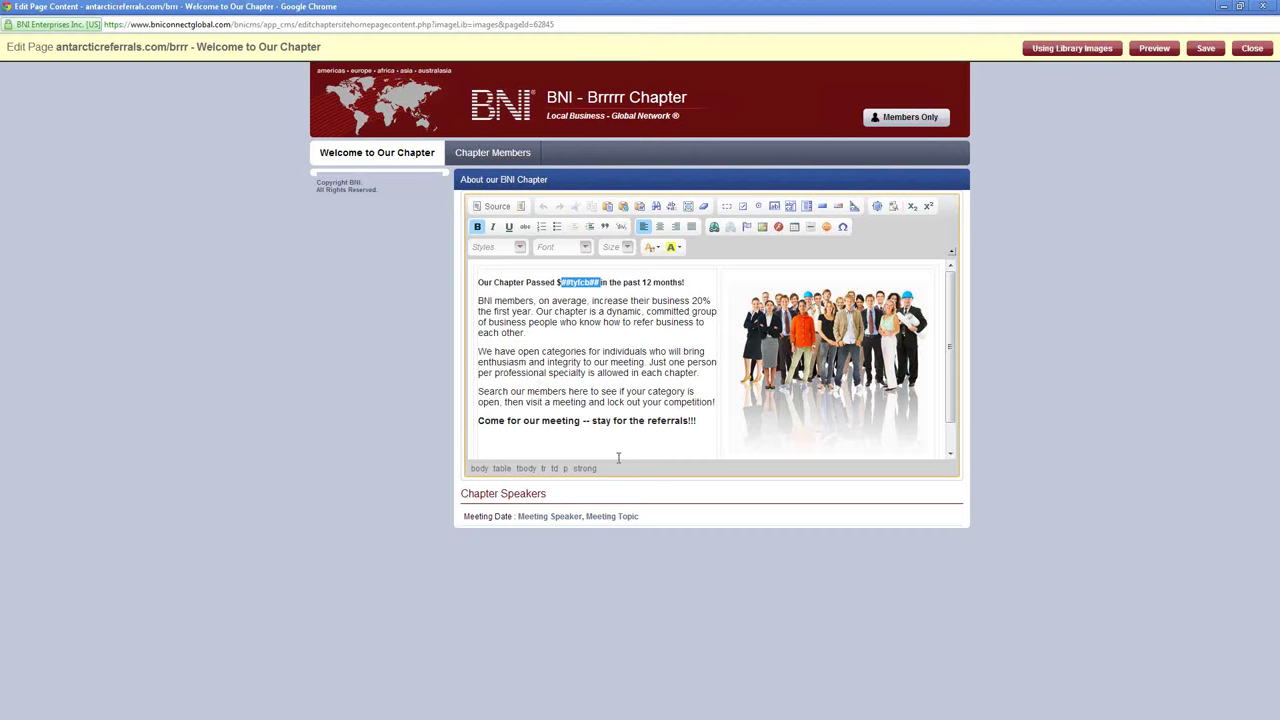
{"action": "left_click", "coordinate": [625, 359]}
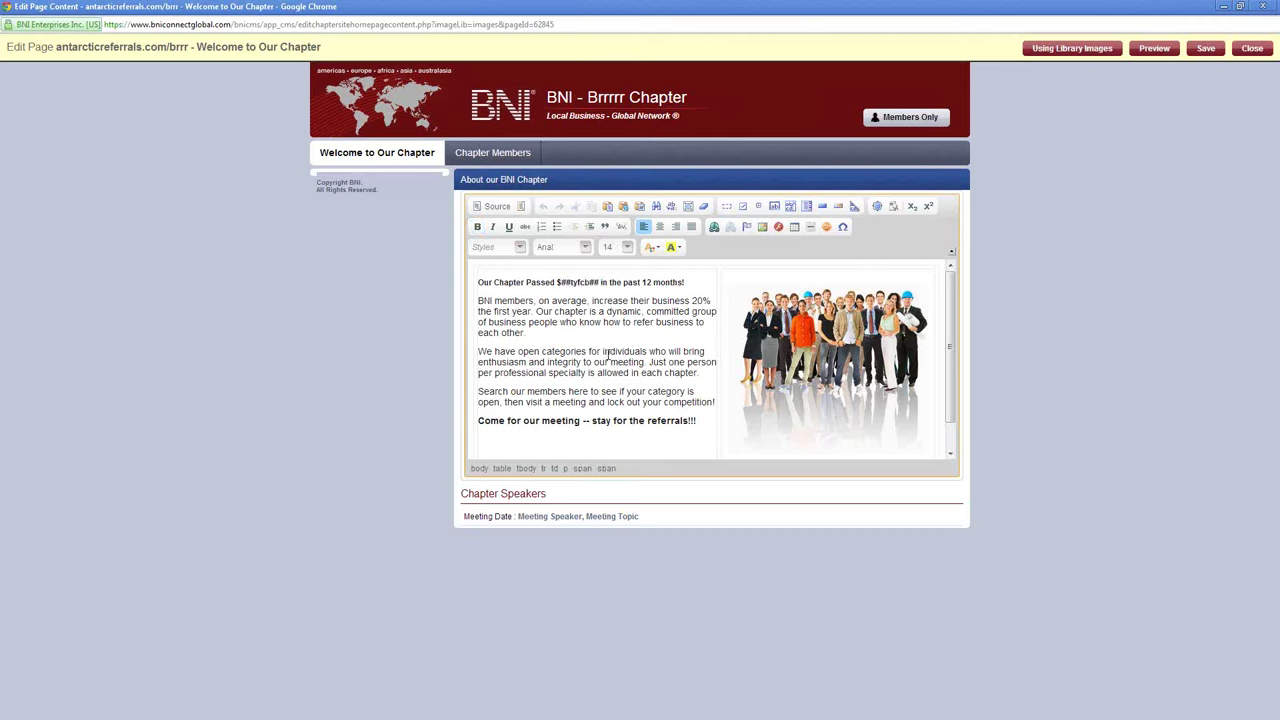
Step: Show the HTML source of the page content and copy all of its code
{"action": "left_click", "coordinate": [491, 208]}
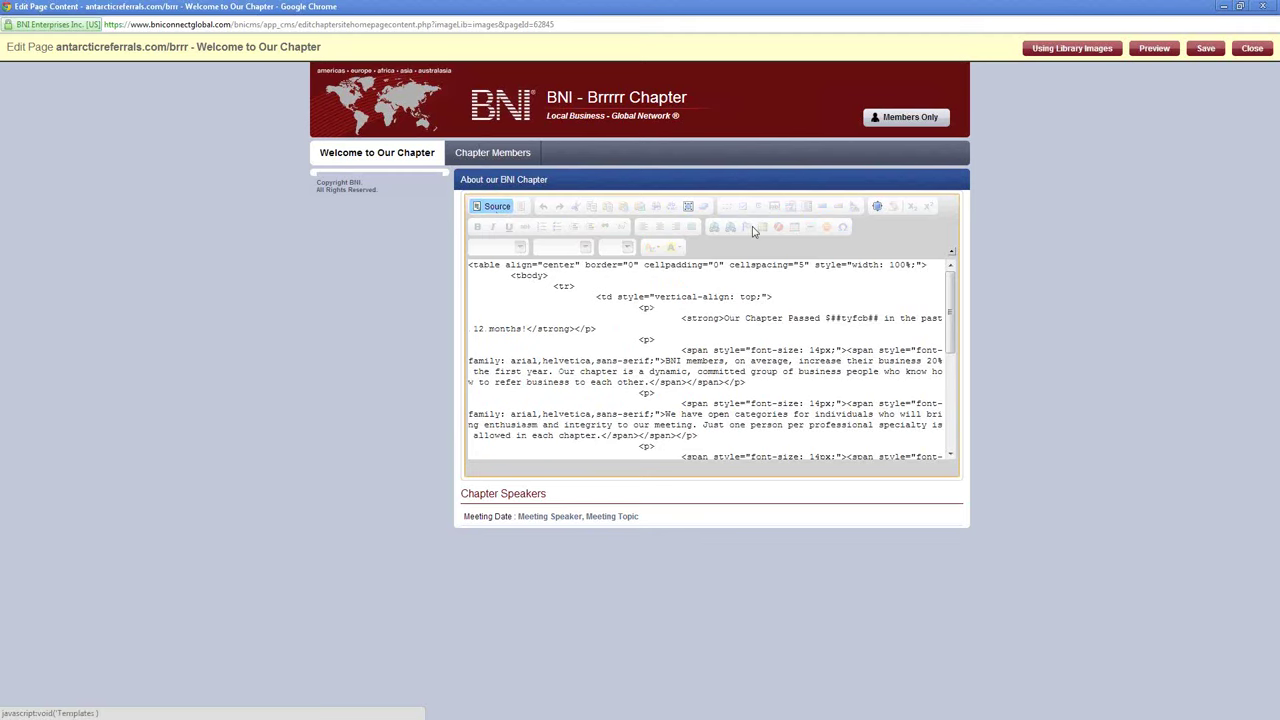
{"action": "left_click_drag", "start_coordinate": [950, 302], "coordinate": [948, 272]}
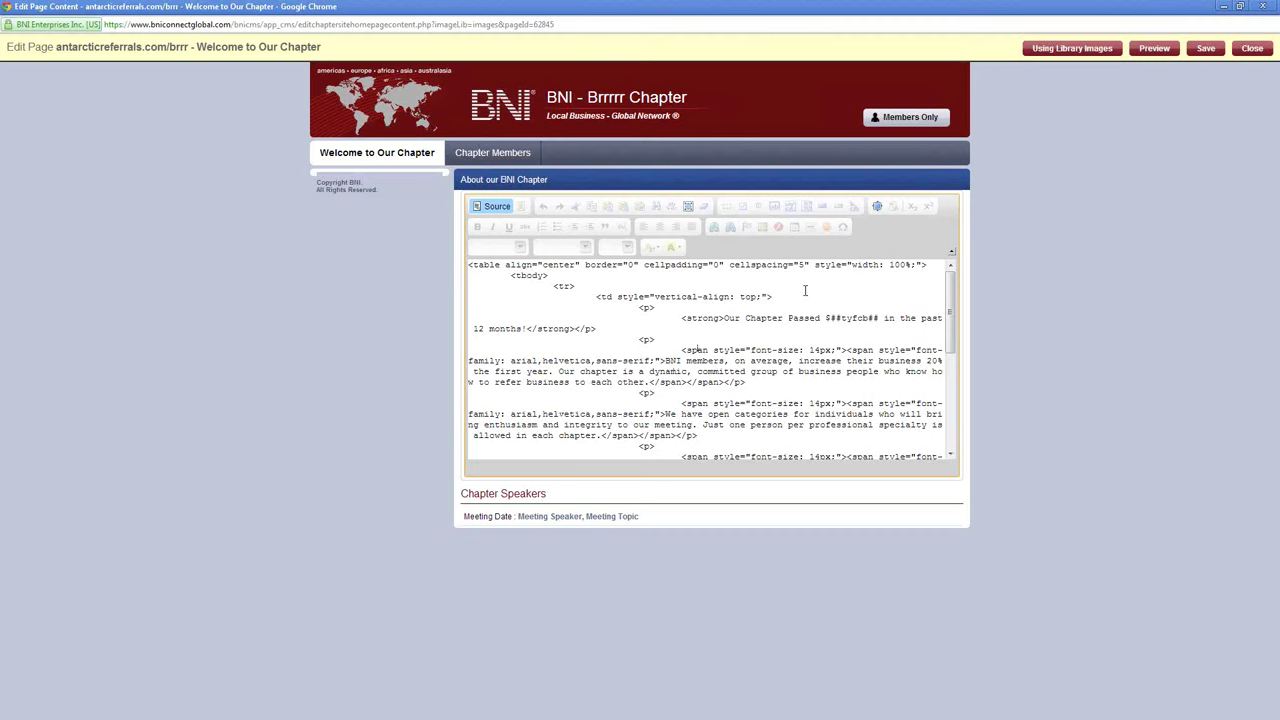
{"action": "left_click", "coordinate": [683, 320]}
{"action": "key", "text": "ctrl+a"}
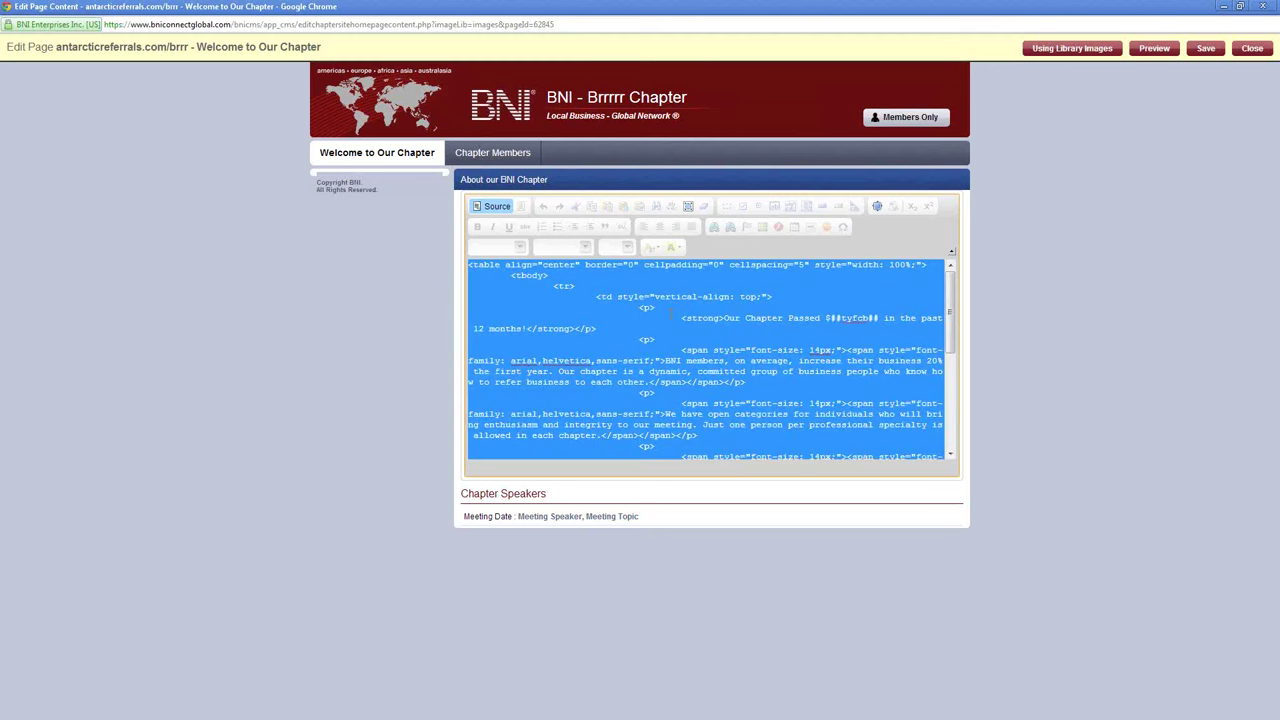
{"action": "right_click", "coordinate": [698, 323]}
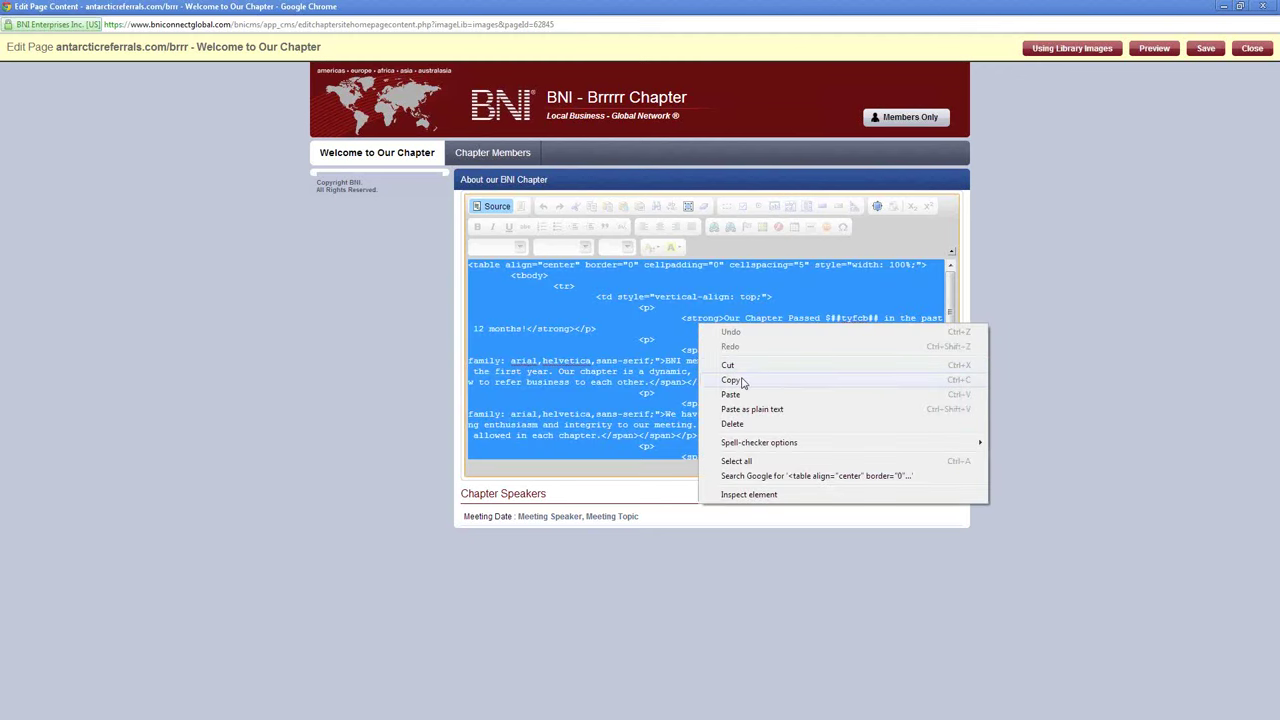
{"action": "left_click", "coordinate": [742, 380]}
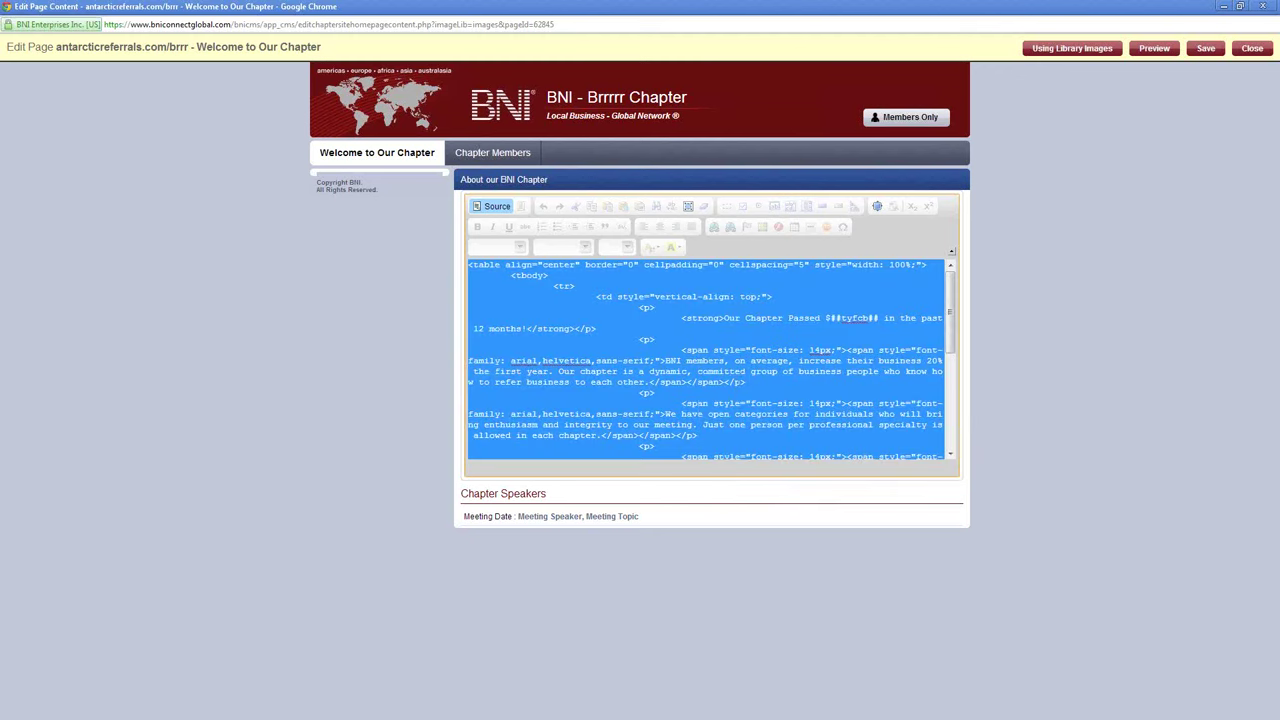
Step: Switch to Notepad, paste the copied code into the blank document, save it as defaultsite on the Desktop and close Notepad
{"action": "key", "text": "alt+Tab"}
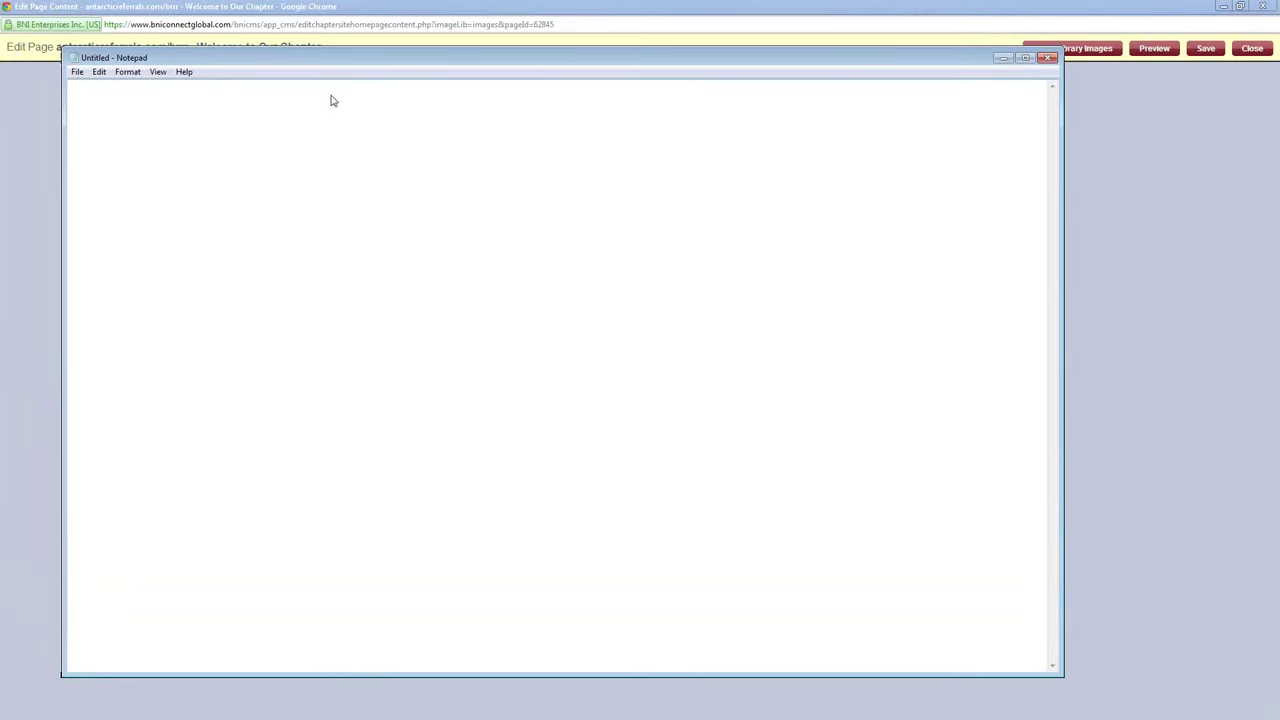
{"action": "right_click", "coordinate": [331, 97]}
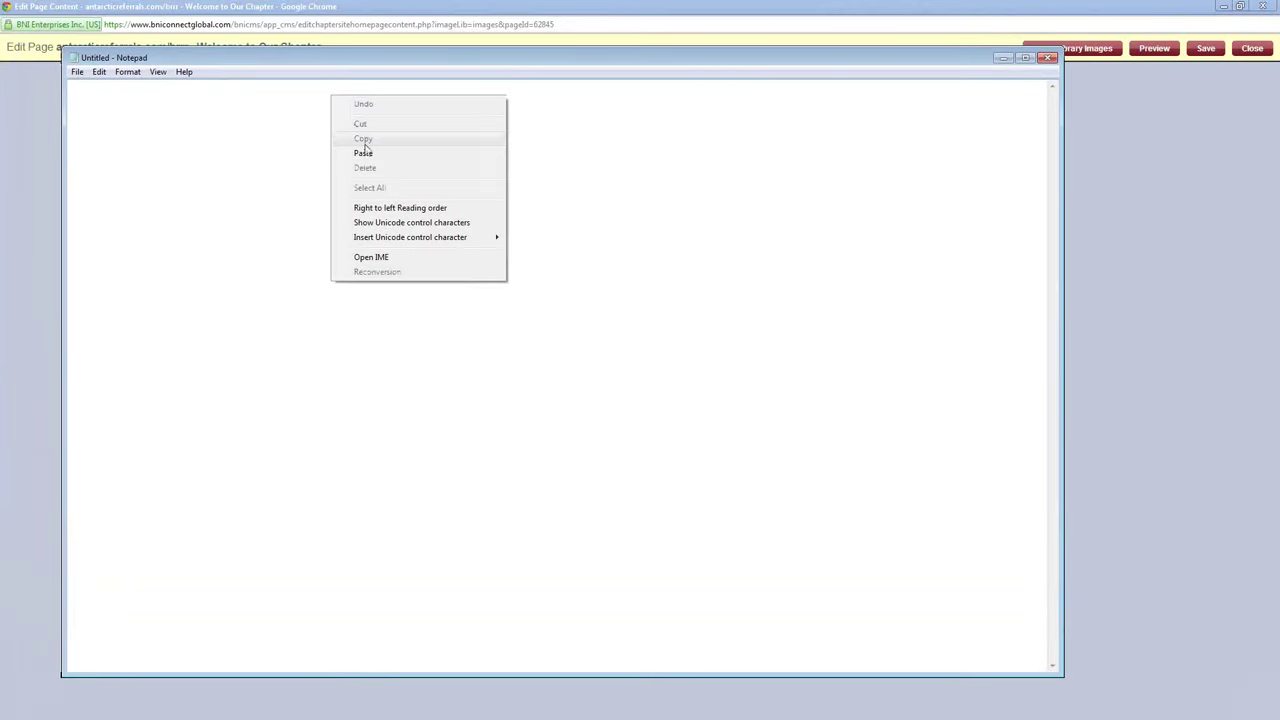
{"action": "left_click", "coordinate": [363, 152]}
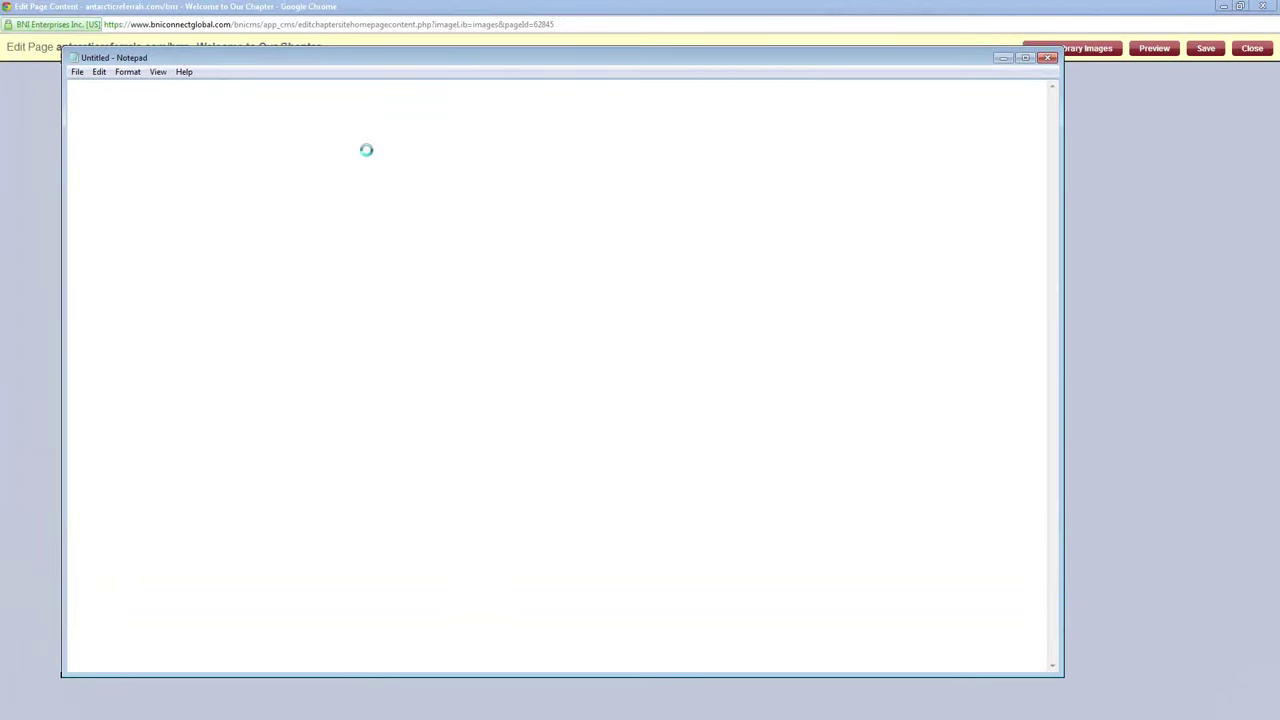
{"action": "left_click", "coordinate": [77, 72]}
{"action": "left_click", "coordinate": [94, 137]}
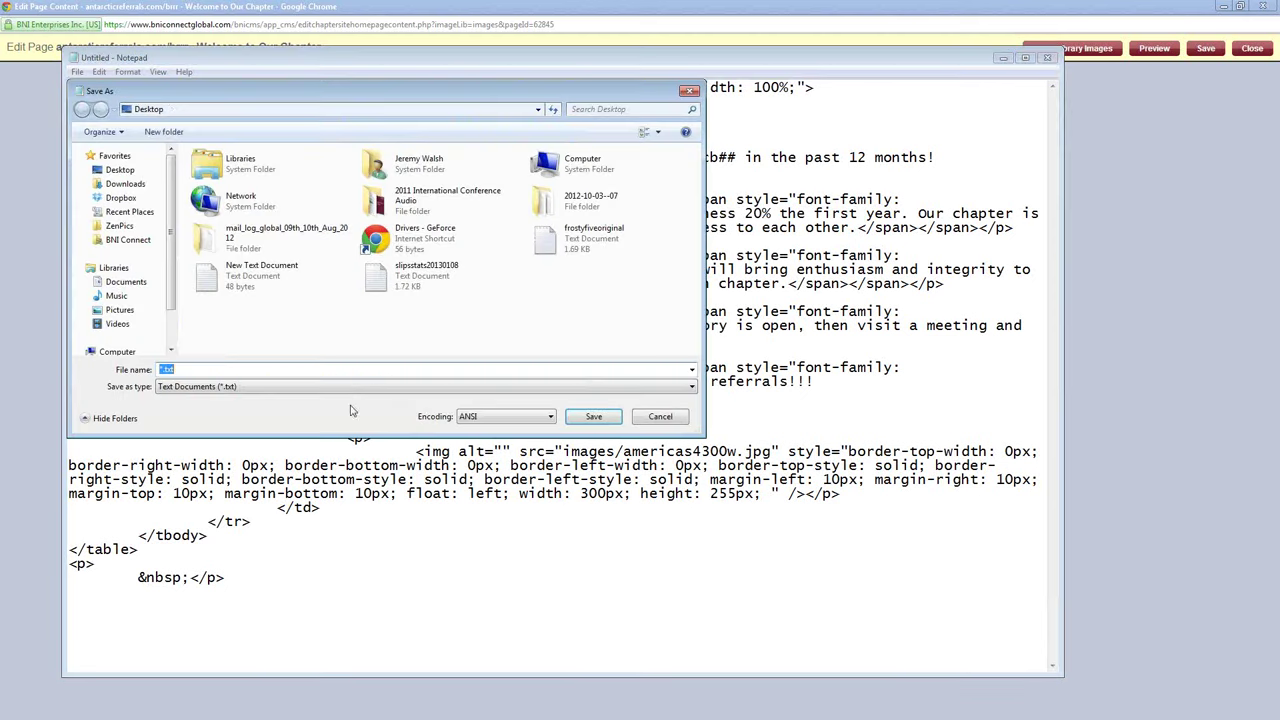
{"action": "type", "text": "defaultsite"}
{"action": "left_click", "coordinate": [603, 419]}
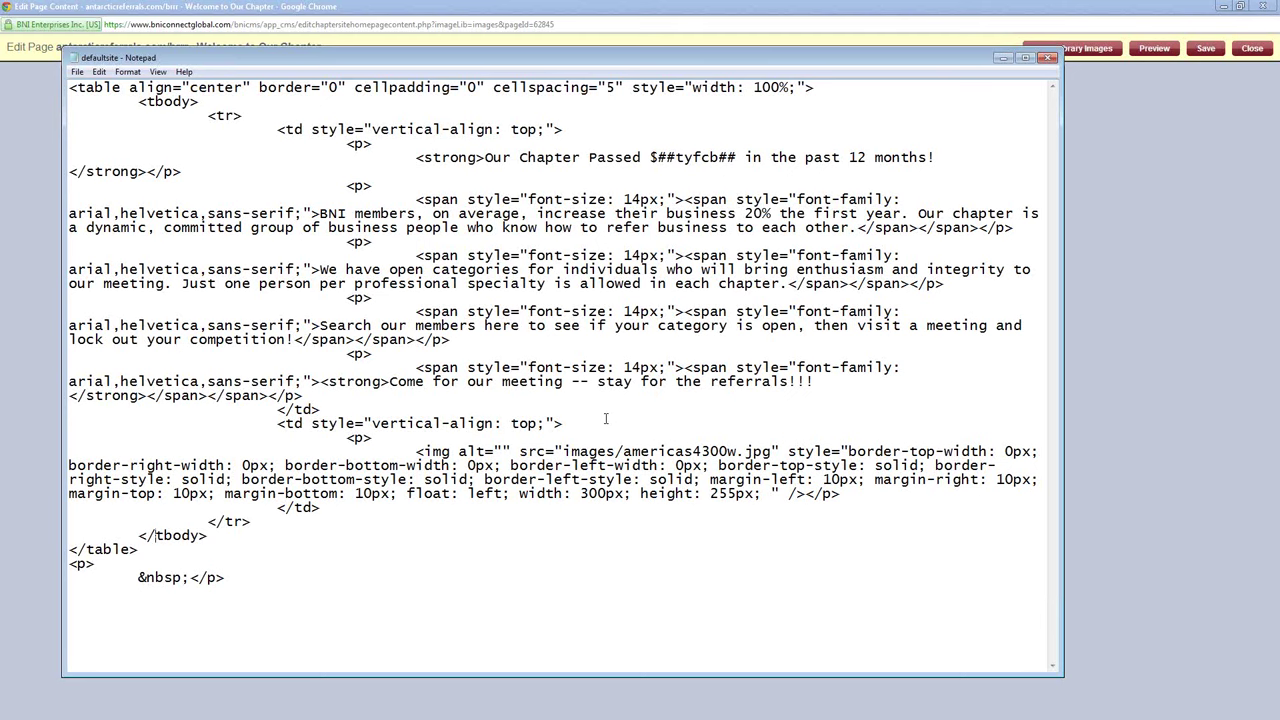
{"action": "left_click", "coordinate": [1048, 58]}
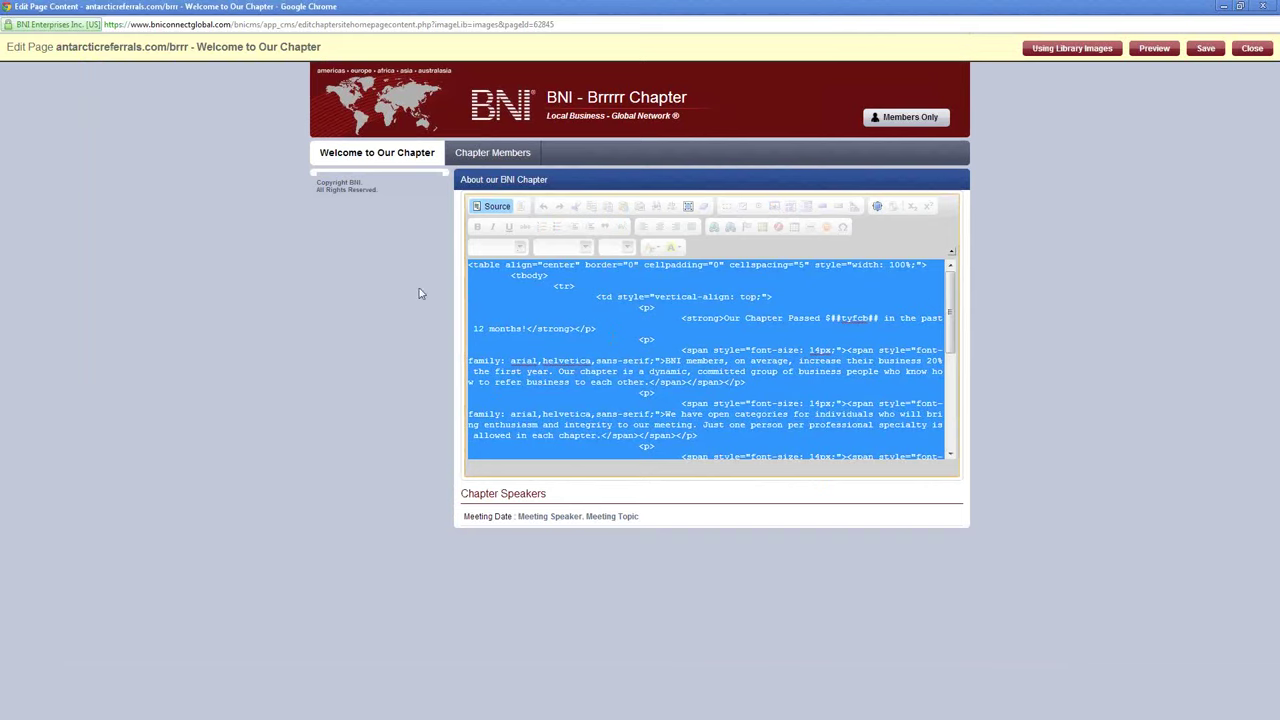
Step: Return the editor from source code to the visual view and change the content heading to Please Come Visit Our Chapter!
{"action": "left_click", "coordinate": [493, 206]}
{"action": "left_click", "coordinate": [512, 336]}
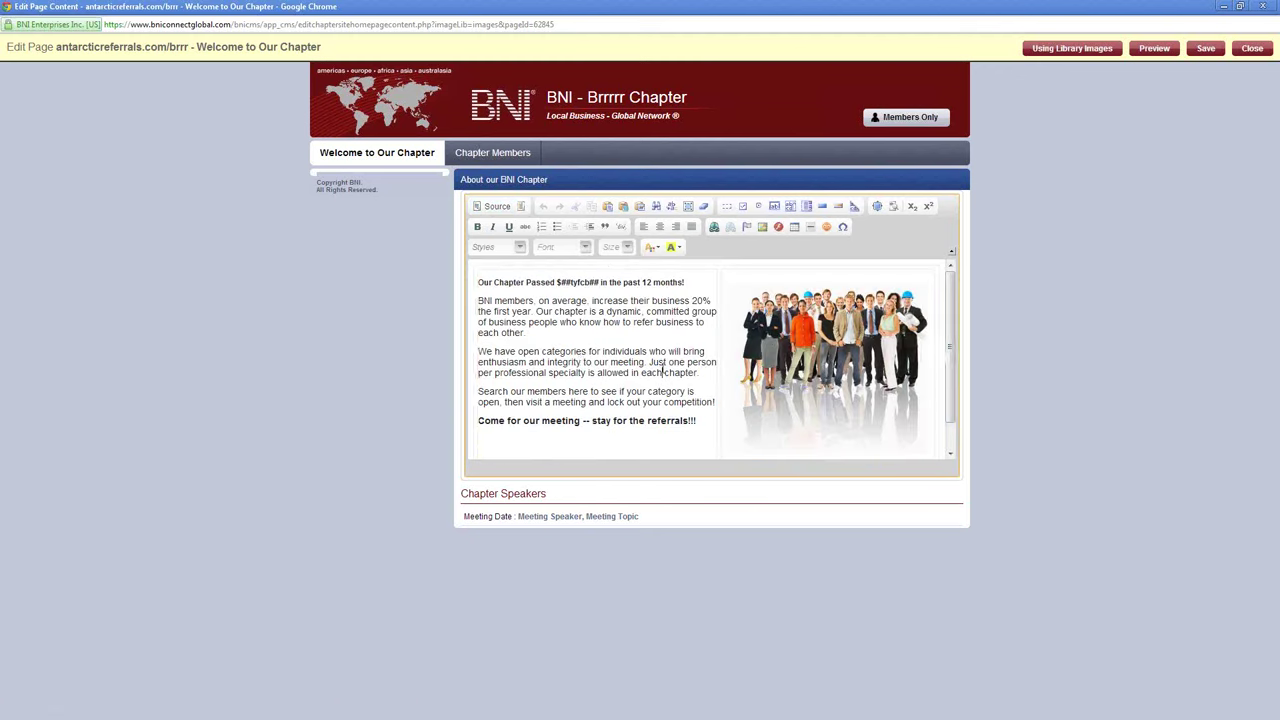
{"action": "left_click", "coordinate": [558, 176]}
{"action": "left_click_drag", "start_coordinate": [565, 179], "coordinate": [458, 180]}
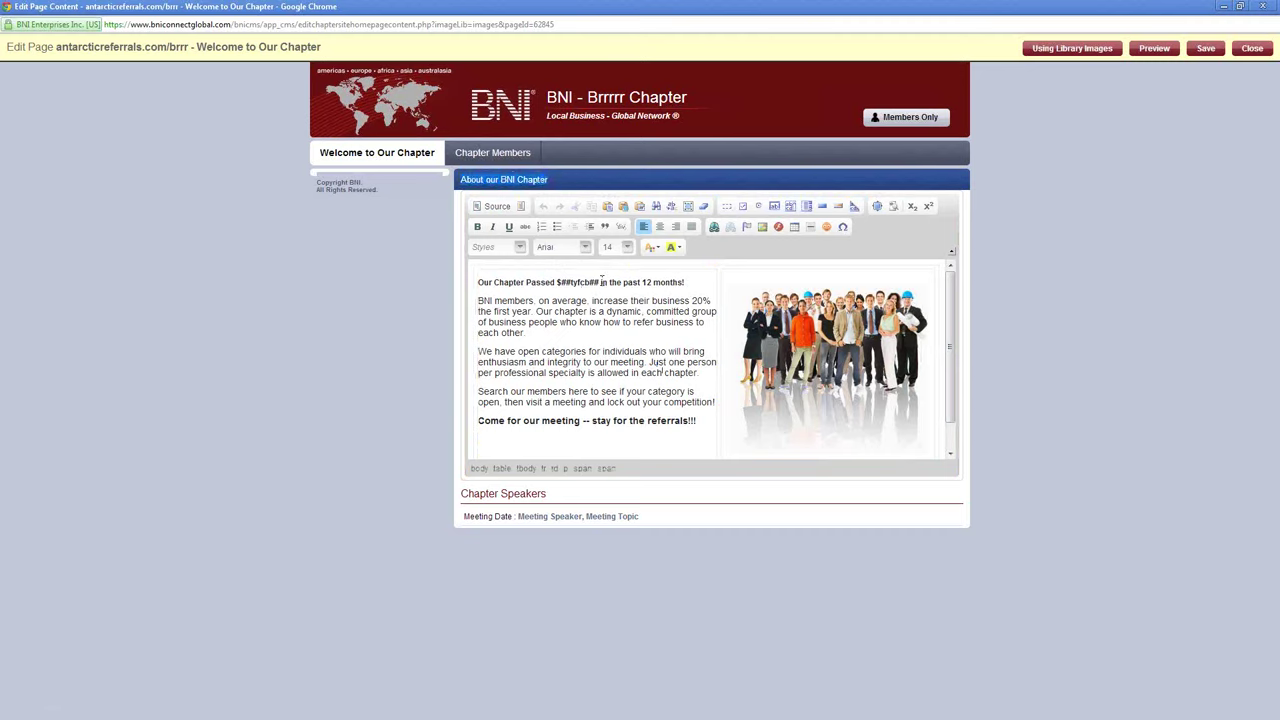
{"action": "type", "text": "Please Come Visit Our Ch"}
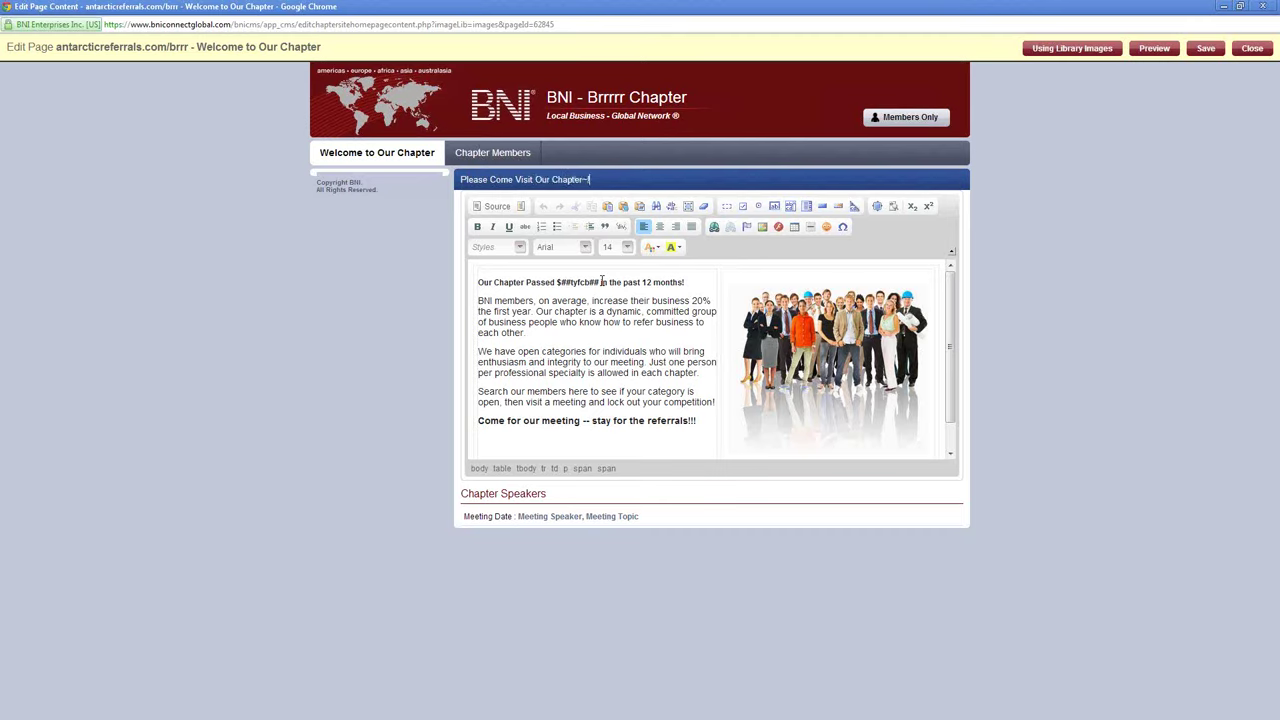
{"action": "right_click", "coordinate": [602, 282]}
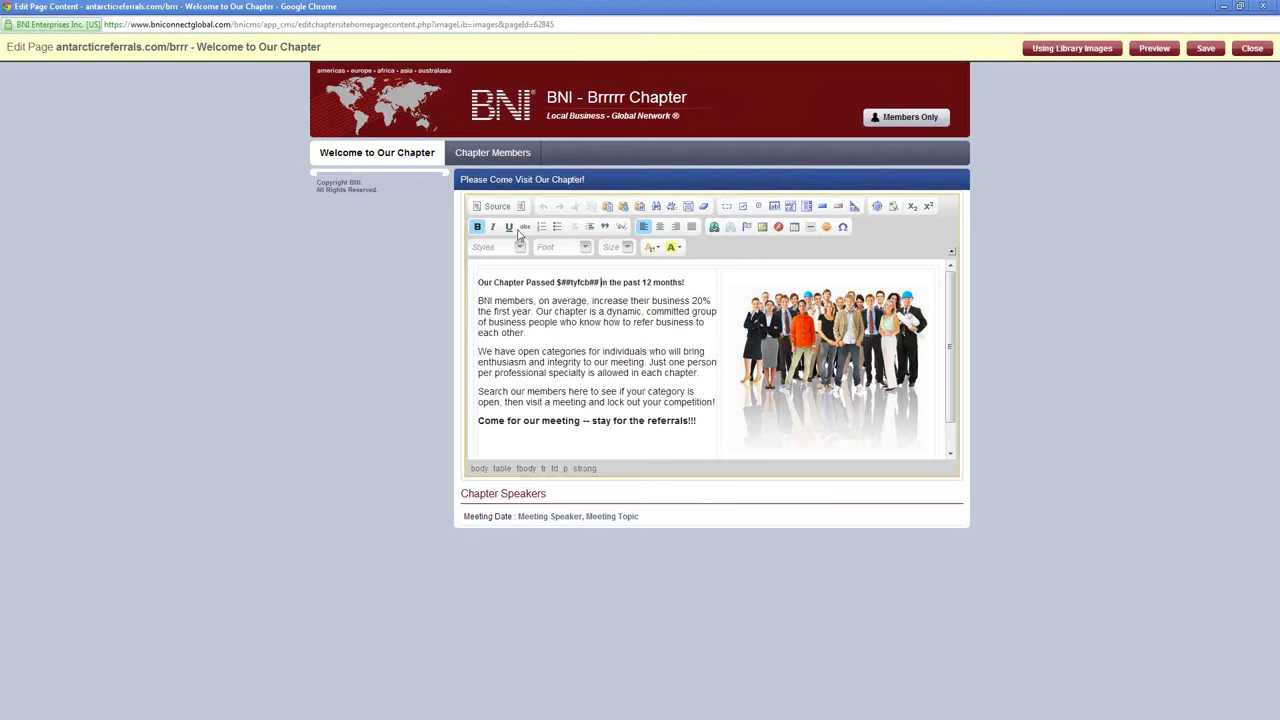
{"action": "left_click", "coordinate": [605, 178]}
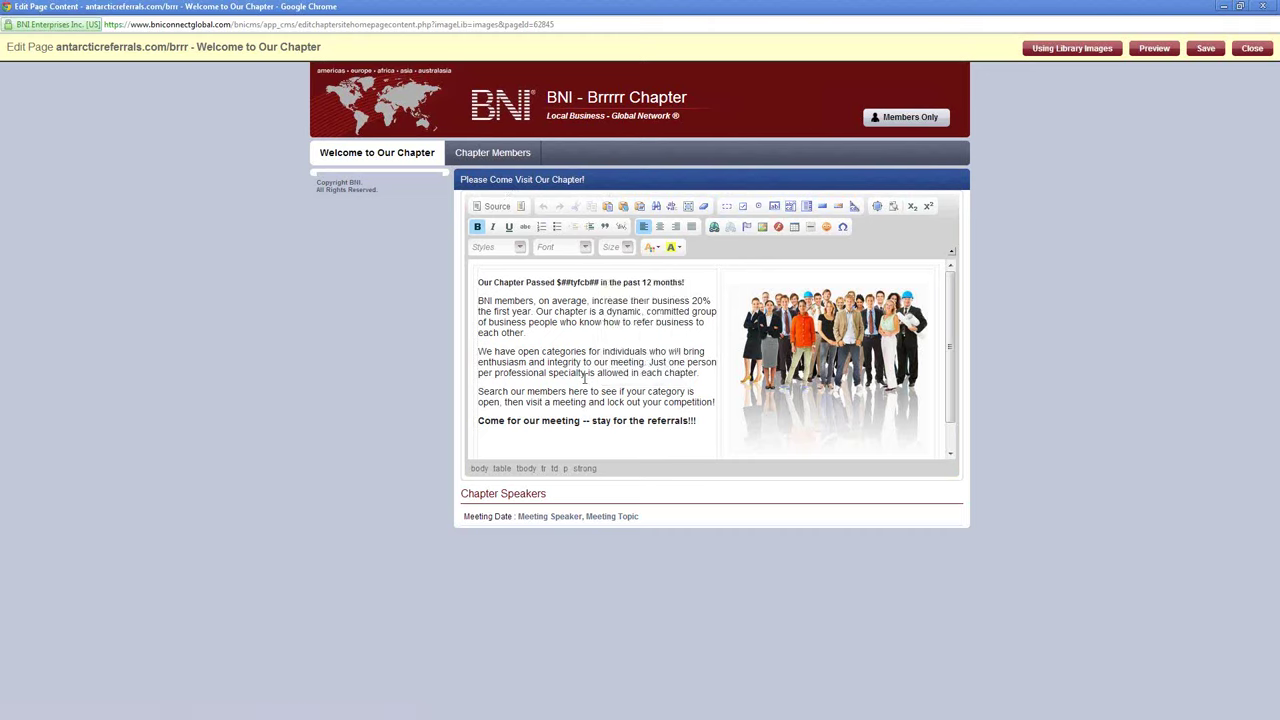
{"action": "left_click", "coordinate": [571, 323]}
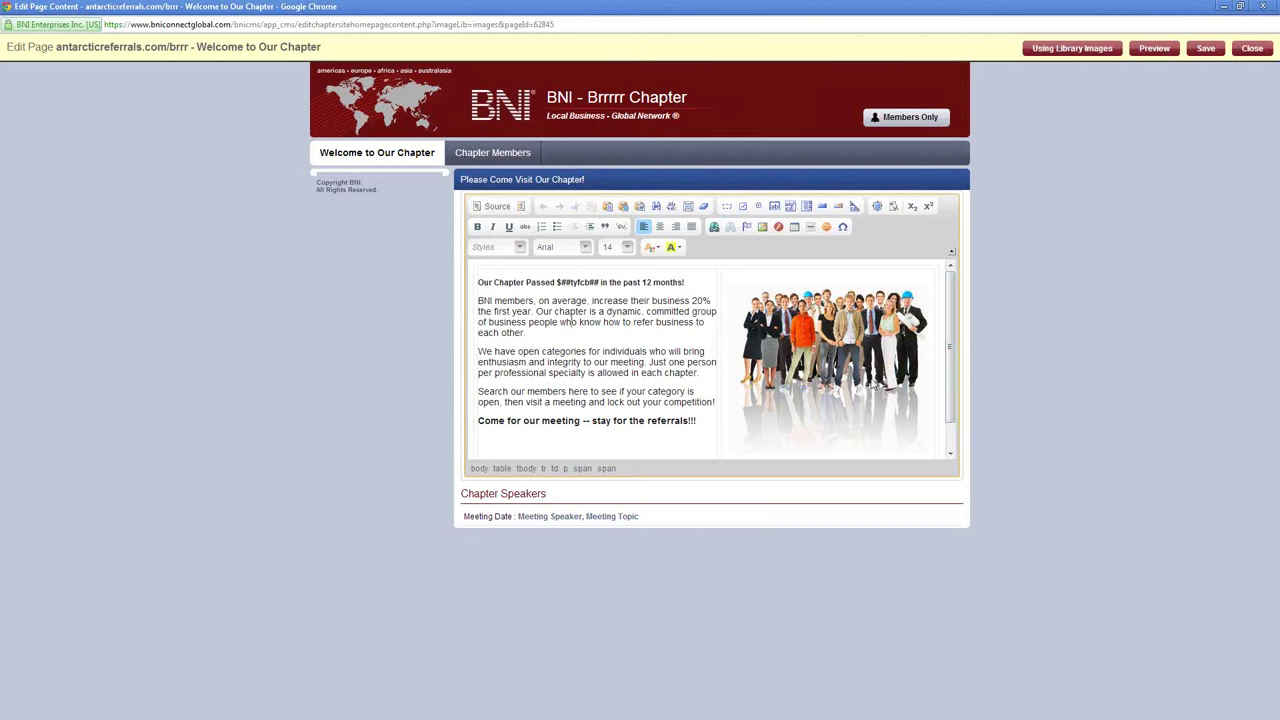
Step: Look through the available content templates and close the list without applying one
{"action": "left_click", "coordinate": [521, 206]}
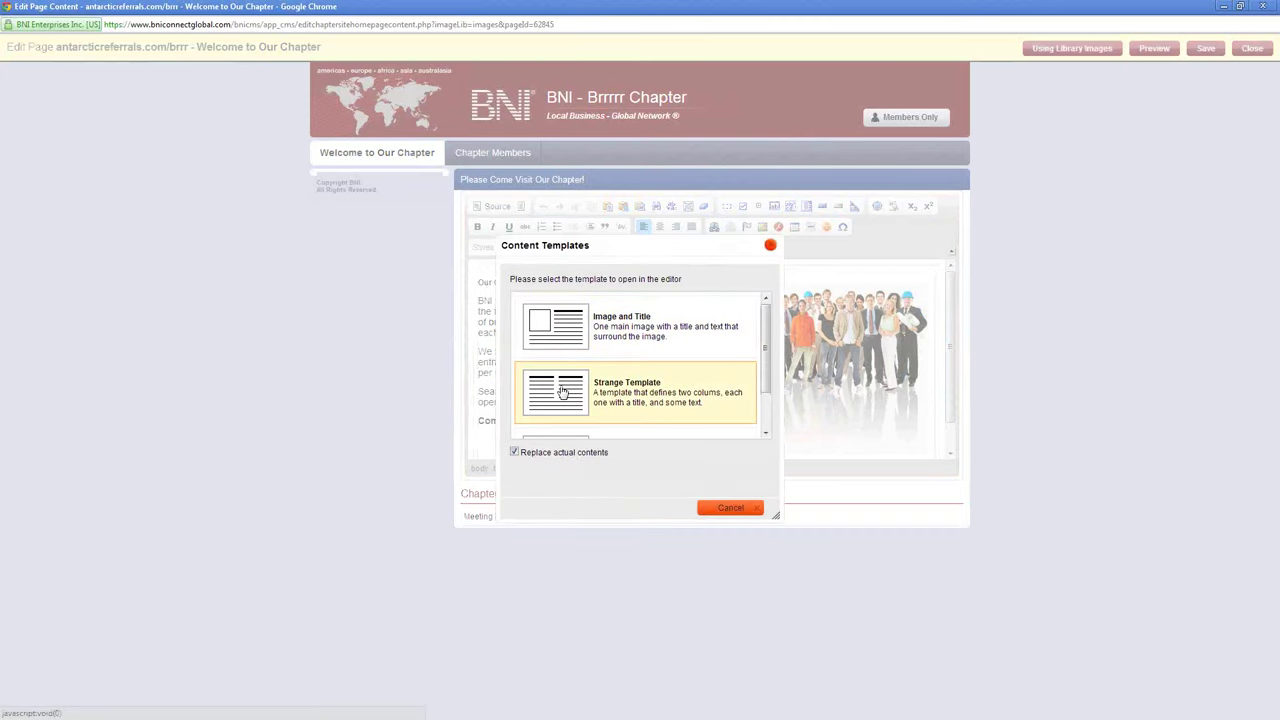
{"action": "scroll", "coordinate": [563, 390], "scroll_direction": "down", "scroll_amount": 1}
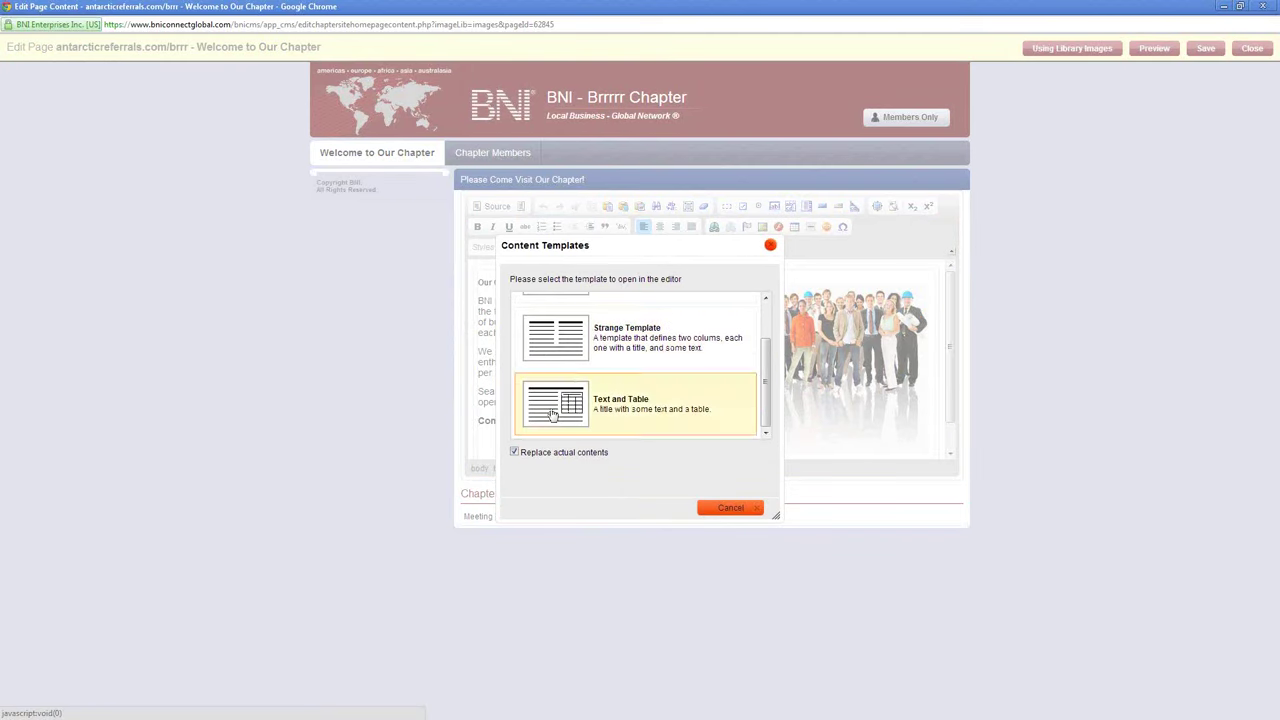
{"action": "scroll", "coordinate": [554, 408], "scroll_direction": "up", "scroll_amount": 1}
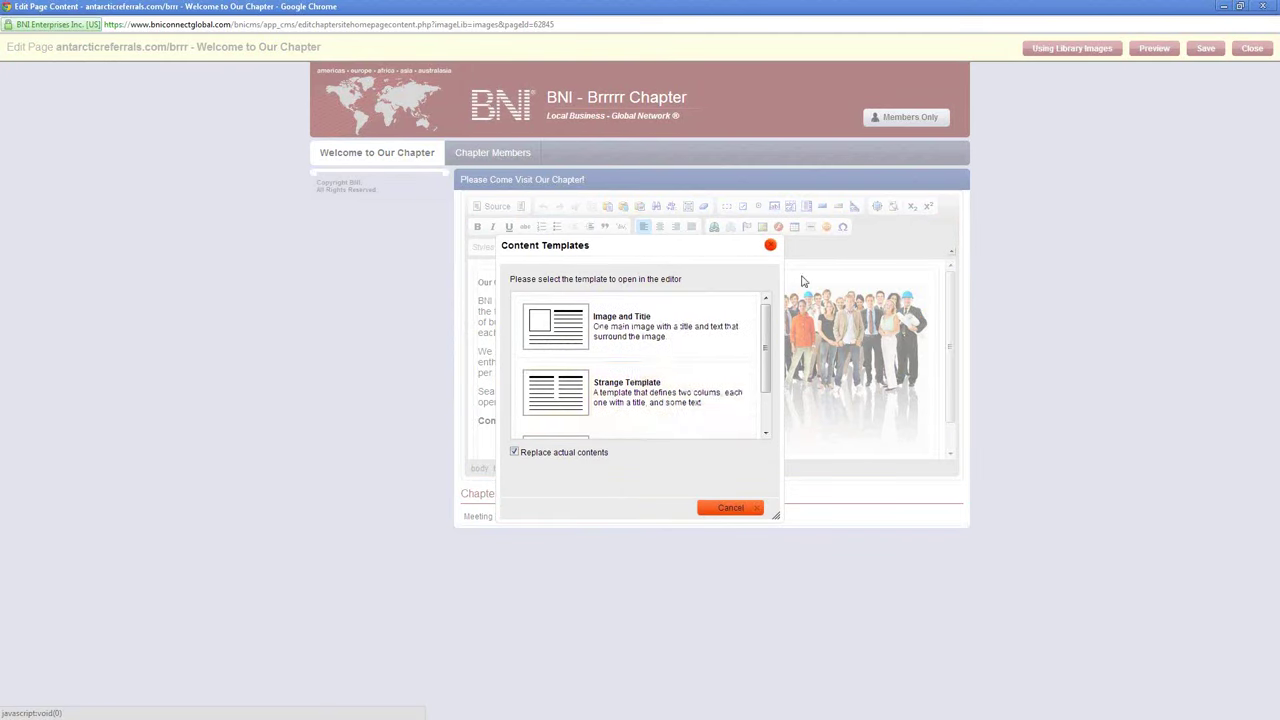
{"action": "left_click", "coordinate": [770, 246]}
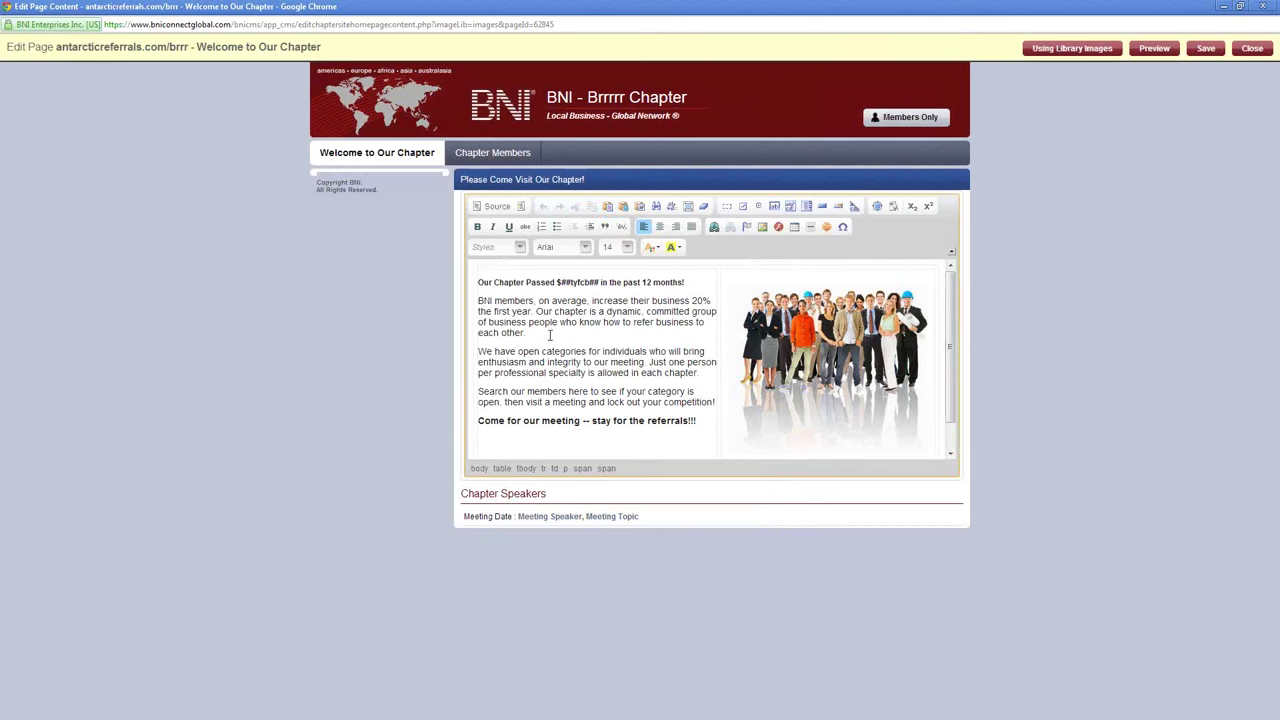
Step: Insert random filler letters before the word "chapter" in the paragraph that begins with BNI members
{"action": "type", "text": "fansdjfnasdjkflasqjfhasdifhasqjif hasd'fj"}
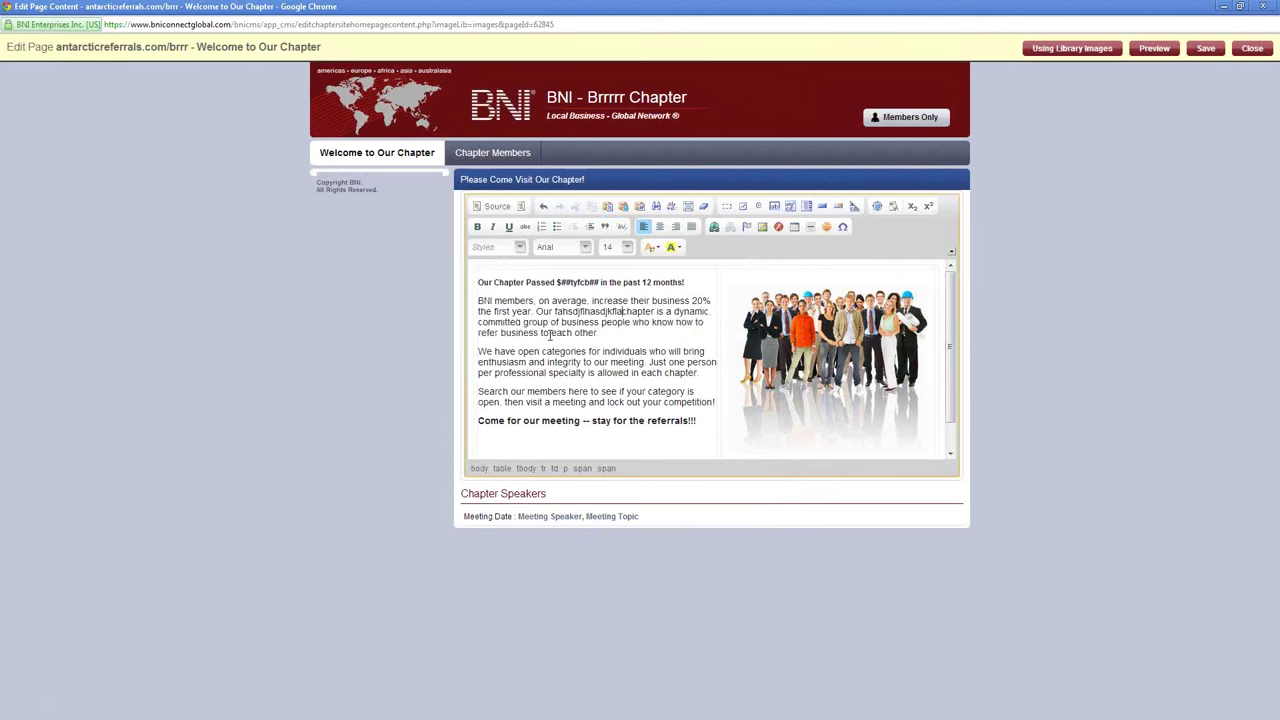
{"action": "type", "text": " 'ah'jf k'hj'ka s"}
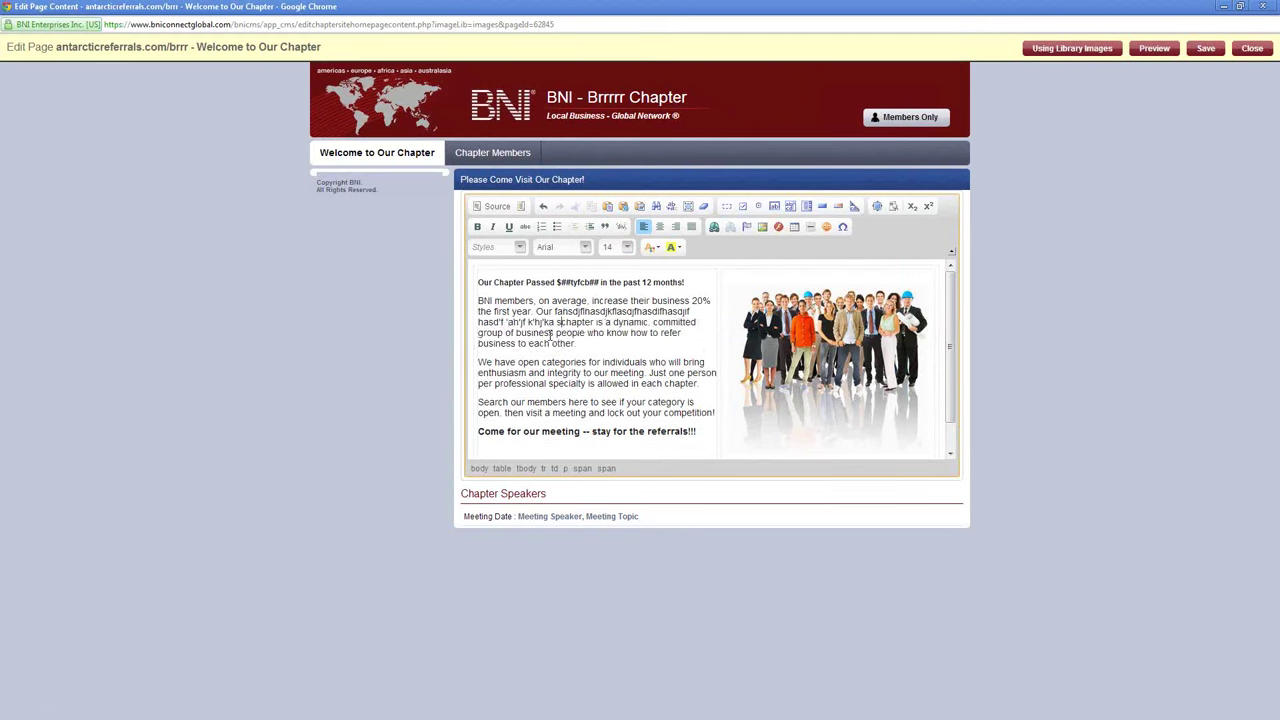
Step: Undo all of the filler text in the BNI members paragraph and redo it
{"action": "left_click", "coordinate": [544, 206]}
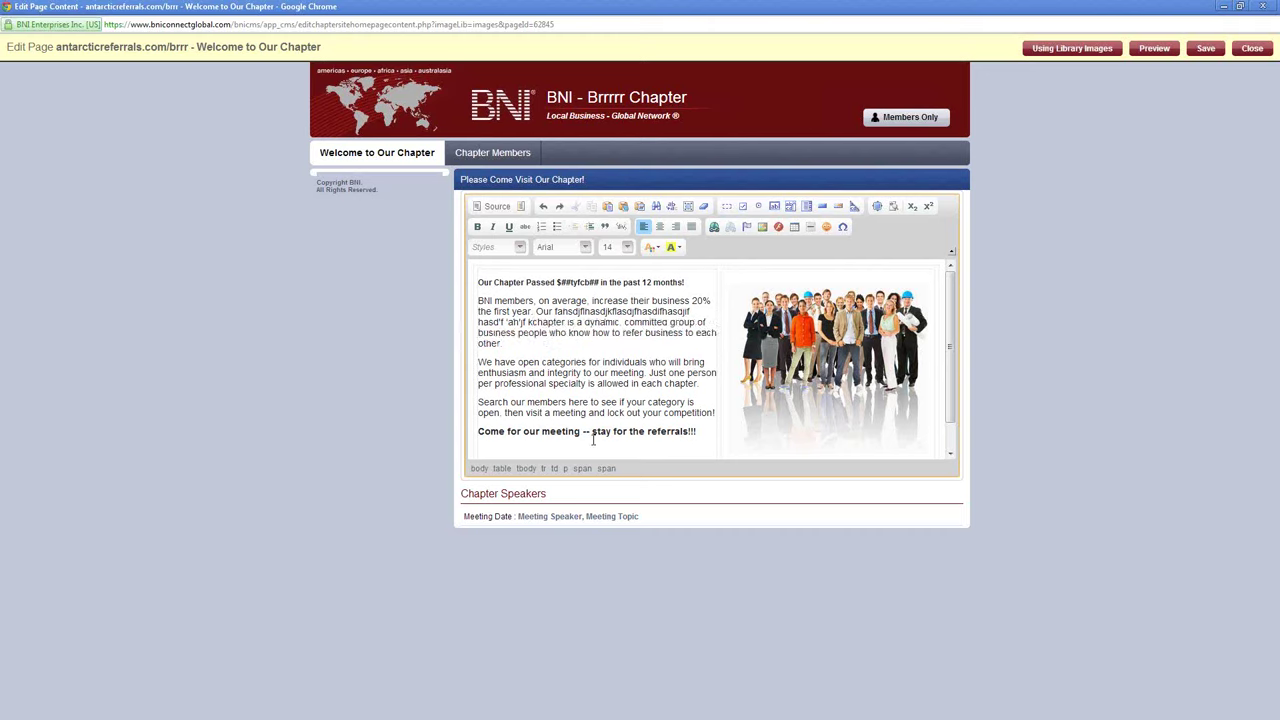
{"action": "key", "text": "ctrl+z"}
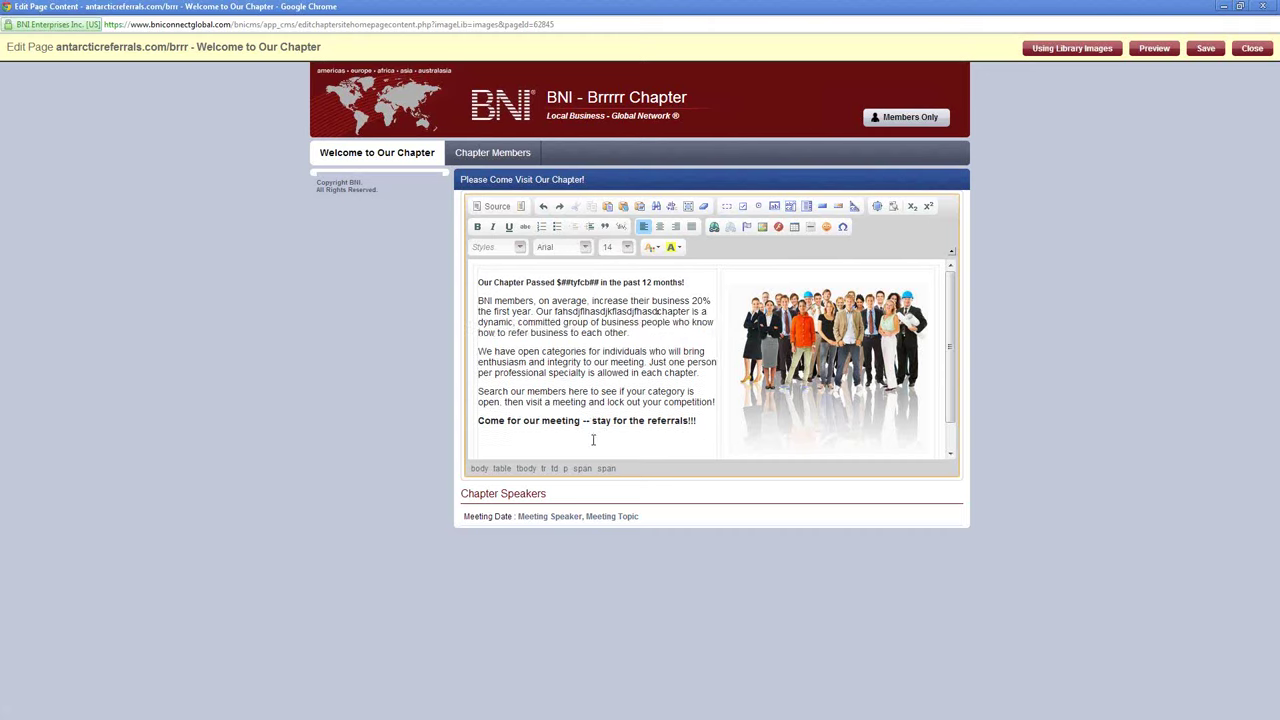
{"action": "key", "text": "ctrl+z"}
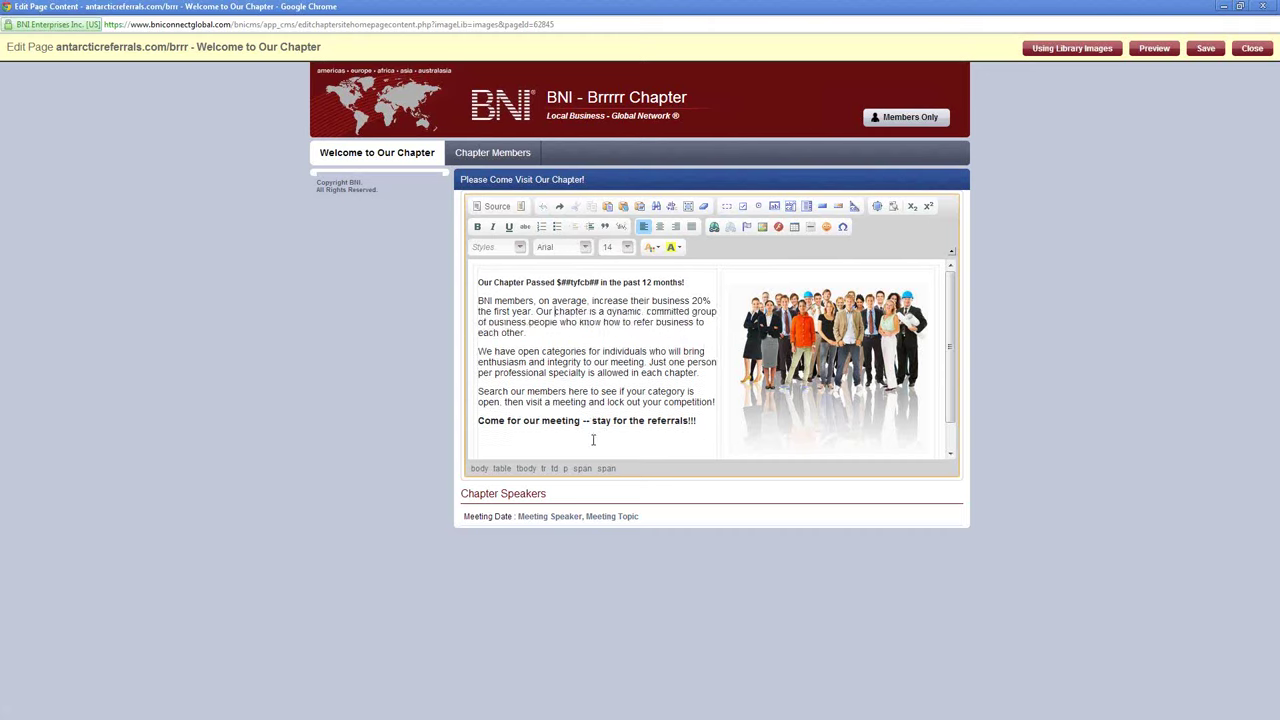
{"action": "left_click", "coordinate": [560, 207]}
{"action": "left_click", "coordinate": [560, 207]}
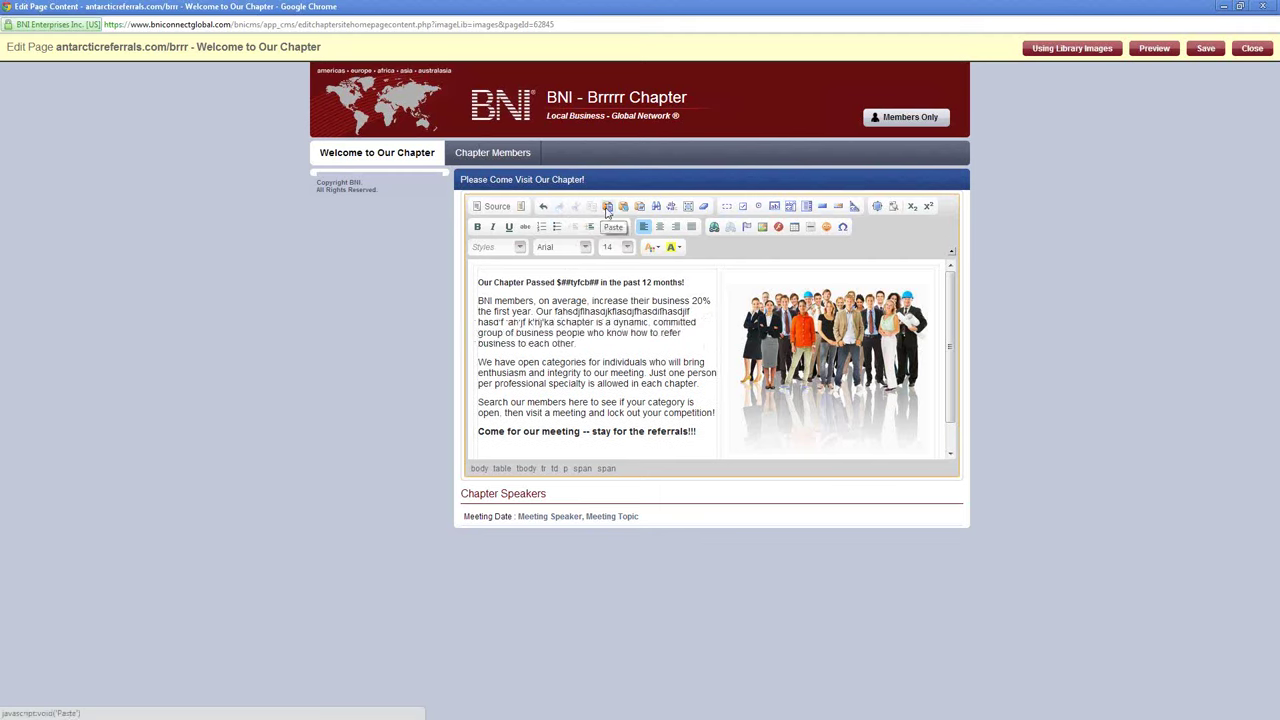
Step: Try selecting part of the BNI members paragraph and the whole page content, clearing each selection
{"action": "left_click", "coordinate": [582, 343]}
{"action": "left_click_drag", "start_coordinate": [582, 343], "coordinate": [540, 322]}
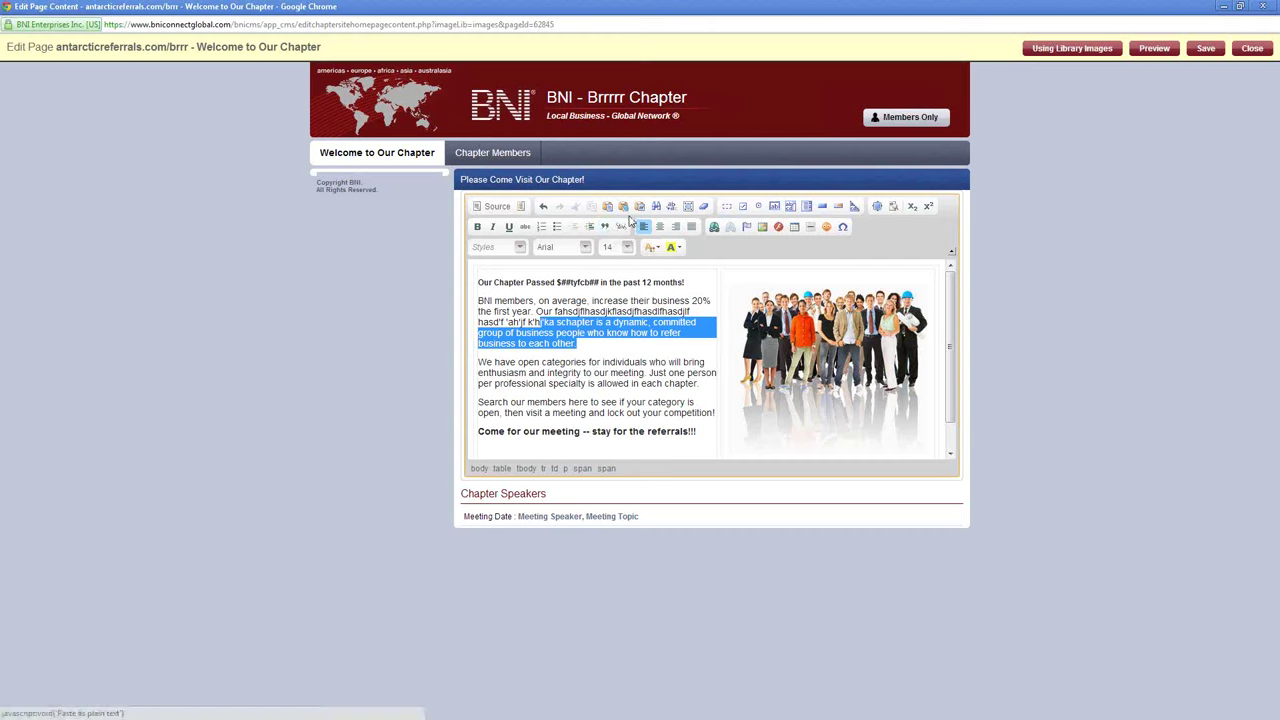
{"action": "left_click", "coordinate": [619, 383]}
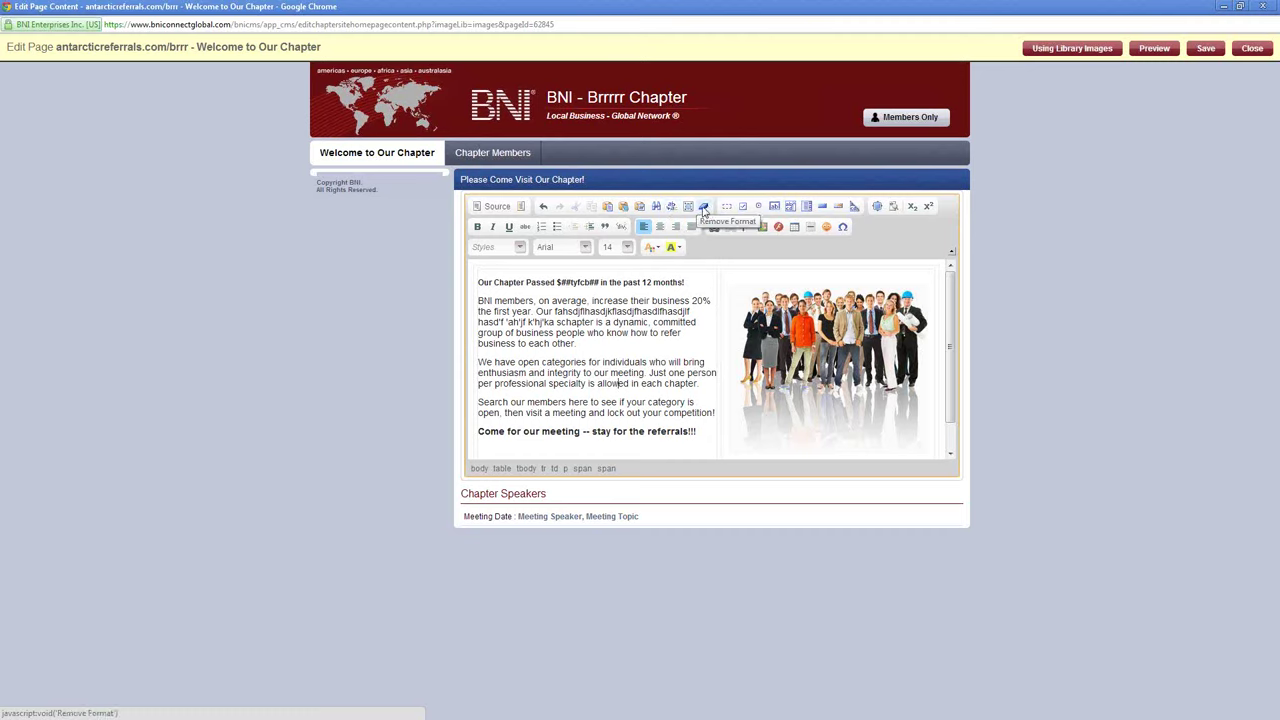
{"action": "left_click", "coordinate": [565, 343]}
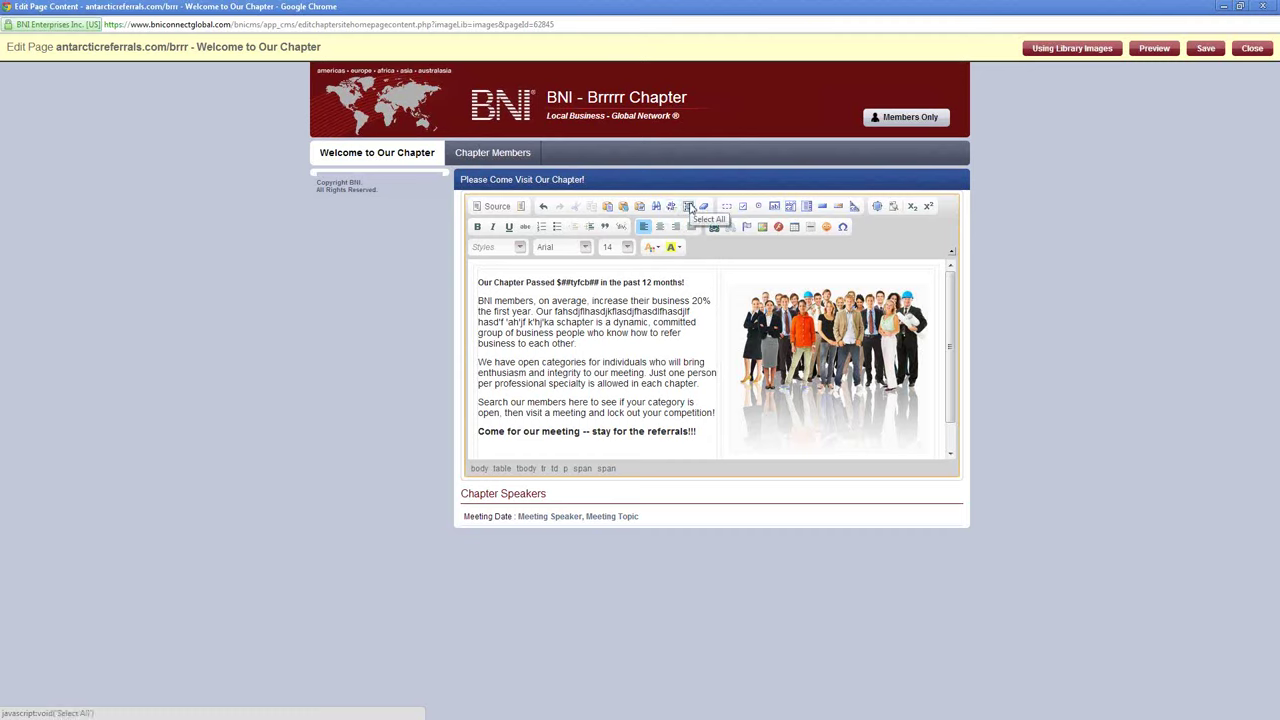
{"action": "left_click", "coordinate": [688, 206]}
{"action": "left_click", "coordinate": [595, 383]}
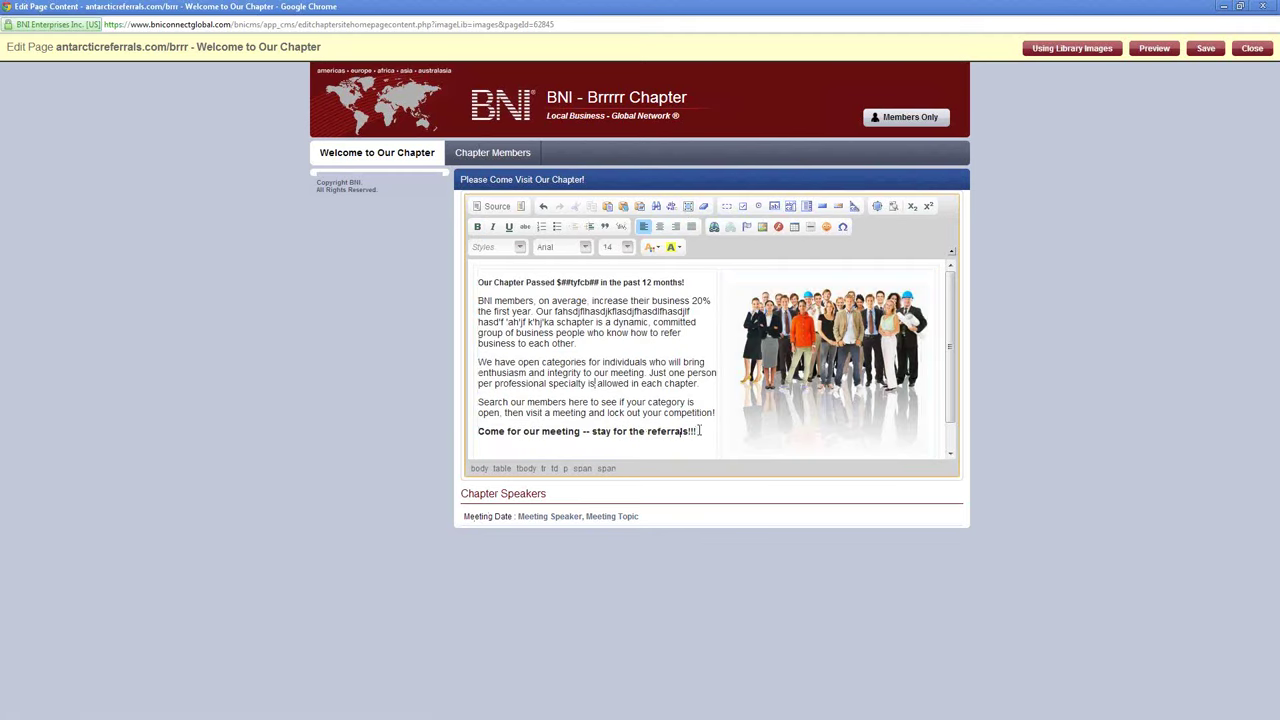
Step: Remove the formatting from the line "Come for our meeting -- stay for the referrals!!!"
{"action": "left_click_drag", "start_coordinate": [698, 431], "coordinate": [478, 431]}
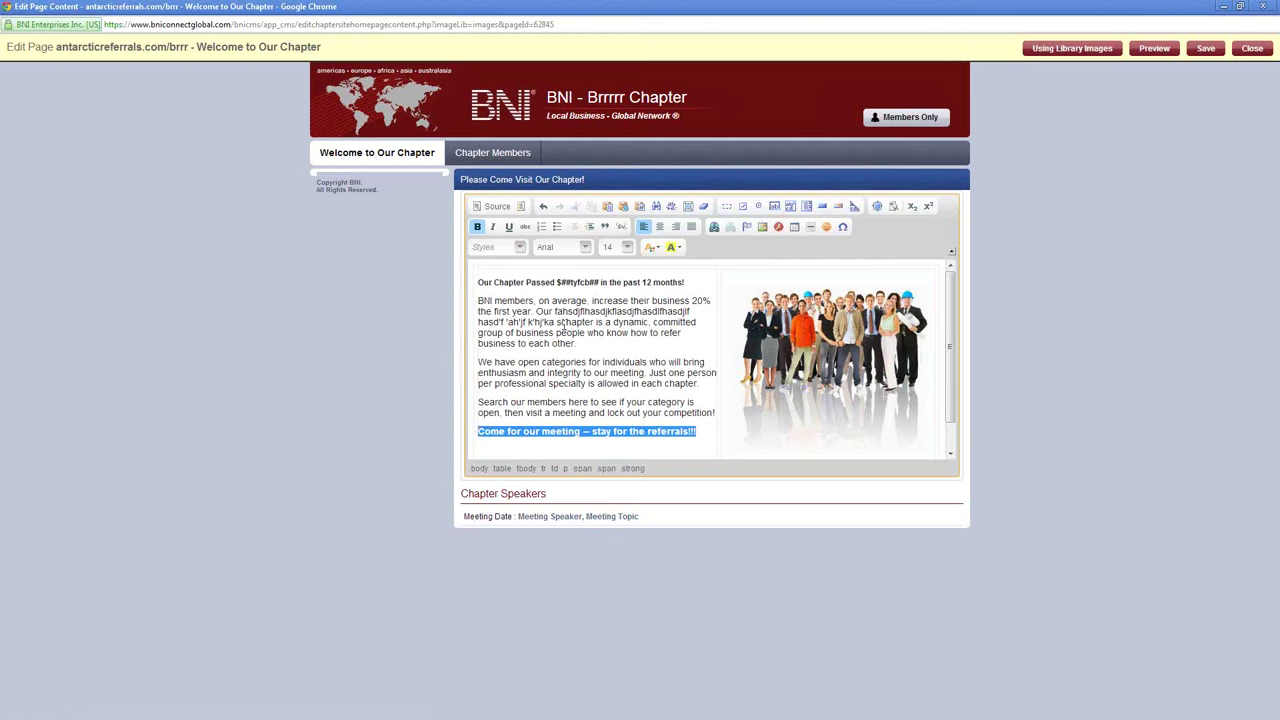
{"action": "left_click", "coordinate": [703, 206]}
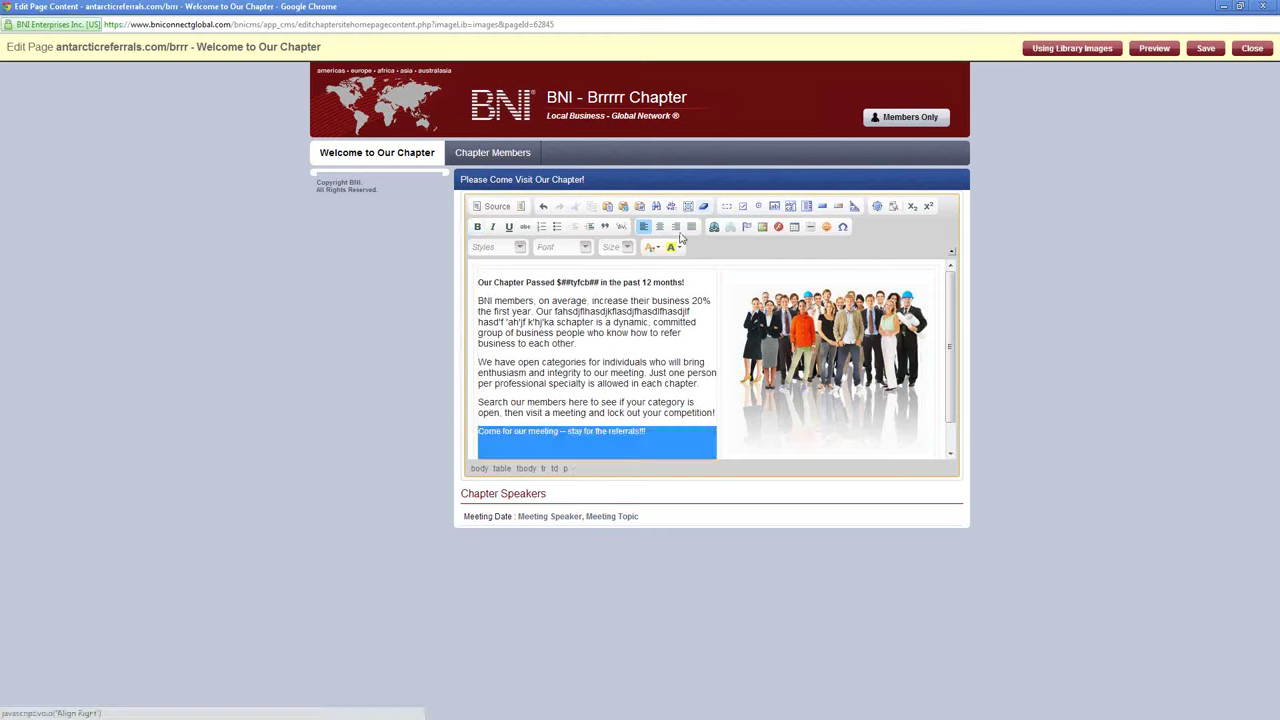
{"action": "left_click", "coordinate": [570, 402]}
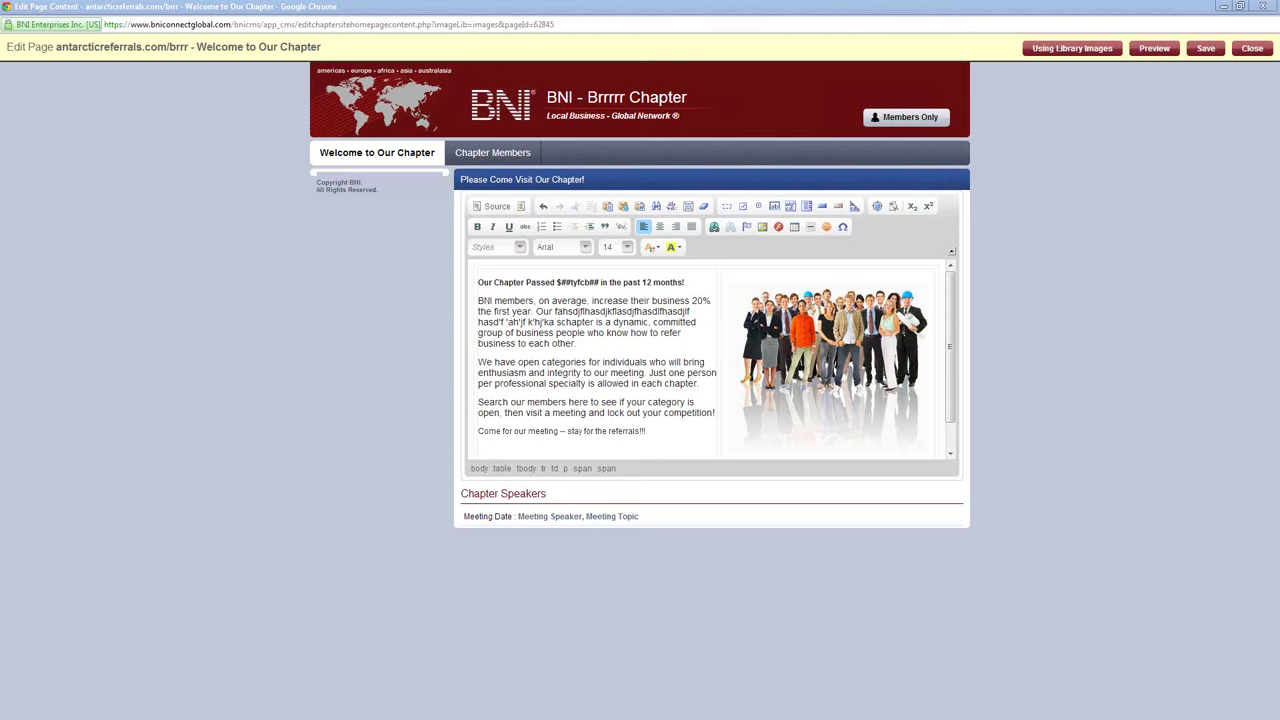
{"action": "left_click", "coordinate": [670, 311]}
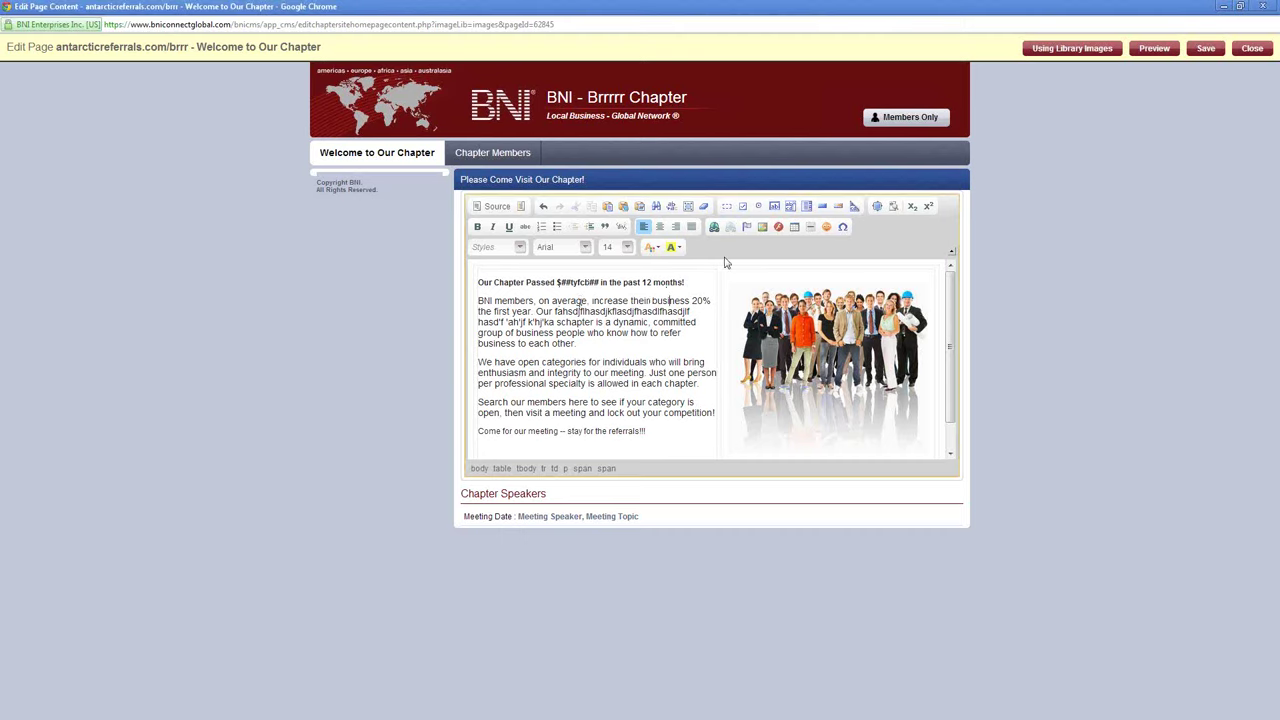
Step: Maximize the editor to view the page's HTML source full size, and return to the normal-size visual view
{"action": "left_click", "coordinate": [877, 207]}
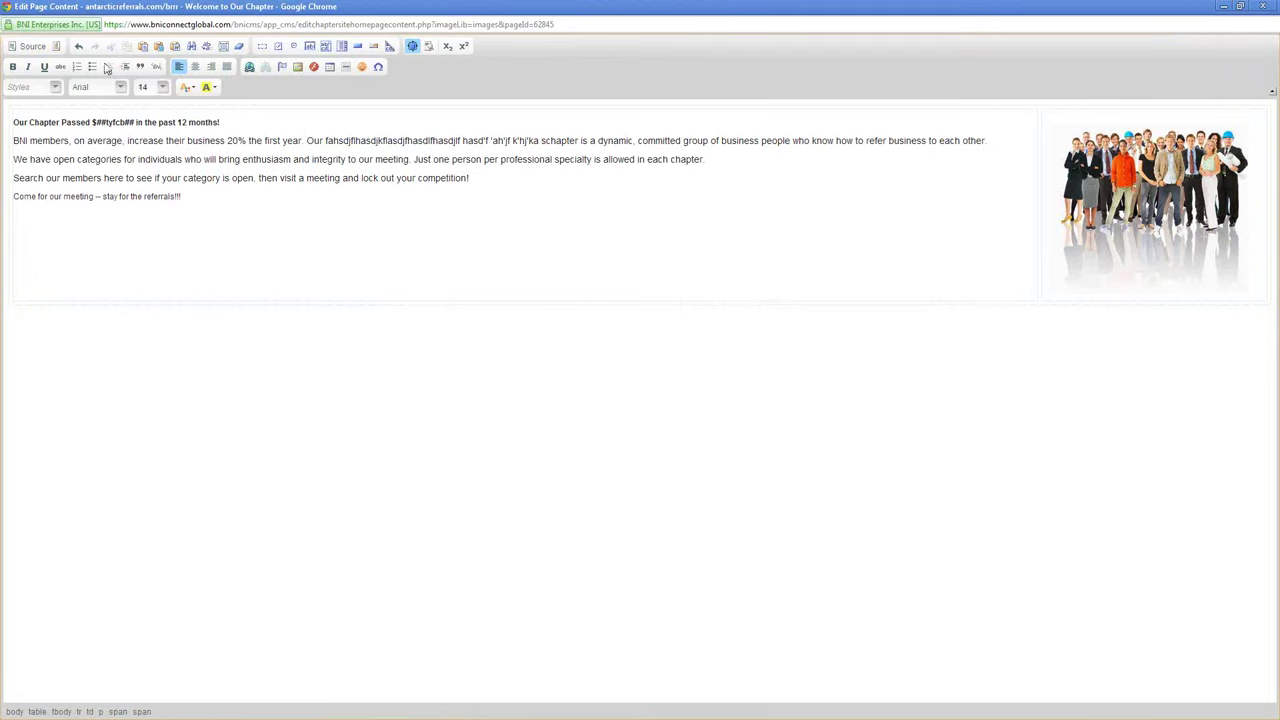
{"action": "left_click", "coordinate": [32, 47]}
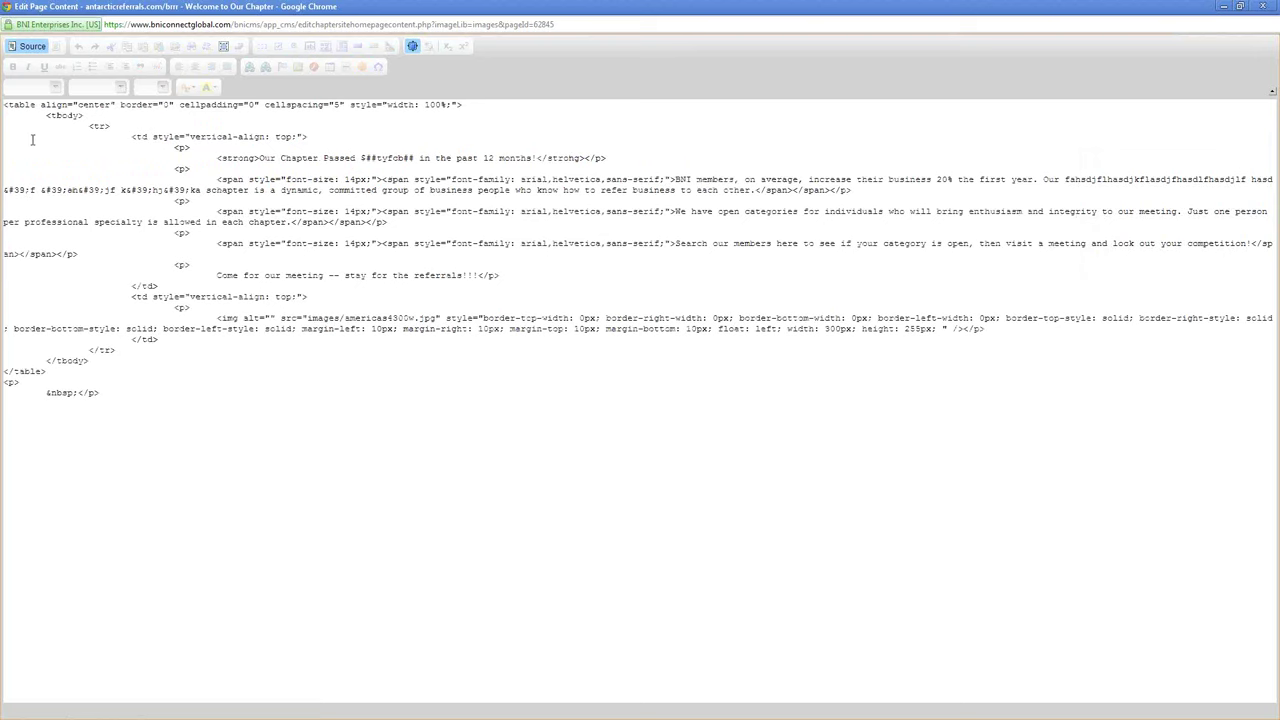
{"action": "left_click", "coordinate": [30, 46]}
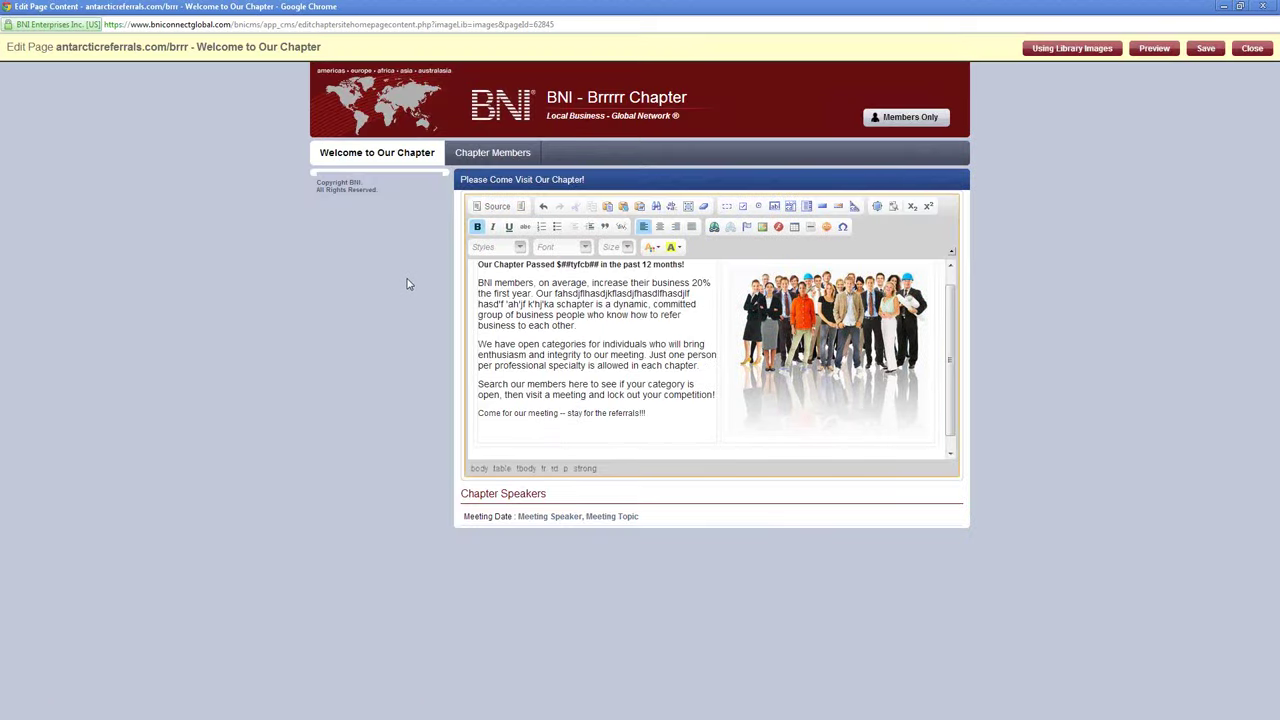
Step: Show the block outlines around the page's paragraphs and look over the outlined content
{"action": "left_click", "coordinate": [895, 207]}
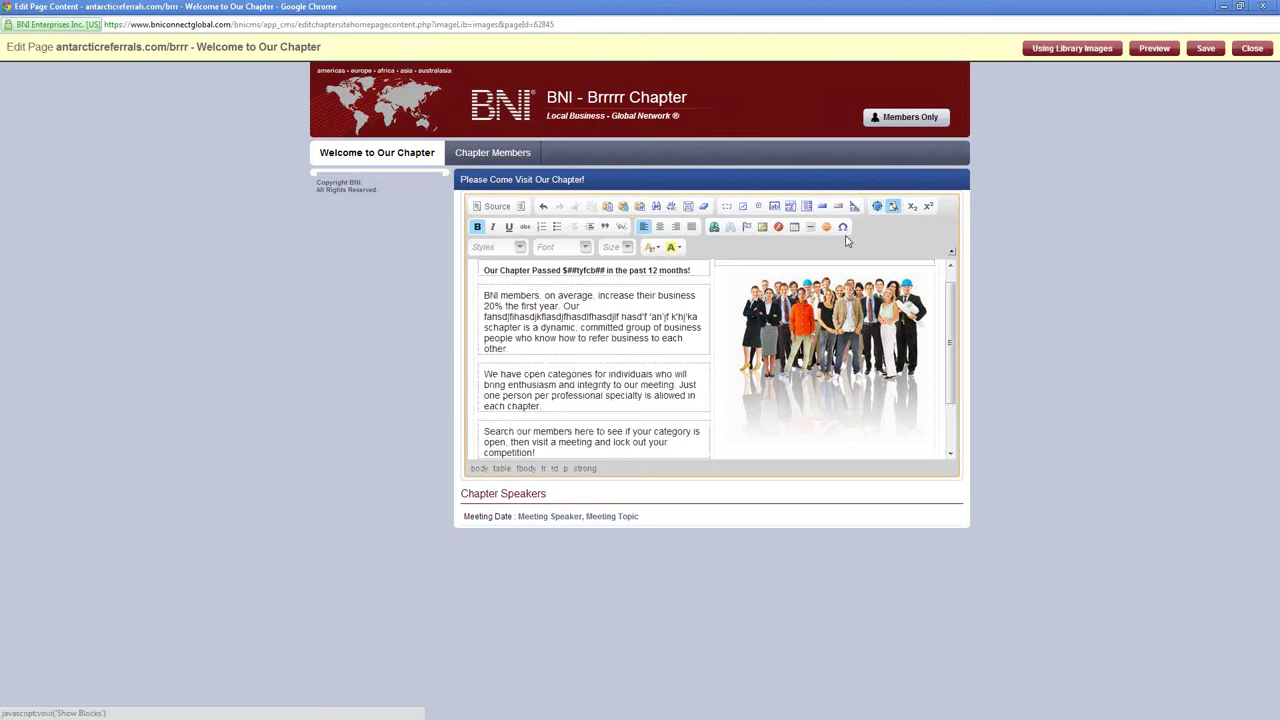
{"action": "scroll", "coordinate": [548, 368], "scroll_direction": "down", "scroll_amount": 3}
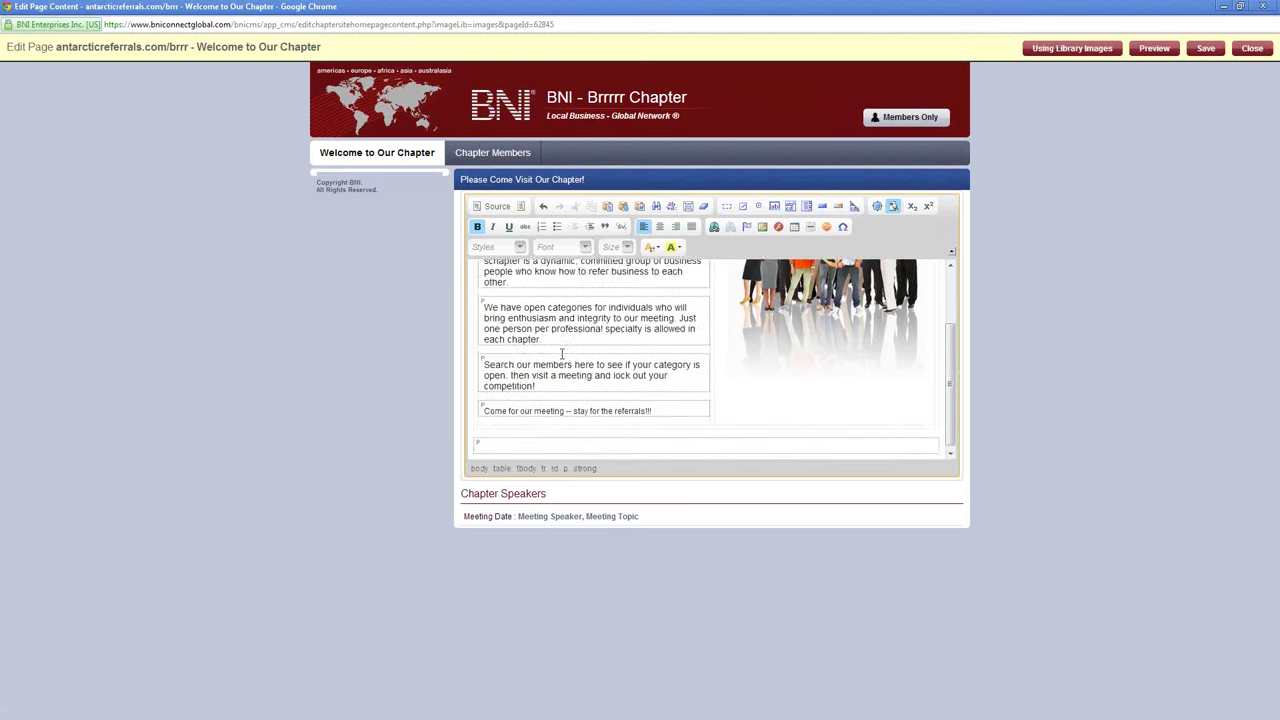
{"action": "scroll", "coordinate": [555, 365], "scroll_direction": "up", "scroll_amount": 4}
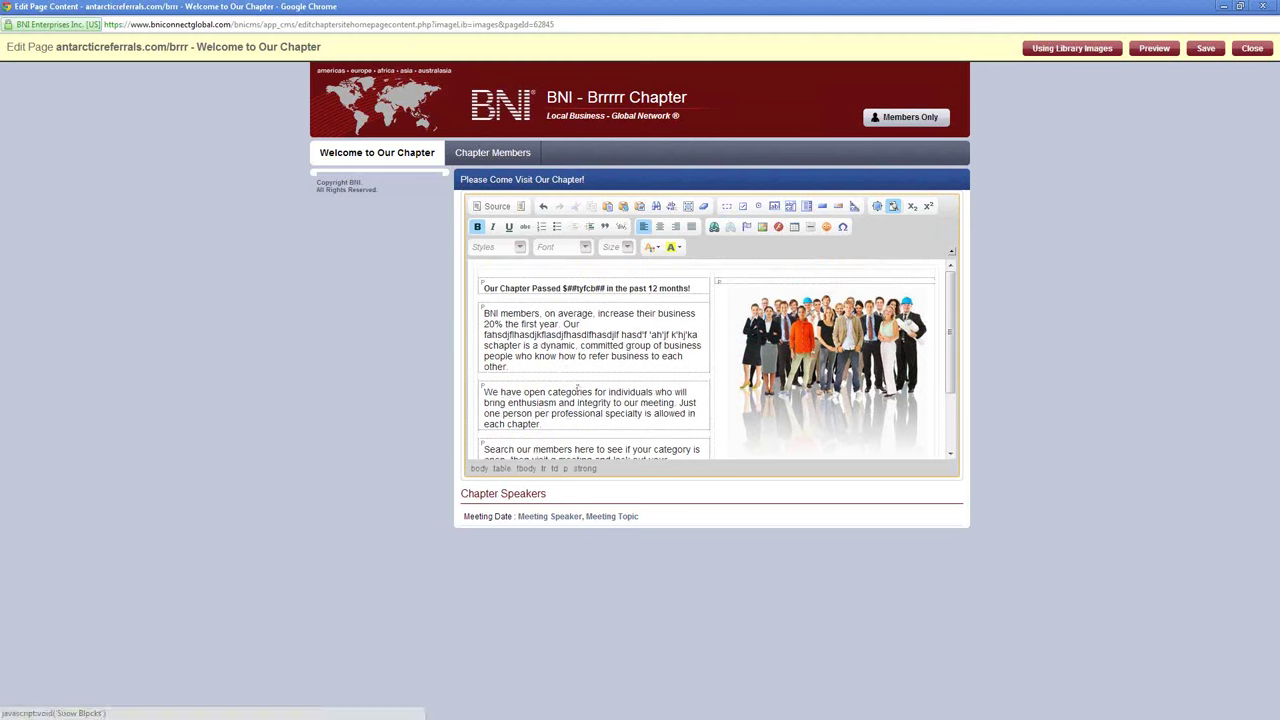
Step: Add a line reading 1st below the paragraph about open categories and apply superscript formatting to it
{"action": "left_click", "coordinate": [550, 392]}
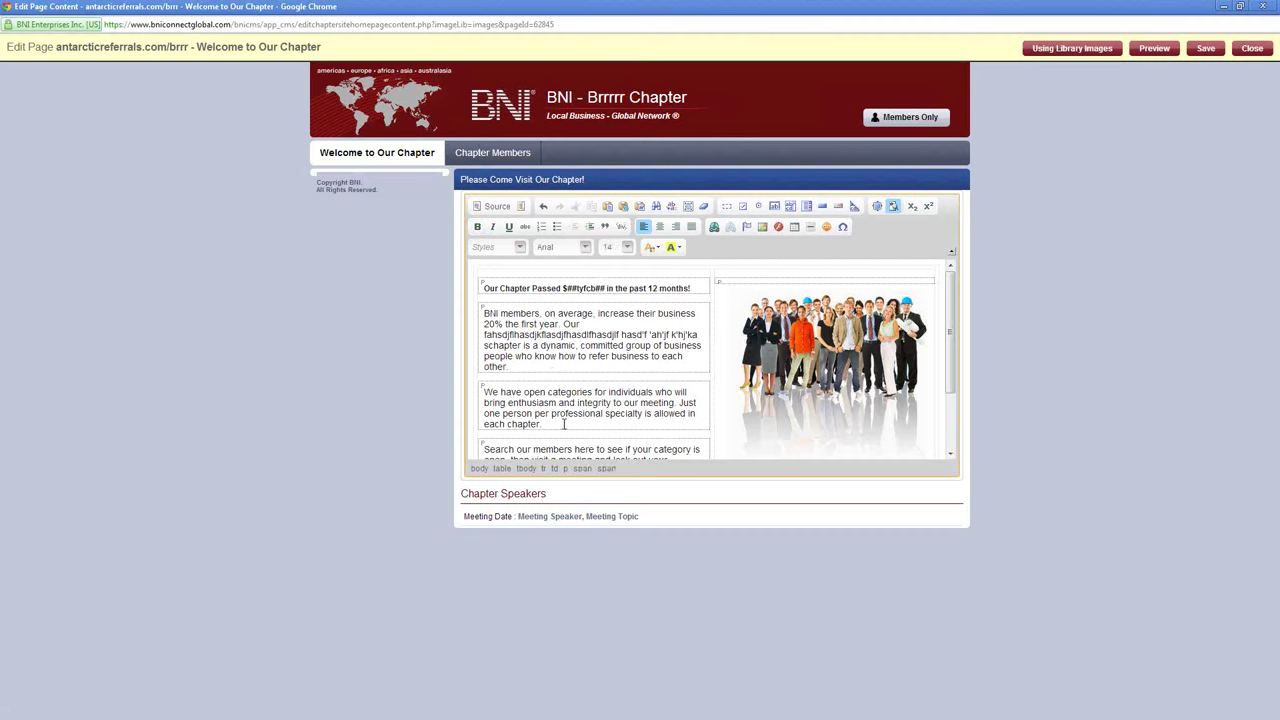
{"action": "key", "text": "Delete"}
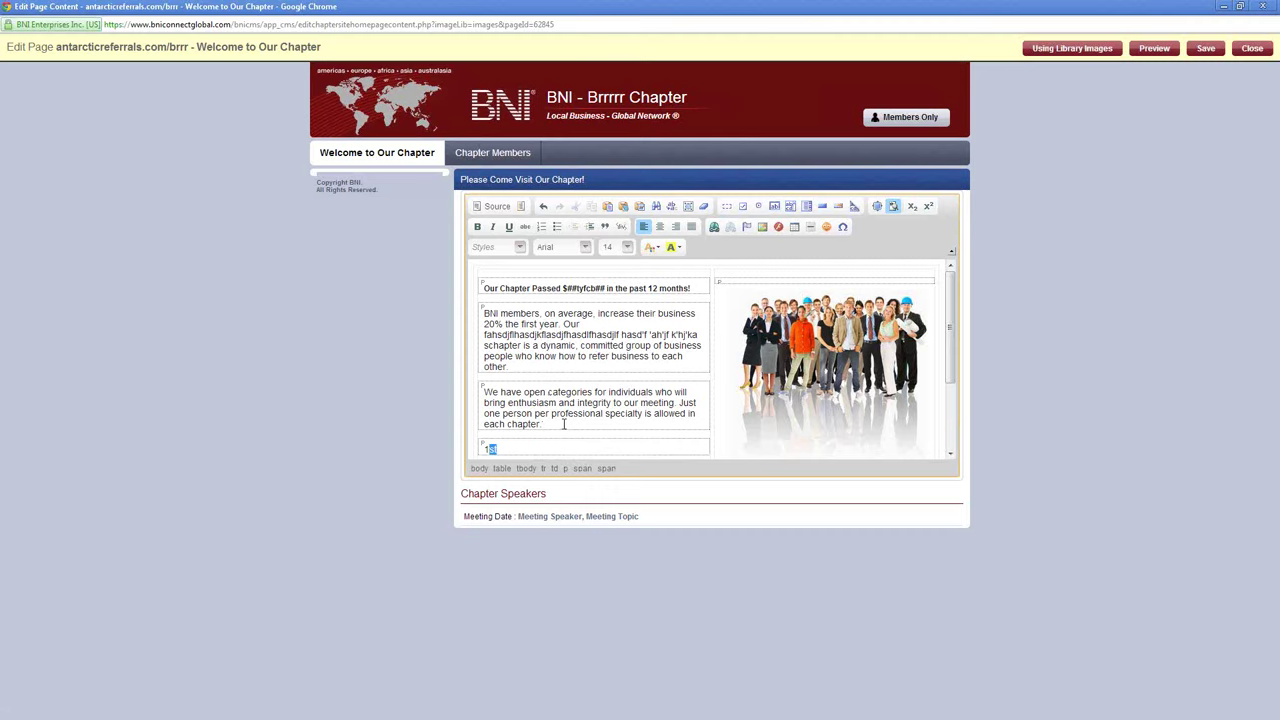
{"action": "left_click", "coordinate": [928, 206]}
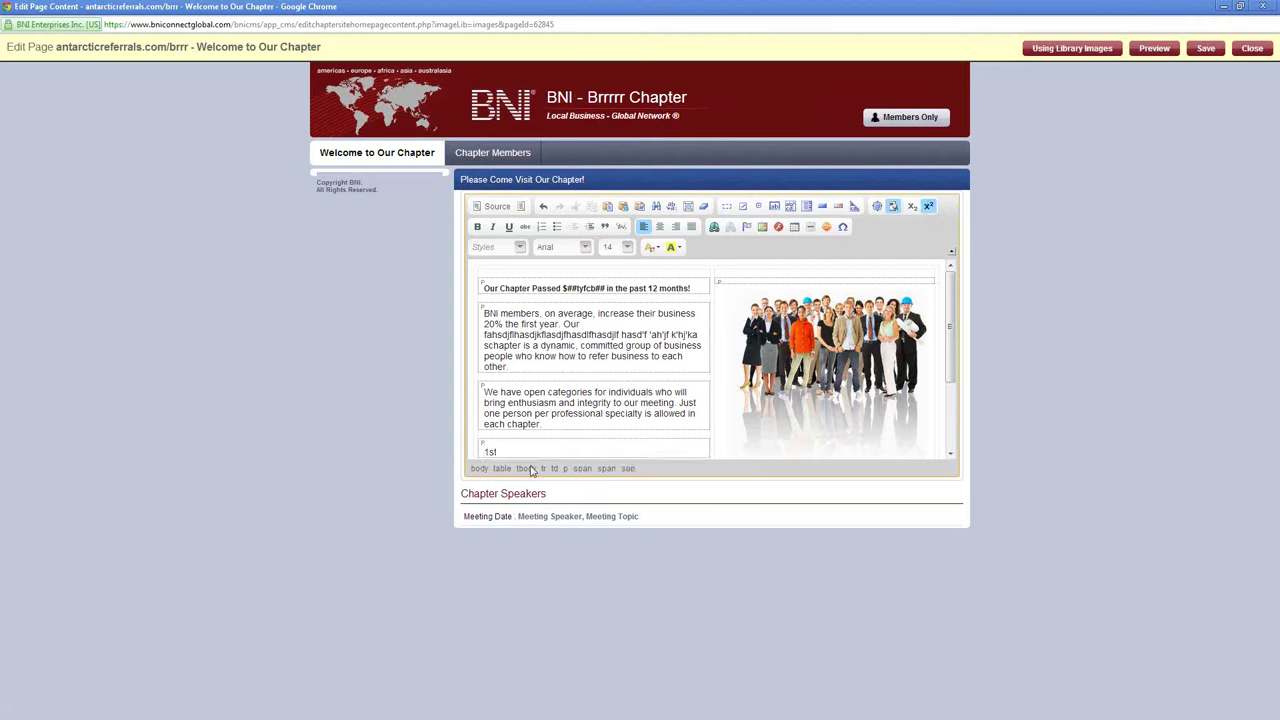
{"action": "double_click", "coordinate": [490, 452]}
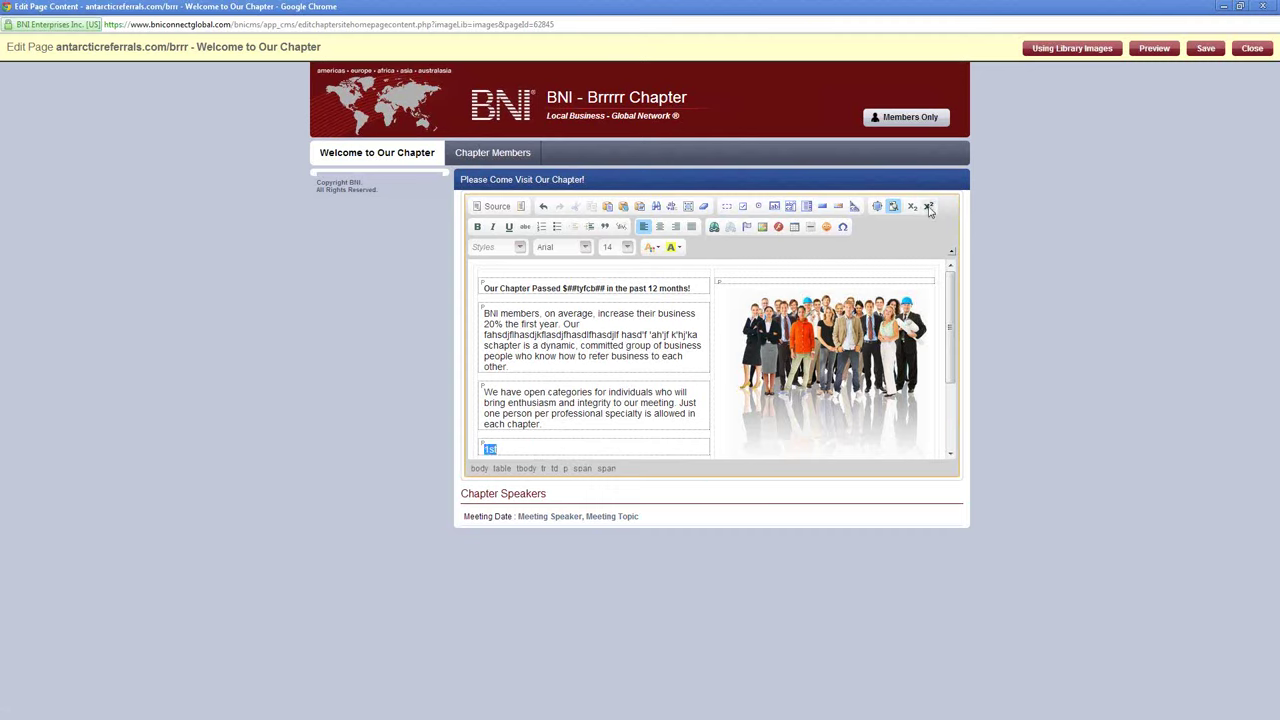
{"action": "left_click", "coordinate": [529, 449]}
{"action": "scroll", "coordinate": [600, 430], "scroll_direction": "down", "scroll_amount": 2}
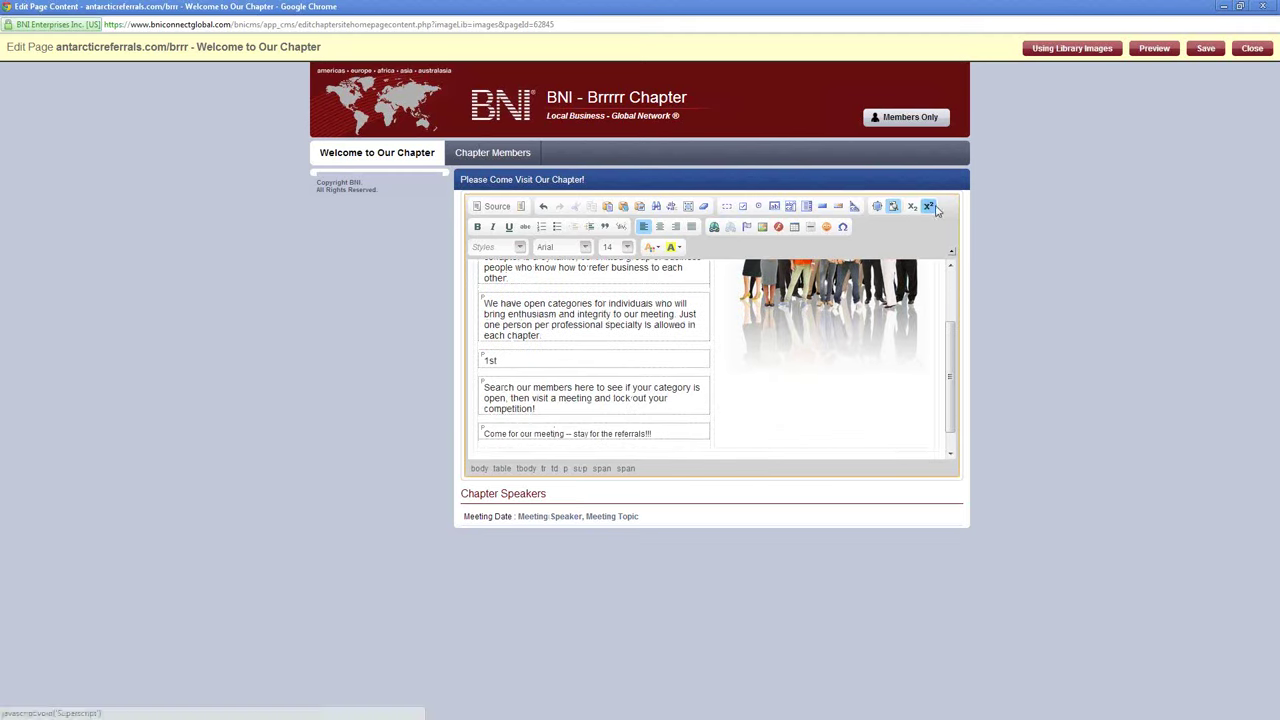
Step: Make the whole "We have open categories" paragraph bold, italic and underlined
{"action": "left_click_drag", "start_coordinate": [542, 336], "coordinate": [485, 304]}
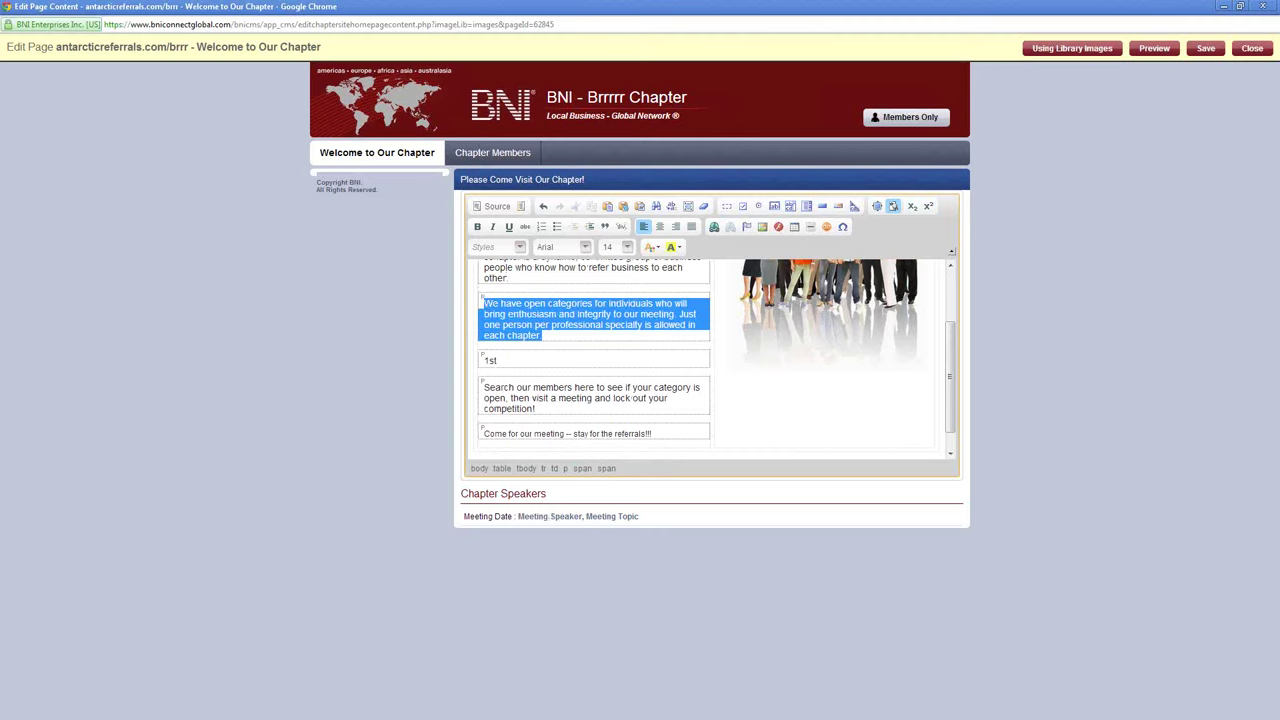
{"action": "left_click", "coordinate": [478, 227]}
{"action": "left_click", "coordinate": [492, 227]}
{"action": "left_click", "coordinate": [508, 227]}
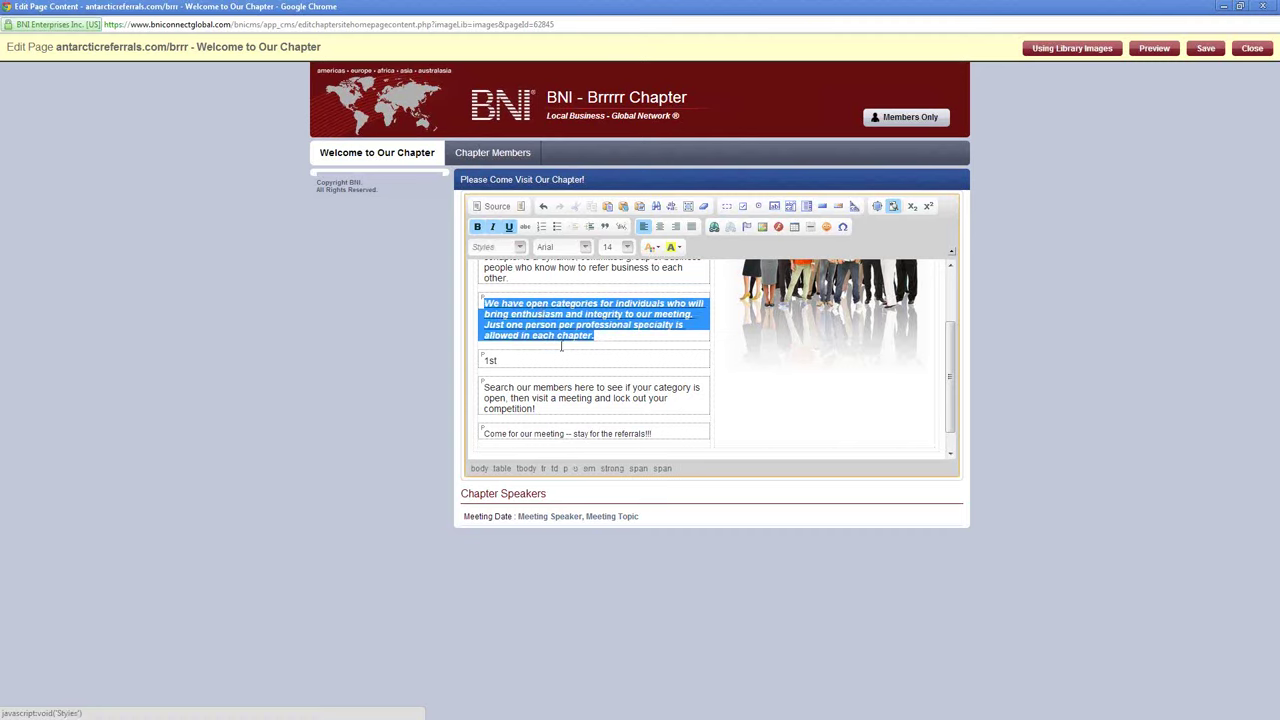
Step: Add a blank line and a line of random filler letters below the open categories paragraph
{"action": "left_click", "coordinate": [620, 342]}
{"action": "key", "text": "Return"}
{"action": "key", "text": "Return"}
{"action": "type", "text": "asdfasdfasdfa"}
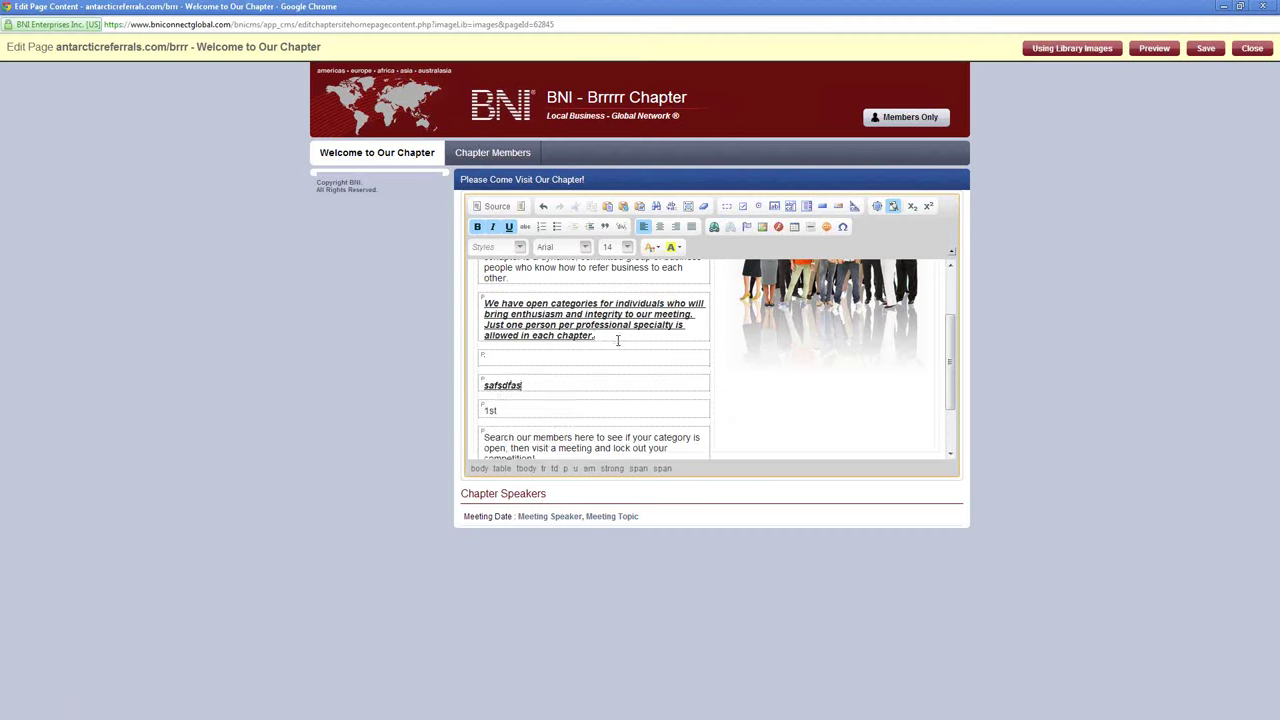
Step: Strike through the new line of filler letters and remove its underline, italic and bold formatting
{"action": "mouse_move", "coordinate": [560, 385]}
{"action": "left_mouse_down"}
{"action": "mouse_move", "coordinate": [476, 388]}
{"action": "mouse_move", "coordinate": [560, 380]}
{"action": "left_mouse_up"}
{"action": "left_click", "coordinate": [476, 388]}
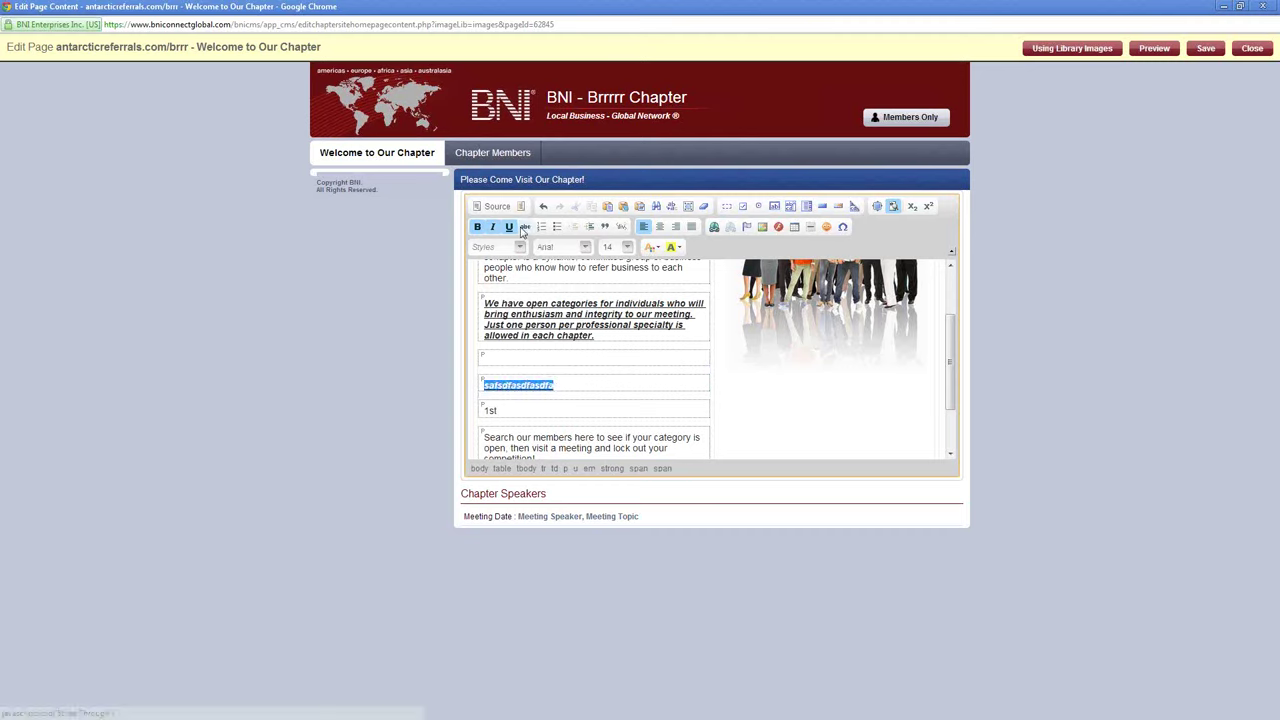
{"action": "left_click", "coordinate": [525, 227]}
{"action": "left_click", "coordinate": [509, 227]}
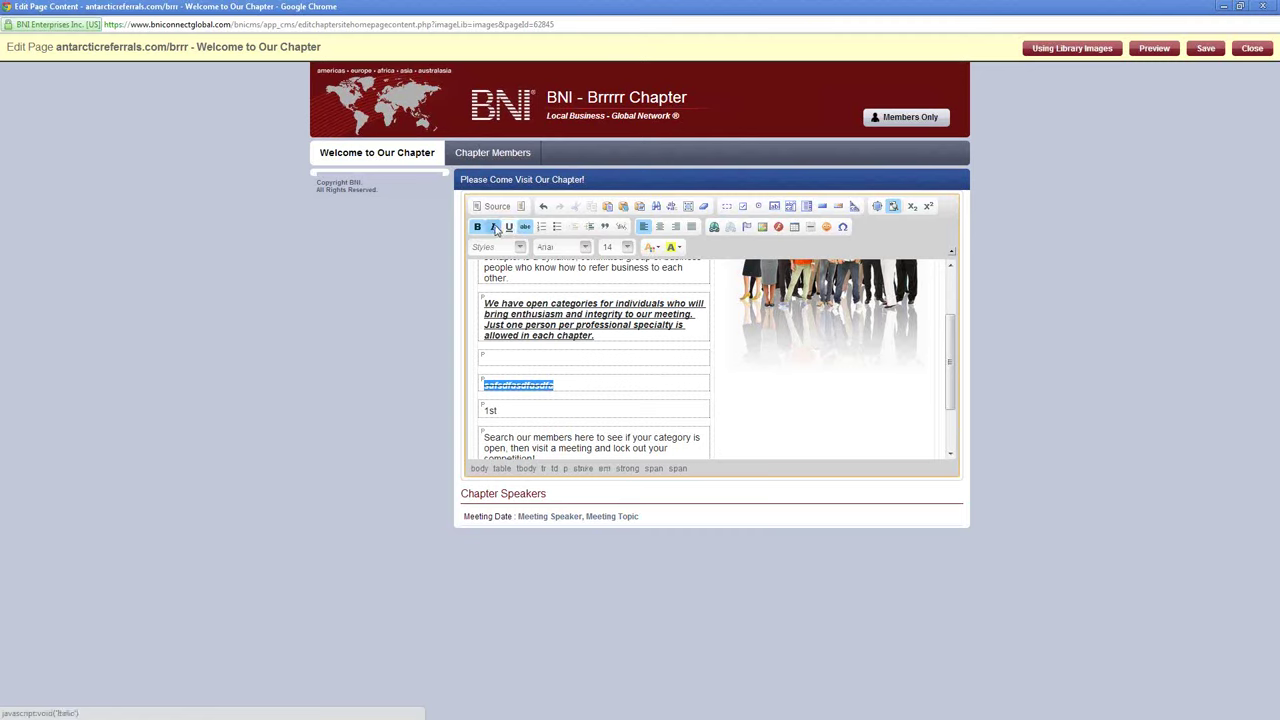
{"action": "left_click", "coordinate": [492, 227]}
{"action": "left_click", "coordinate": [477, 227]}
Step: Create a three-item numbered list of random filler letters on the blank line below the open categories paragraph
{"action": "left_click", "coordinate": [539, 358]}
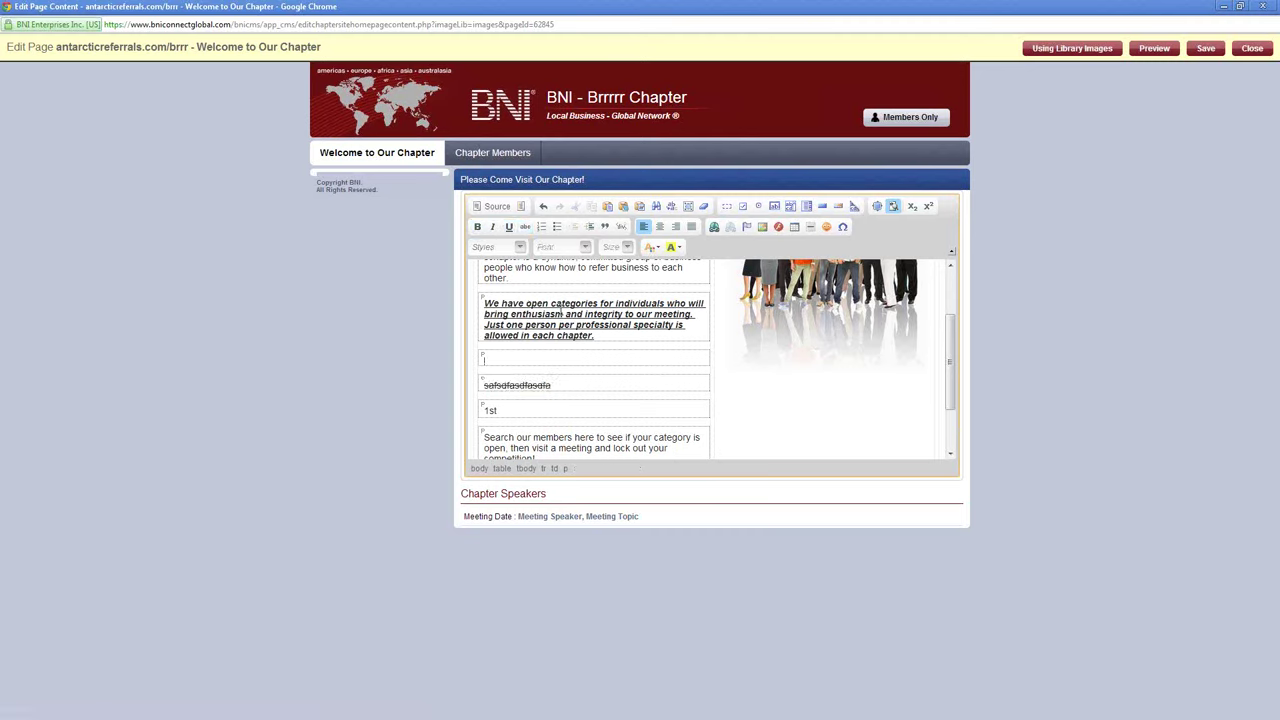
{"action": "left_click", "coordinate": [541, 227]}
{"action": "type", "text": "eqwrwqerewqr"}
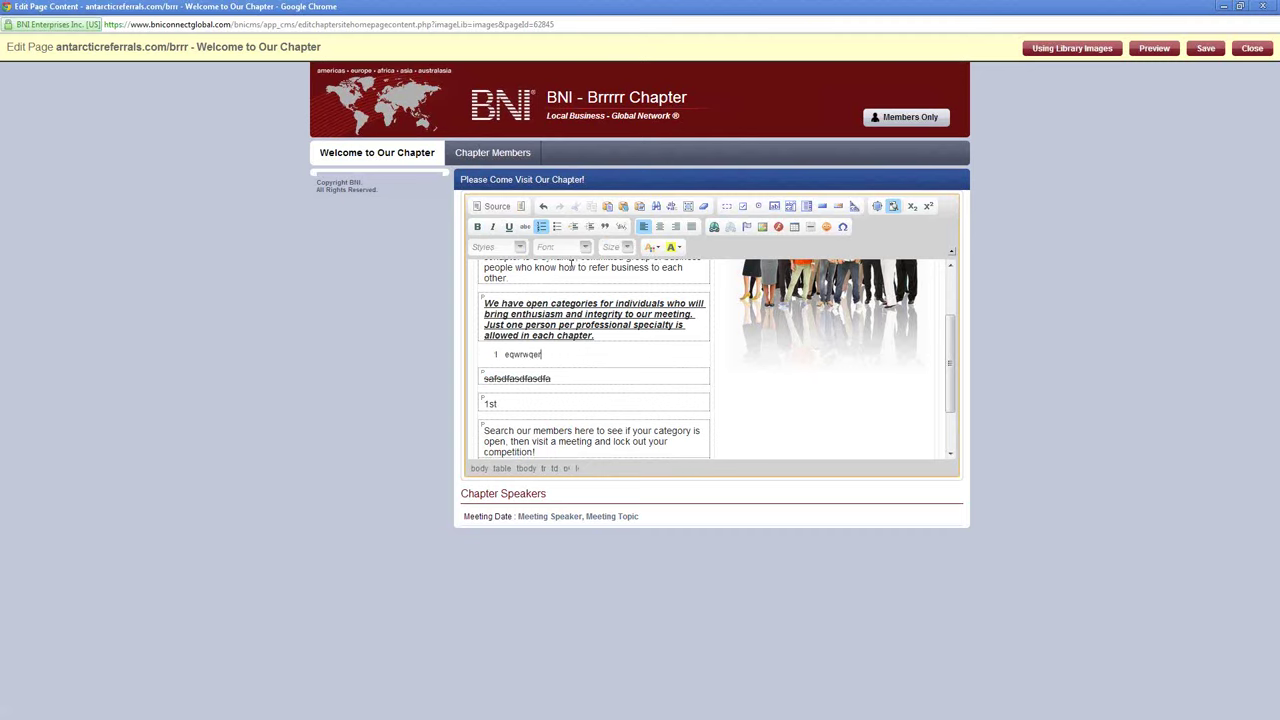
{"action": "key", "text": "Home"}
{"action": "key", "text": "Return"}
{"action": "type", "text": "weqrwqer"}
{"action": "key", "text": "Home"}
{"action": "key", "text": "Return"}
{"action": "type", "text": "weq"}
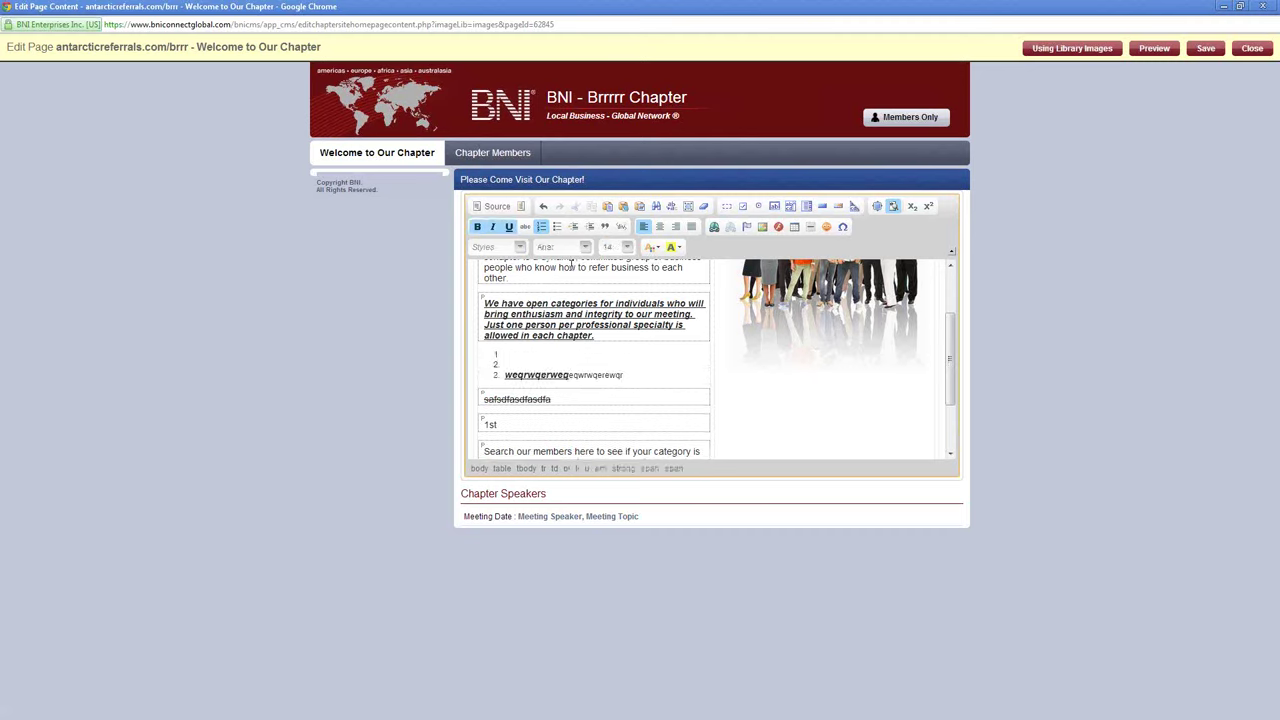
{"action": "key", "text": "Up"}
{"action": "type", "text": "werwq"}
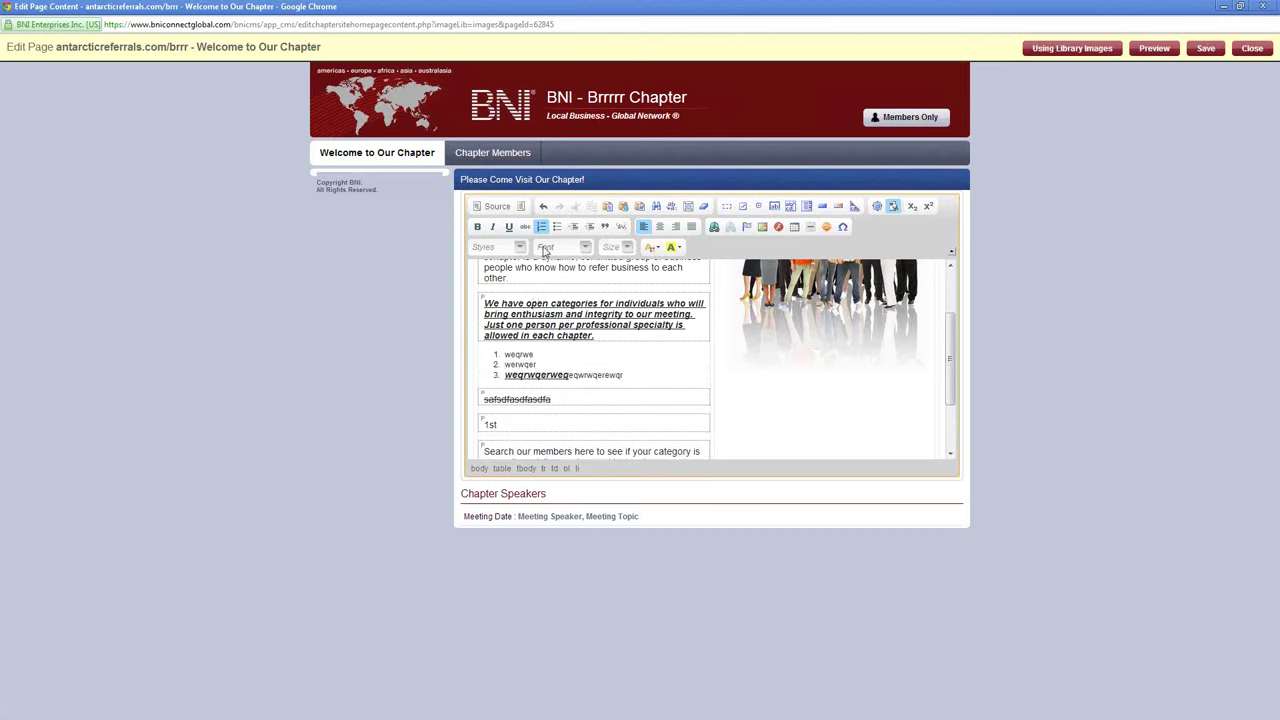
Step: Turn the first numbered item into a bullet and add two more bullets reading asdfadf and sdafa
{"action": "left_click", "coordinate": [557, 227]}
{"action": "key", "text": "Return"}
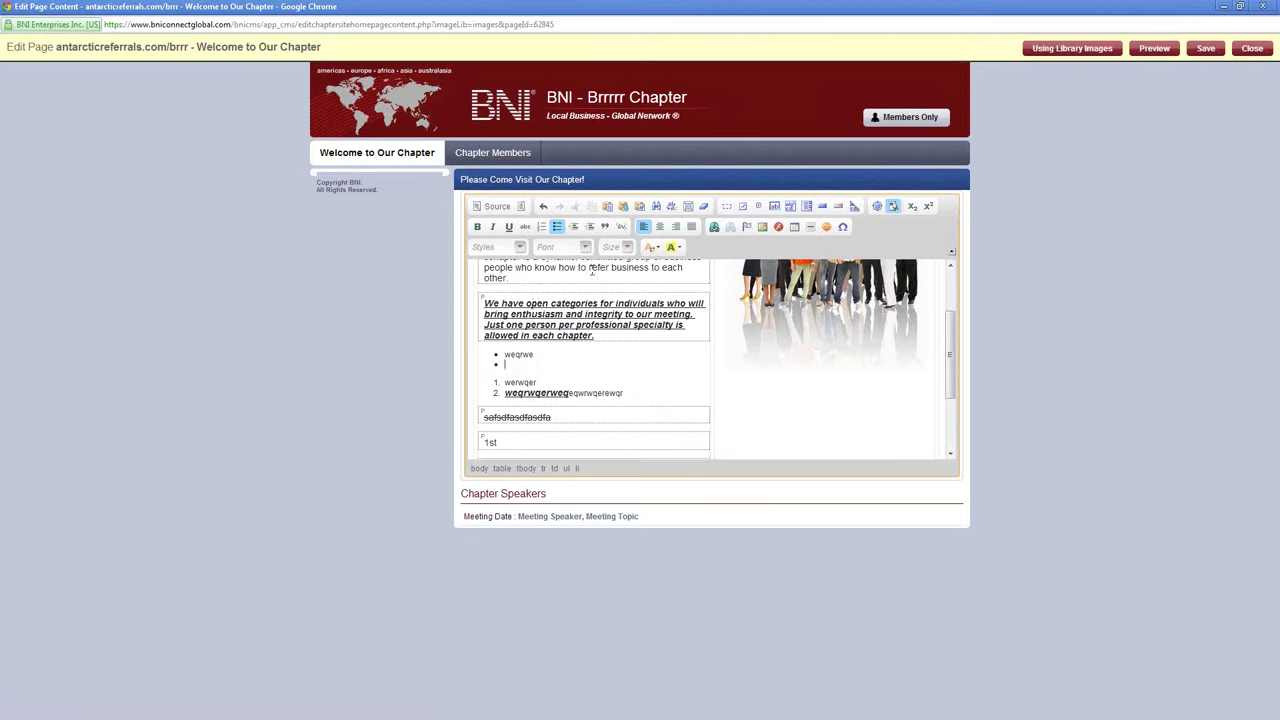
{"action": "type", "text": "asdfadf"}
{"action": "key", "text": "Return"}
{"action": "type", "text": "sdafa"}
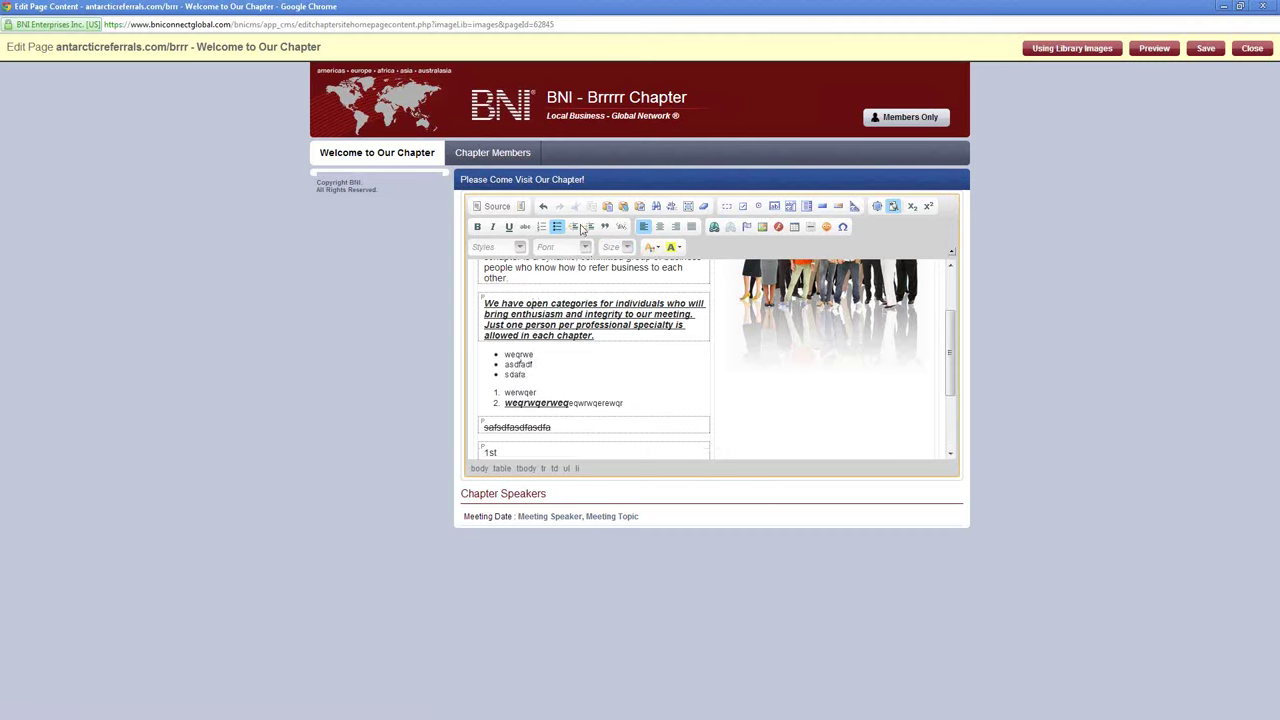
Step: Adjust the open categories paragraph's indentation to one level and format the paragraph as a block quote
{"action": "key", "text": "Up"}
{"action": "key", "text": "Up"}
{"action": "key", "text": "Up"}
{"action": "key", "text": "Up"}
{"action": "key", "text": "Up"}
{"action": "key", "text": "Up"}
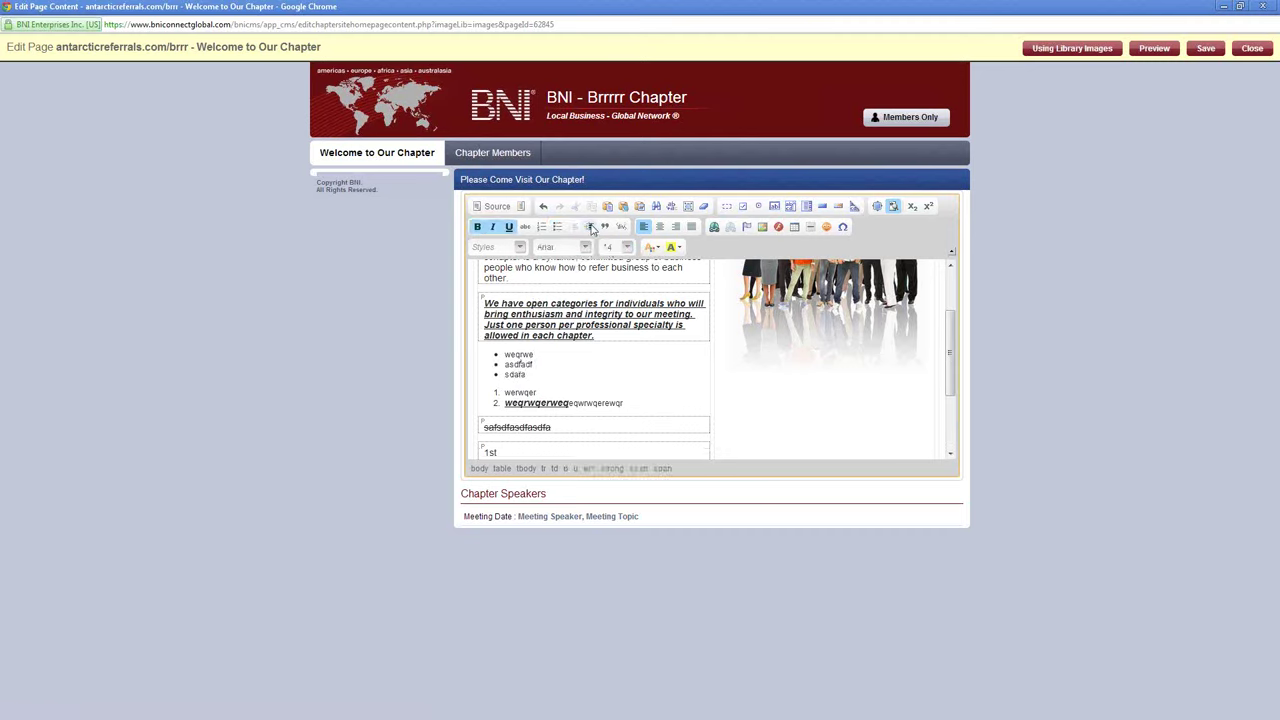
{"action": "left_click", "coordinate": [591, 228]}
{"action": "left_click", "coordinate": [591, 228]}
{"action": "left_click", "coordinate": [591, 228]}
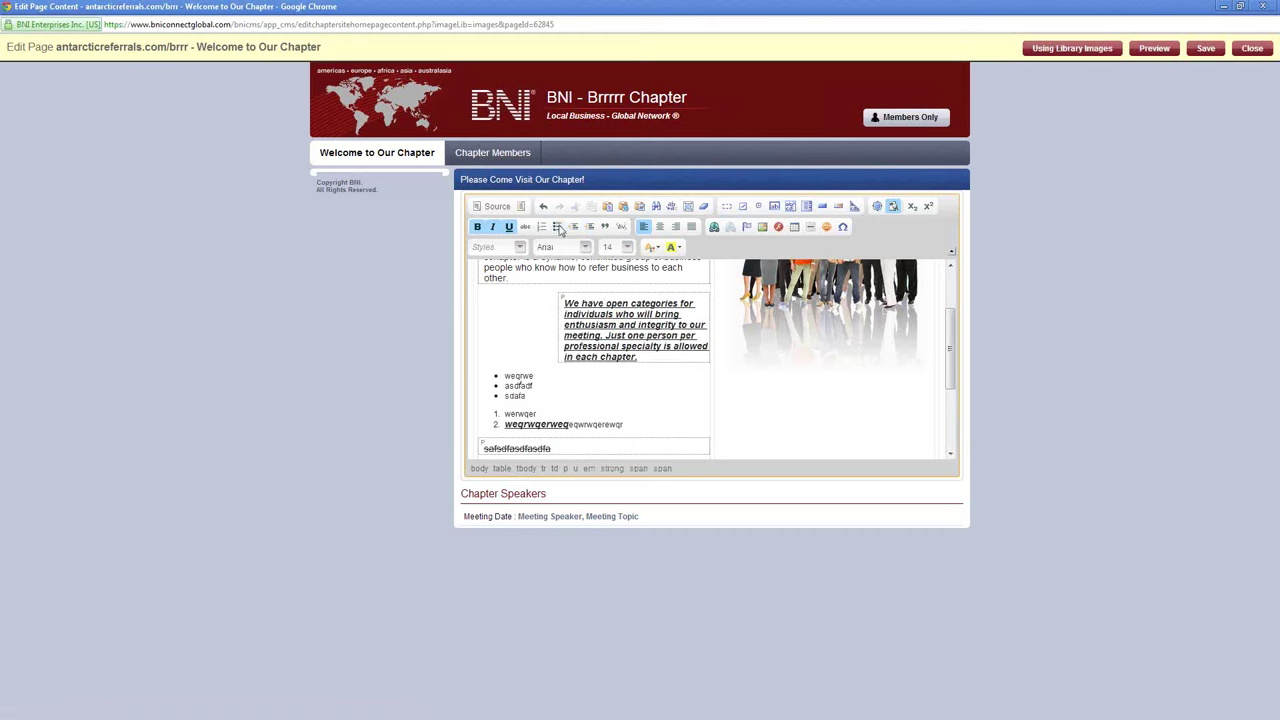
{"action": "left_click", "coordinate": [576, 228]}
{"action": "left_click", "coordinate": [576, 228]}
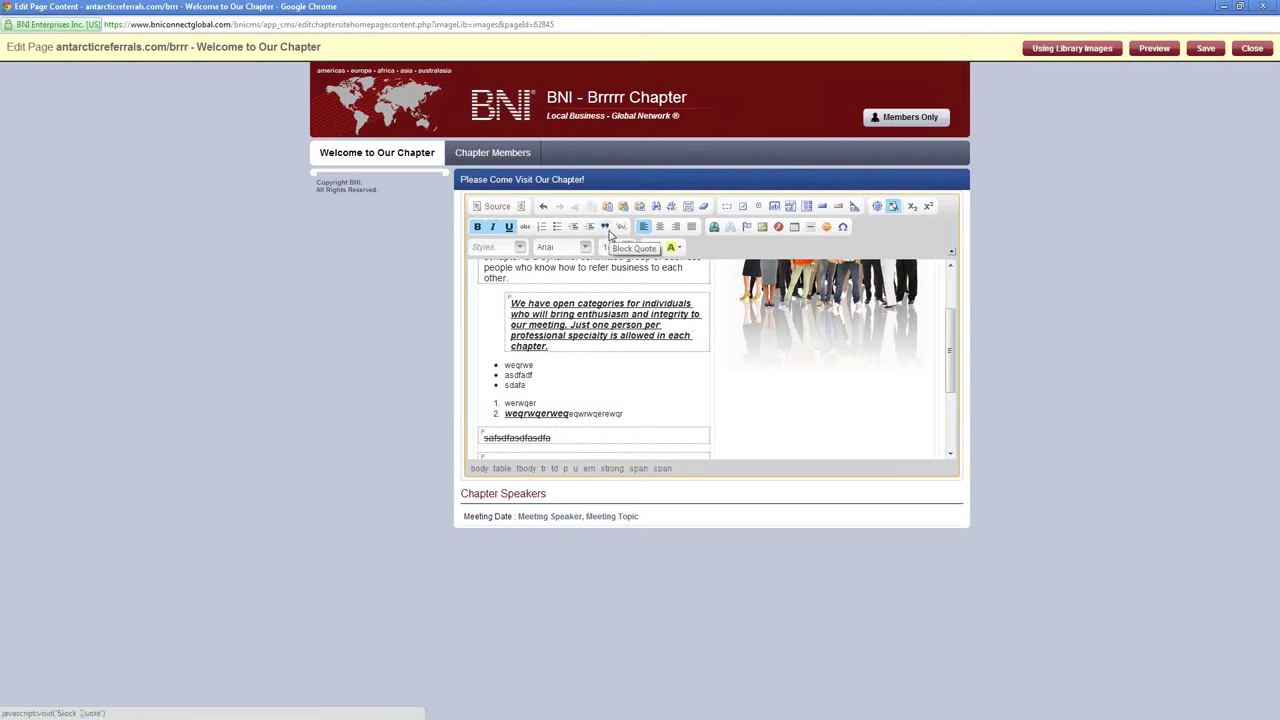
{"action": "left_click", "coordinate": [605, 228]}
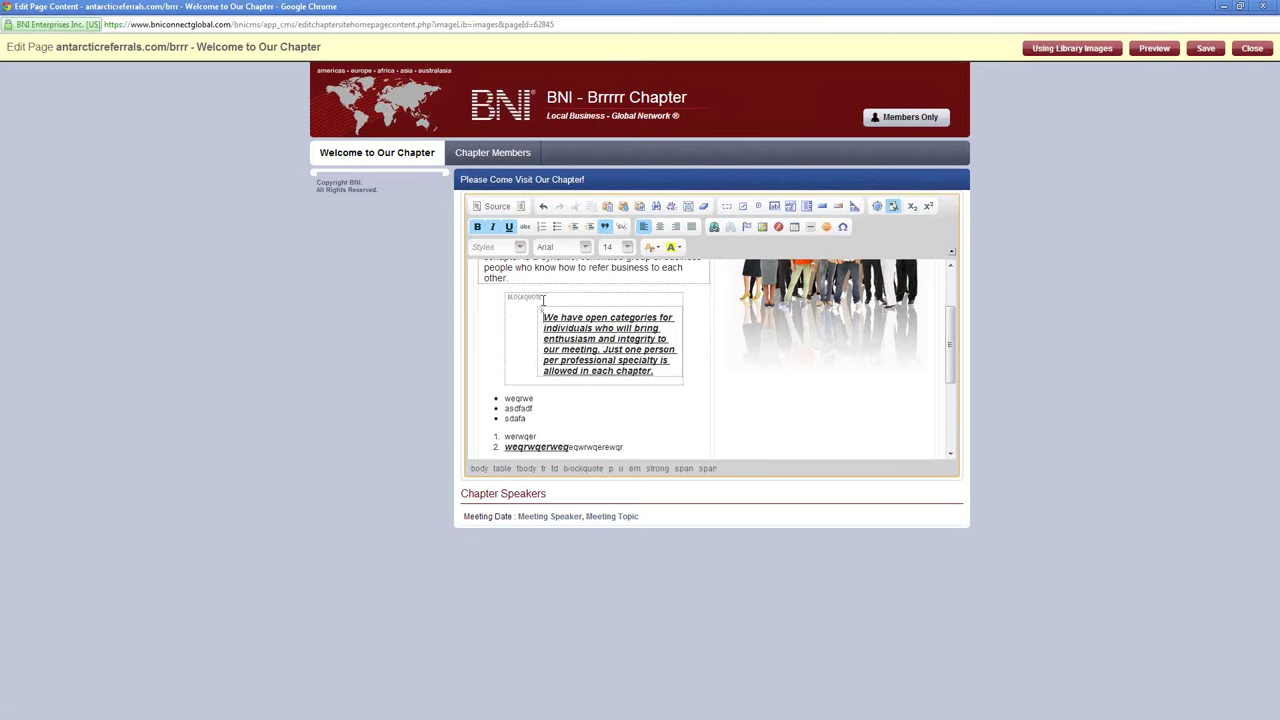
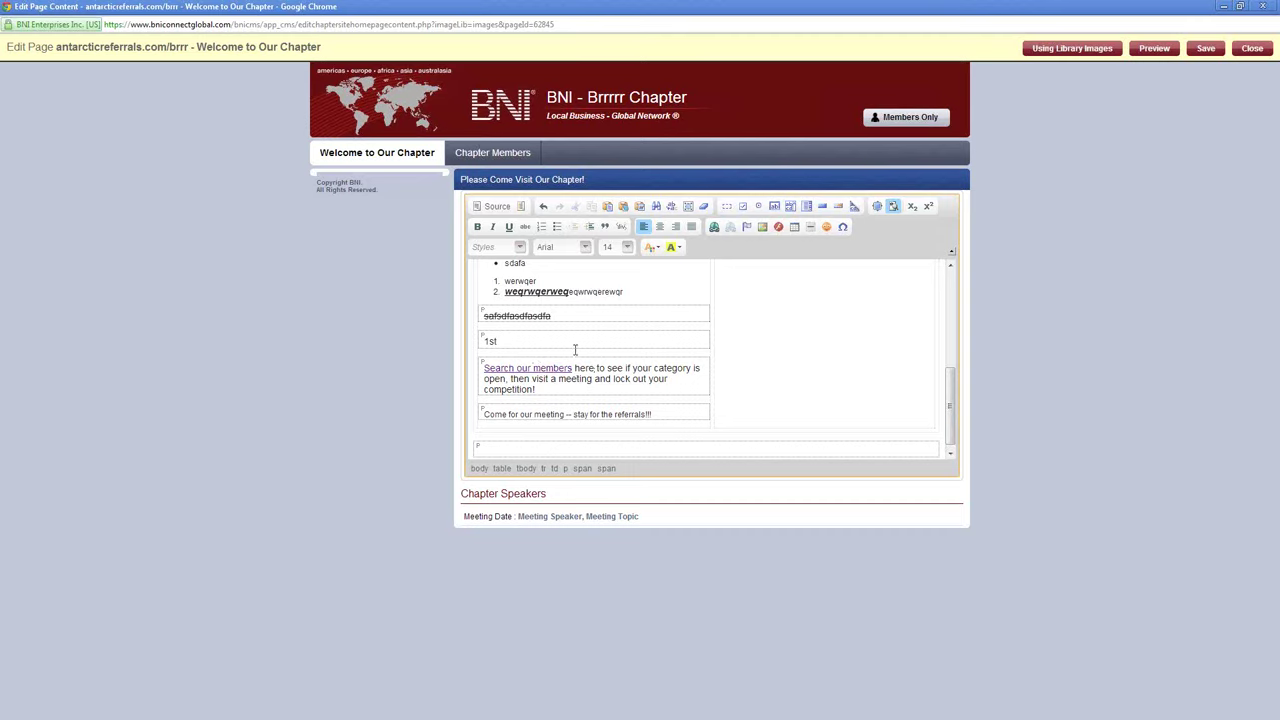
Step: Add "email us" in superscript after "1st" and check the e-mail link options for those words without creating a link
{"action": "key", "text": "ctrl+shift+equal"}
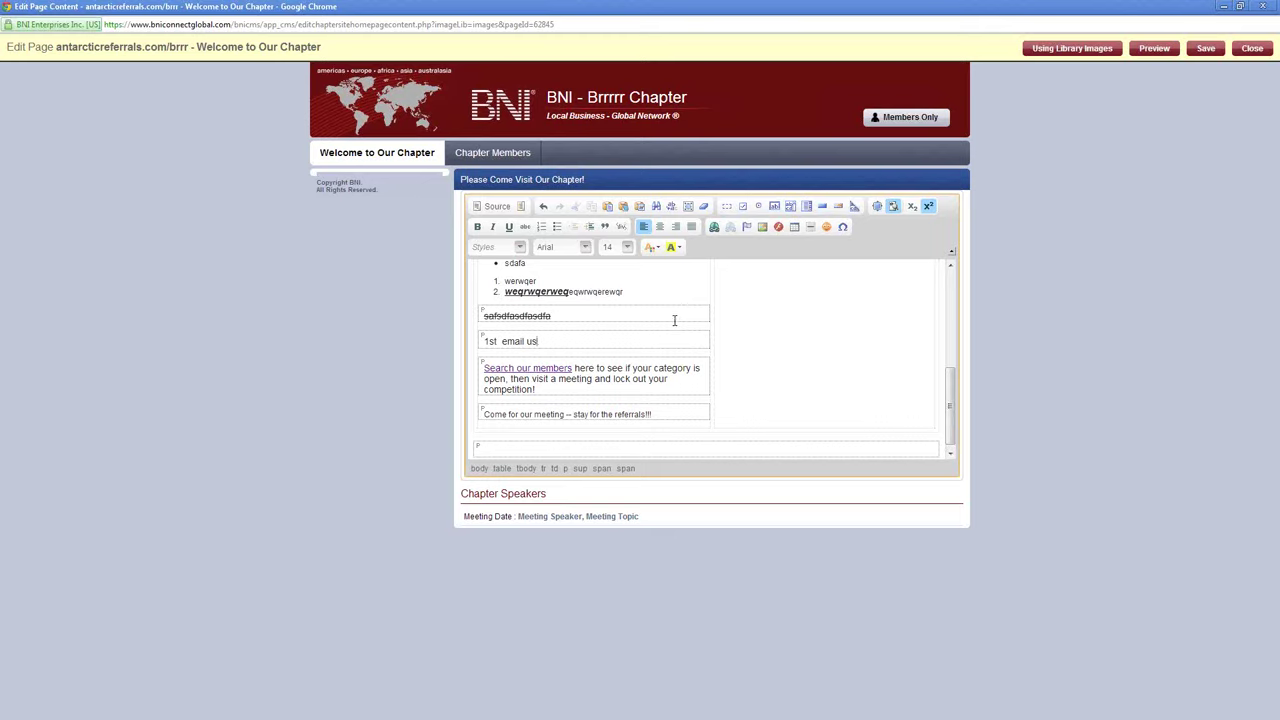
{"action": "left_click_drag", "start_coordinate": [550, 340], "coordinate": [506, 341]}
{"action": "left_click", "coordinate": [714, 227]}
{"action": "left_click", "coordinate": [600, 331]}
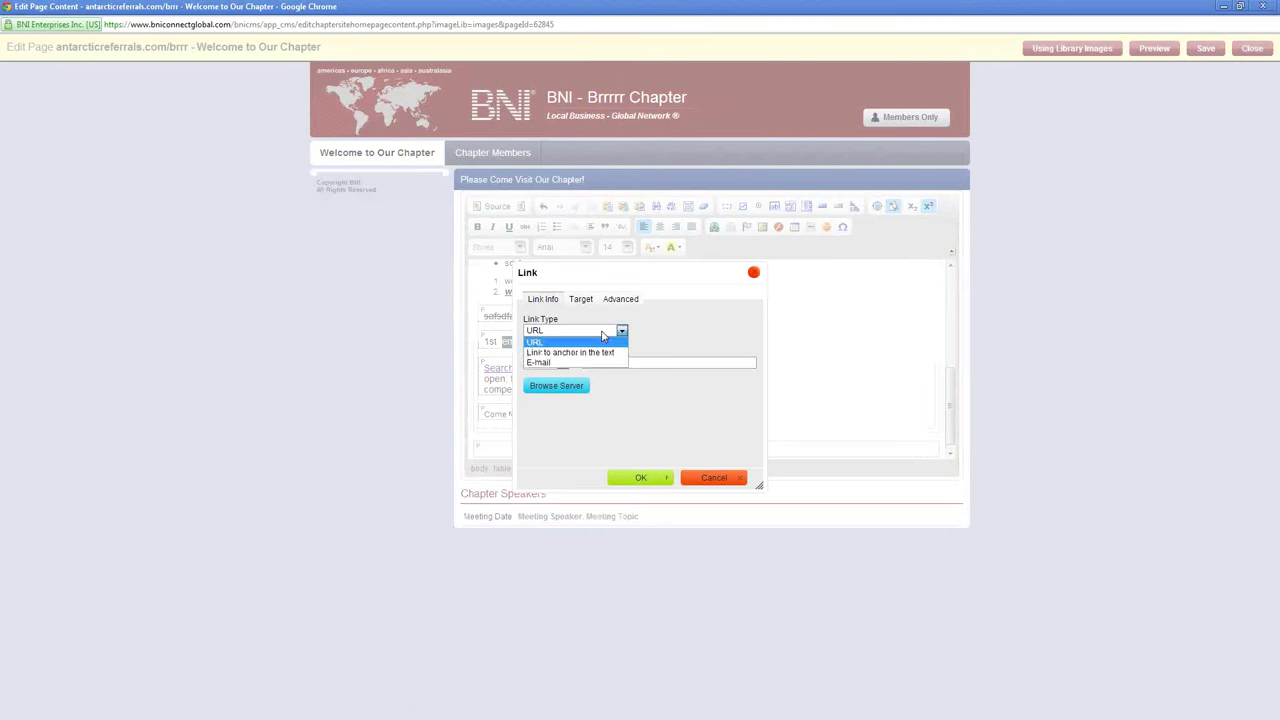
{"action": "left_click", "coordinate": [562, 363]}
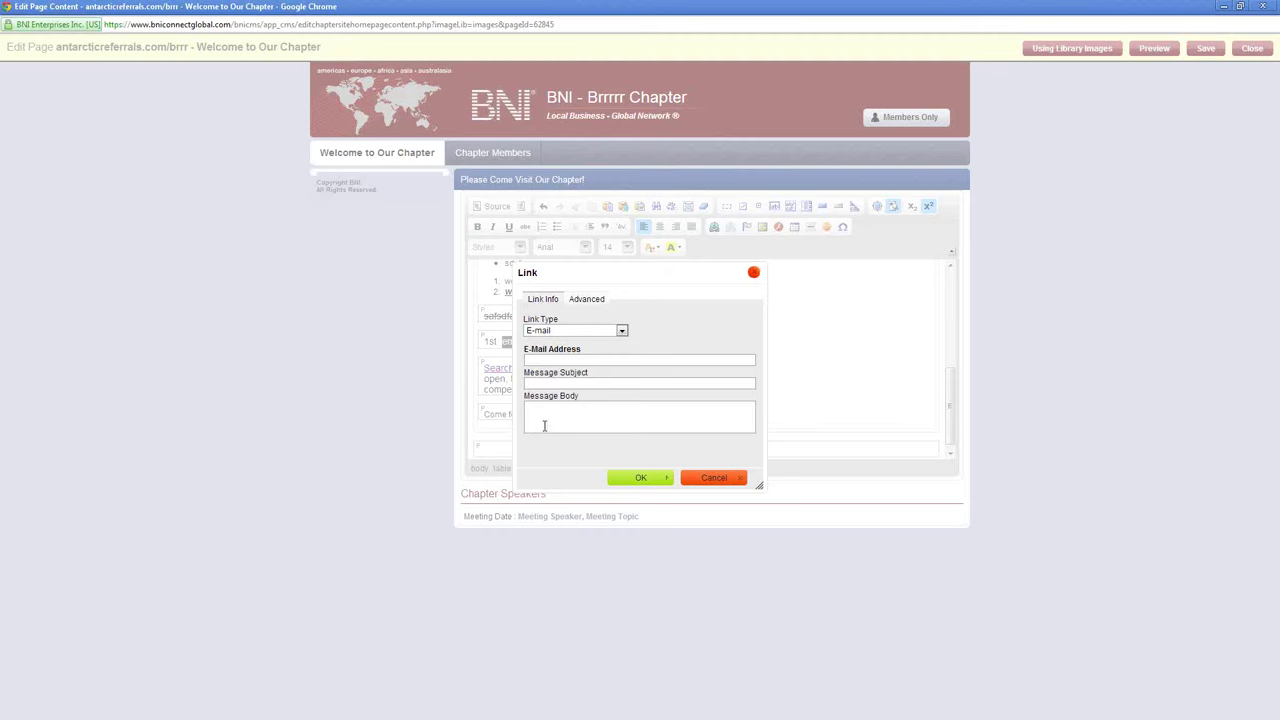
{"action": "left_click", "coordinate": [709, 478]}
{"action": "left_click", "coordinate": [668, 388]}
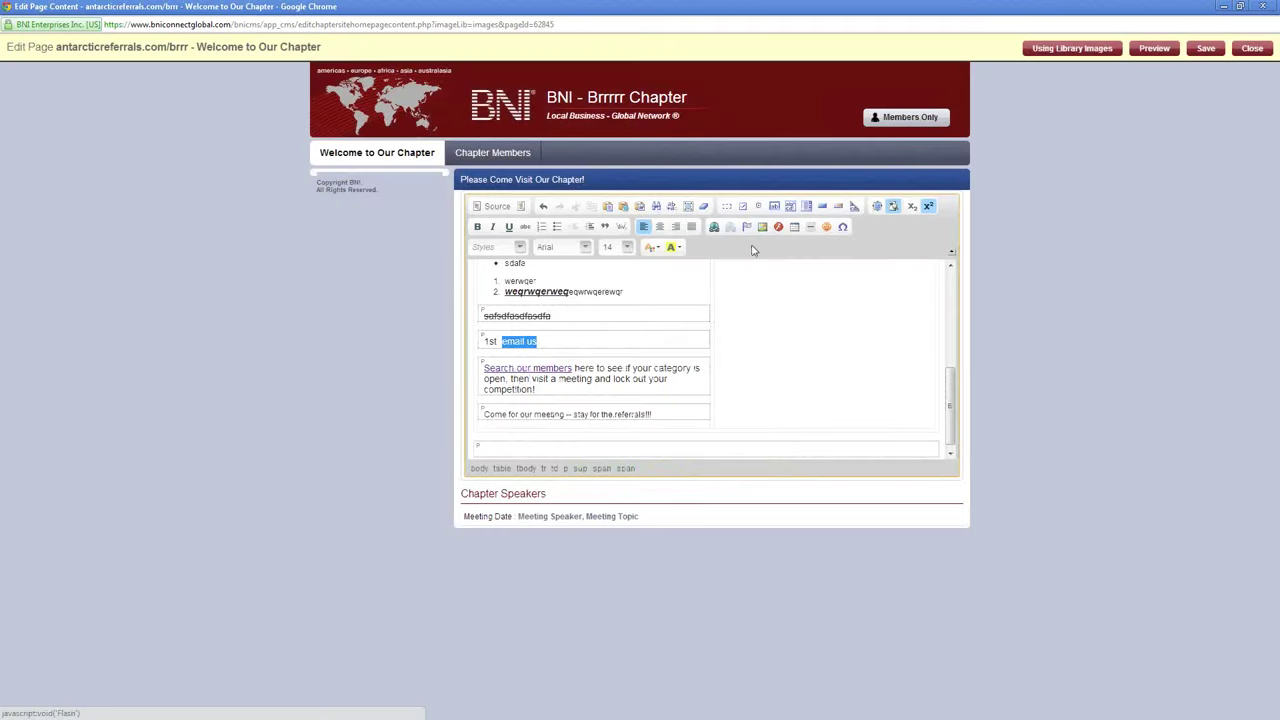
{"action": "left_click", "coordinate": [682, 340]}
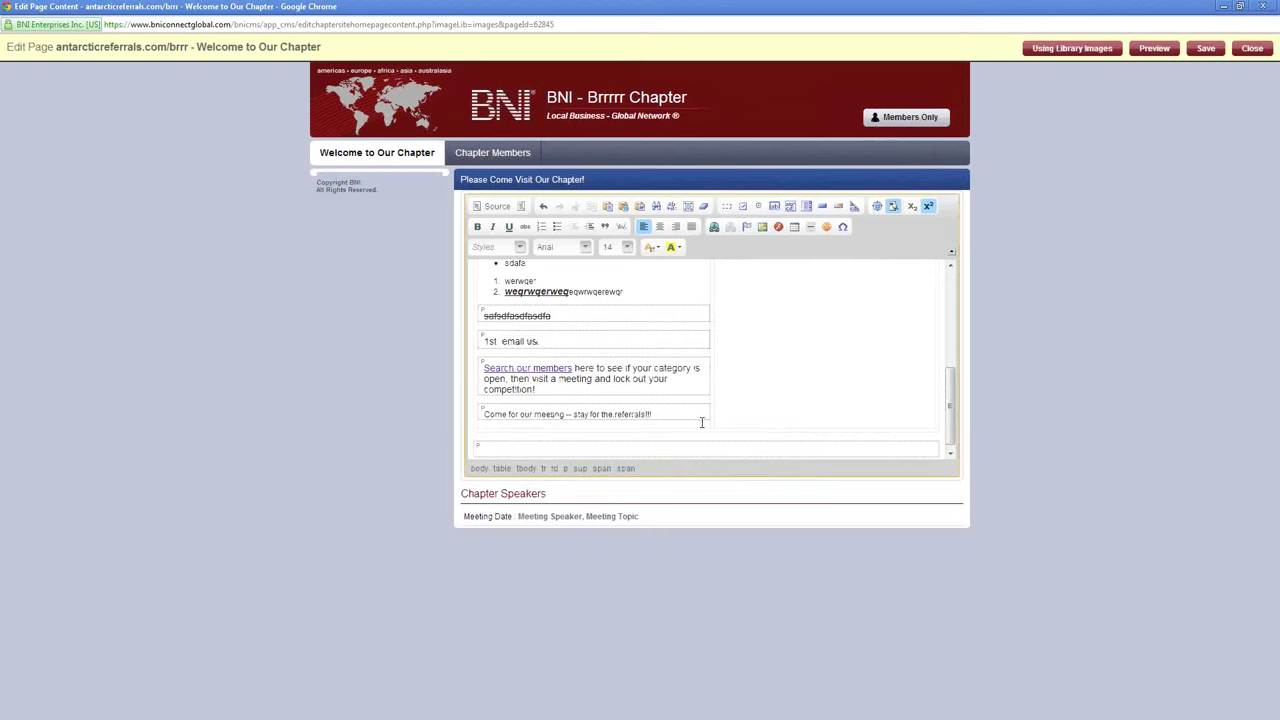
Step: Choose the FLSW-NewMoney image from the server's images folder for the empty paragraph at the end of the page
{"action": "scroll", "coordinate": [547, 418], "scroll_direction": "down", "scroll_amount": 1}
{"action": "left_click", "coordinate": [526, 446]}
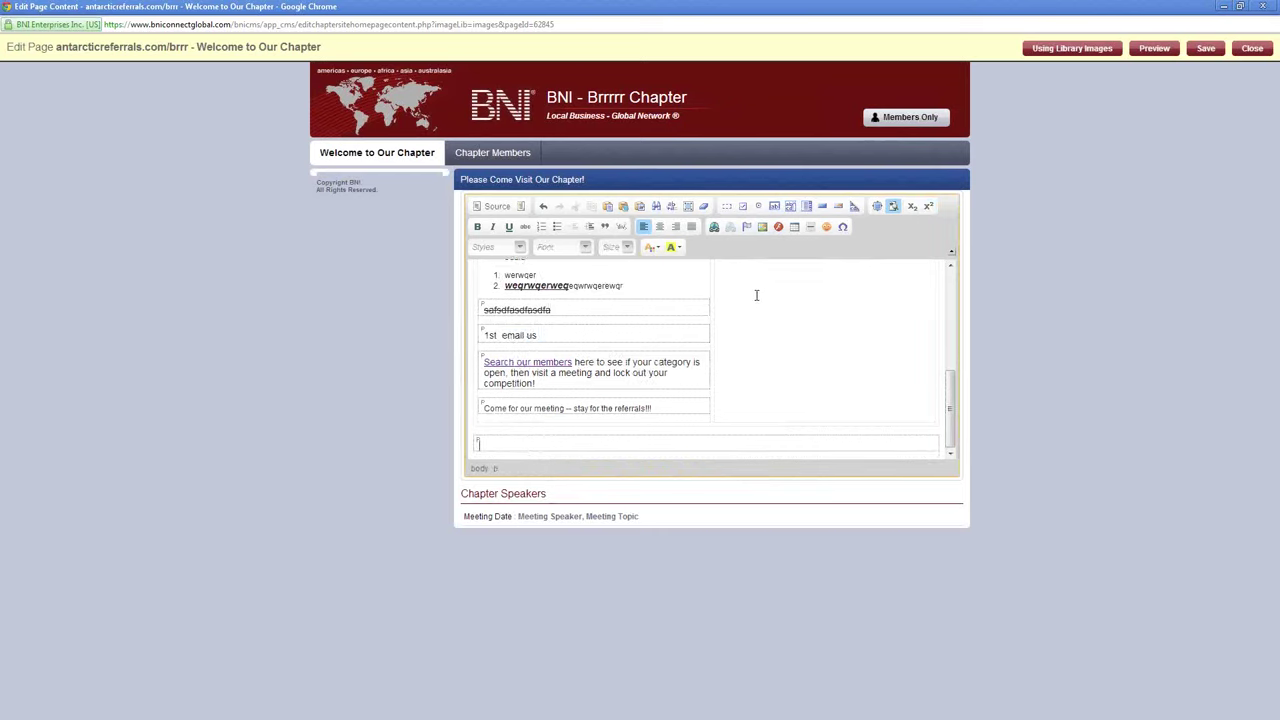
{"action": "left_click", "coordinate": [763, 228]}
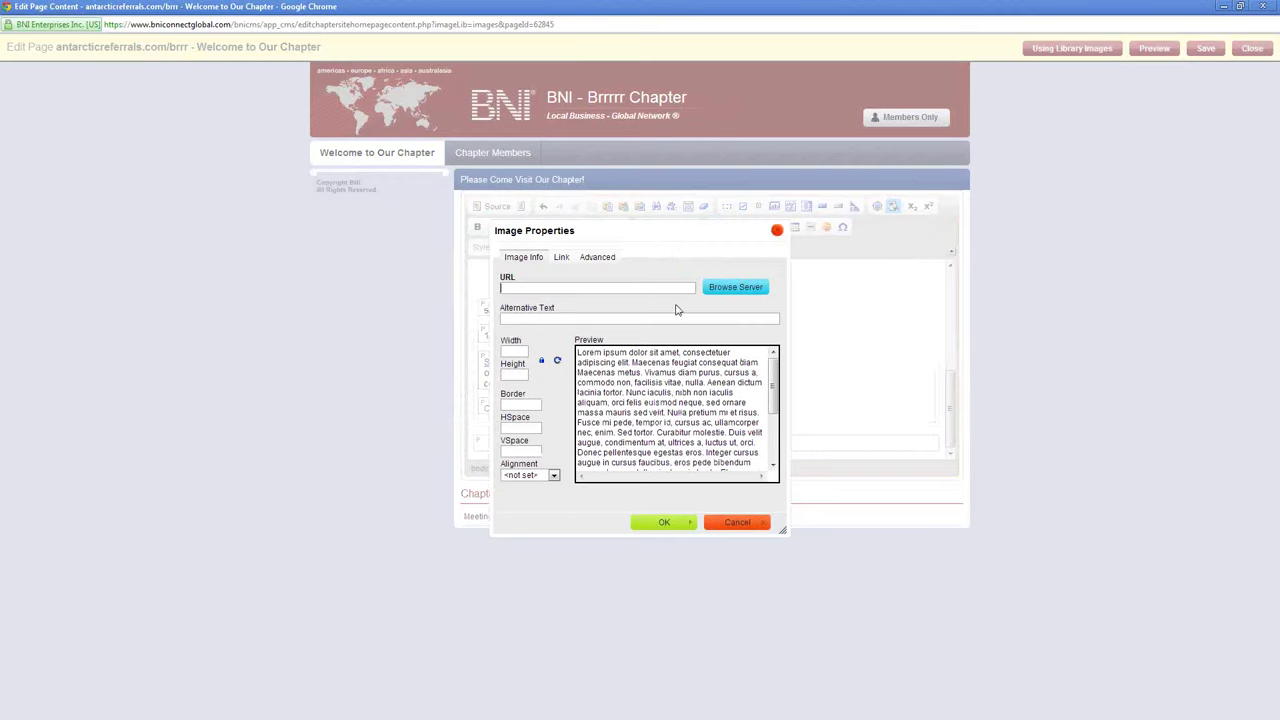
{"action": "left_click", "coordinate": [740, 288]}
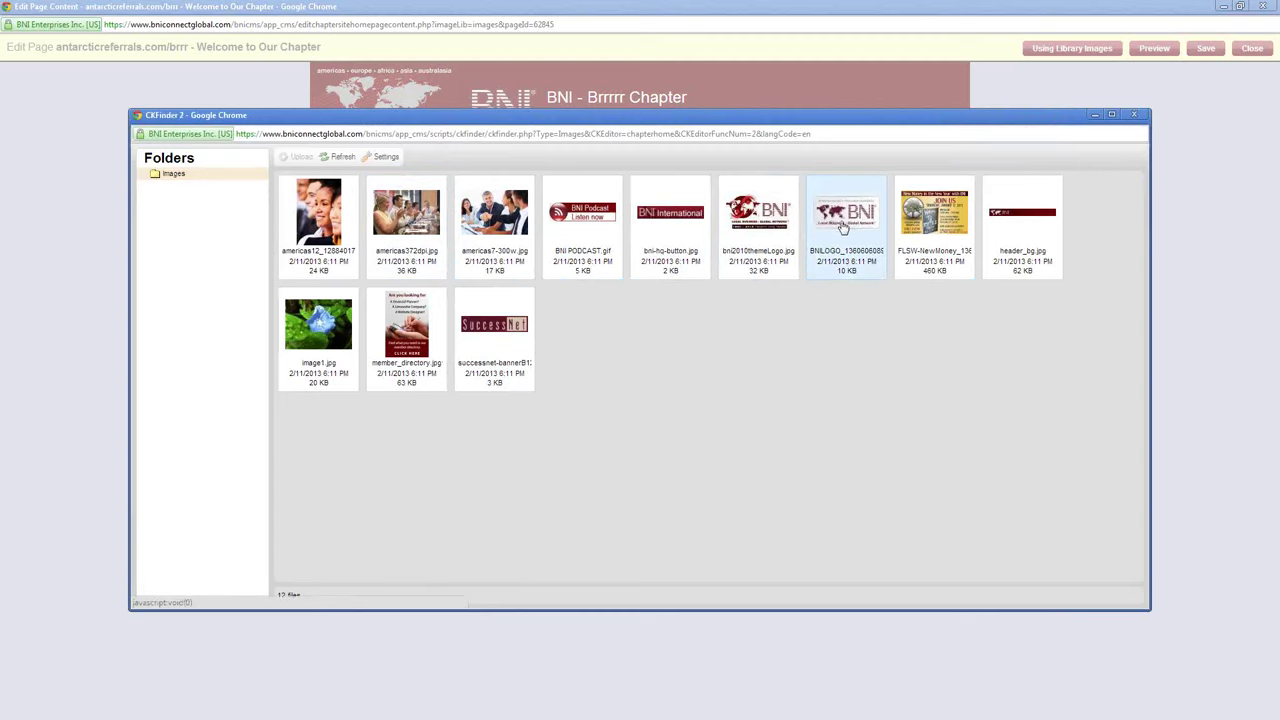
{"action": "left_click", "coordinate": [932, 228]}
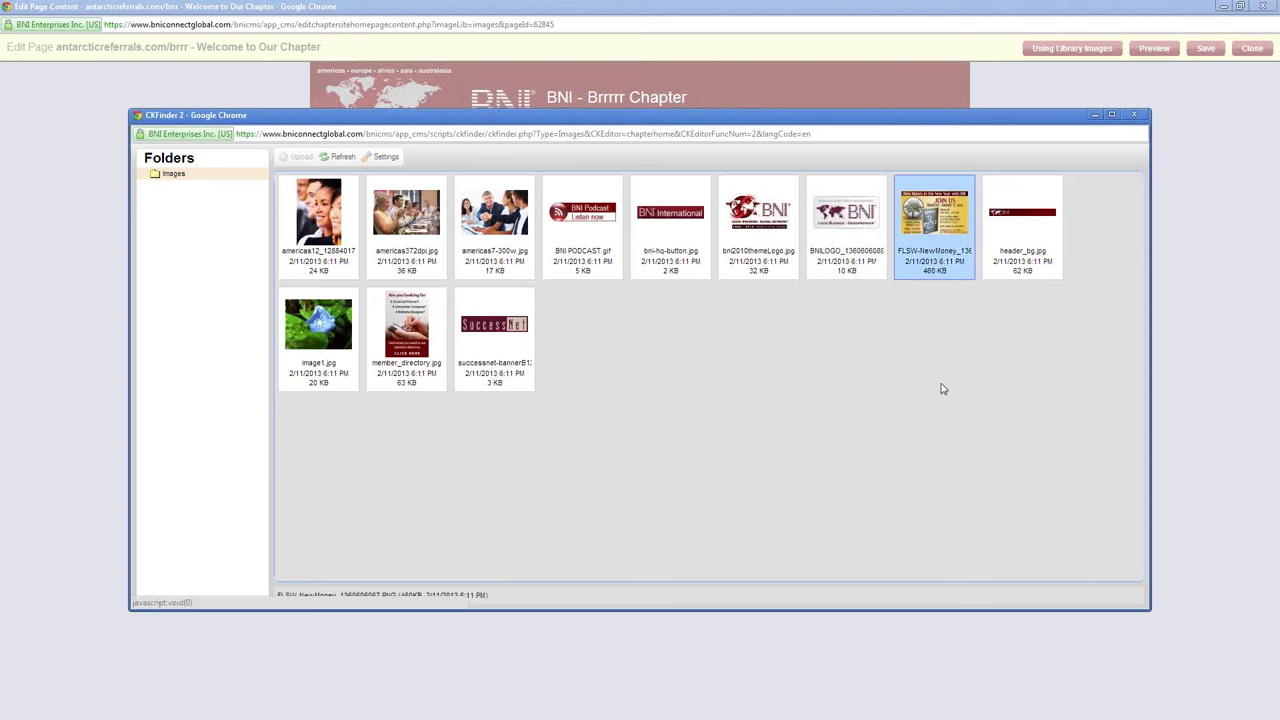
{"action": "double_click", "coordinate": [937, 224]}
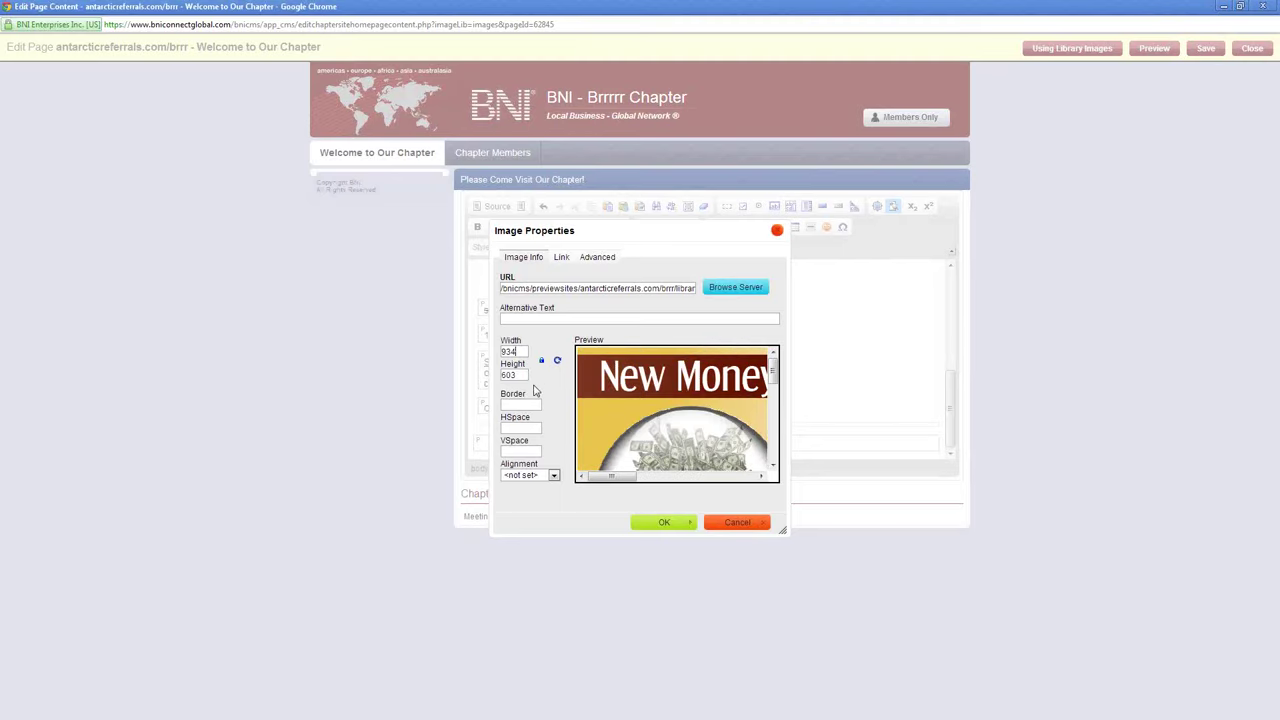
Step: Set the New Money image's width to 400 with proportional height and insert it into the page
{"action": "key", "text": "BackSpace"}
{"action": "key", "text": "BackSpace"}
{"action": "key", "text": "BackSpace"}
{"action": "type", "text": "400"}
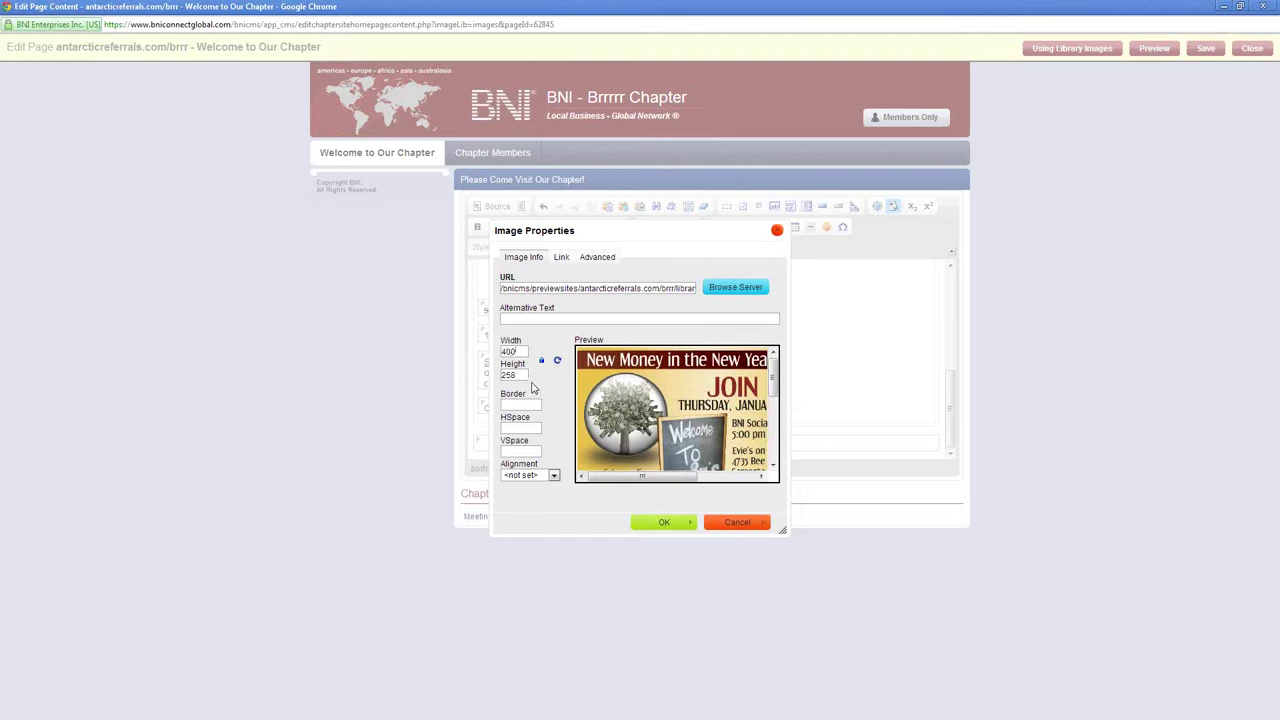
{"action": "left_click", "coordinate": [660, 524]}
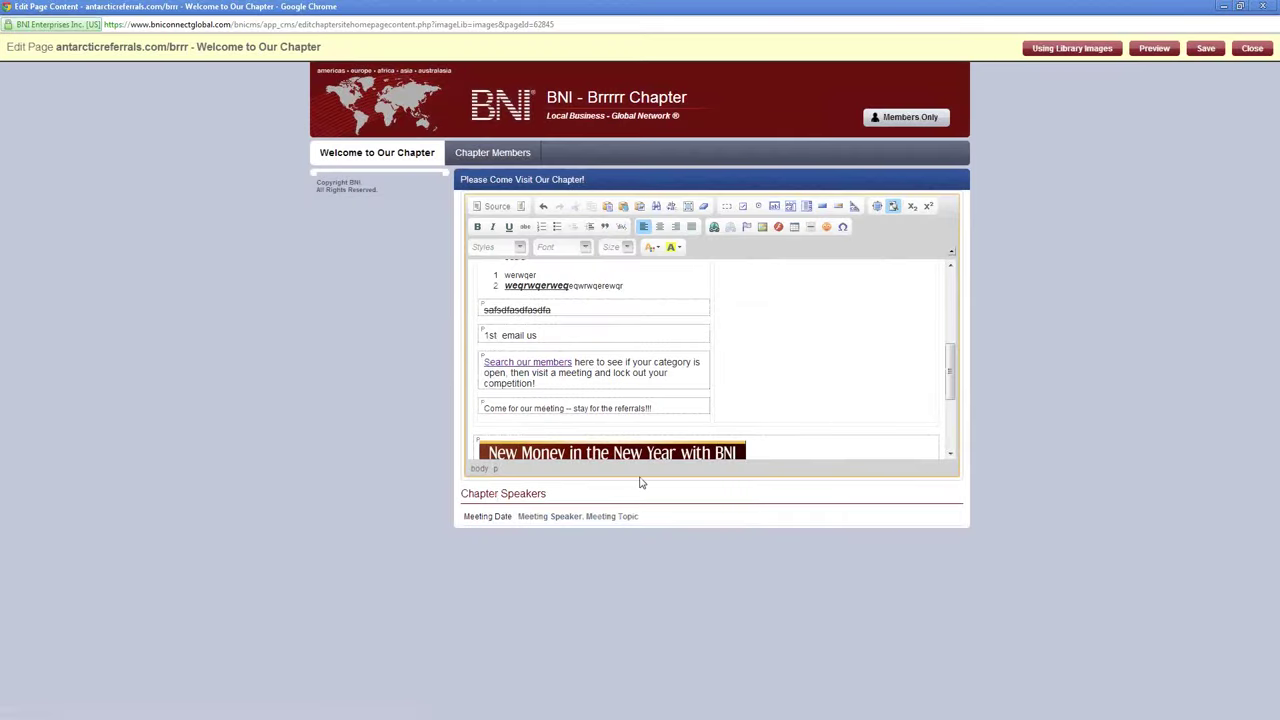
{"action": "scroll", "coordinate": [602, 358], "scroll_direction": "down", "scroll_amount": 3}
{"action": "scroll", "coordinate": [602, 358], "scroll_direction": "down", "scroll_amount": 1}
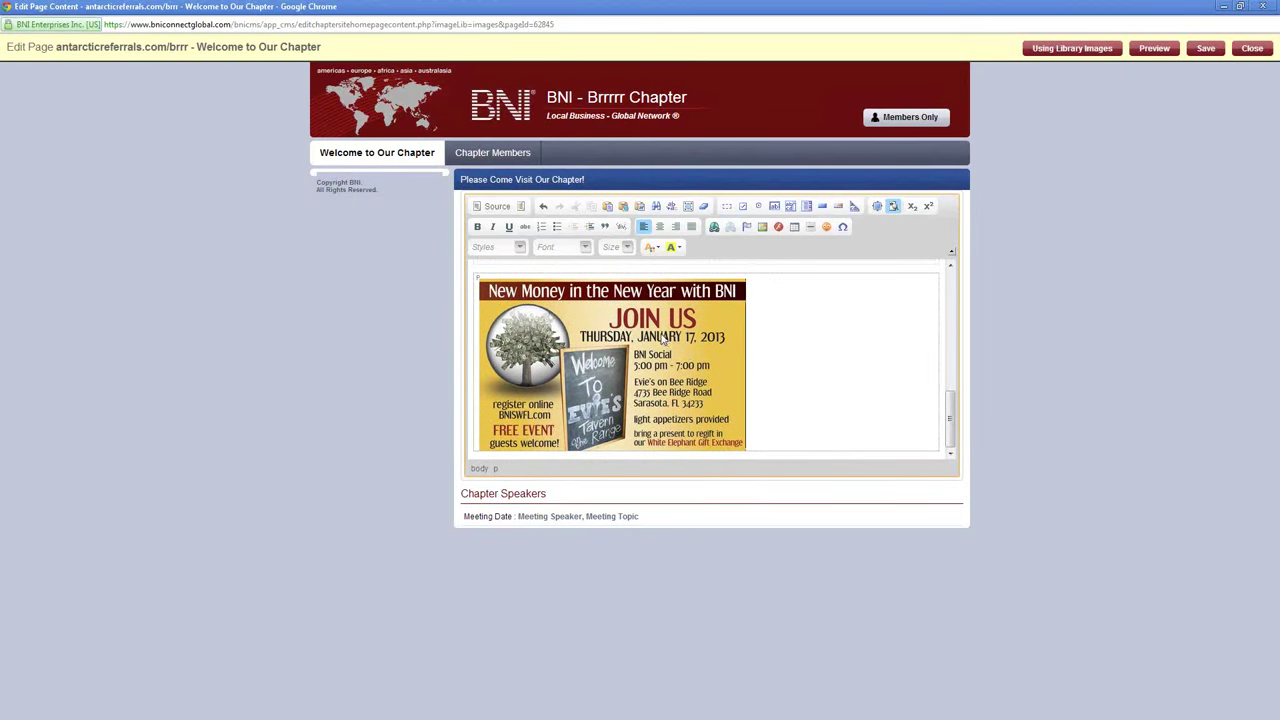
Step: Look at the URL link settings for the inserted New Money image and close them without adding a link
{"action": "left_click", "coordinate": [629, 341]}
{"action": "left_click", "coordinate": [797, 339]}
{"action": "left_click", "coordinate": [600, 337]}
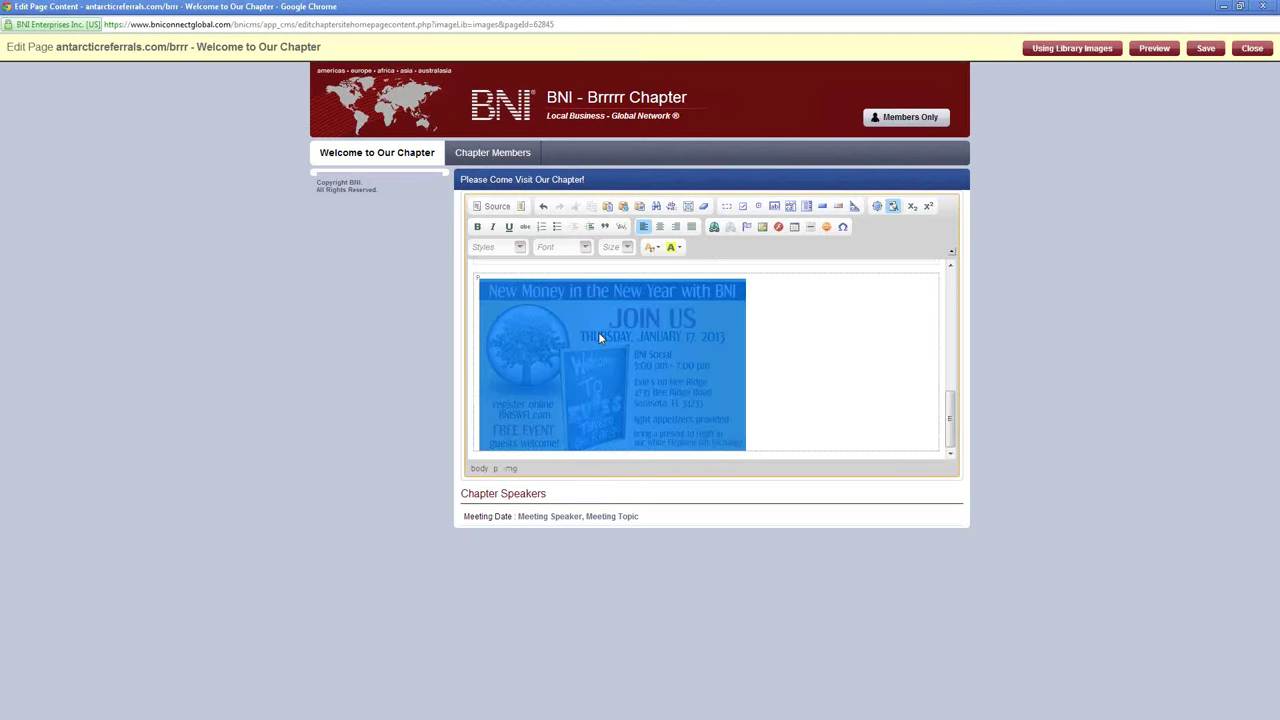
{"action": "right_click", "coordinate": [601, 336]}
{"action": "left_click", "coordinate": [544, 355]}
{"action": "left_click", "coordinate": [716, 228]}
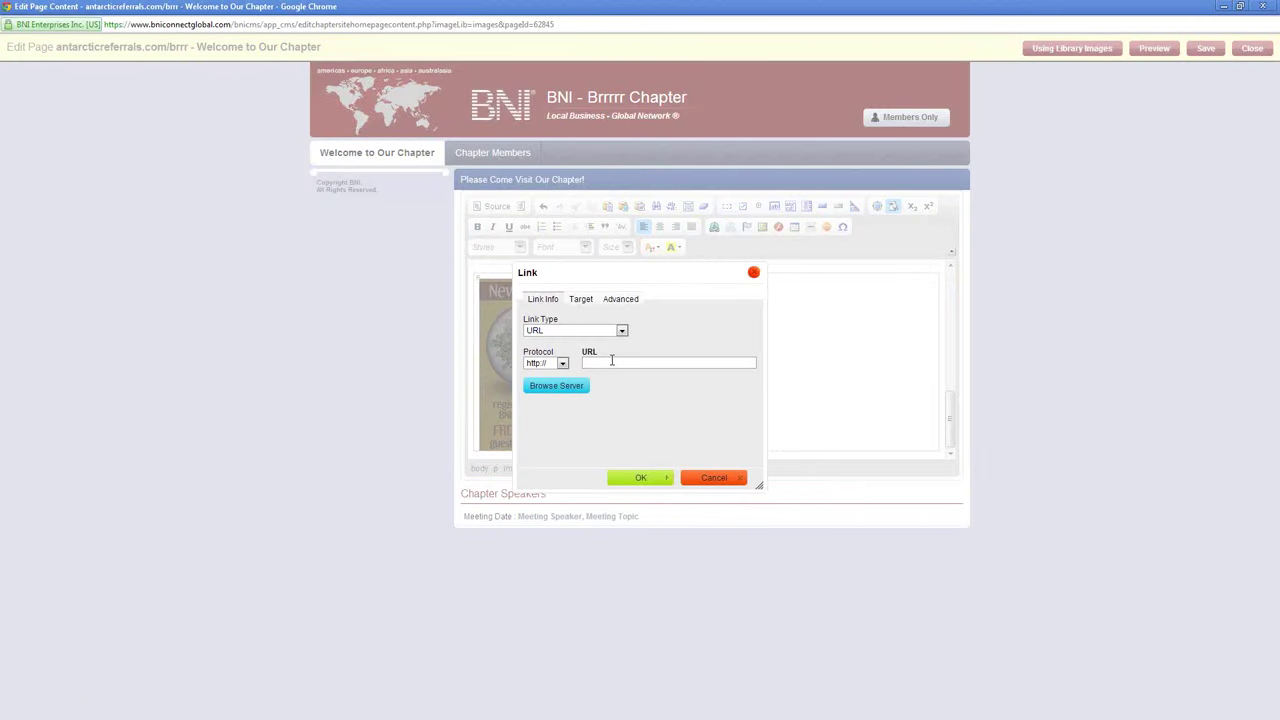
{"action": "left_click", "coordinate": [712, 481]}
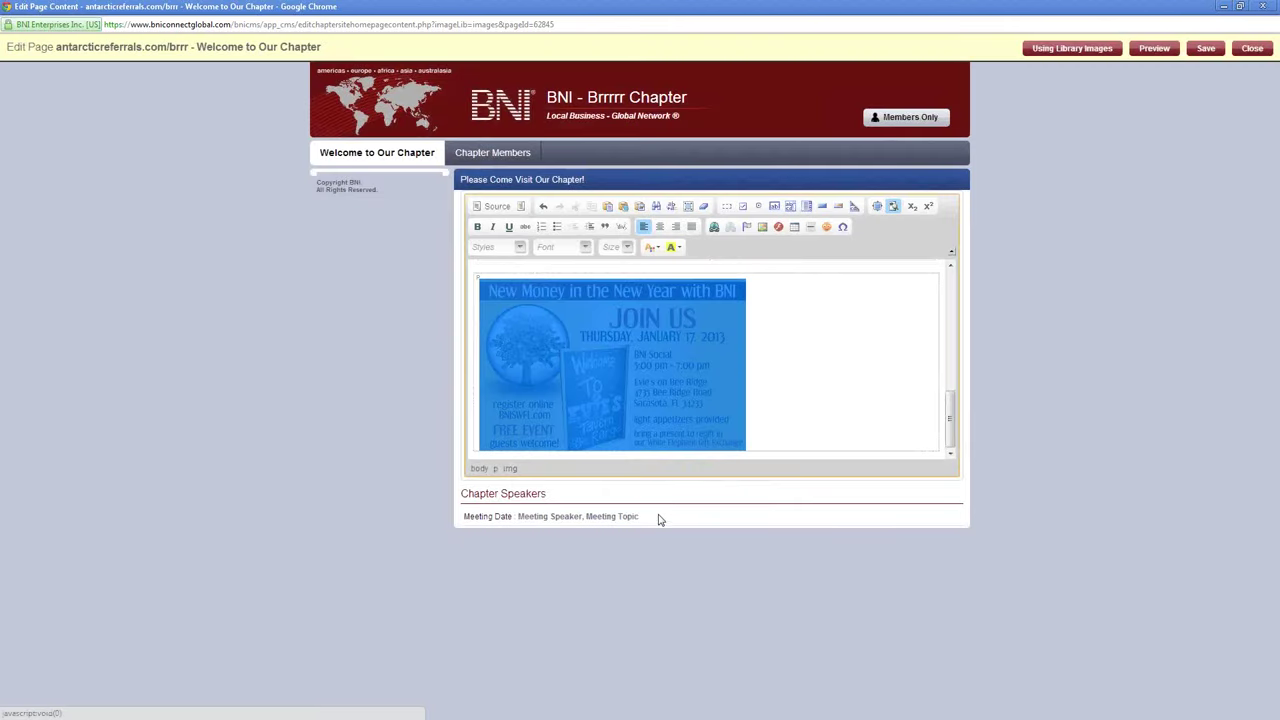
Step: Insert a table with three rows, two columns and a width of 500 two lines below the New Money image
{"action": "left_click", "coordinate": [812, 392]}
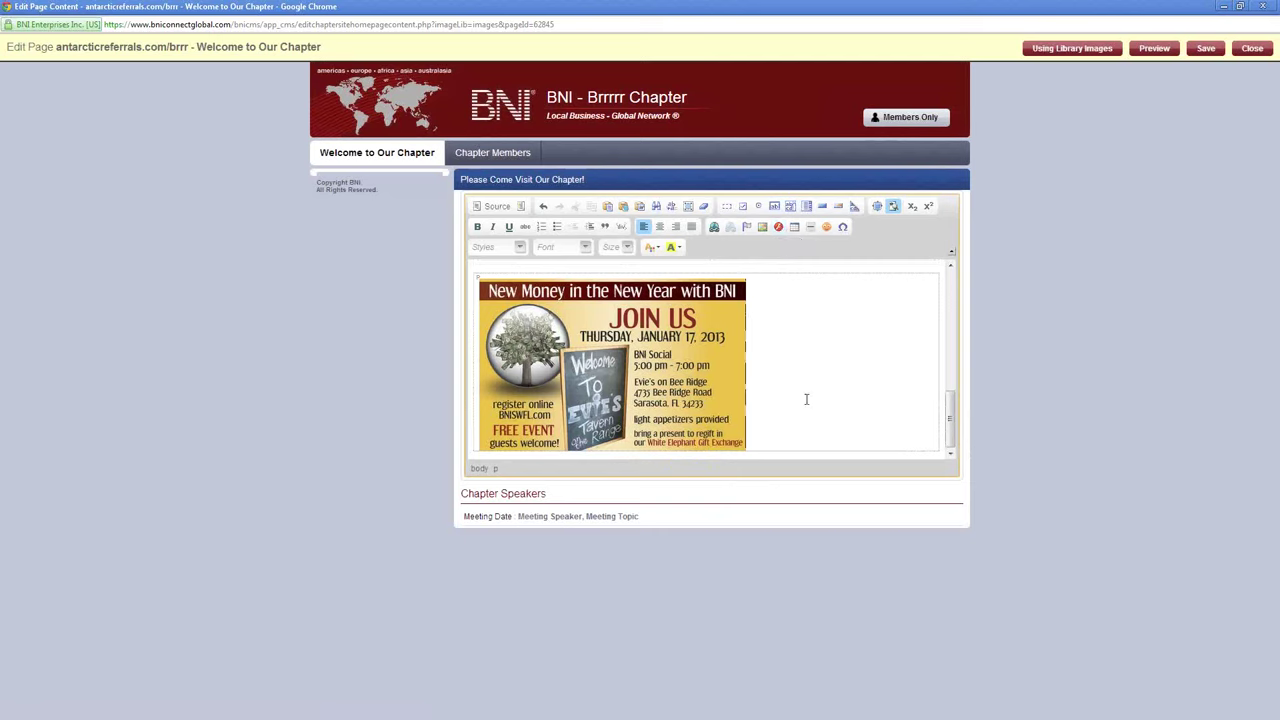
{"action": "key", "text": "Return"}
{"action": "key", "text": "Return"}
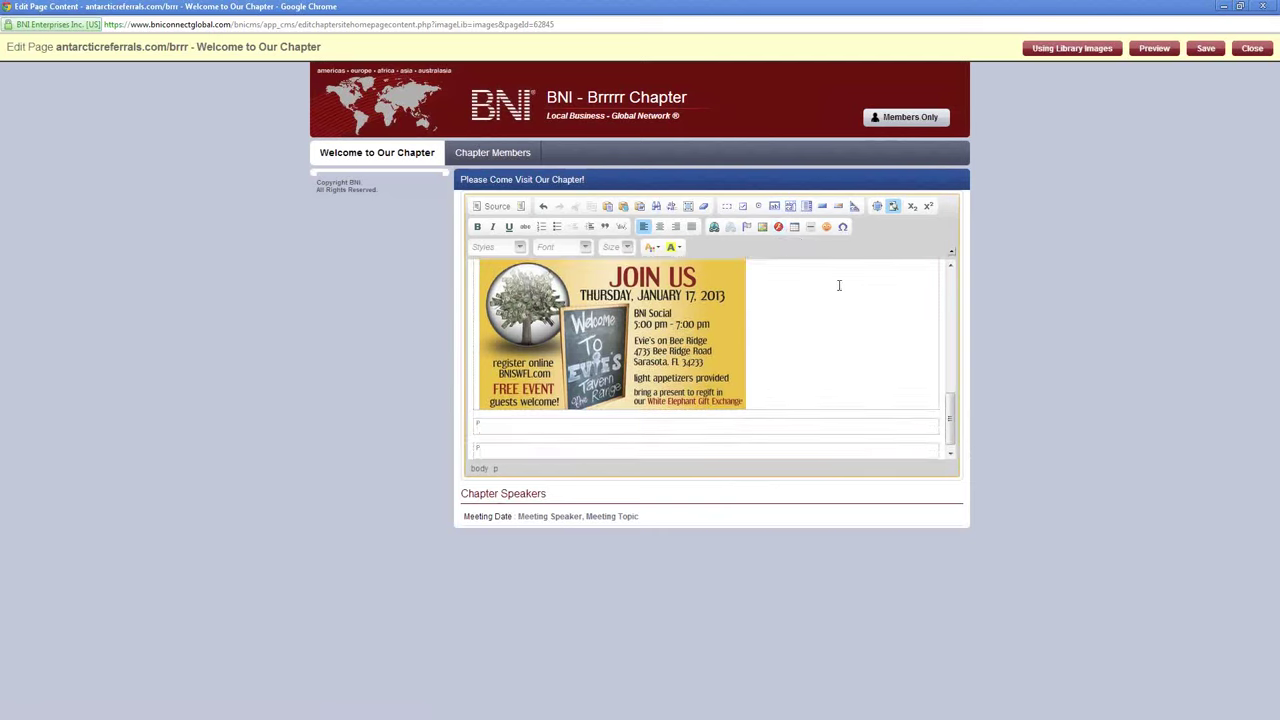
{"action": "left_click", "coordinate": [794, 227]}
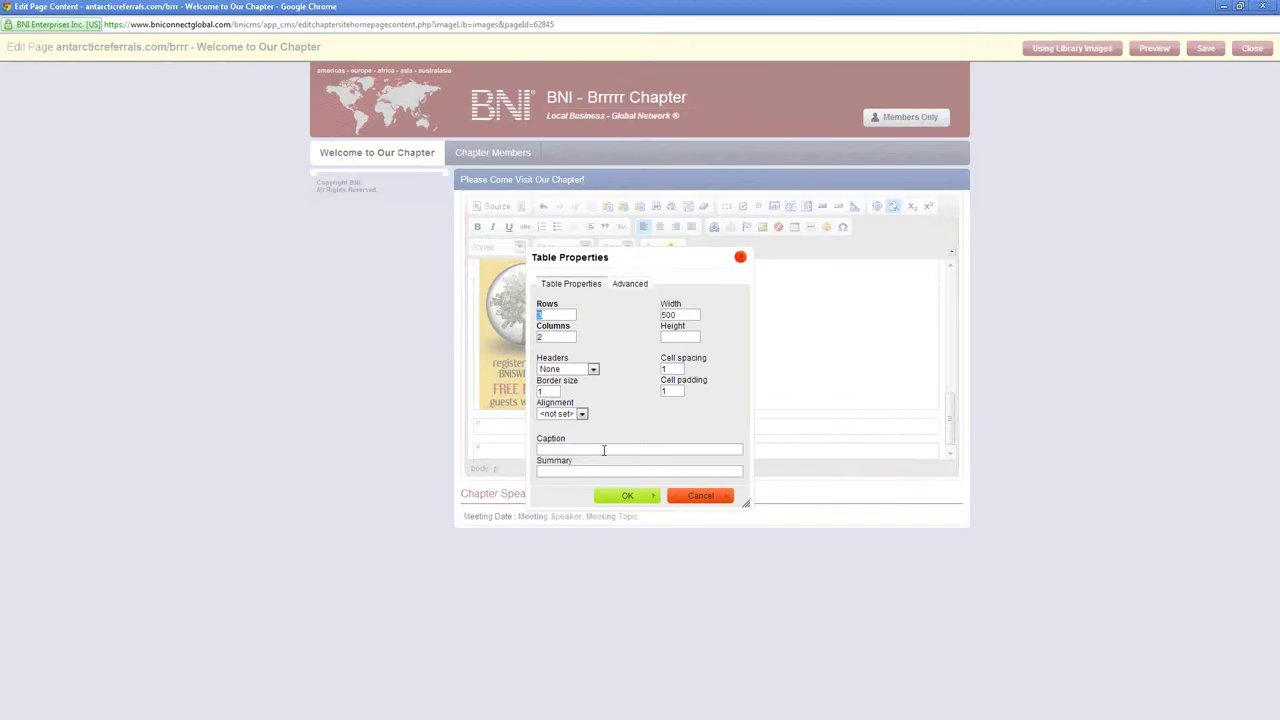
{"action": "left_click", "coordinate": [628, 499]}
{"action": "left_click", "coordinate": [628, 497]}
{"action": "scroll", "coordinate": [577, 381], "scroll_direction": "down", "scroll_amount": 2}
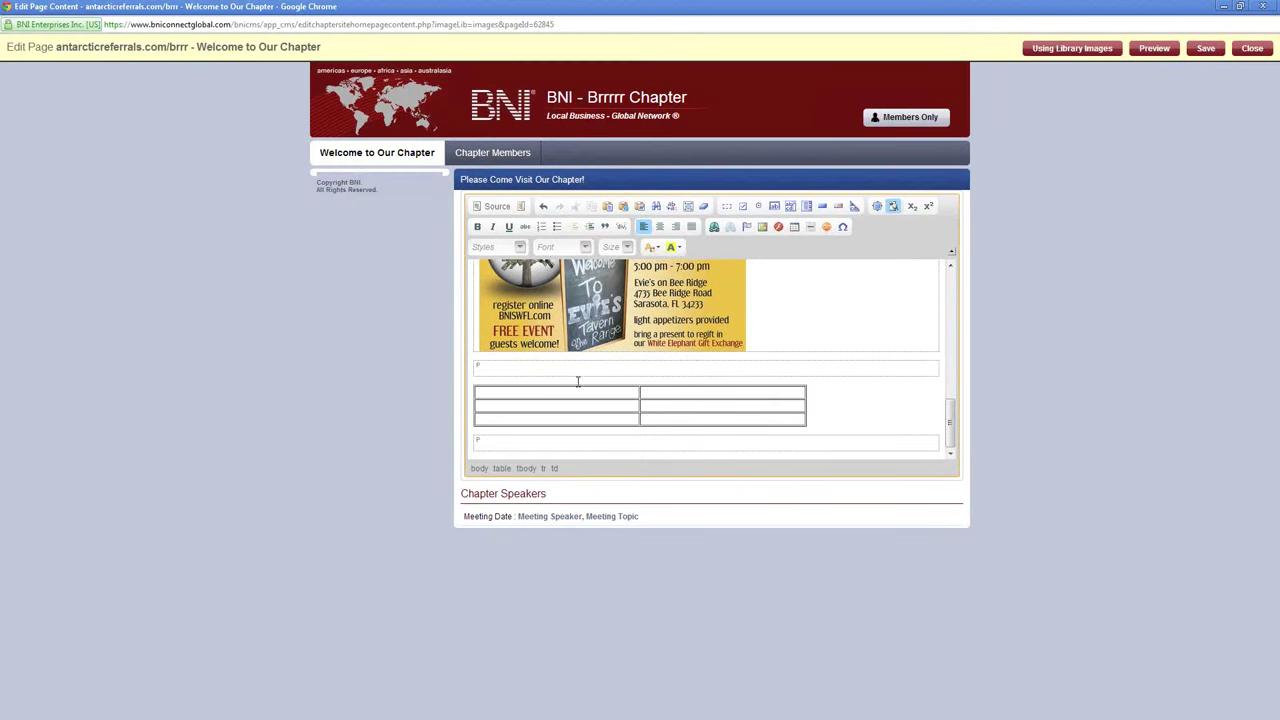
Step: Fill both cells of the table's first and second rows with random filler letters
{"action": "type", "text": "hajskdfhjkasdfhlf"}
{"action": "key", "text": "Tab"}
{"action": "type", "text": "hjklsdafhdjkfla"}
{"action": "key", "text": "Tab"}
{"action": "type", "text": "hsasdjklfhajkl"}
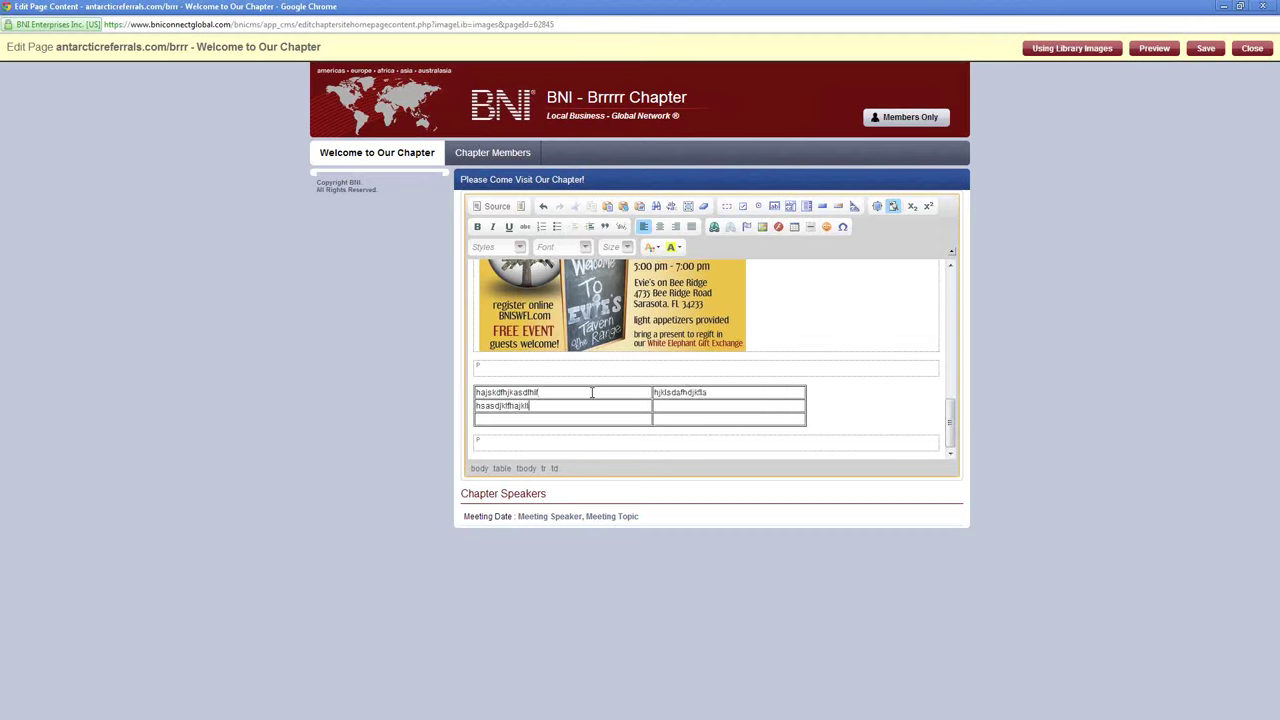
{"action": "key", "text": "Tab"}
{"action": "type", "text": "asnjkfdlas"}
Step: Insert a horizontal line and a registered sign between the New Money image and the table
{"action": "left_click", "coordinate": [745, 370]}
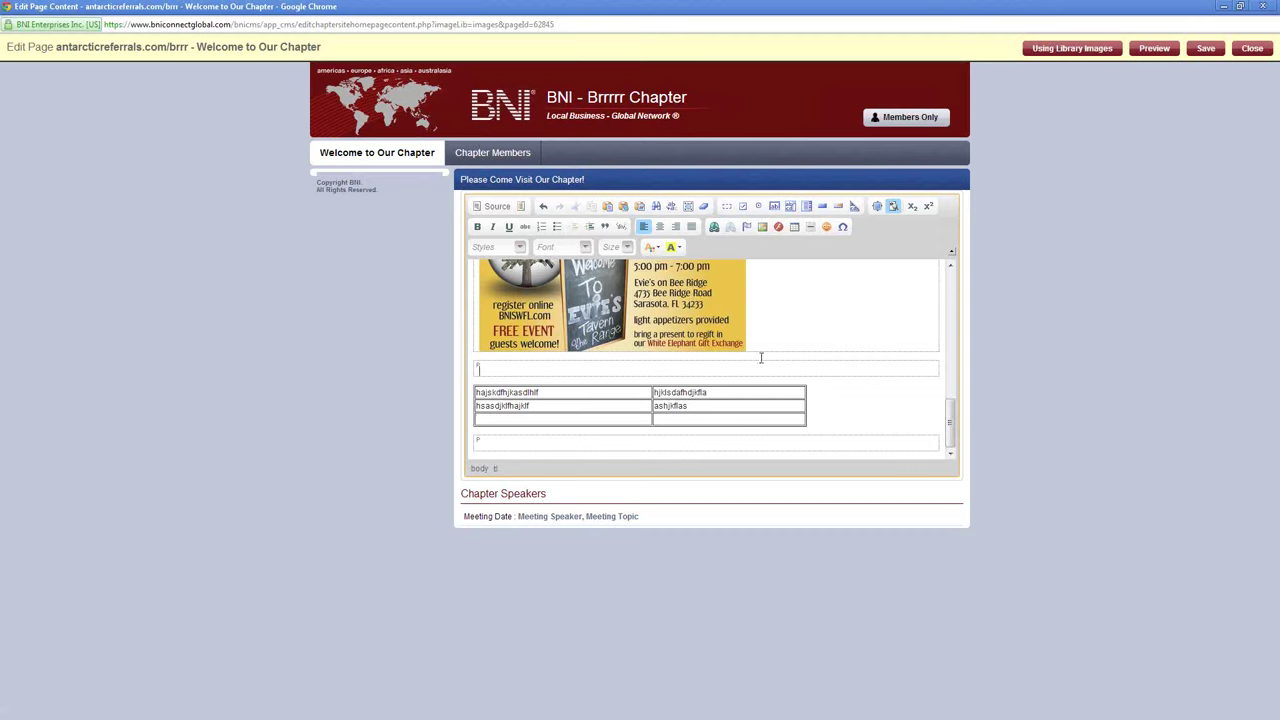
{"action": "left_click", "coordinate": [810, 227]}
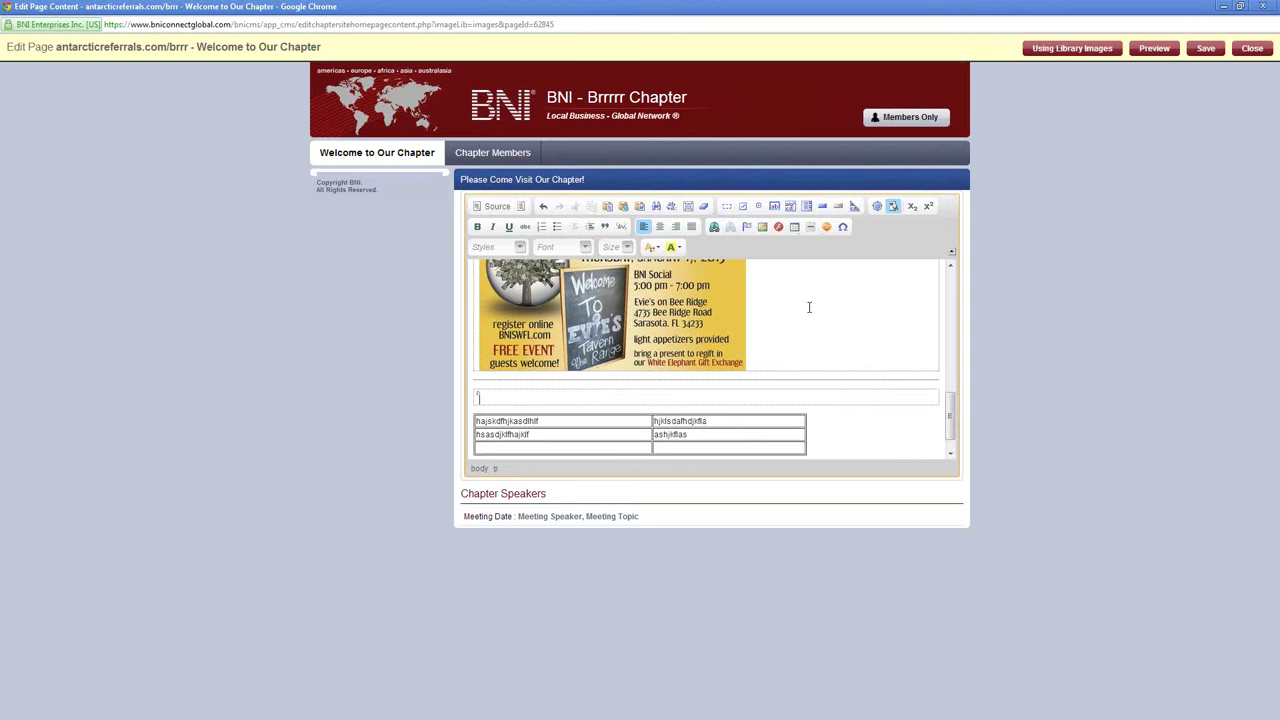
{"action": "left_click", "coordinate": [826, 227]}
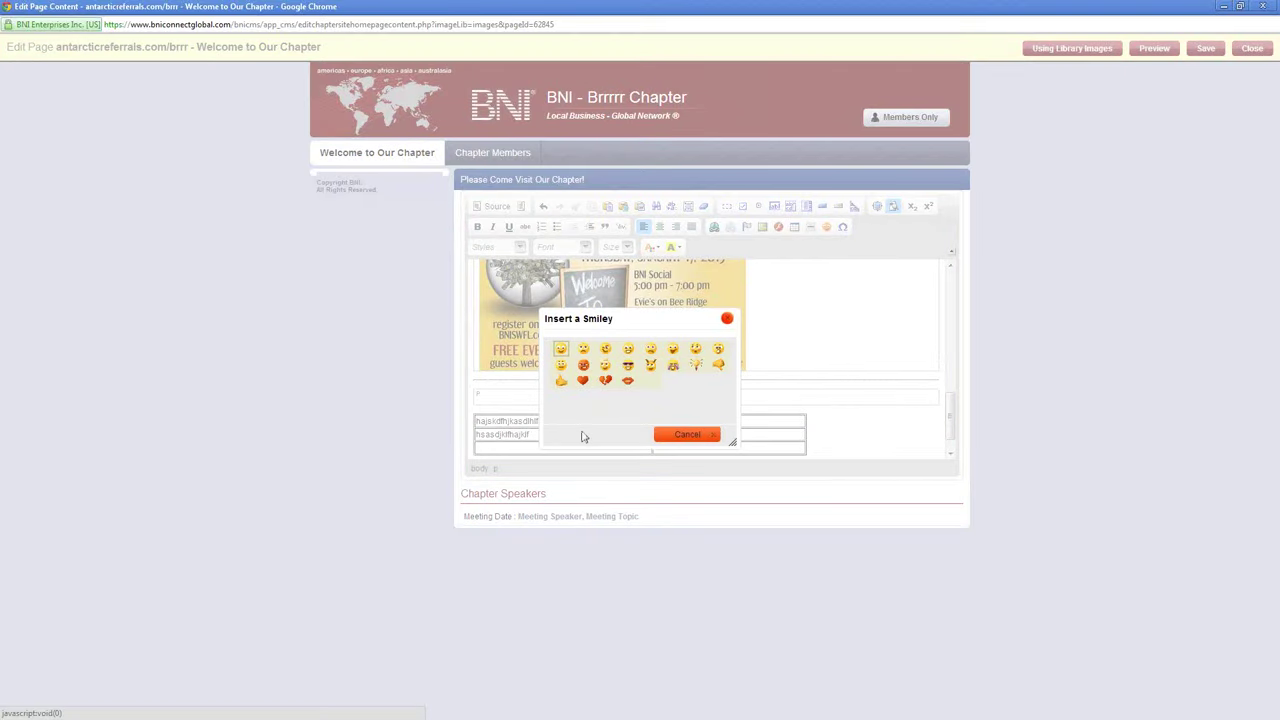
{"action": "left_click", "coordinate": [728, 321]}
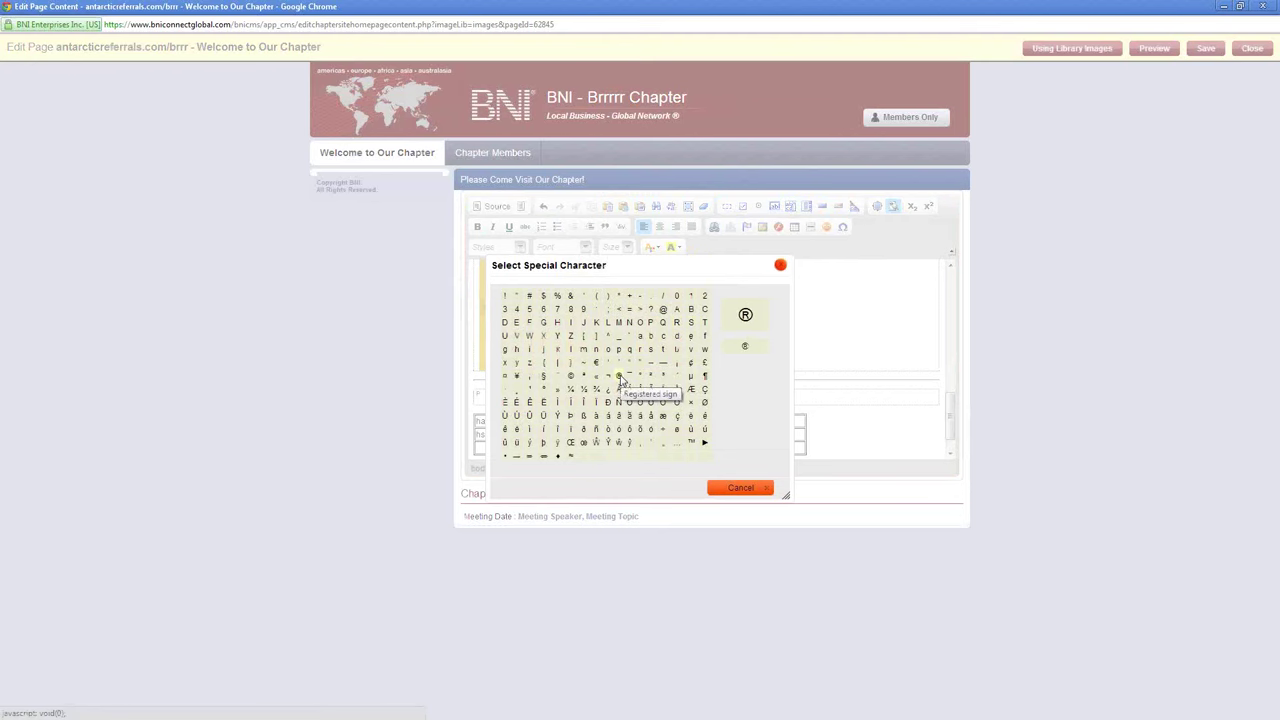
{"action": "left_click", "coordinate": [619, 376]}
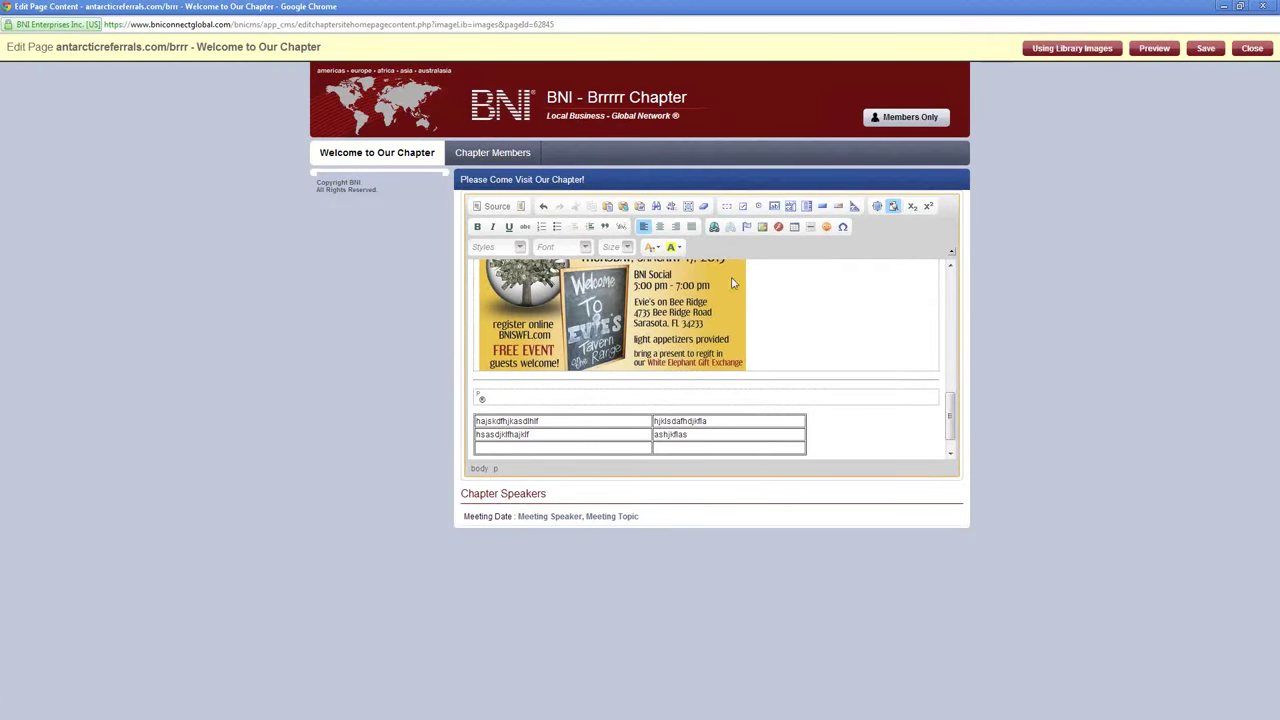
Step: Apply the Blue Title style, Tahoma font and size 28 to the text of the "Search our members" paragraph
{"action": "scroll", "coordinate": [600, 380], "scroll_direction": "up", "scroll_amount": 5}
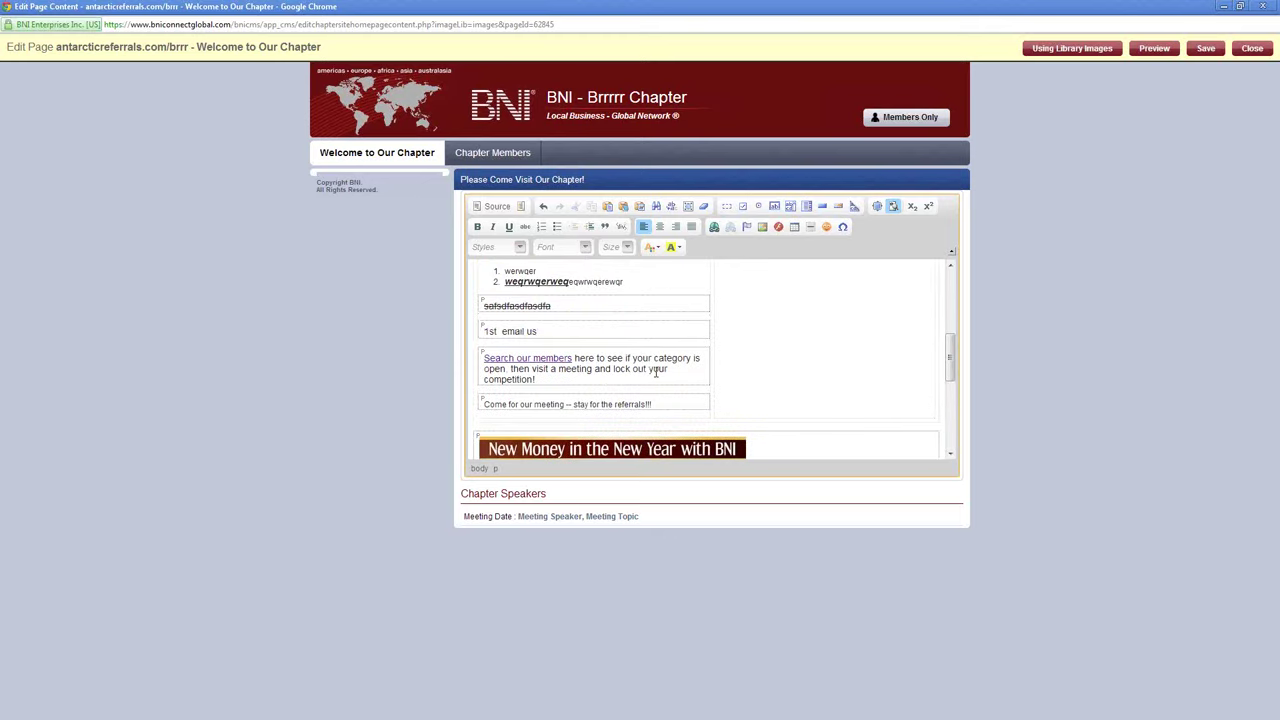
{"action": "left_click", "coordinate": [520, 248]}
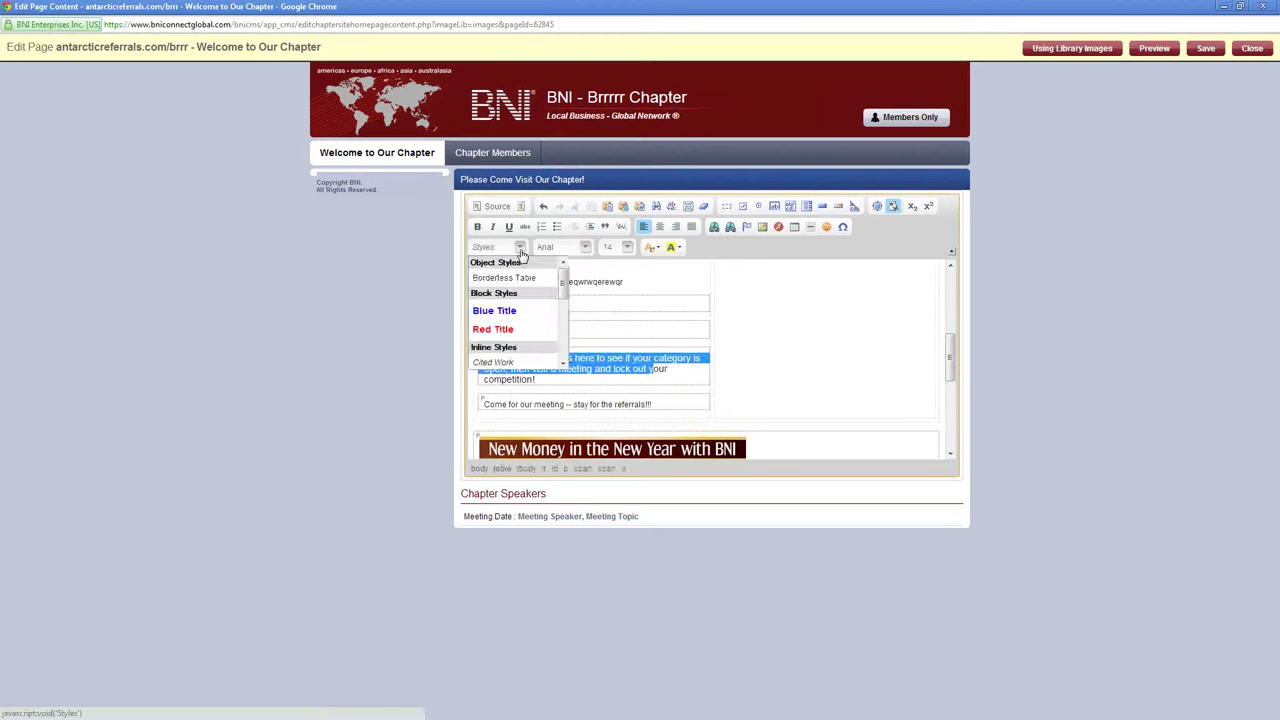
{"action": "left_click", "coordinate": [500, 311]}
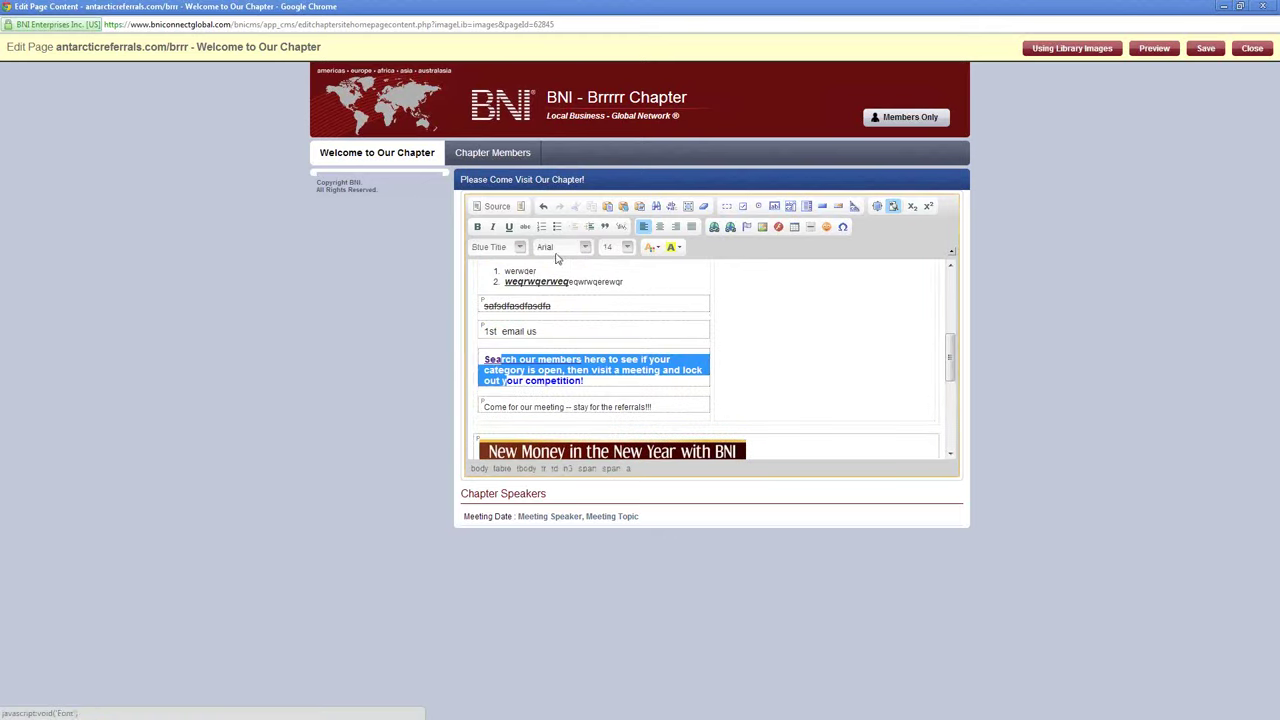
{"action": "left_click", "coordinate": [585, 247]}
{"action": "left_click", "coordinate": [578, 331]}
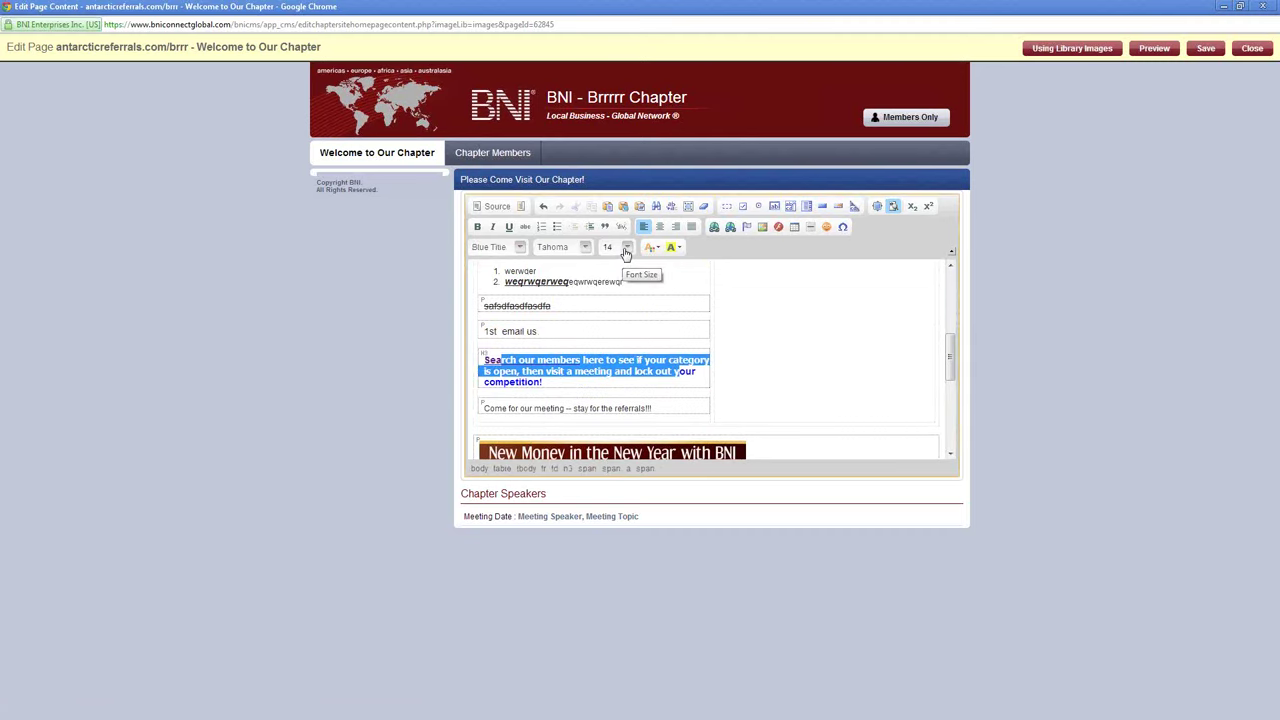
{"action": "left_click", "coordinate": [627, 247]}
{"action": "scroll", "coordinate": [630, 320], "scroll_direction": "down", "scroll_amount": 4}
{"action": "left_click", "coordinate": [625, 328]}
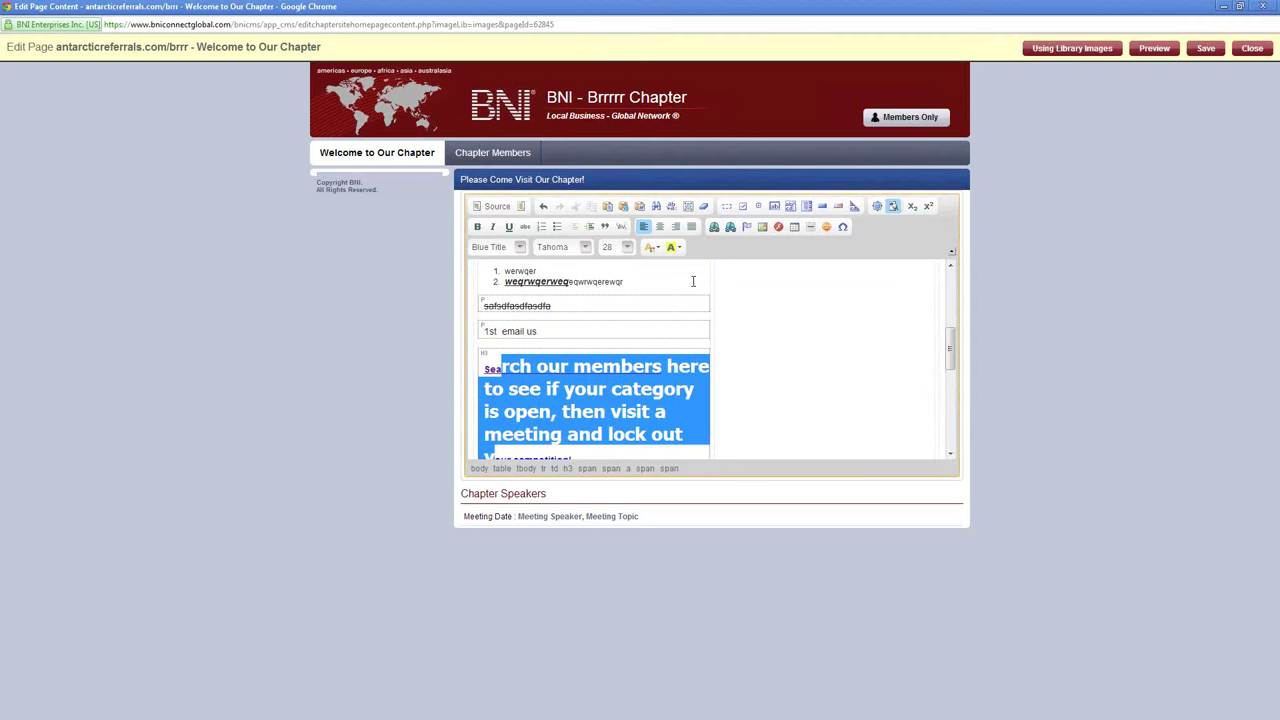
Step: Color the selected "Search our members" text lime and give it a turquoise background
{"action": "left_click", "coordinate": [656, 247]}
{"action": "left_click", "coordinate": [687, 313]}
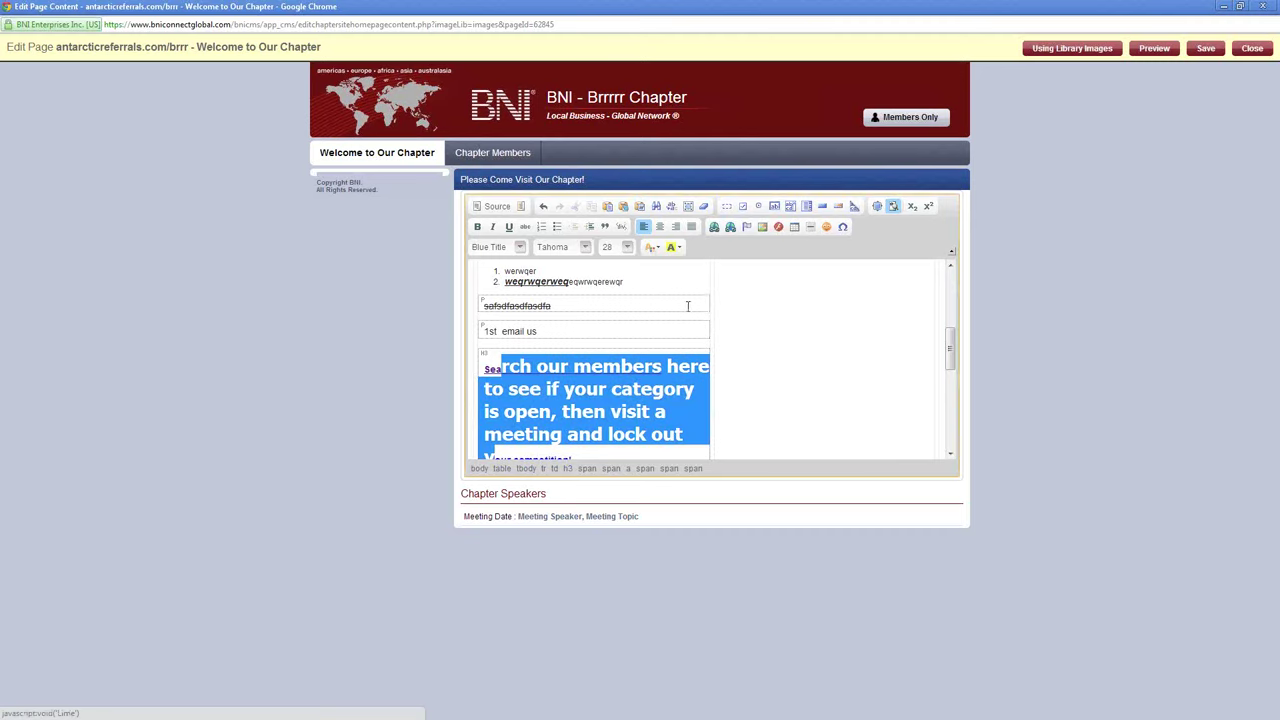
{"action": "left_click", "coordinate": [673, 247]}
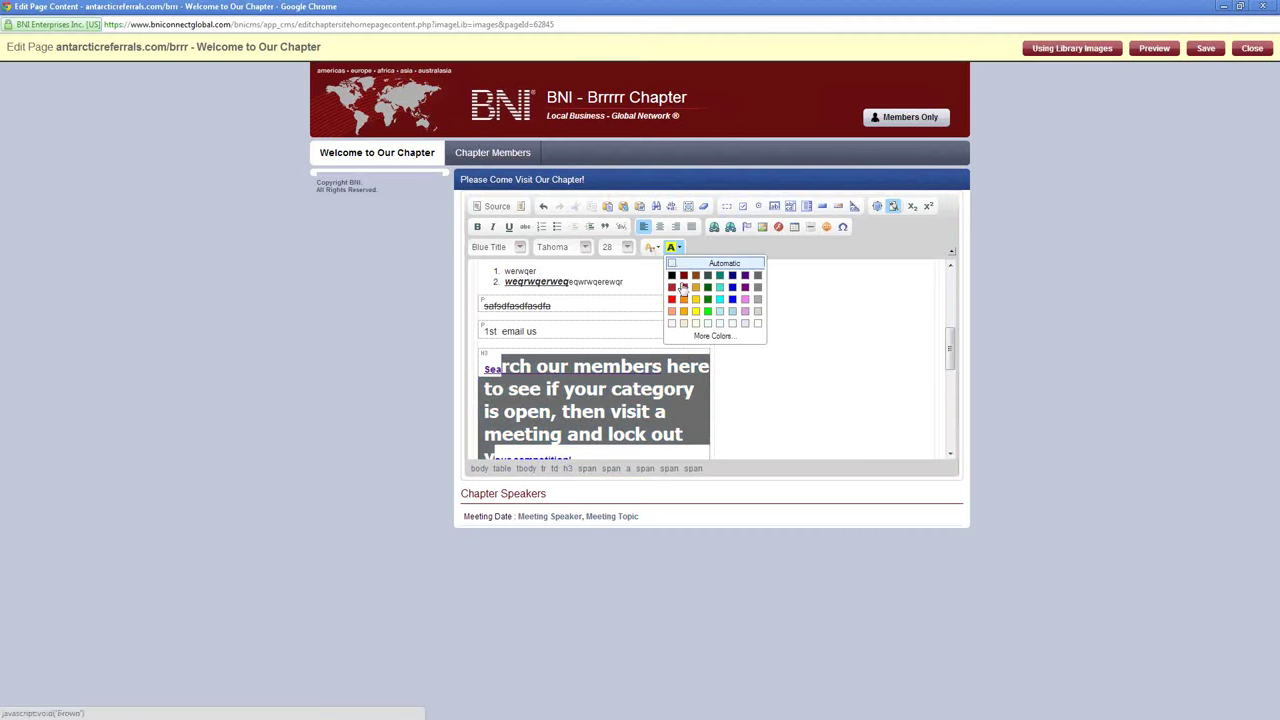
{"action": "left_click", "coordinate": [722, 323]}
{"action": "scroll", "coordinate": [664, 390], "scroll_direction": "down", "scroll_amount": 1}
{"action": "left_click", "coordinate": [664, 390]}
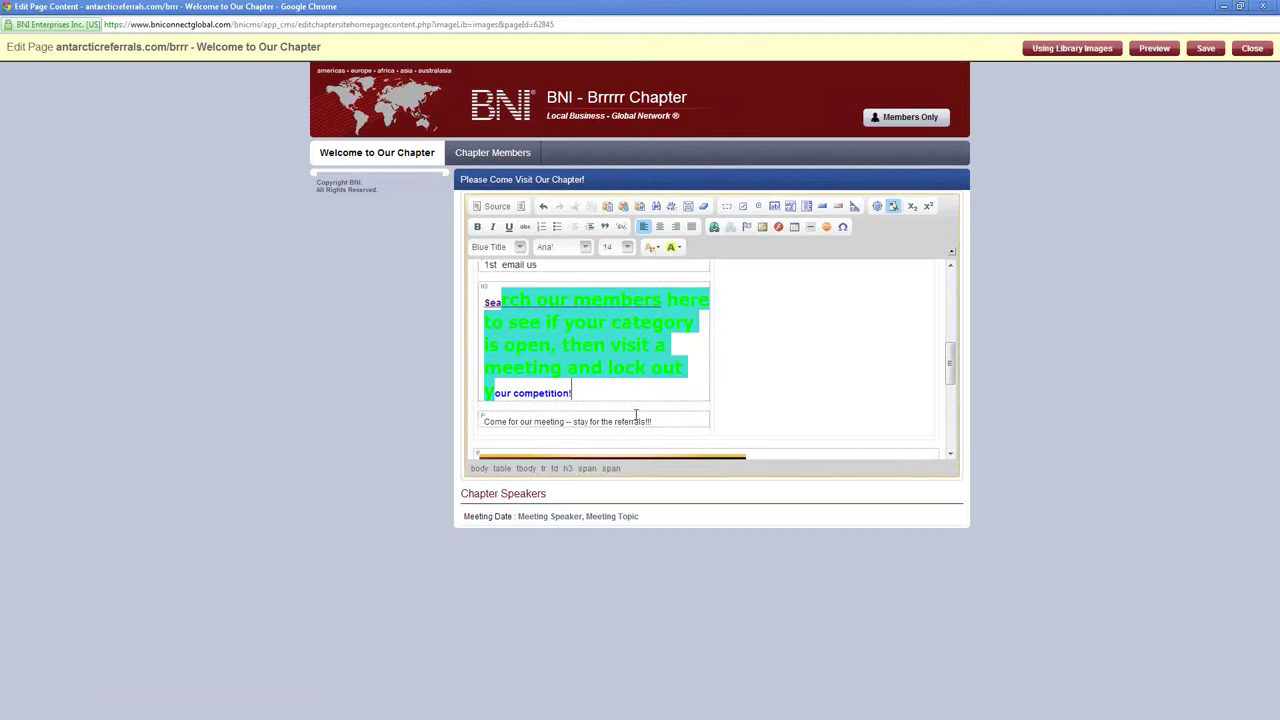
{"action": "scroll", "coordinate": [684, 381], "scroll_direction": "up", "scroll_amount": 5}
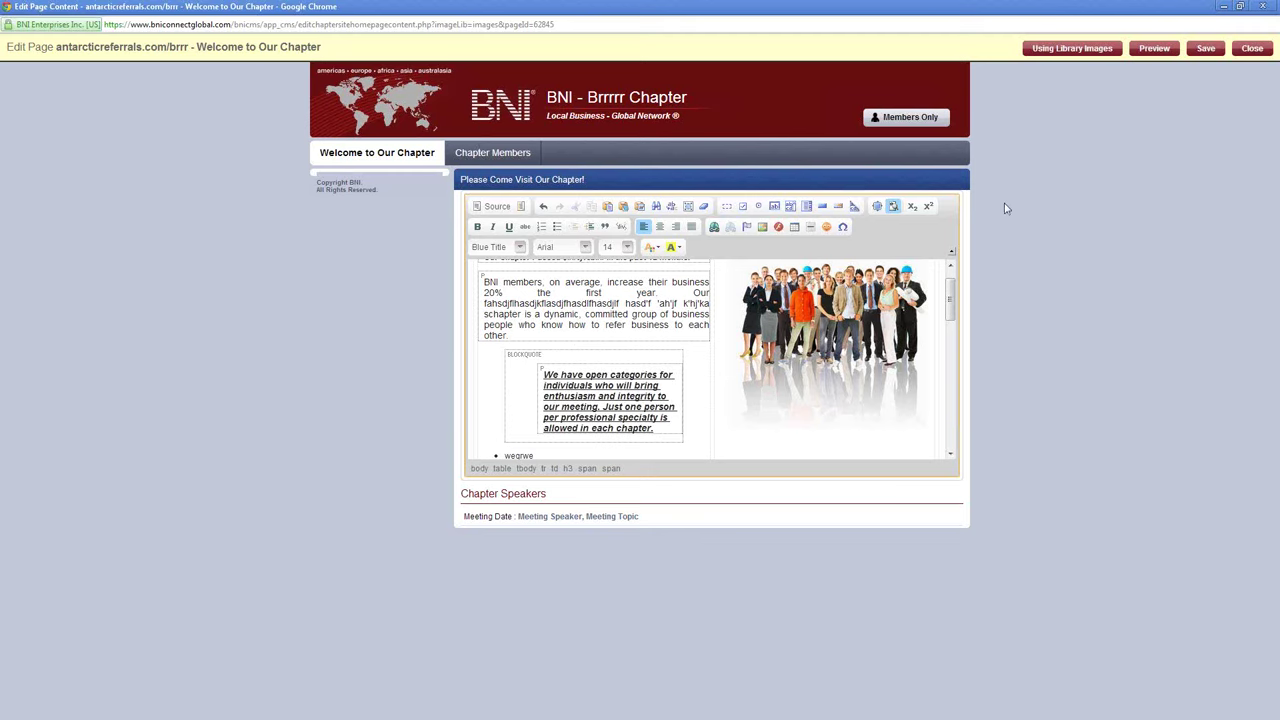
Step: Save the edited Welcome to Our Chapter page, review the saved layout down to the table, and close the page editor
{"action": "left_click", "coordinate": [1208, 50]}
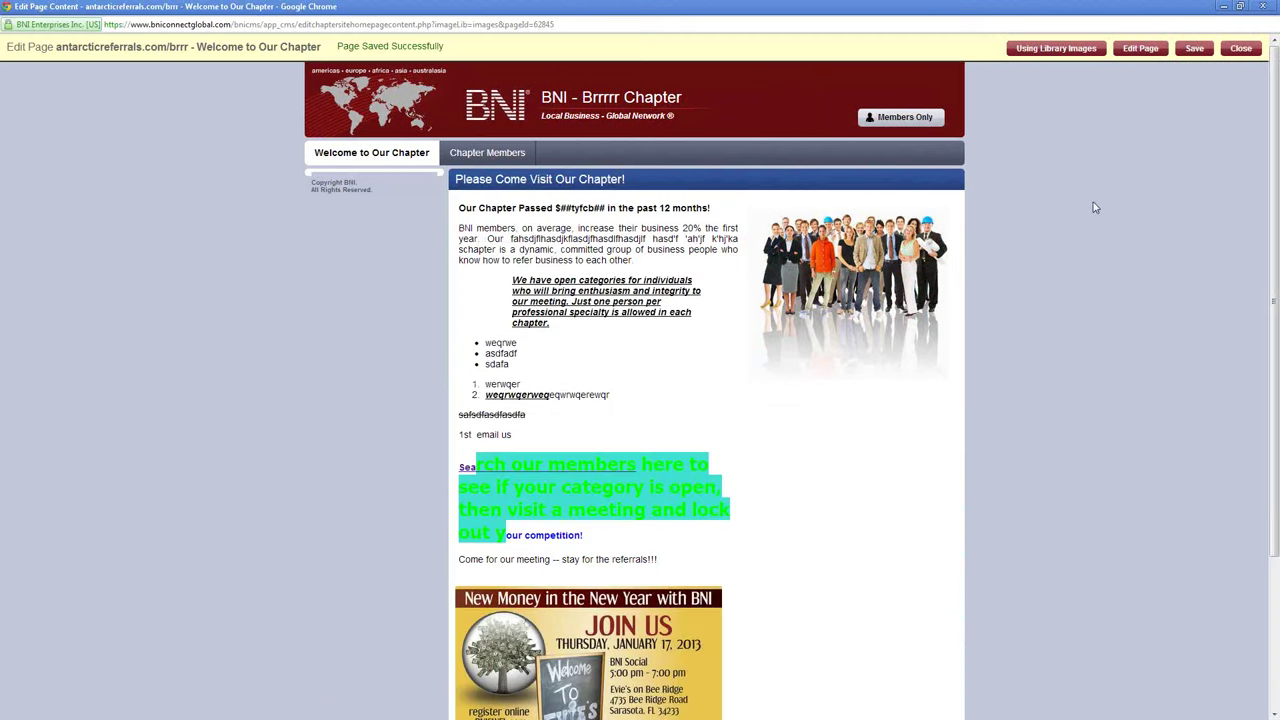
{"action": "scroll", "coordinate": [621, 272], "scroll_direction": "down", "scroll_amount": 2}
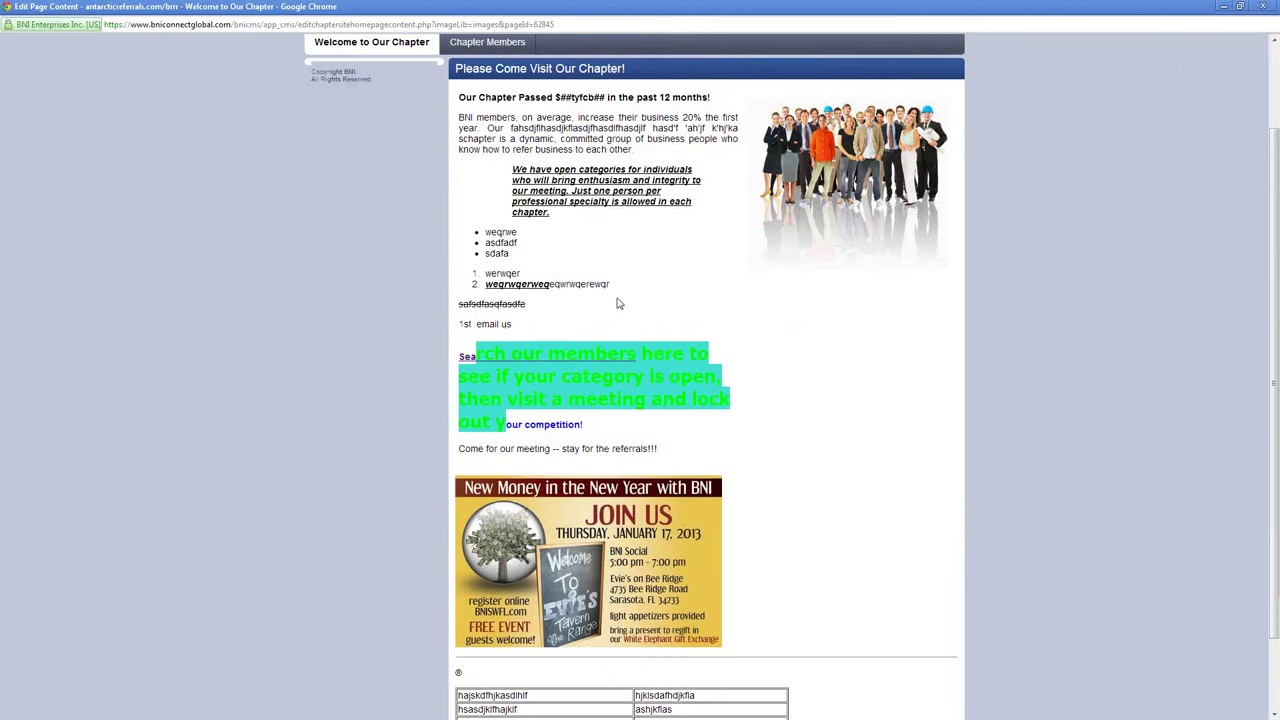
{"action": "scroll", "coordinate": [593, 440], "scroll_direction": "up", "scroll_amount": 2}
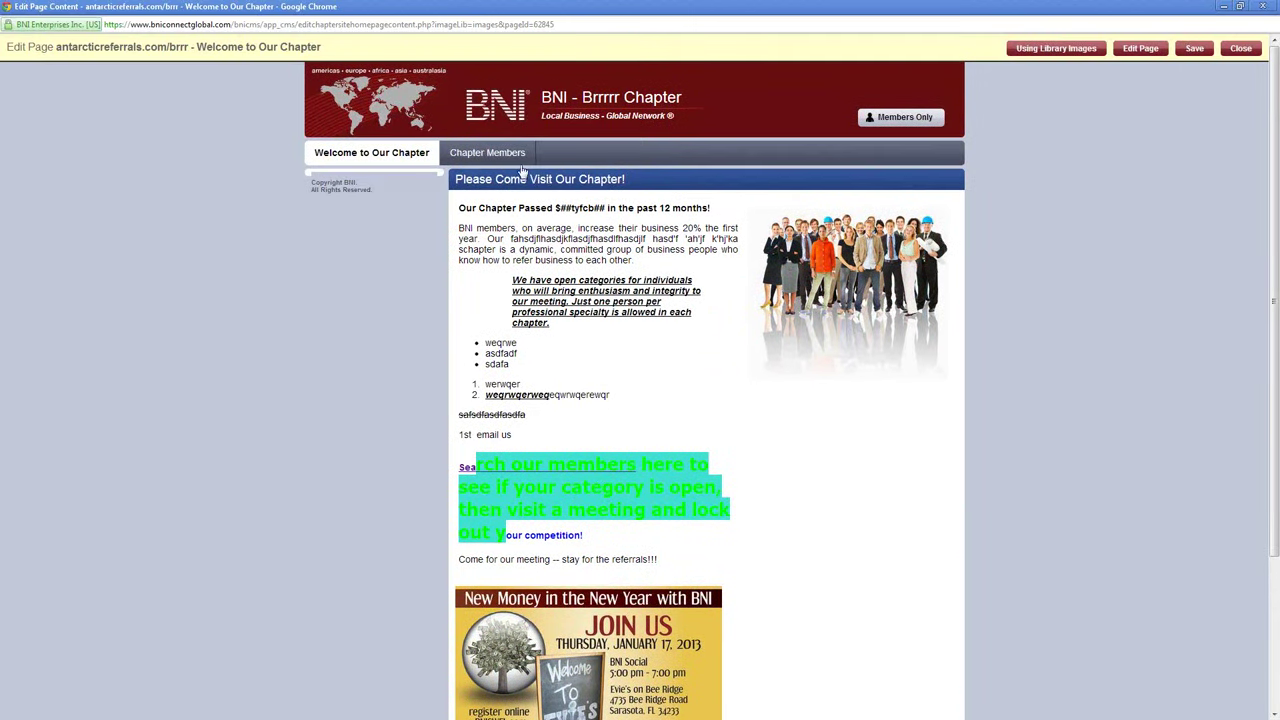
{"action": "scroll", "coordinate": [644, 402], "scroll_direction": "down", "scroll_amount": 3}
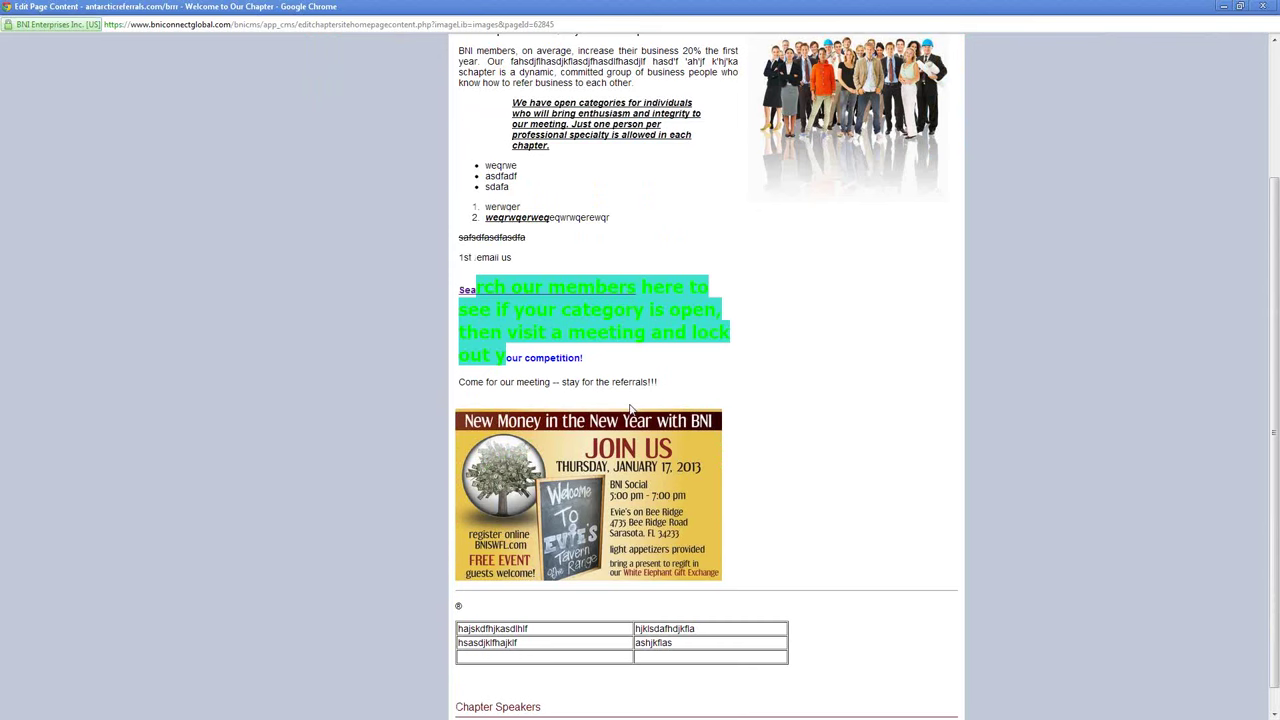
{"action": "scroll", "coordinate": [630, 408], "scroll_direction": "up", "scroll_amount": 3}
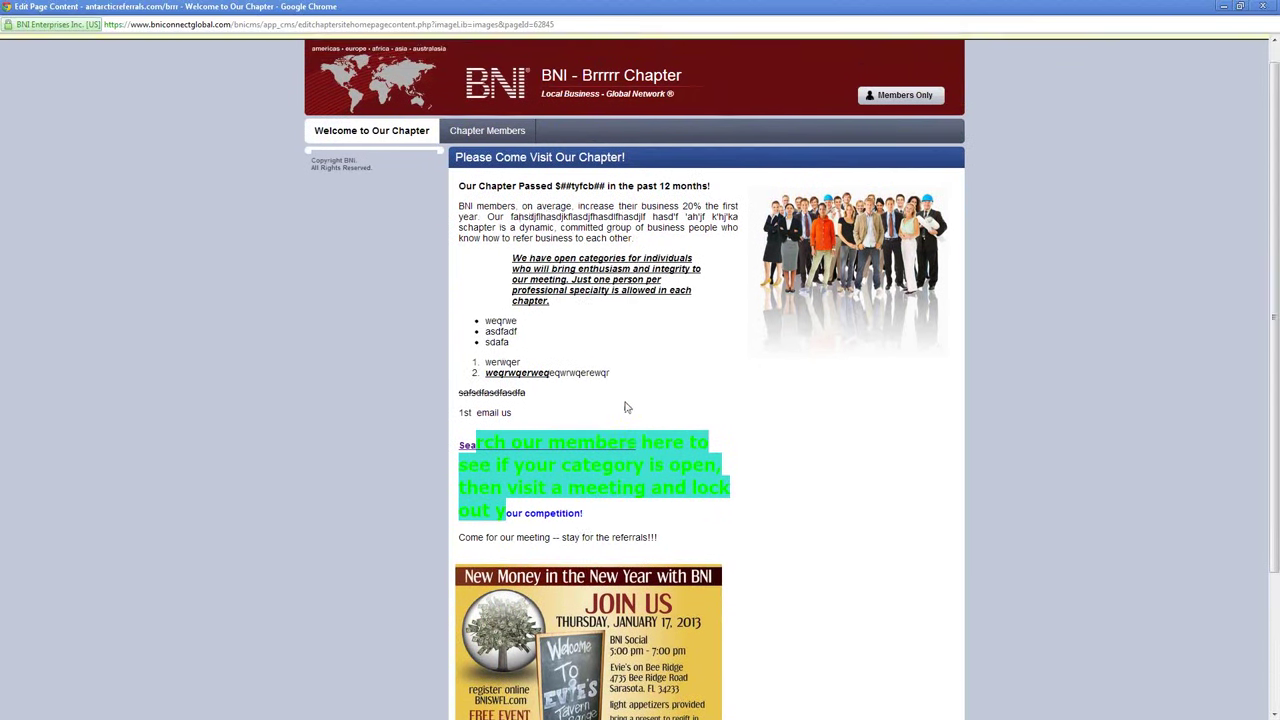
{"action": "scroll", "coordinate": [627, 407], "scroll_direction": "up", "scroll_amount": 1}
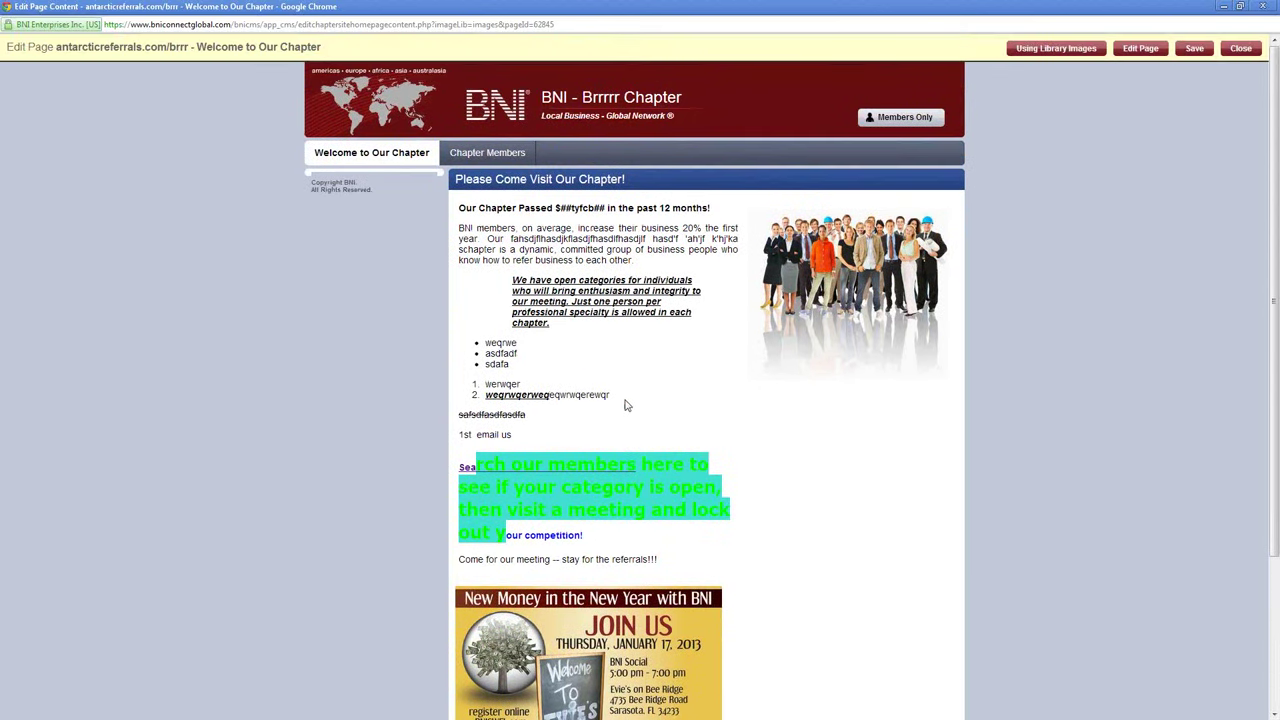
{"action": "left_click", "coordinate": [1240, 48]}
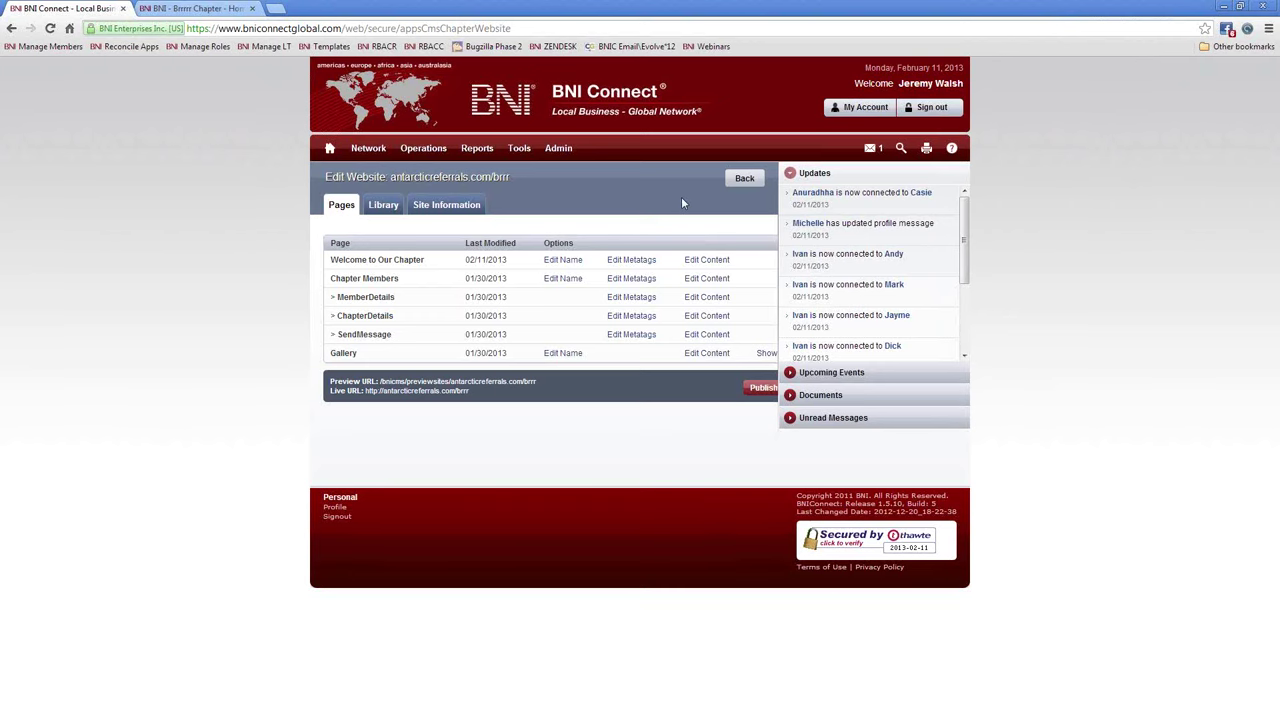
Step: Open the chapter site's preview URL, check the edited home page from start to end, and close both preview pages
{"action": "left_click", "coordinate": [434, 385]}
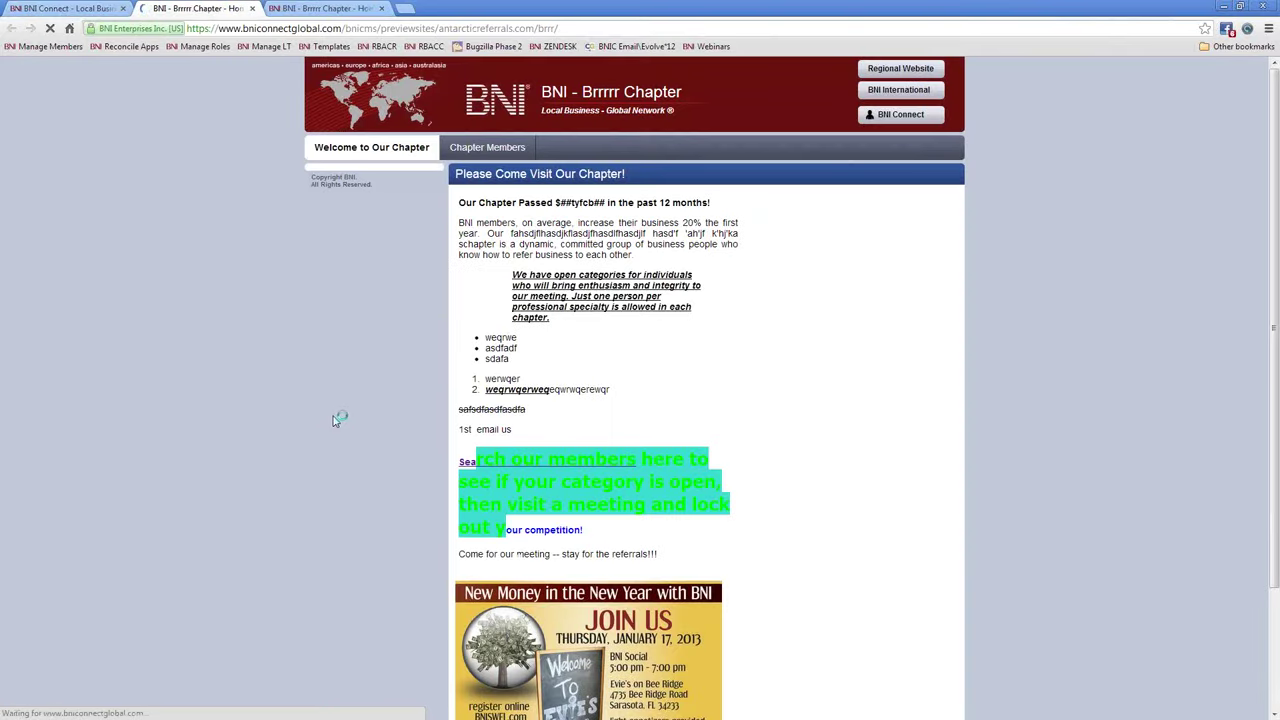
{"action": "scroll", "coordinate": [677, 373], "scroll_direction": "down", "scroll_amount": 3}
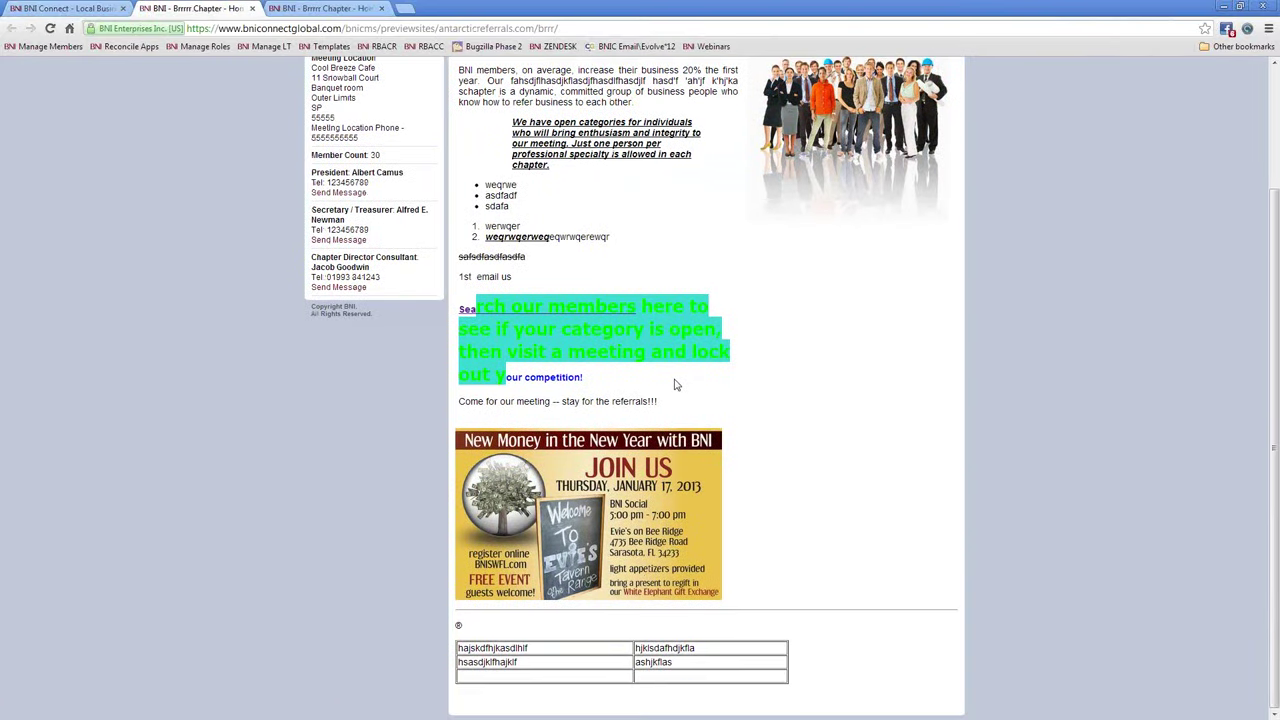
{"action": "scroll", "coordinate": [672, 388], "scroll_direction": "up", "scroll_amount": 4}
{"action": "left_click", "coordinate": [252, 8]}
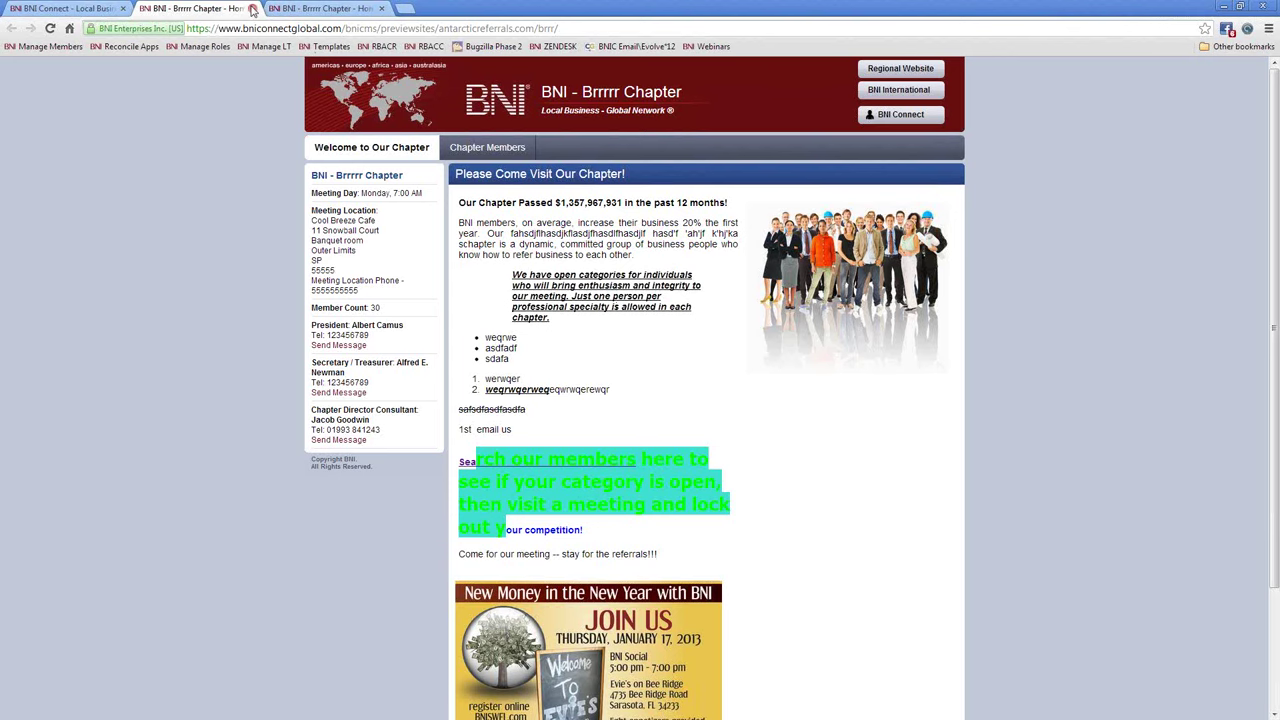
{"action": "left_click", "coordinate": [252, 8]}
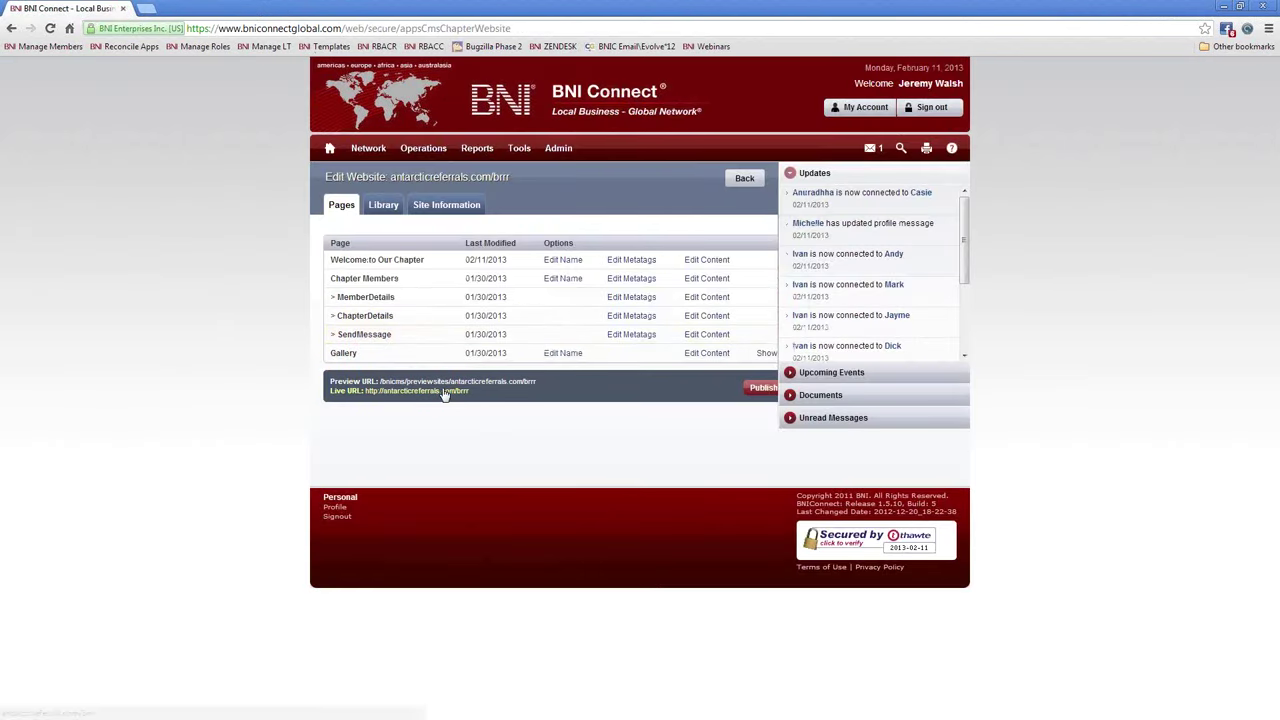
Step: Publish the chapter website, check the home page at the live URL antarcticreferrals.com/brrr, and close the live page
{"action": "left_click", "coordinate": [445, 392]}
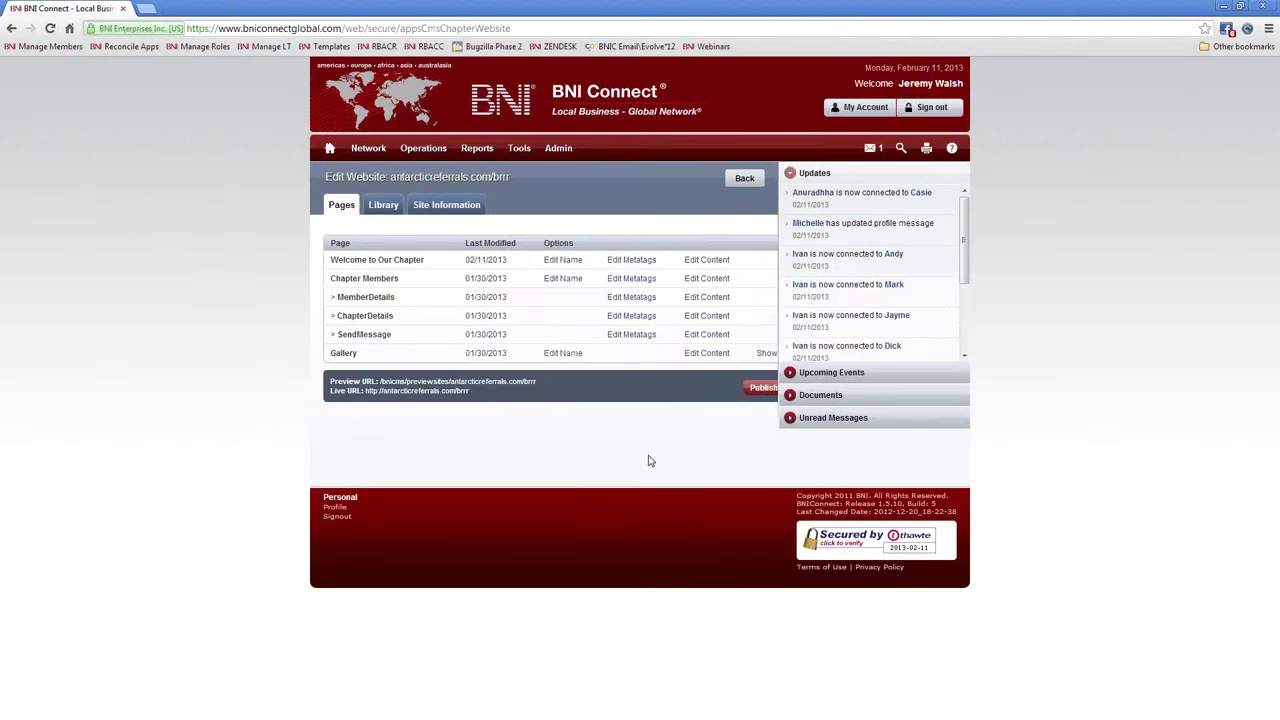
{"action": "left_click", "coordinate": [758, 391]}
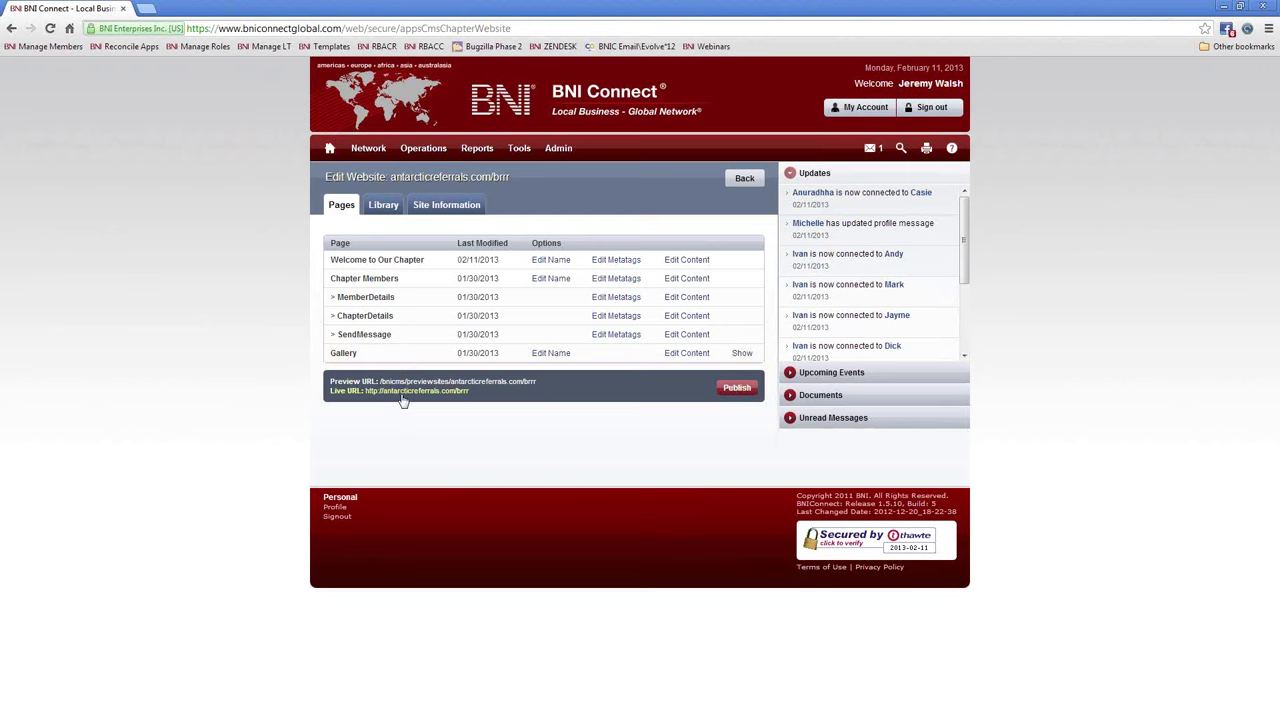
{"action": "left_click", "coordinate": [404, 391]}
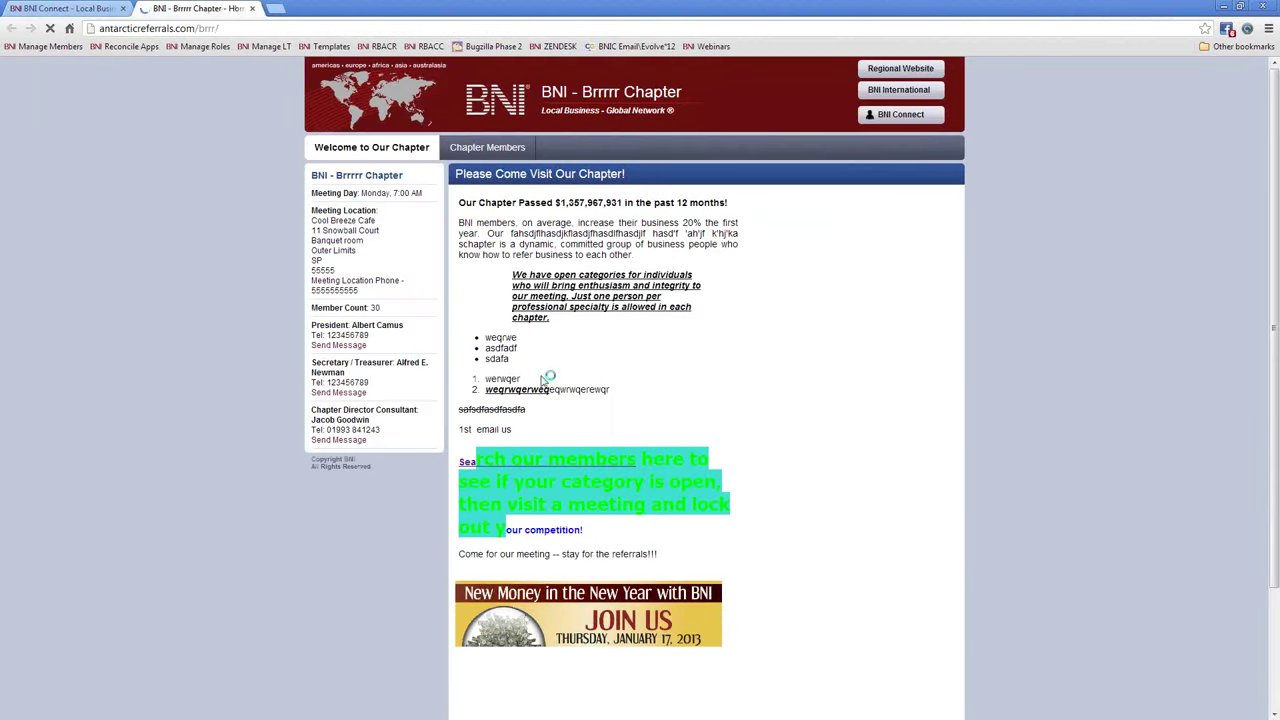
{"action": "scroll", "coordinate": [600, 470], "scroll_direction": "down", "scroll_amount": 3}
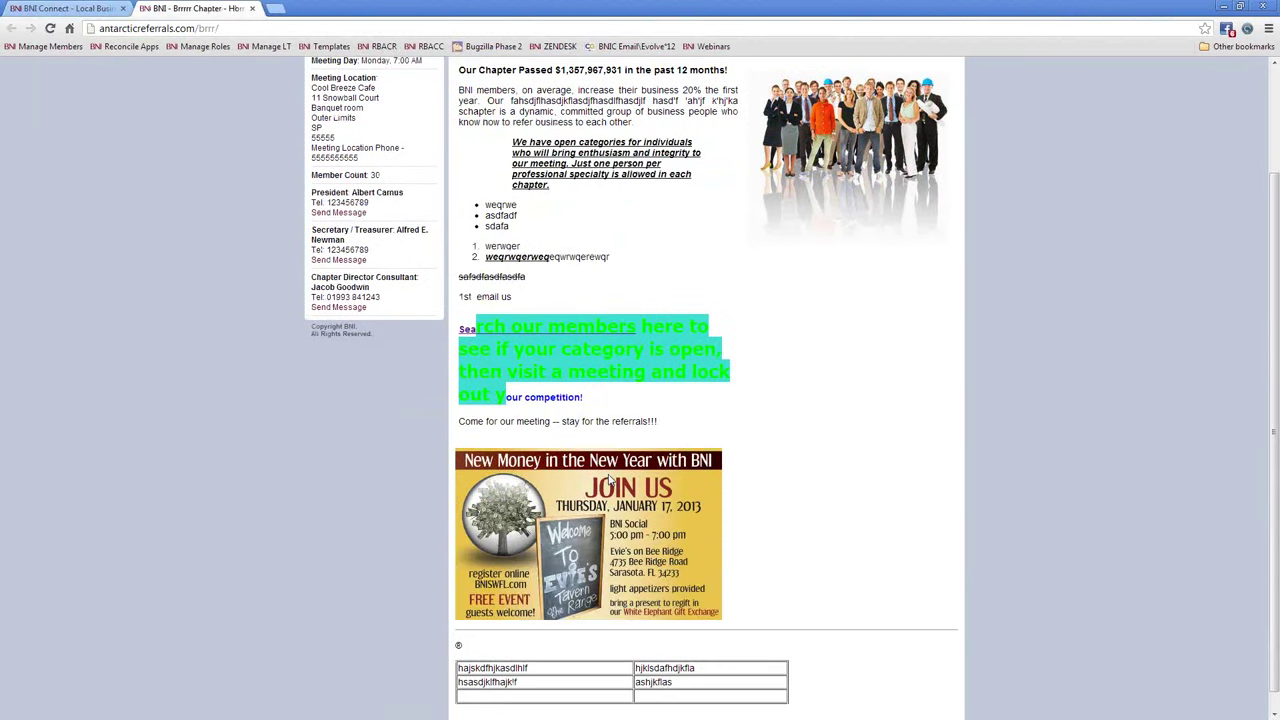
{"action": "scroll", "coordinate": [608, 478], "scroll_direction": "up", "scroll_amount": 3}
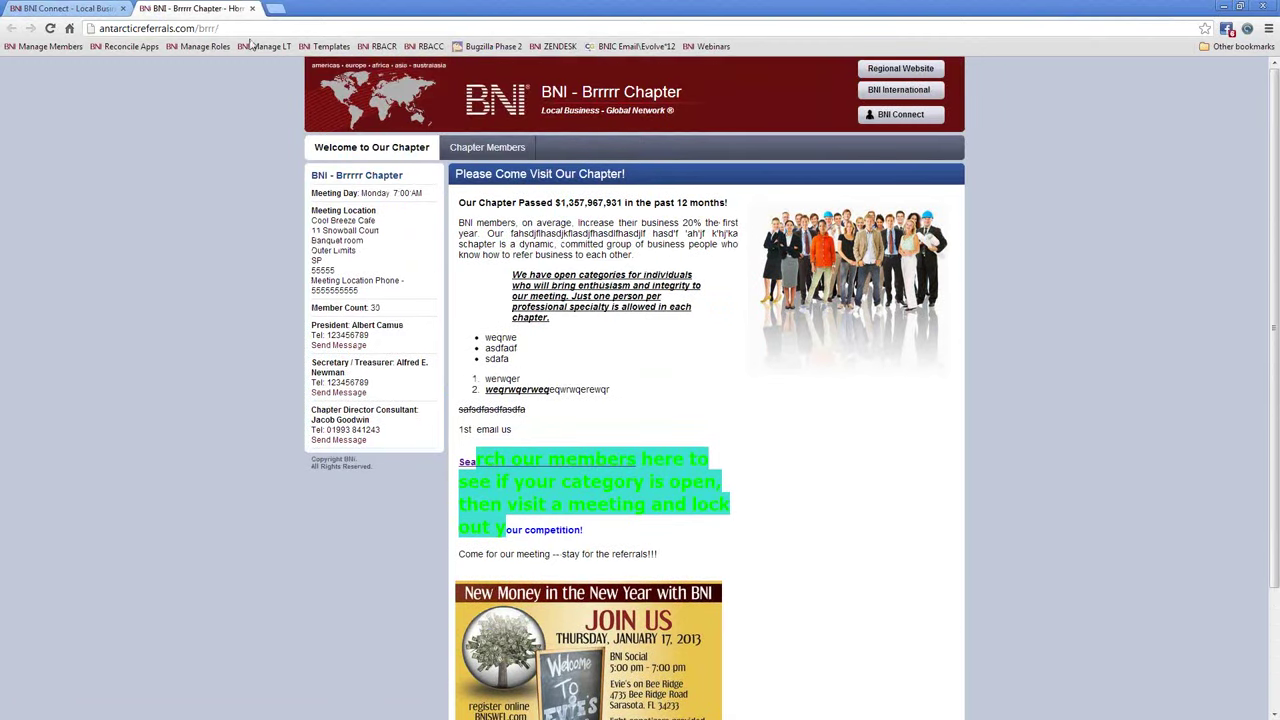
{"action": "left_click", "coordinate": [252, 8]}
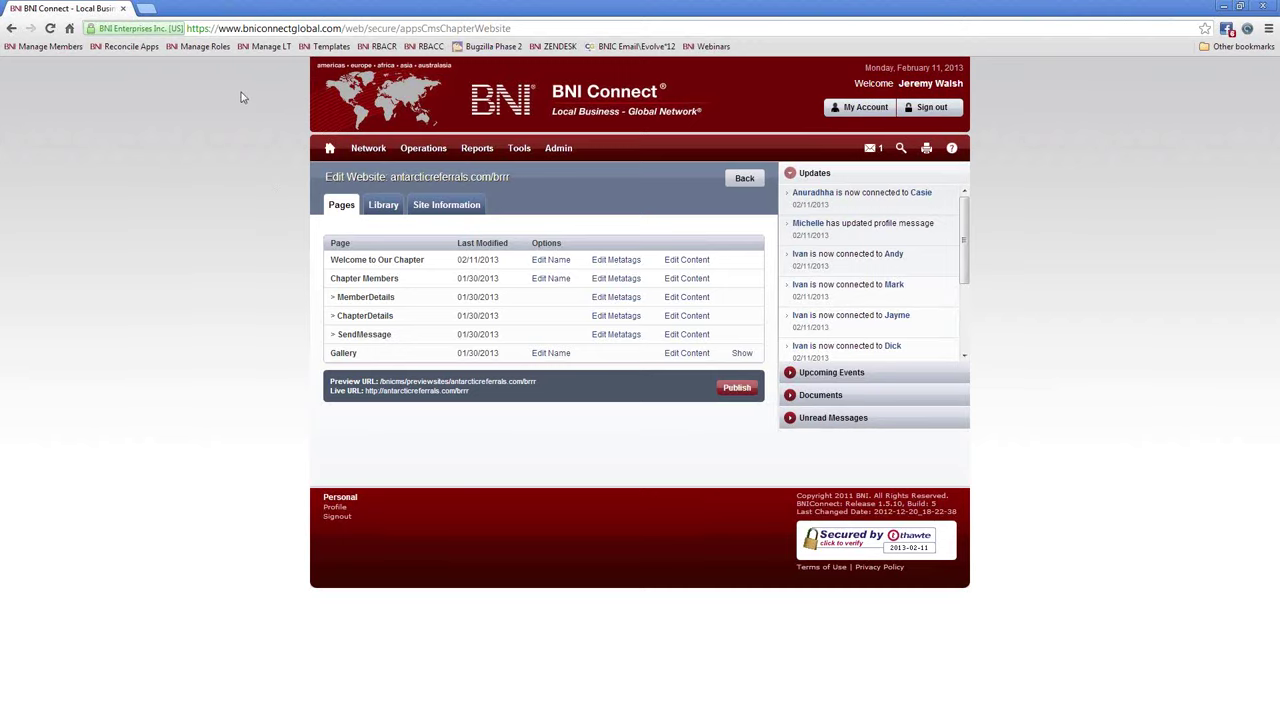
Step: Open the BNI Connect Global Support site, look over its webinar schedule and training topics, and return to the website's page list
{"action": "left_click", "coordinate": [952, 148]}
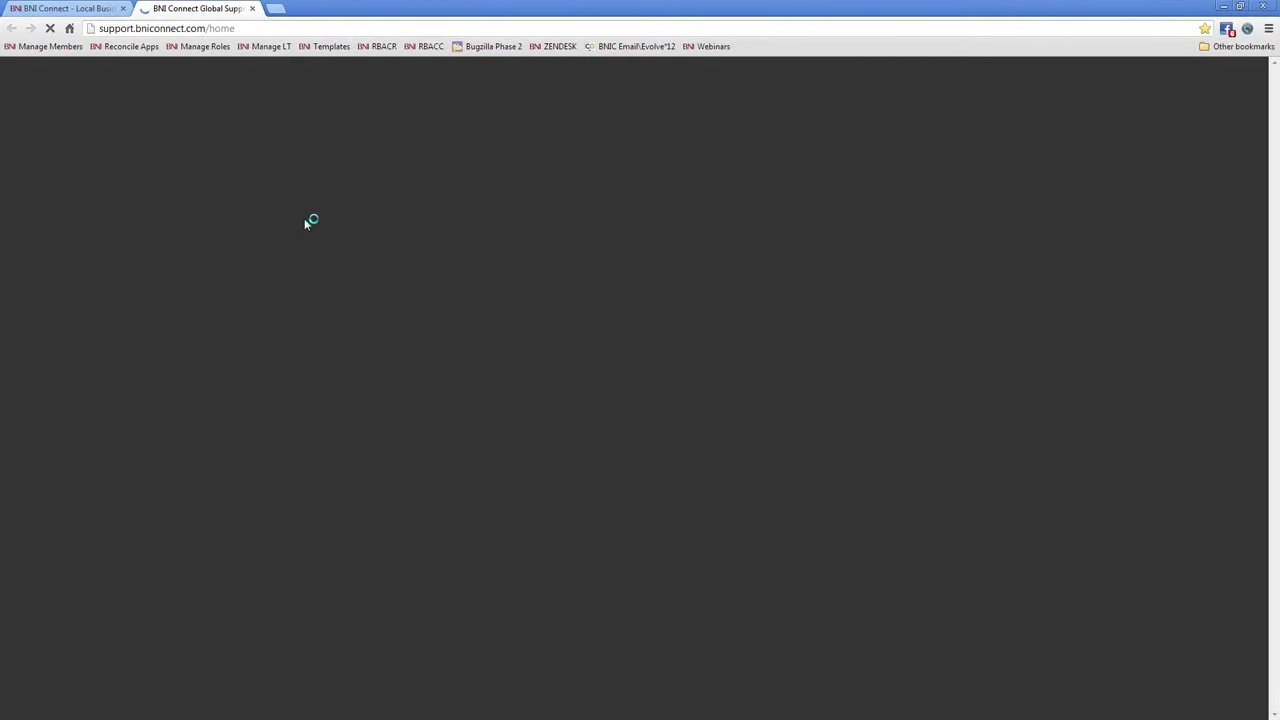
{"action": "scroll", "coordinate": [478, 316], "scroll_direction": "down", "scroll_amount": 3}
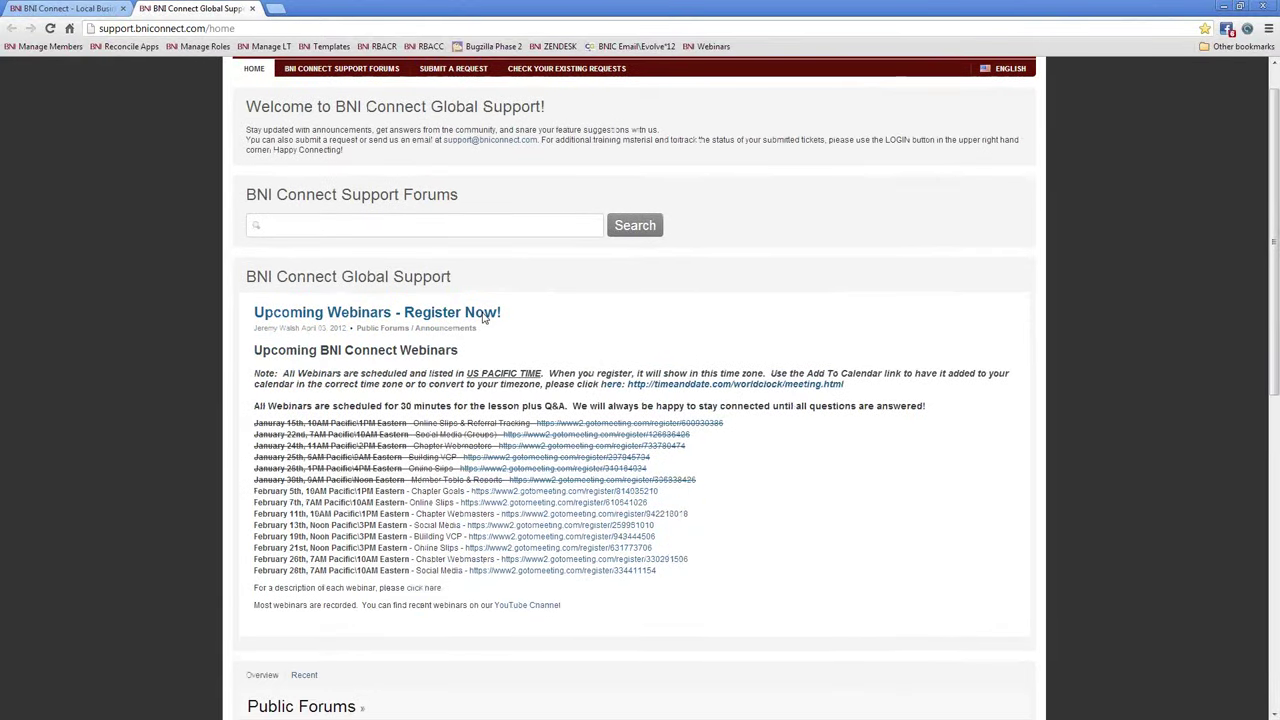
{"action": "scroll", "coordinate": [478, 332], "scroll_direction": "down", "scroll_amount": 5}
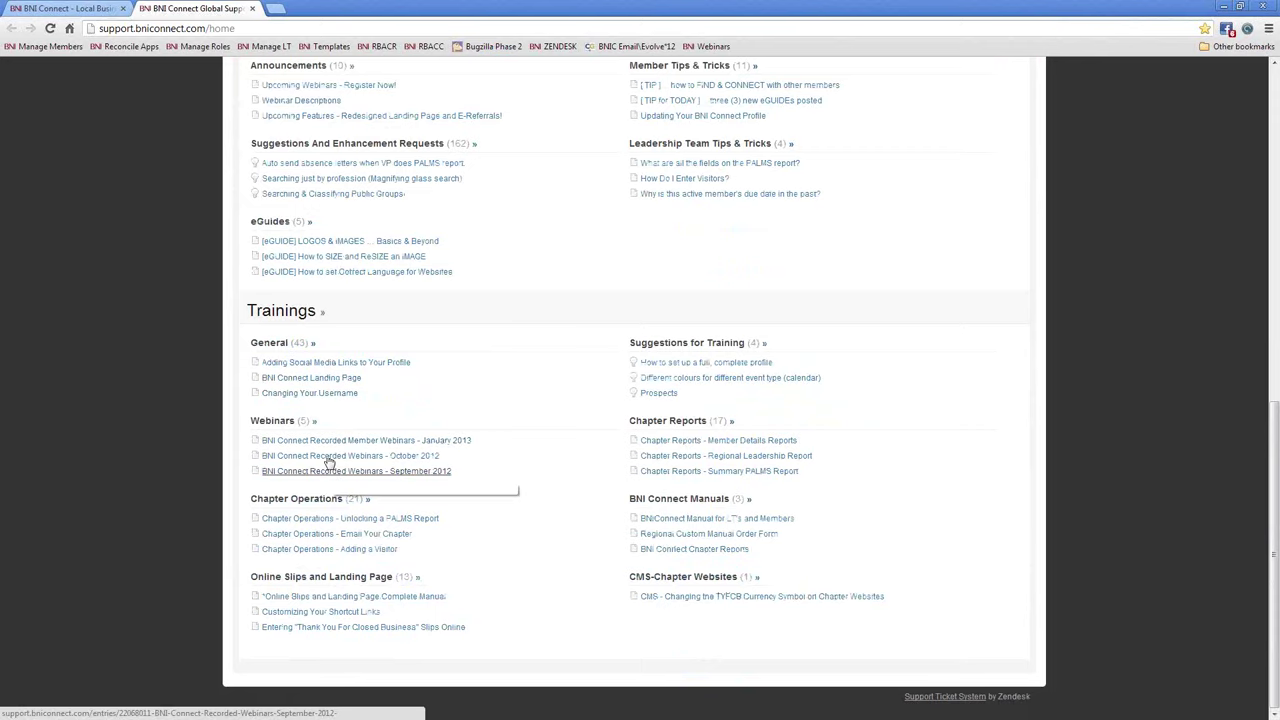
{"action": "left_click", "coordinate": [90, 12]}
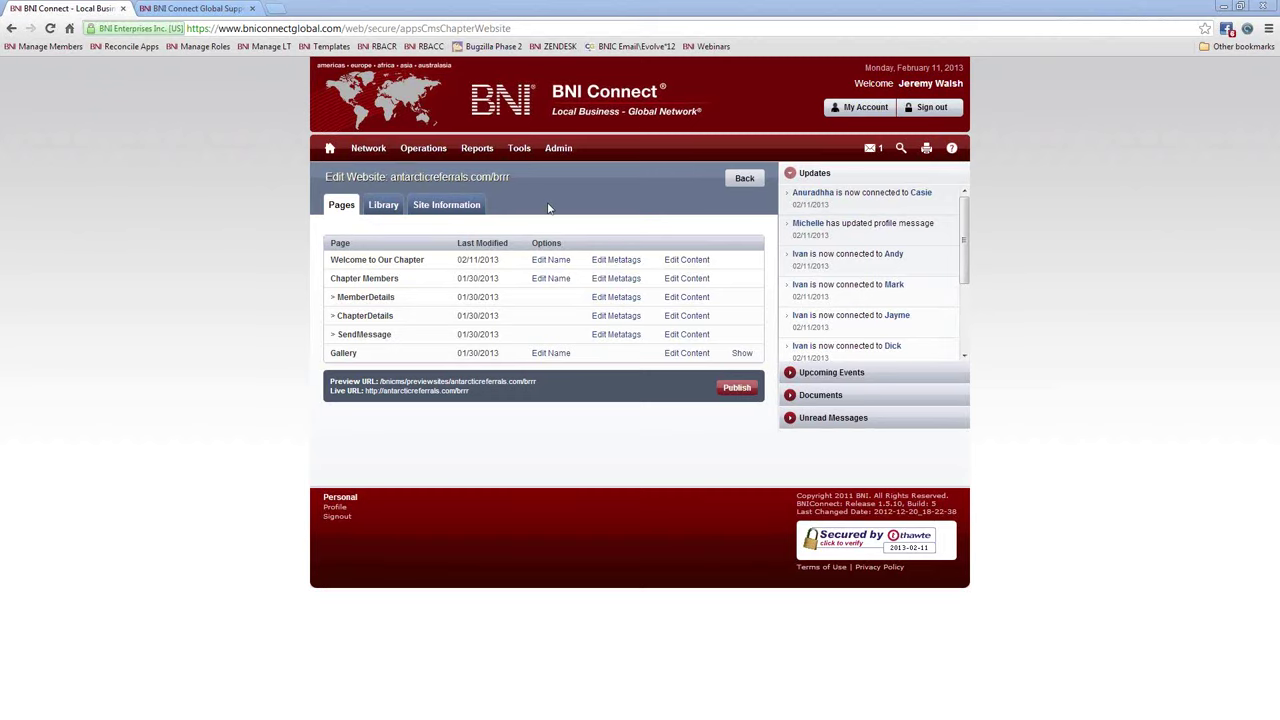
{"action": "mouse_move", "coordinate": [520, 152]}
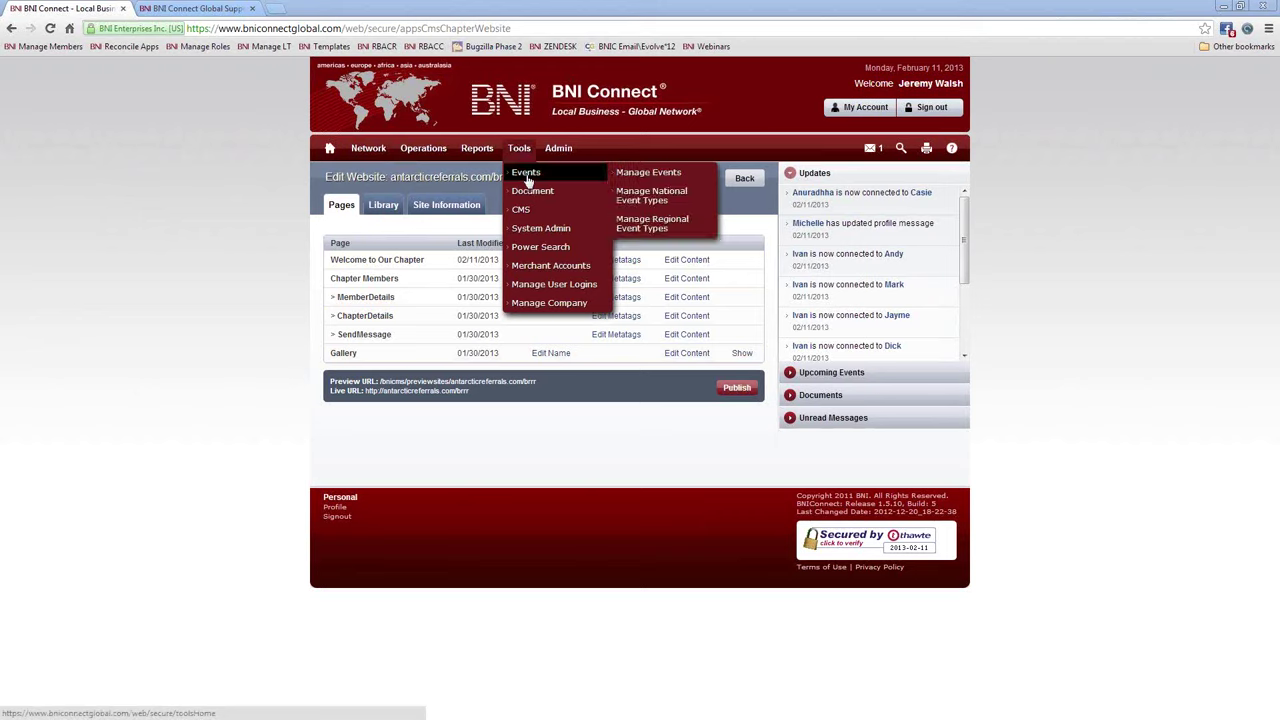
{"action": "mouse_move", "coordinate": [535, 214]}
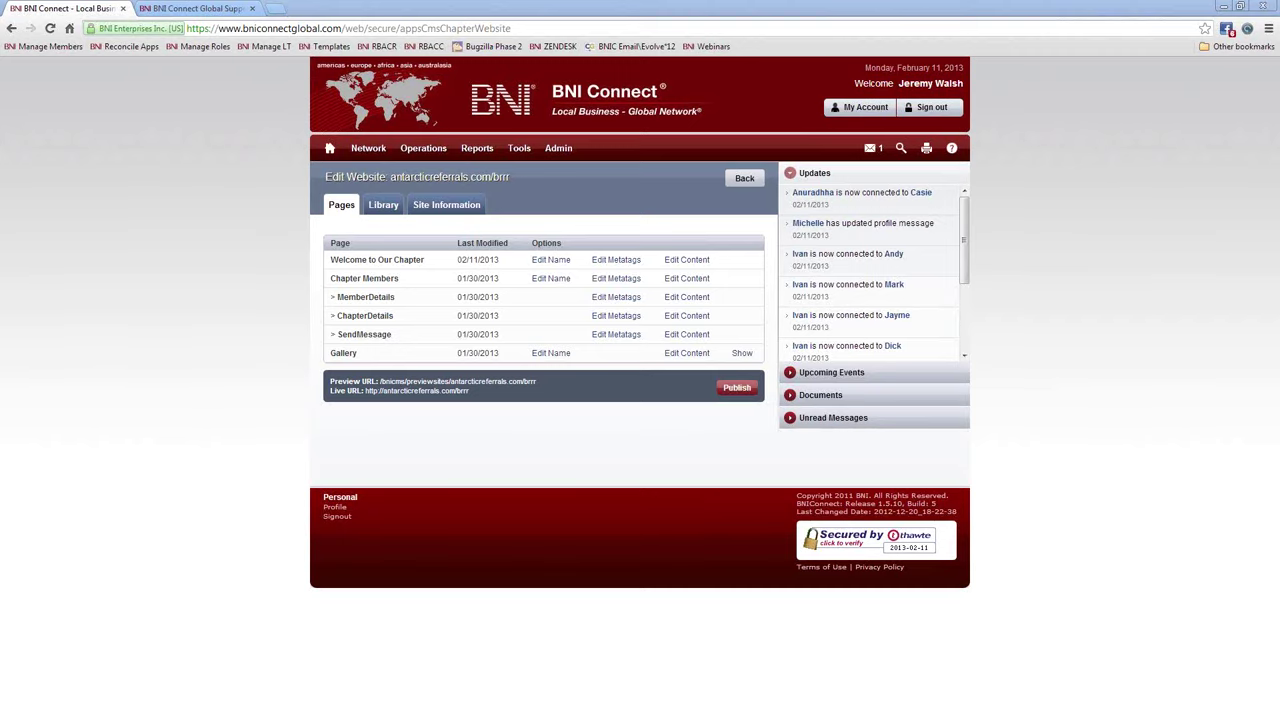
Step: Search the web for "bni scga" in a new browser tab and open the Bni-scga.com regional website
{"action": "left_click", "coordinate": [276, 8]}
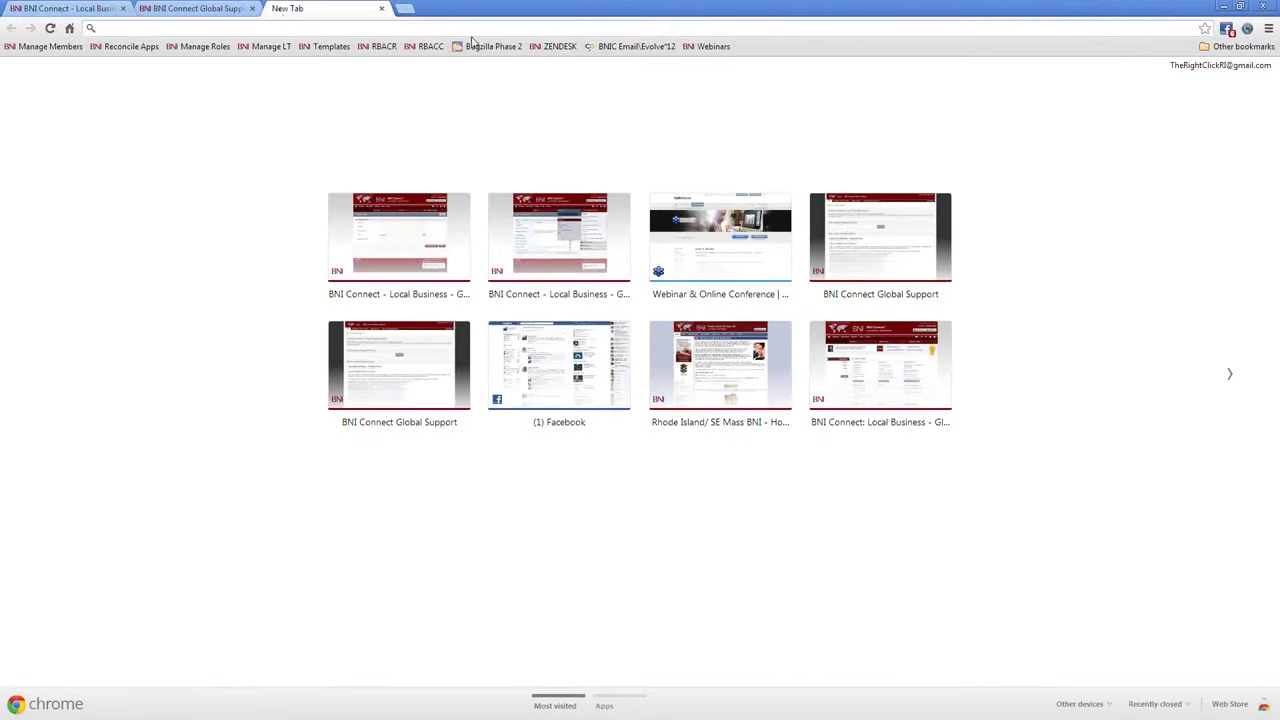
{"action": "type", "text": "bn"}
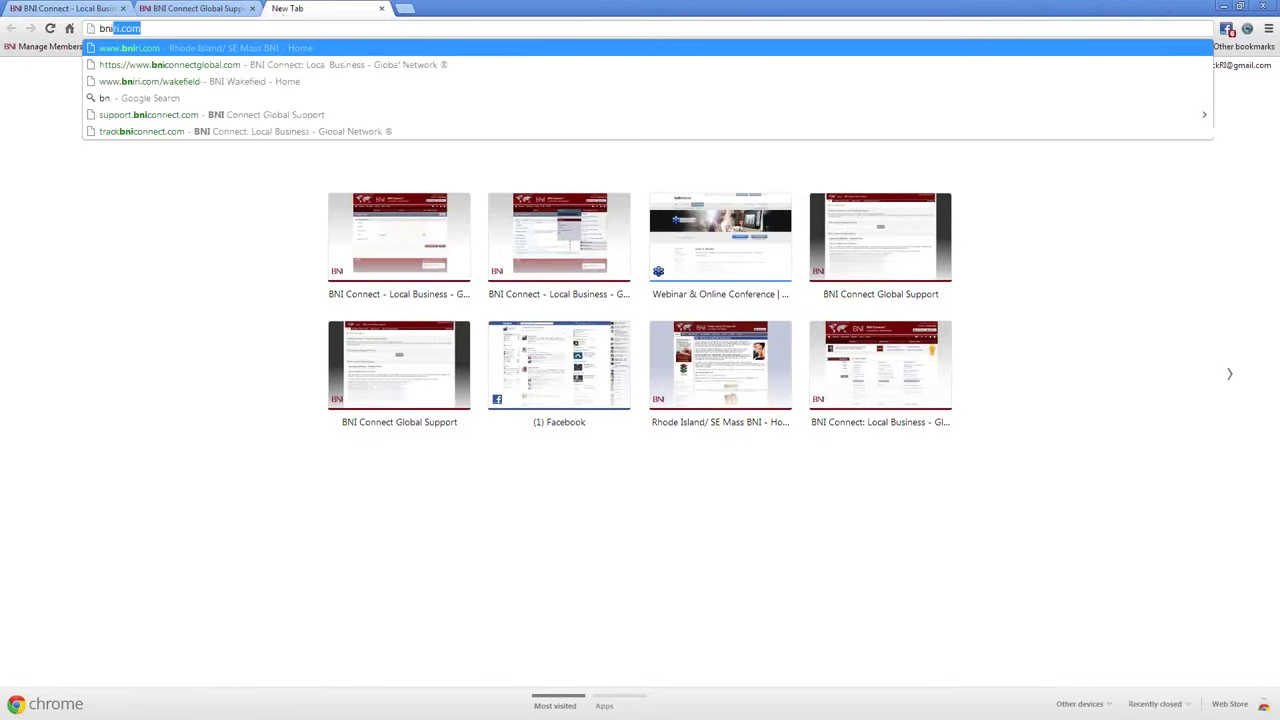
{"action": "type", "text": "i scg"}
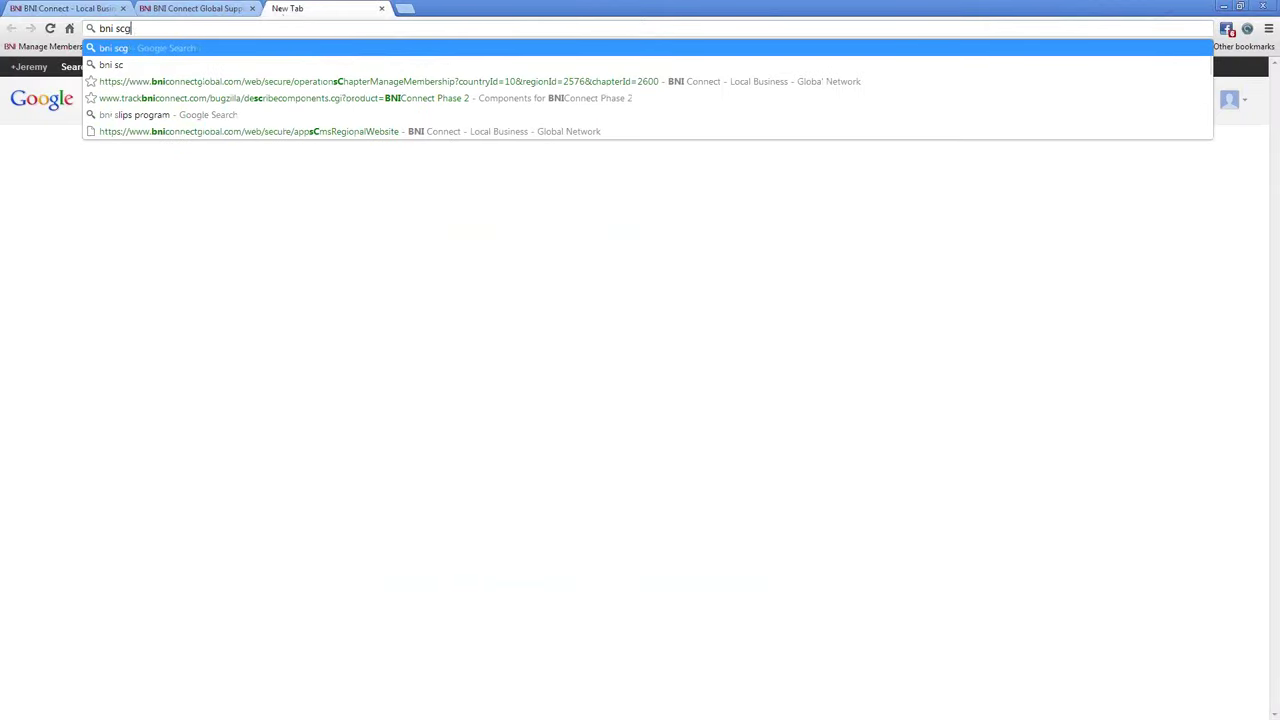
{"action": "type", "text": "a"}
{"action": "key", "text": "Return"}
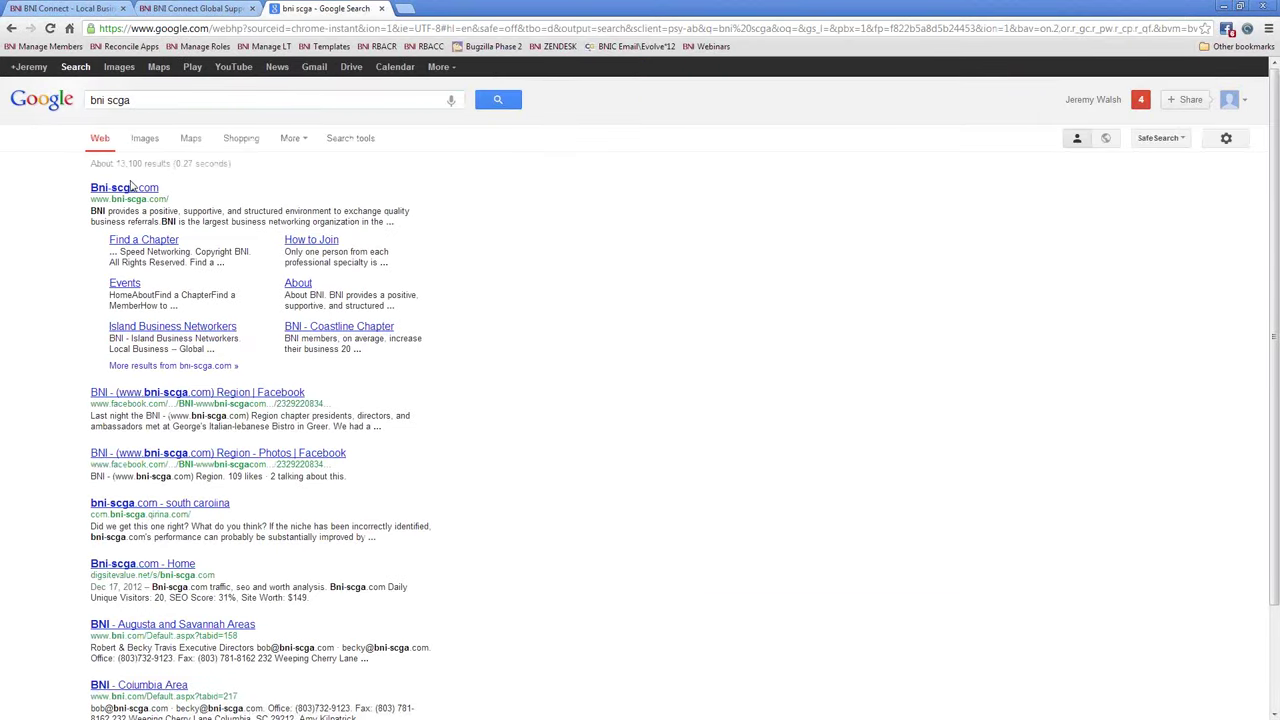
{"action": "left_click", "coordinate": [130, 188]}
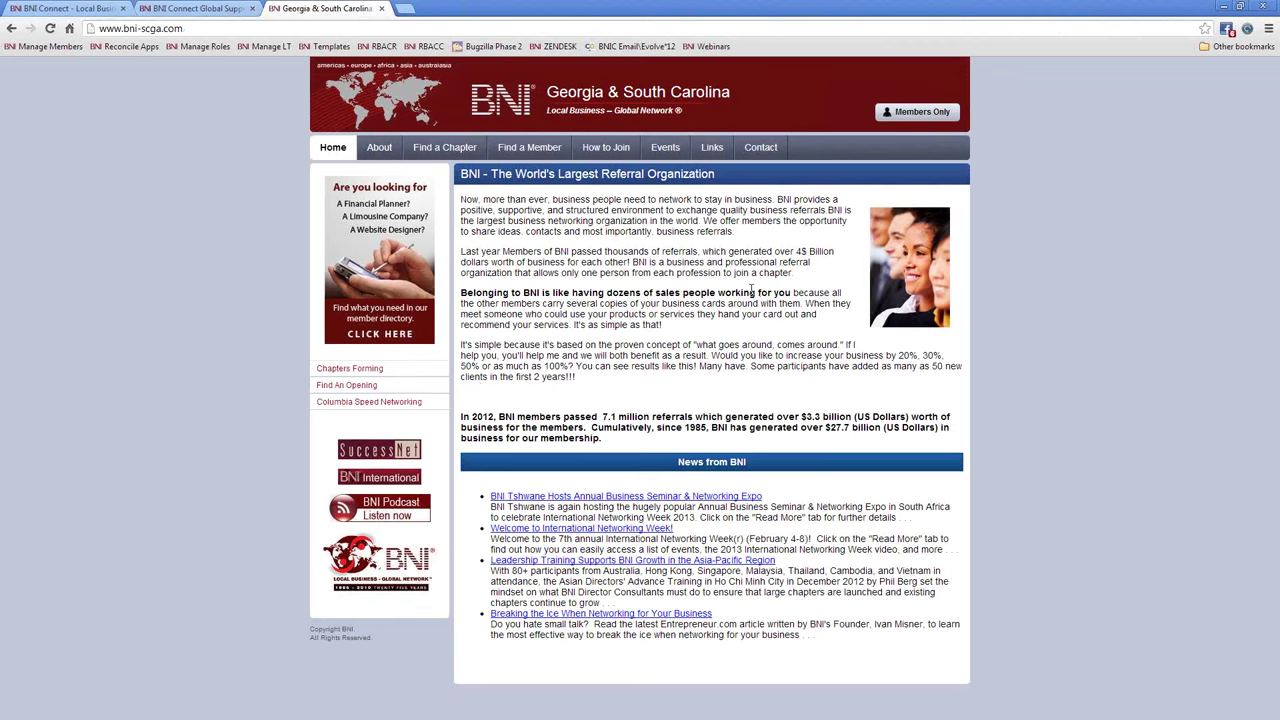
Step: List all chapters of the Georgia & South Carolina region without filters and open the details of BNI - Eastside Professional Network
{"action": "left_click", "coordinate": [445, 149]}
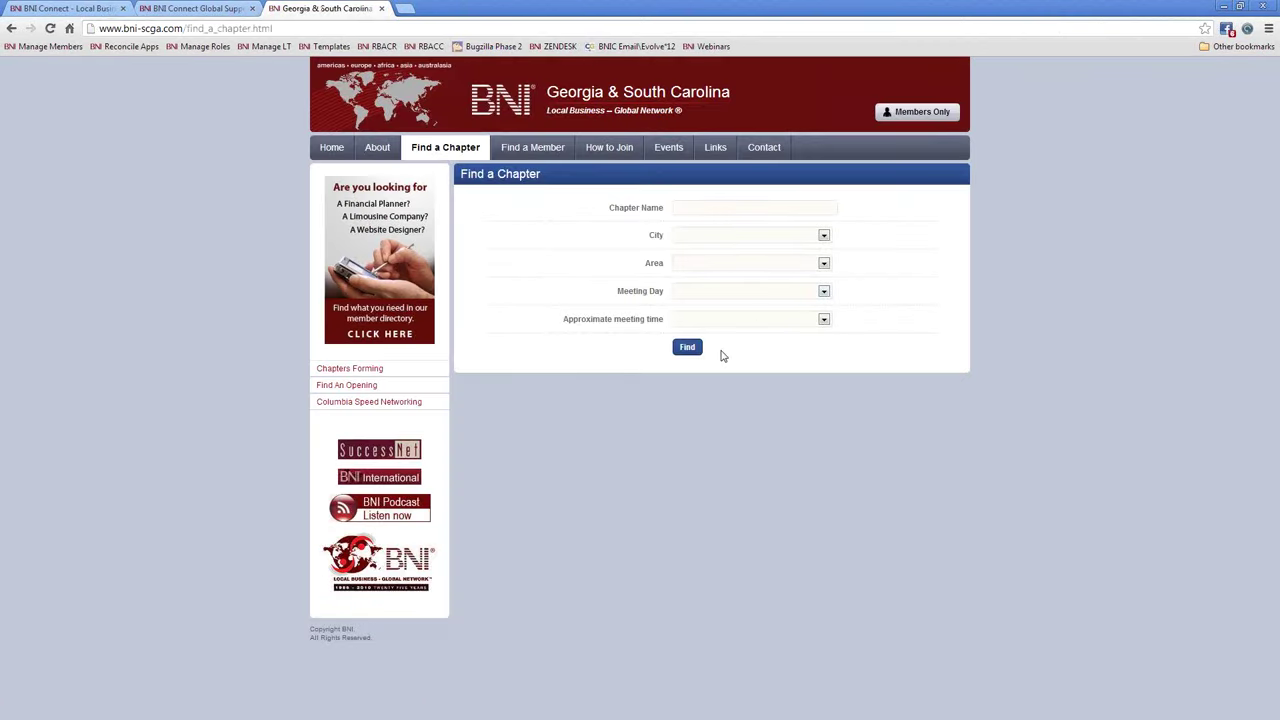
{"action": "left_click", "coordinate": [686, 347]}
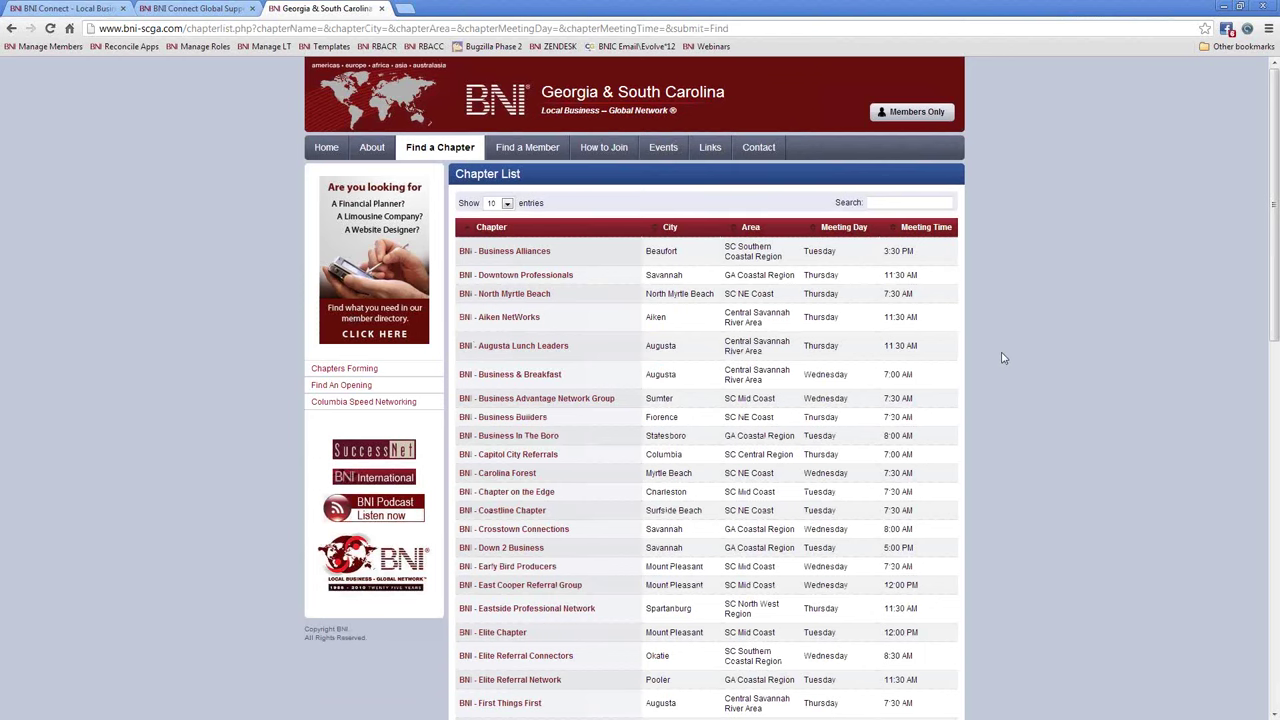
{"action": "scroll", "coordinate": [1003, 358], "scroll_direction": "down", "scroll_amount": 3}
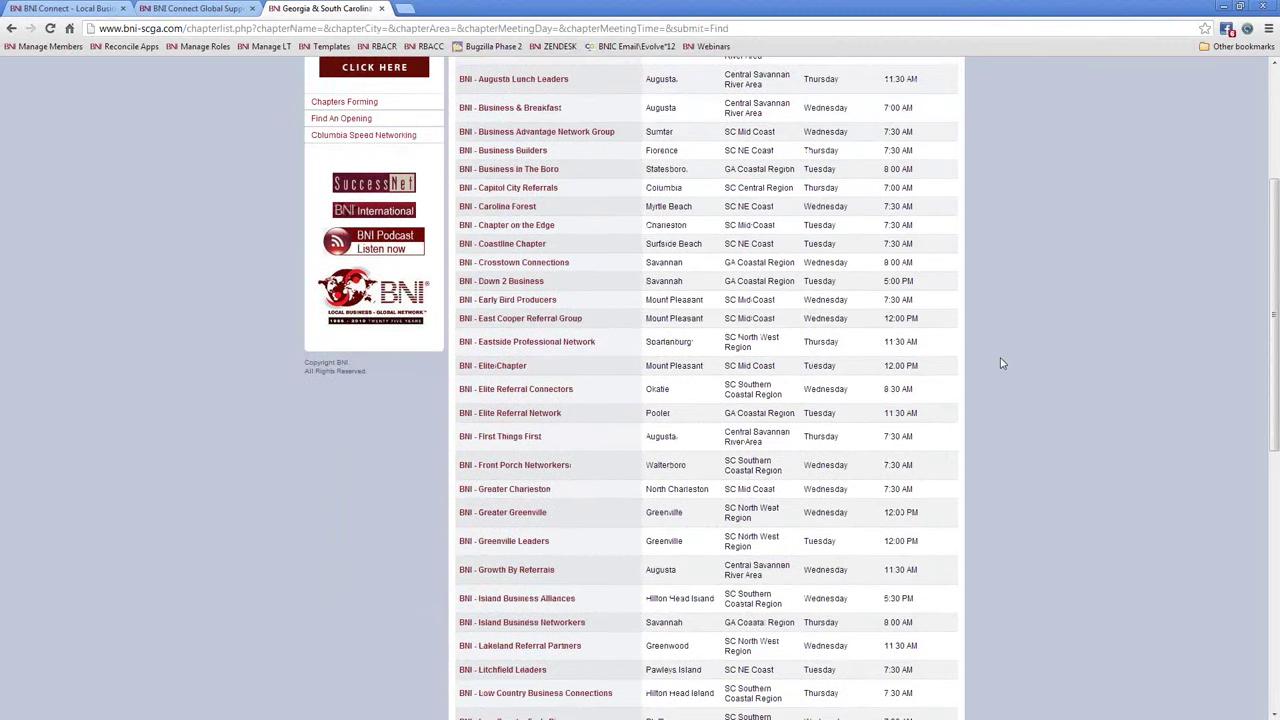
{"action": "scroll", "coordinate": [1003, 363], "scroll_direction": "down", "scroll_amount": 1}
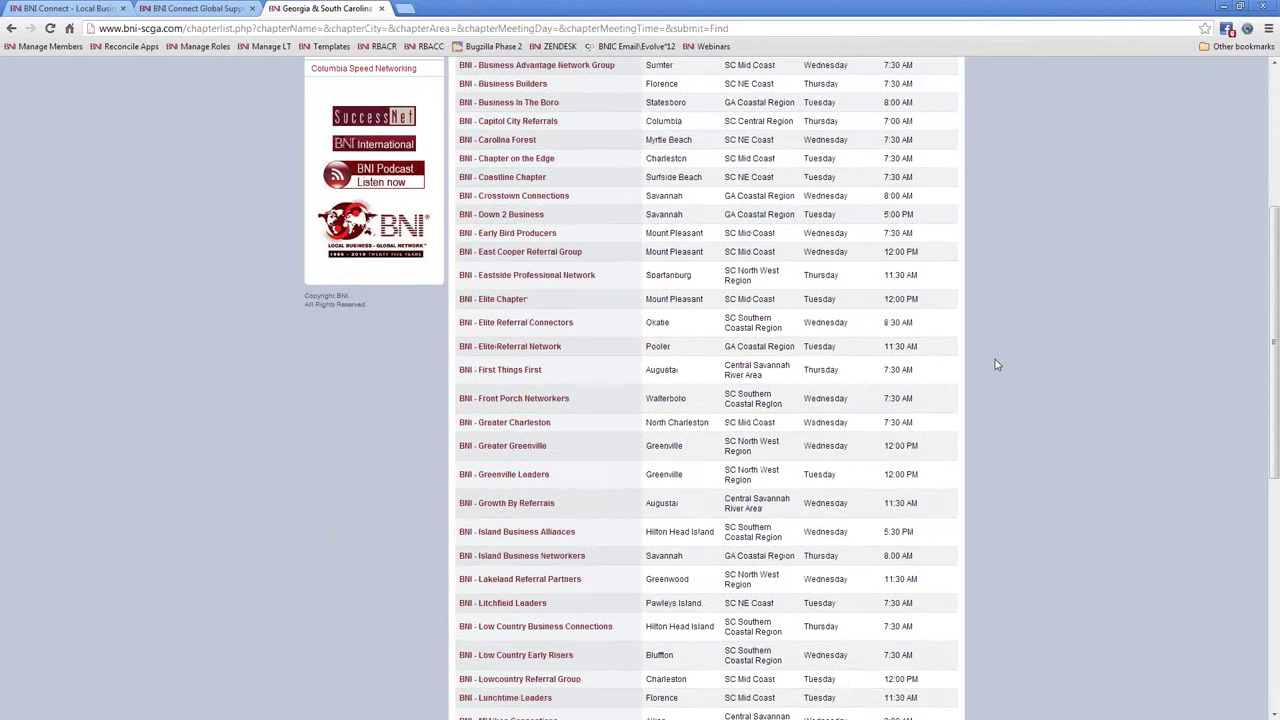
{"action": "scroll", "coordinate": [995, 364], "scroll_direction": "down", "scroll_amount": 3}
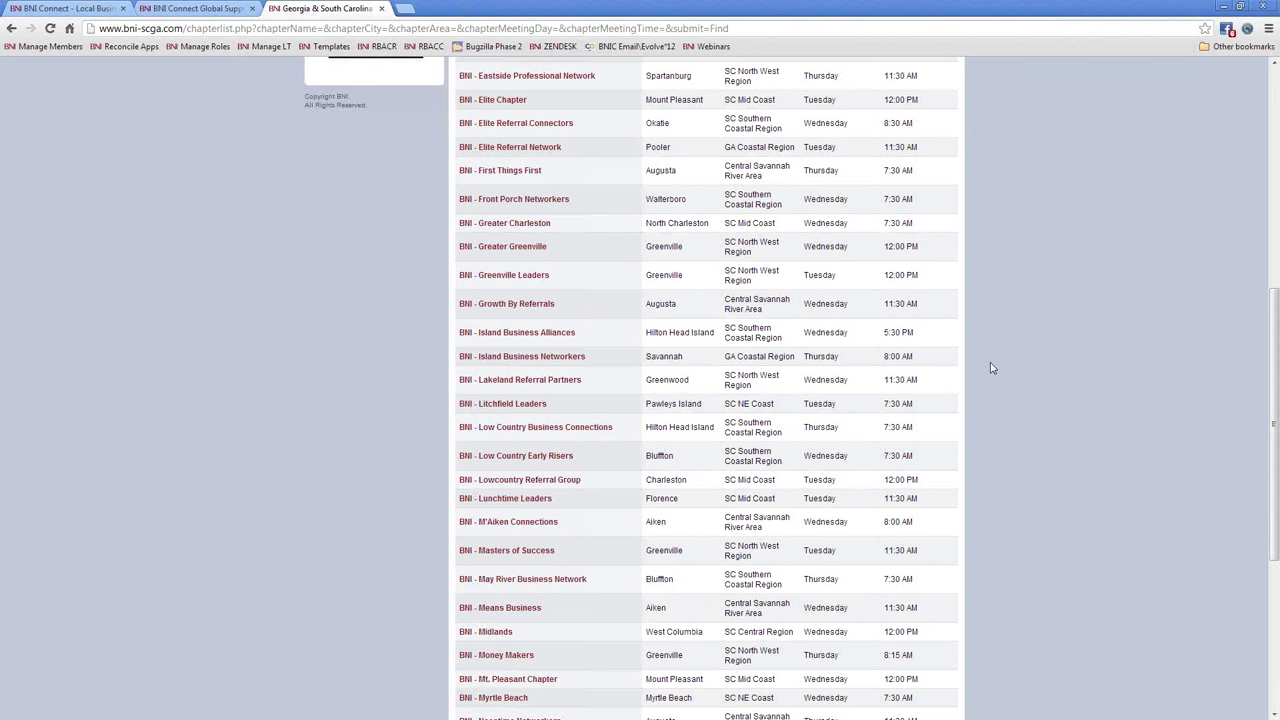
{"action": "scroll", "coordinate": [990, 368], "scroll_direction": "up", "scroll_amount": 3}
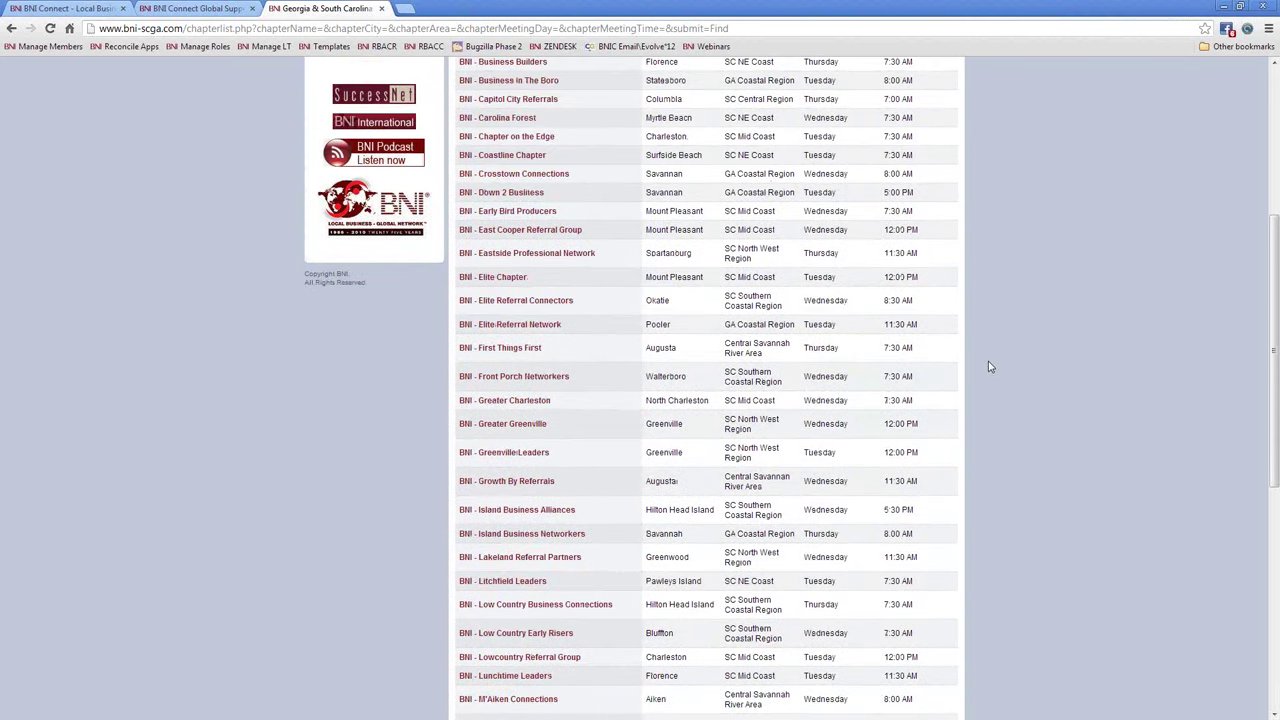
{"action": "left_click", "coordinate": [507, 256]}
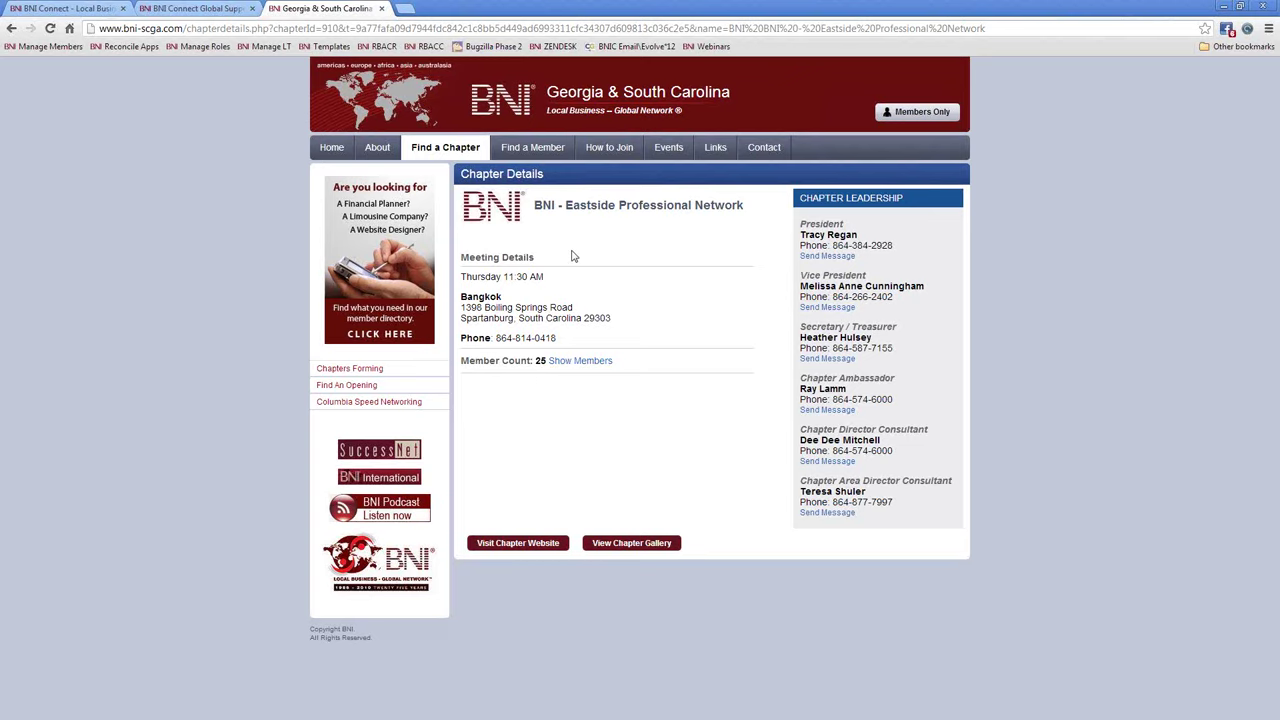
Step: Visit the BNI - Eastside Professional Network chapter website and open the details of the last member in its member list
{"action": "left_click", "coordinate": [512, 552]}
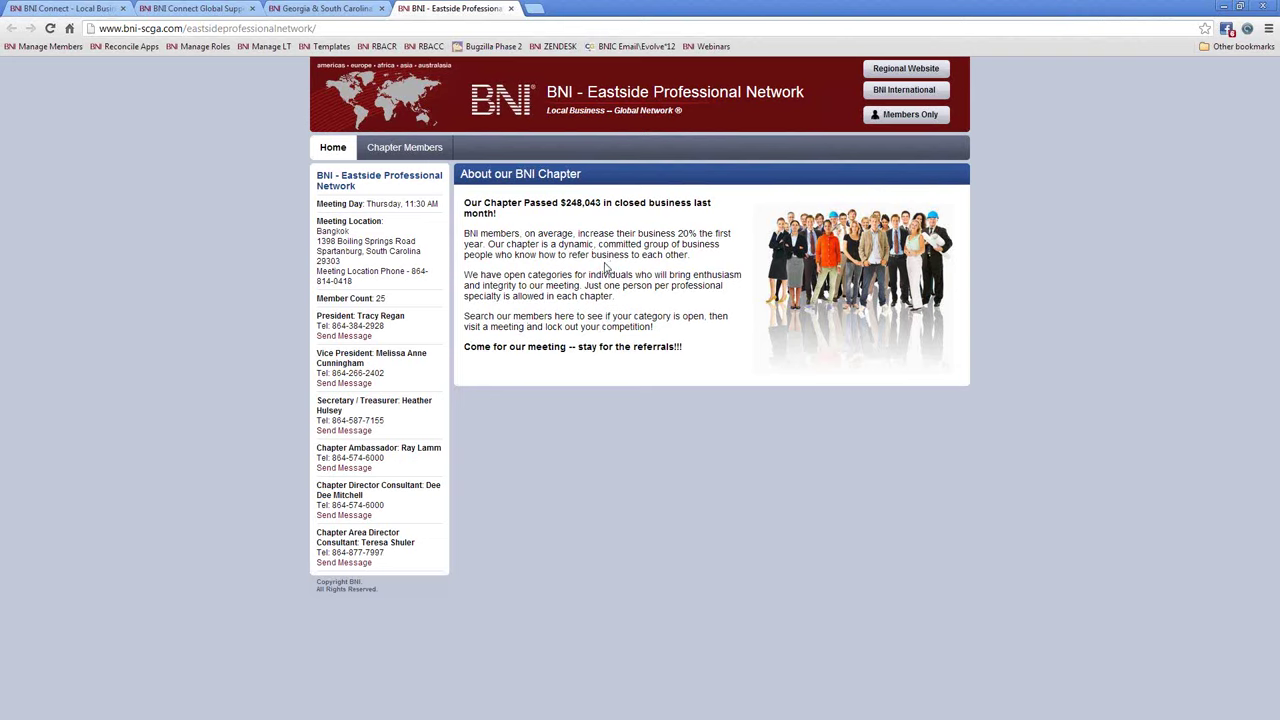
{"action": "left_click", "coordinate": [405, 150]}
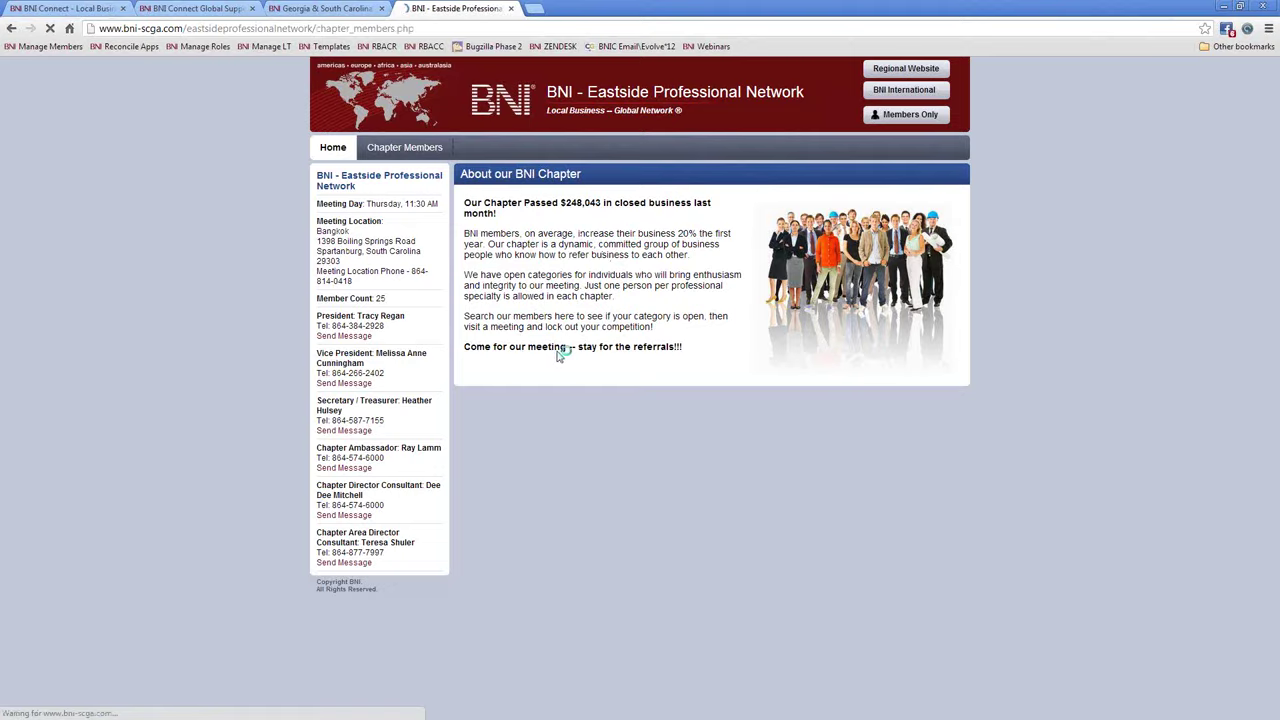
{"action": "scroll", "coordinate": [553, 346], "scroll_direction": "down", "scroll_amount": 3}
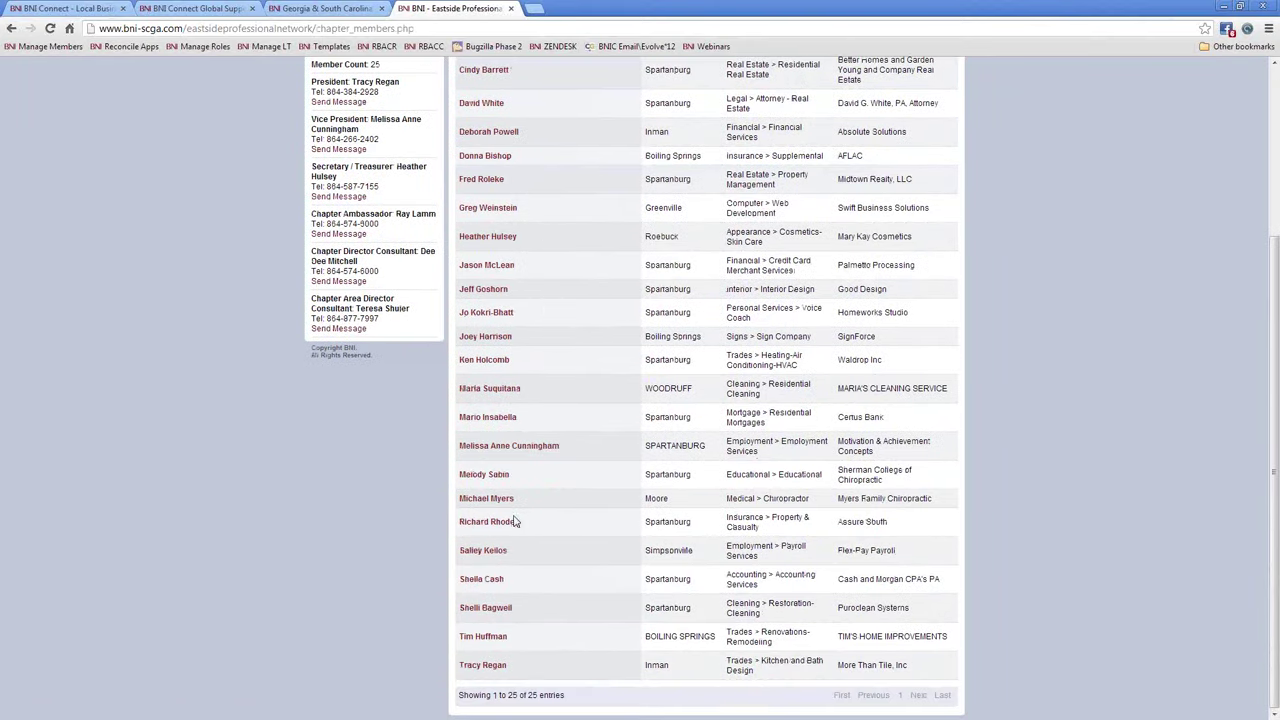
{"action": "left_click", "coordinate": [485, 666]}
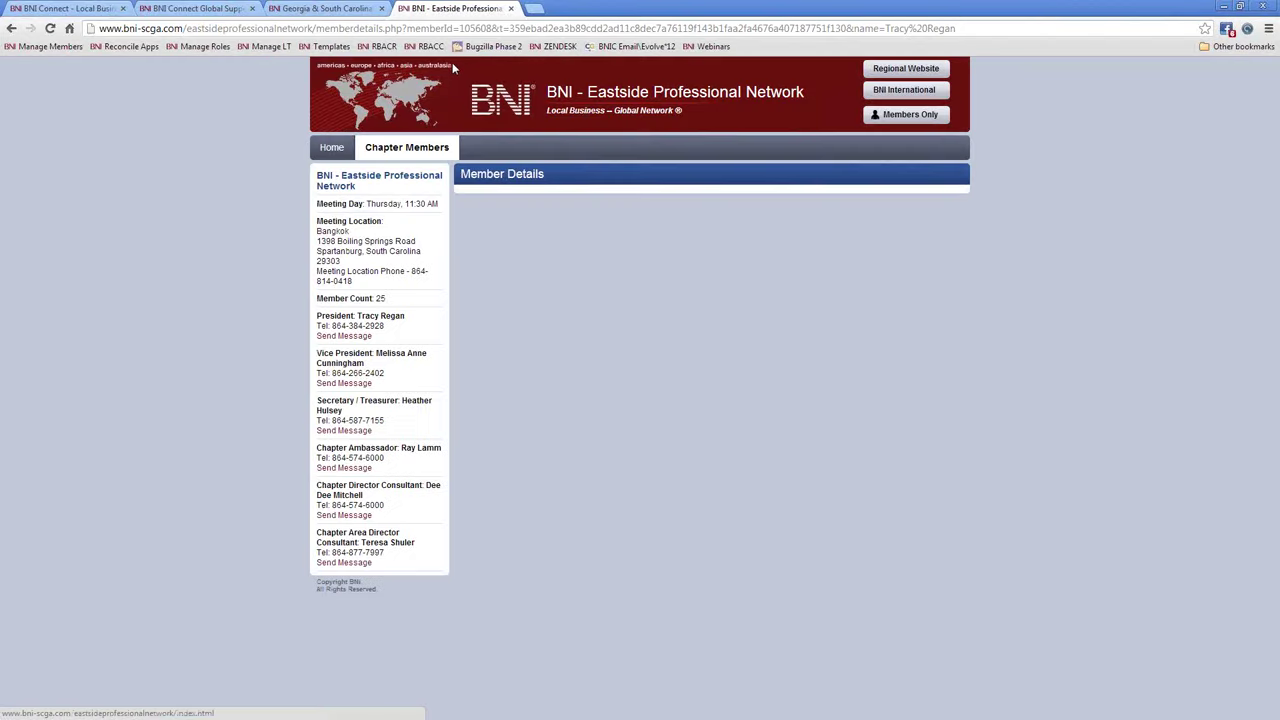
Step: Close the chapter website and the Georgia & South Carolina regional website, and return to the BNI Connect page list
{"action": "left_click", "coordinate": [511, 8]}
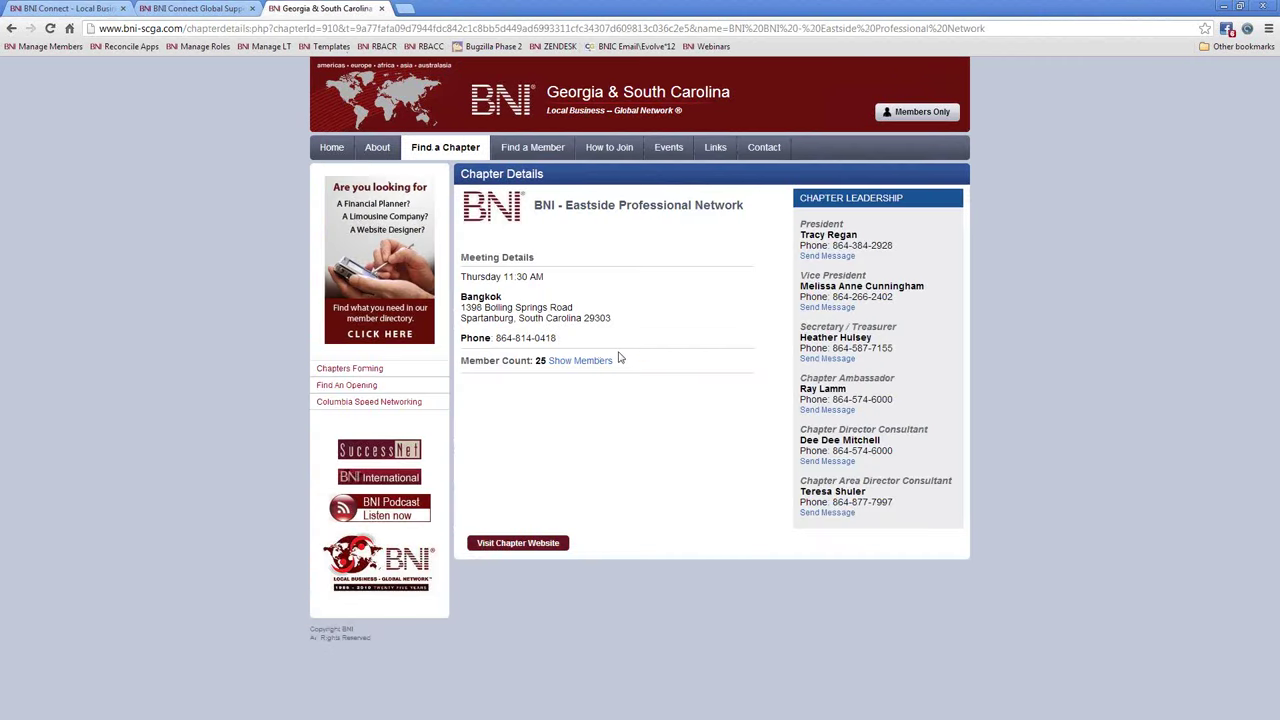
{"action": "left_click", "coordinate": [382, 8]}
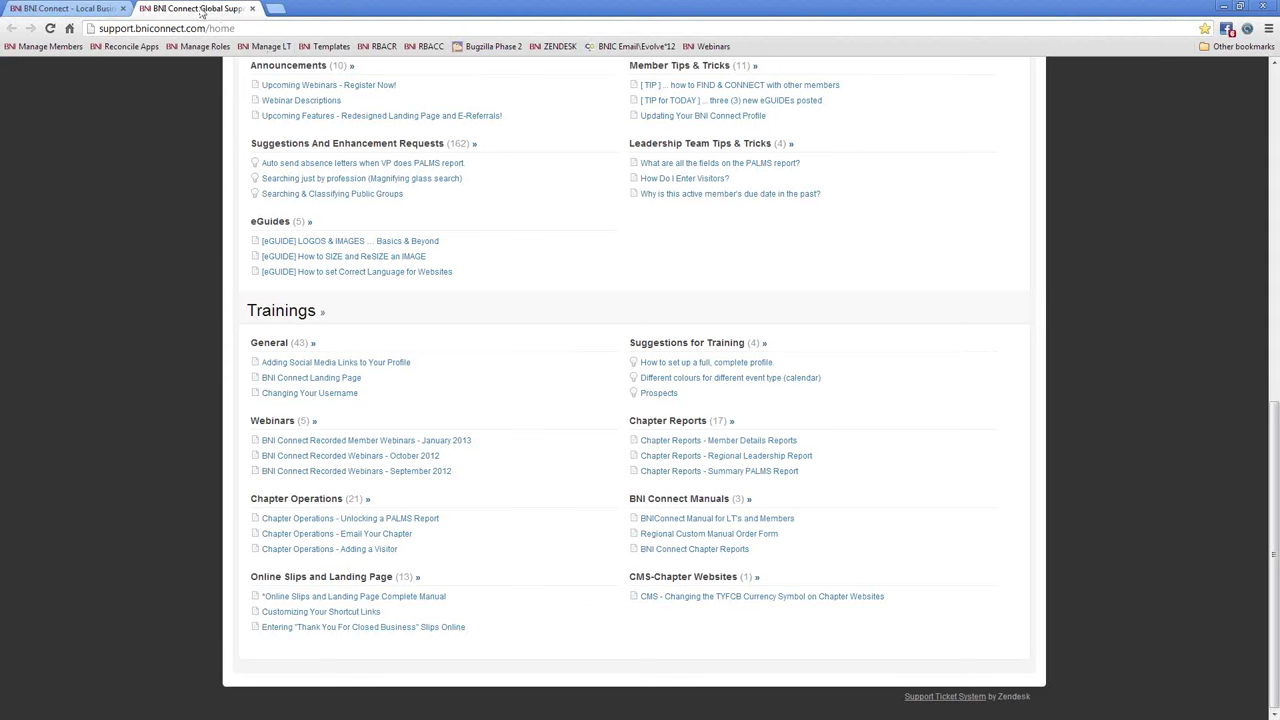
{"action": "left_click", "coordinate": [80, 12]}
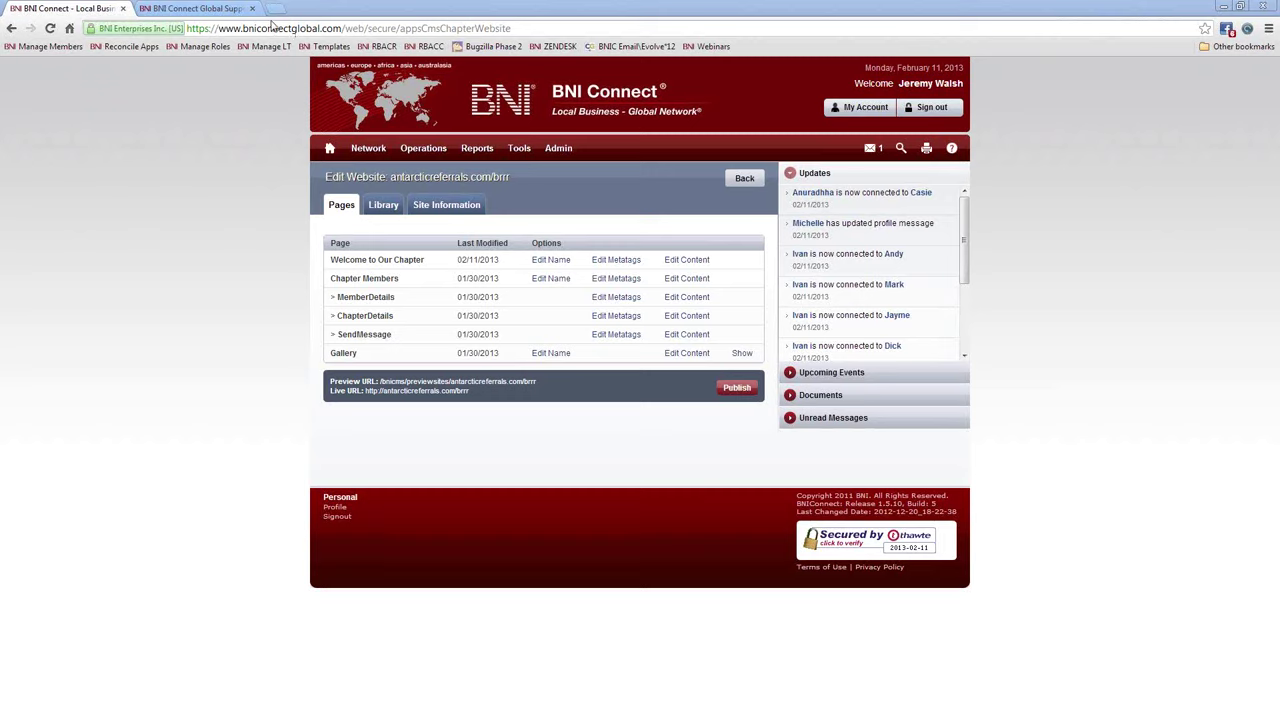
Step: Open the YouTube channel youtube.com/bniconnectglobal in a new browser tab and look over its uploaded webinars
{"action": "left_click", "coordinate": [197, 9]}
{"action": "left_click", "coordinate": [276, 8]}
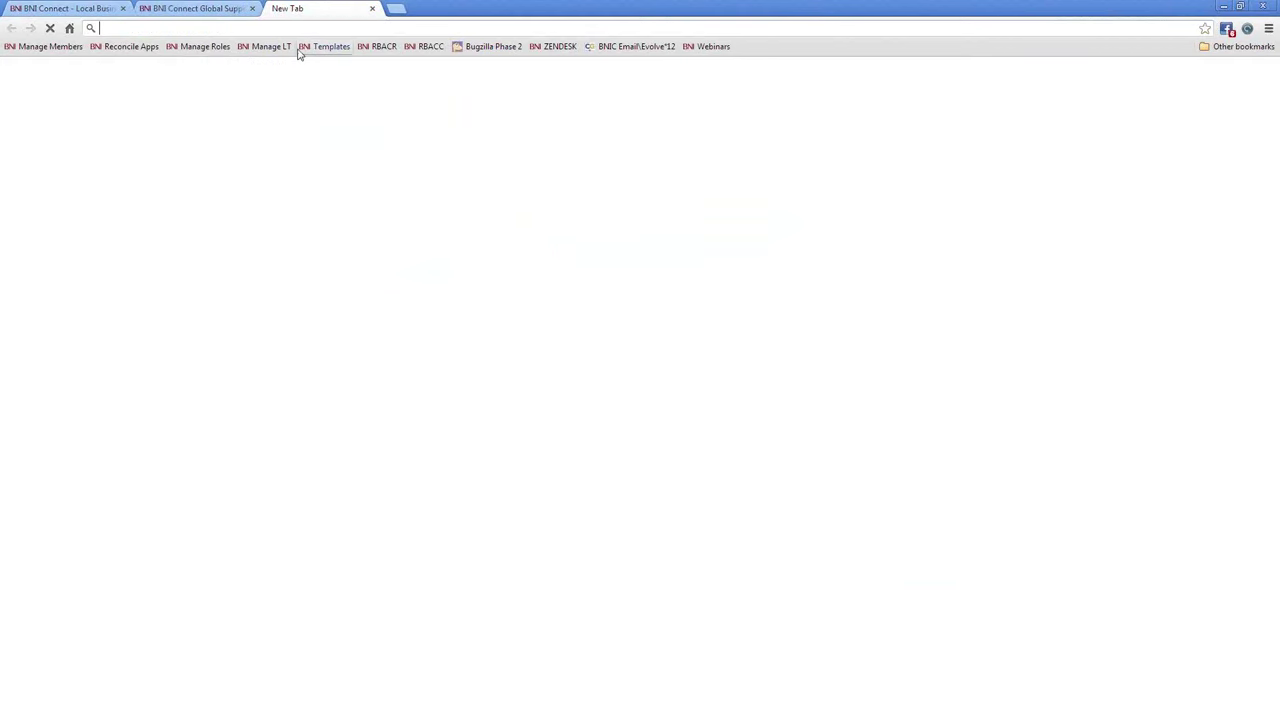
{"action": "type", "text": "youtube.com/bniconnectglobal"}
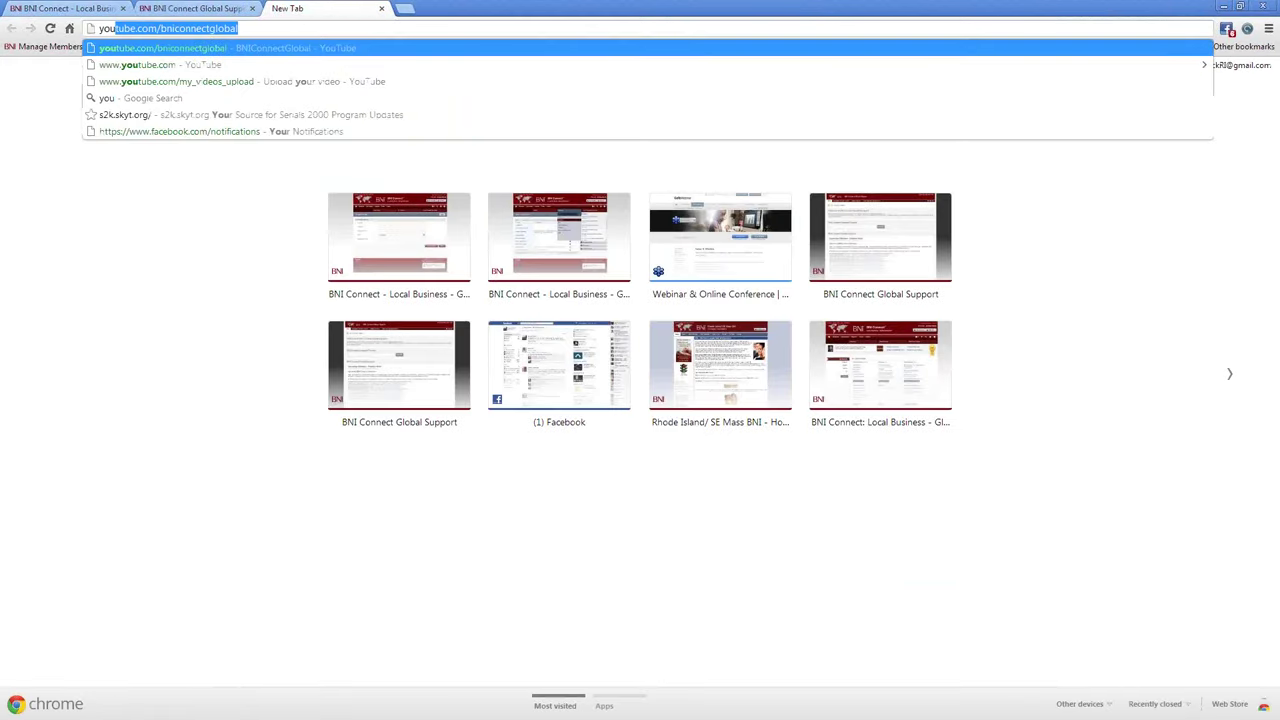
{"action": "key", "text": "Return"}
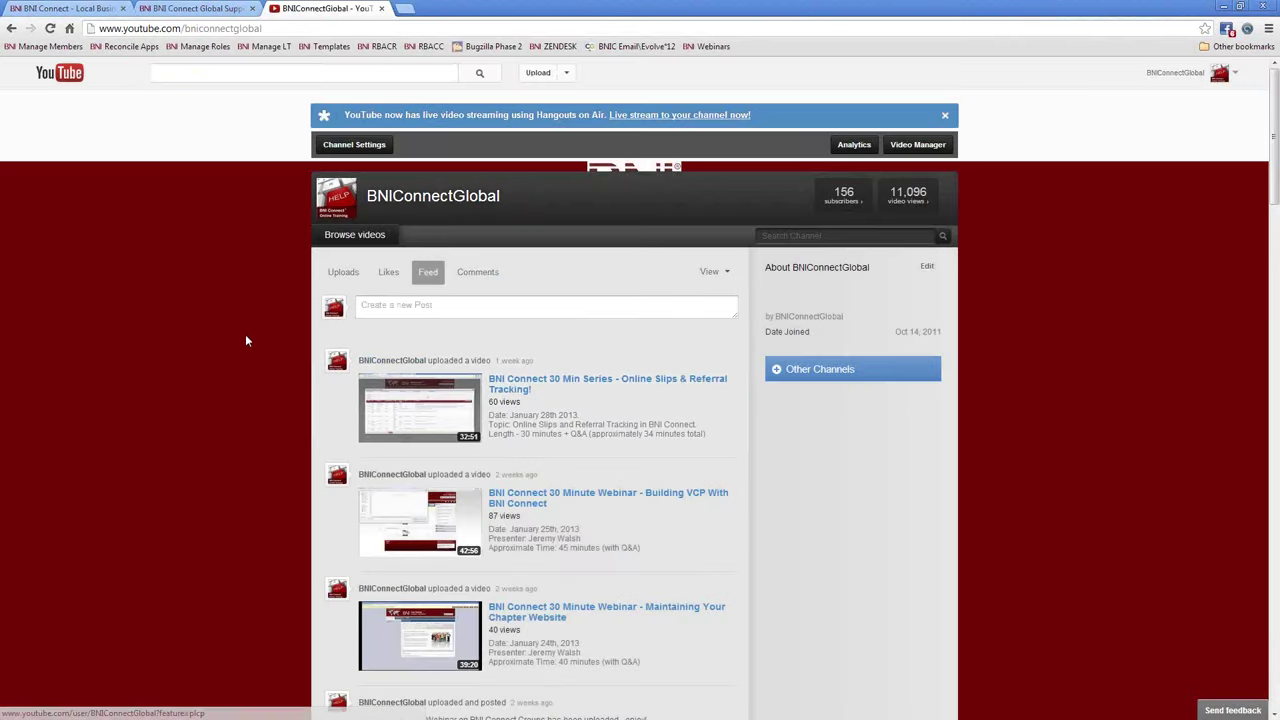
{"action": "scroll", "coordinate": [240, 331], "scroll_direction": "down", "scroll_amount": 1}
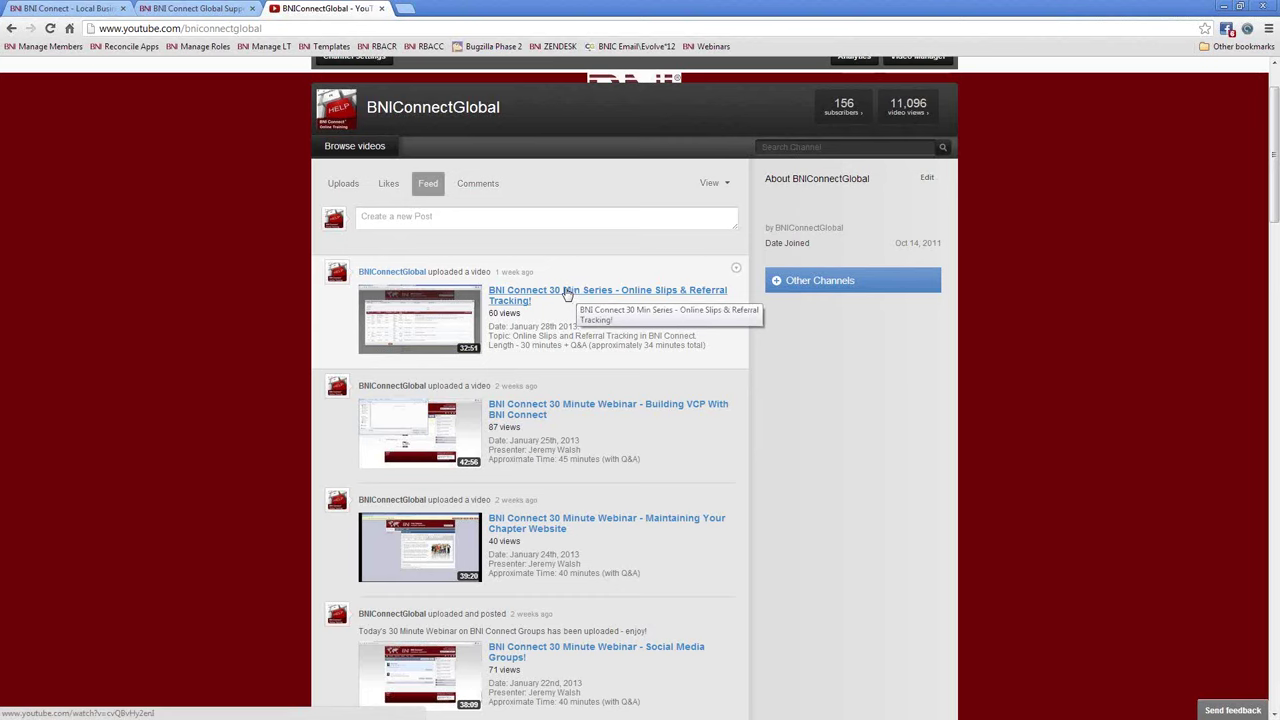
Step: Open the video "BNI Connect 30 Min Series - Online Slips & Referral Tracking!" and copy its 420 × 315 iframe embed code
{"action": "left_click", "coordinate": [507, 309]}
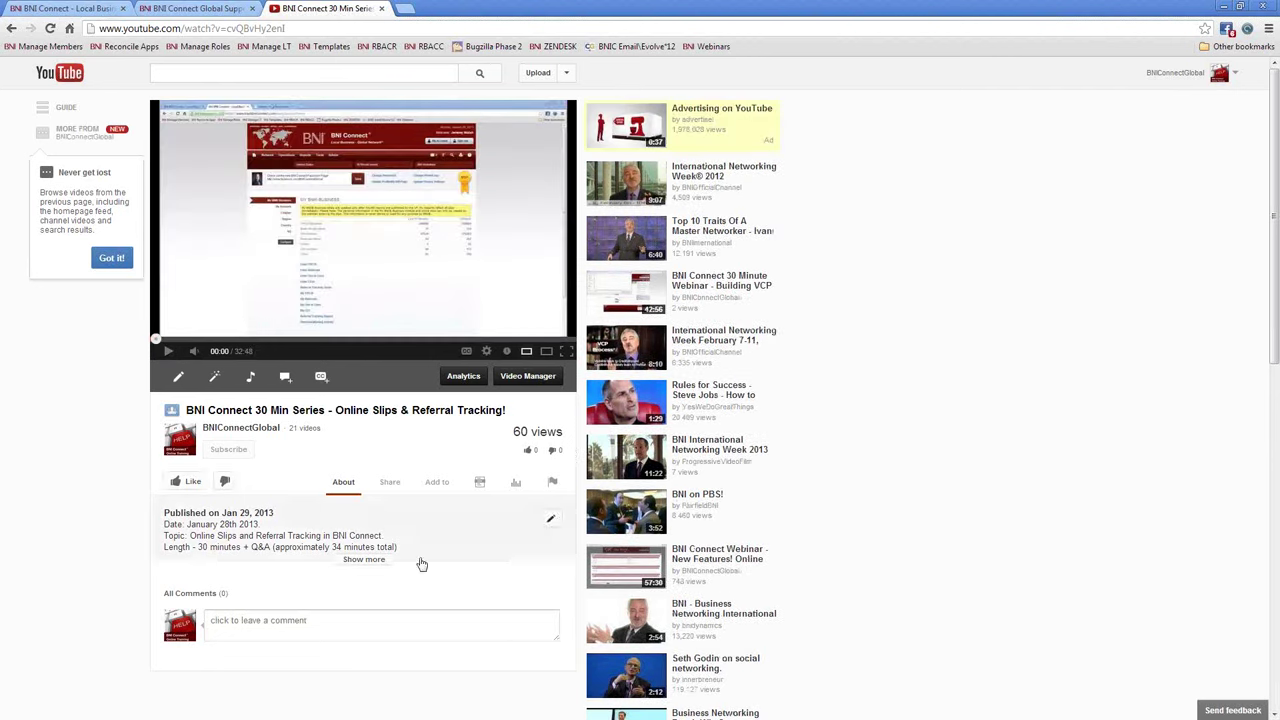
{"action": "left_click", "coordinate": [389, 484]}
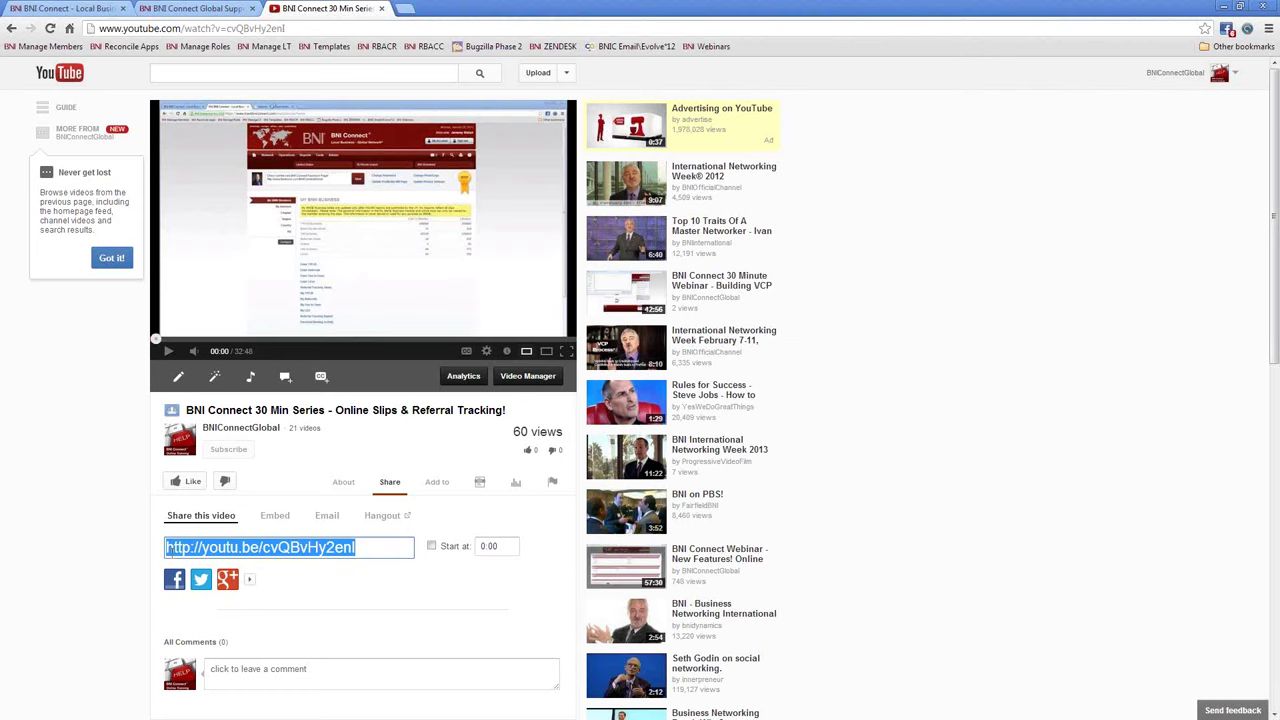
{"action": "left_click", "coordinate": [276, 518]}
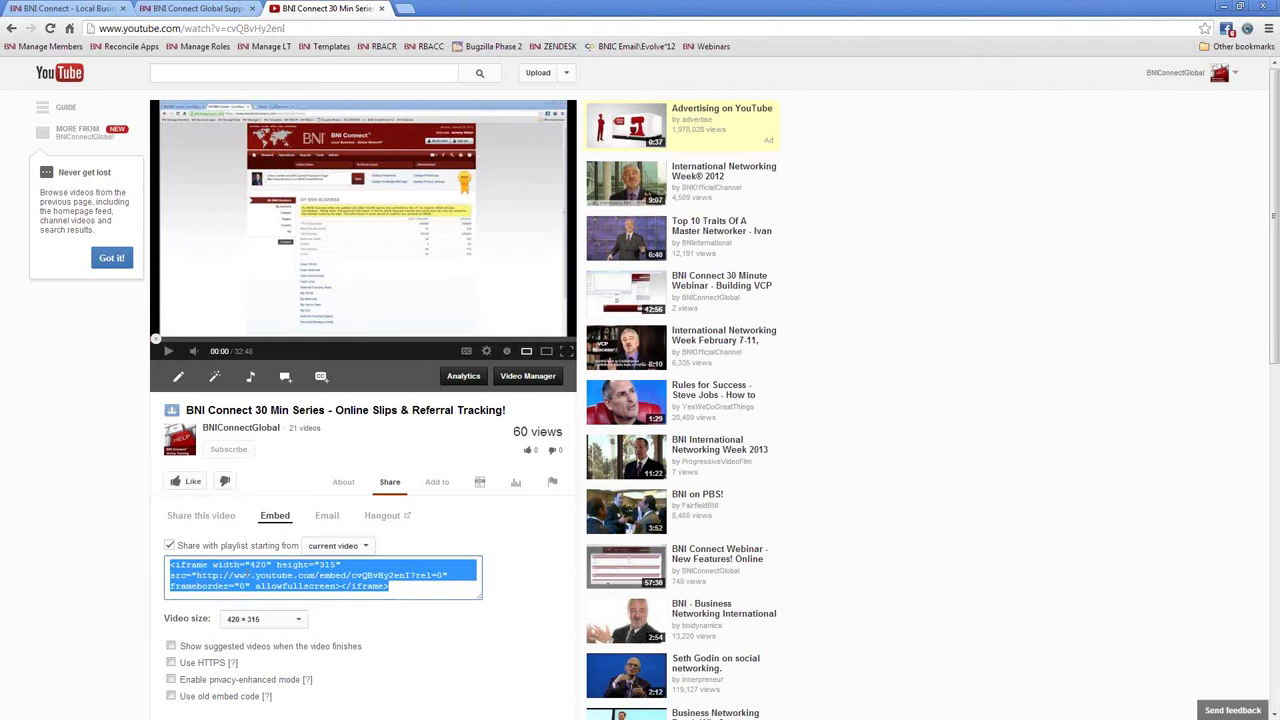
{"action": "right_click", "coordinate": [246, 576]}
{"action": "left_click", "coordinate": [278, 447]}
Step: Switch back to BNI Connect and open the content of the Welcome to Our Chapter page for editing
{"action": "left_click", "coordinate": [190, 8]}
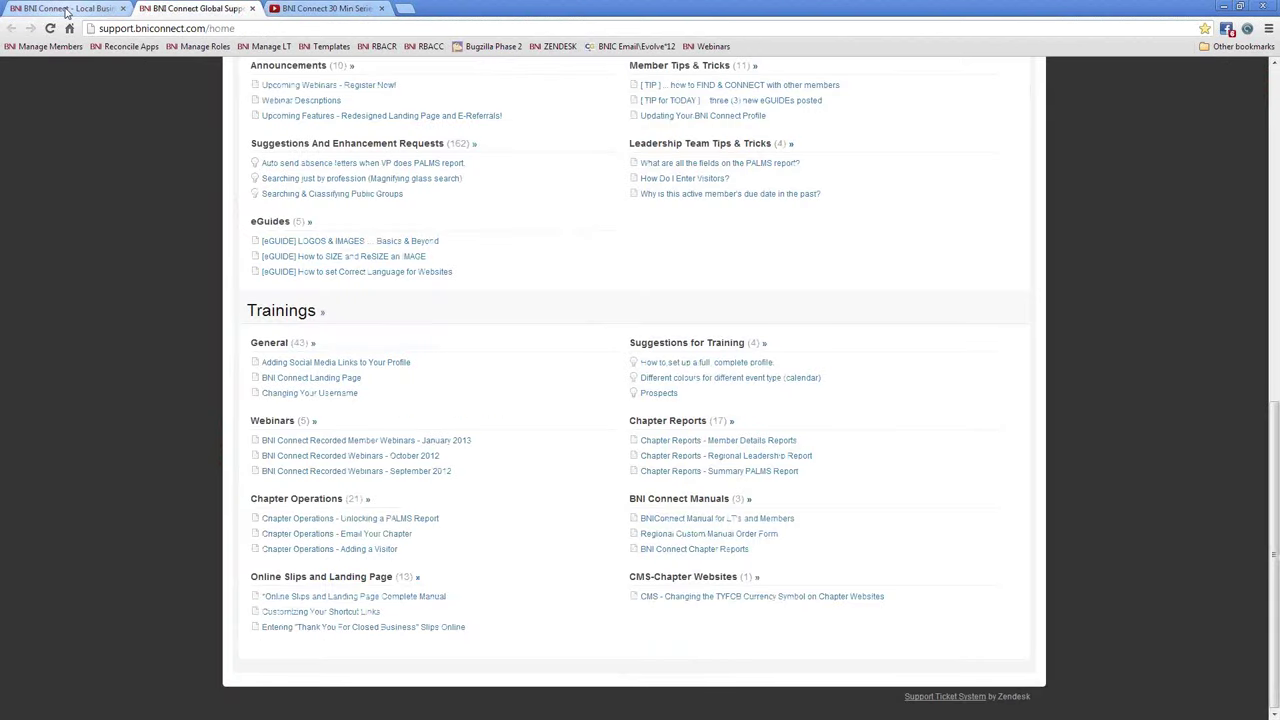
{"action": "left_click", "coordinate": [110, 8]}
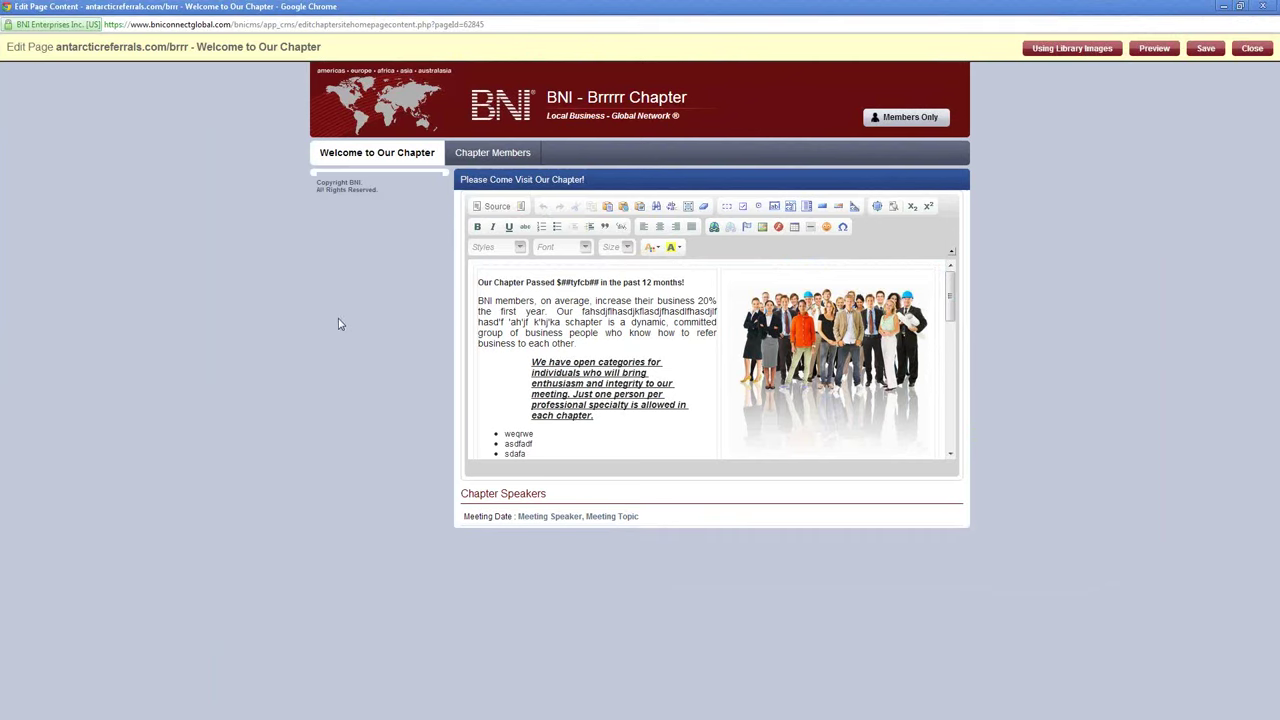
{"action": "left_click", "coordinate": [495, 207]}
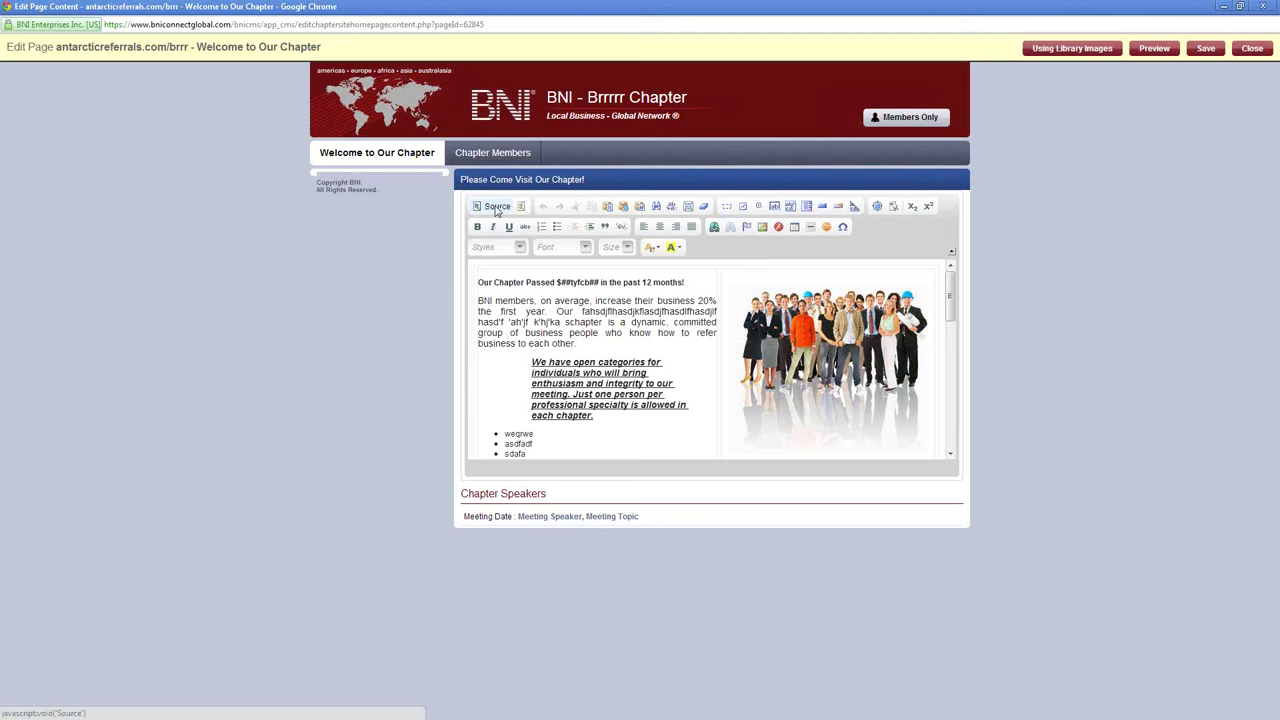
{"action": "left_click", "coordinate": [495, 207]}
Step: Add a placeholder line of repeated X characters directly below "1st email us" in the page text
{"action": "scroll", "coordinate": [589, 352], "scroll_direction": "down", "scroll_amount": 3}
{"action": "scroll", "coordinate": [589, 352], "scroll_direction": "down", "scroll_amount": 5}
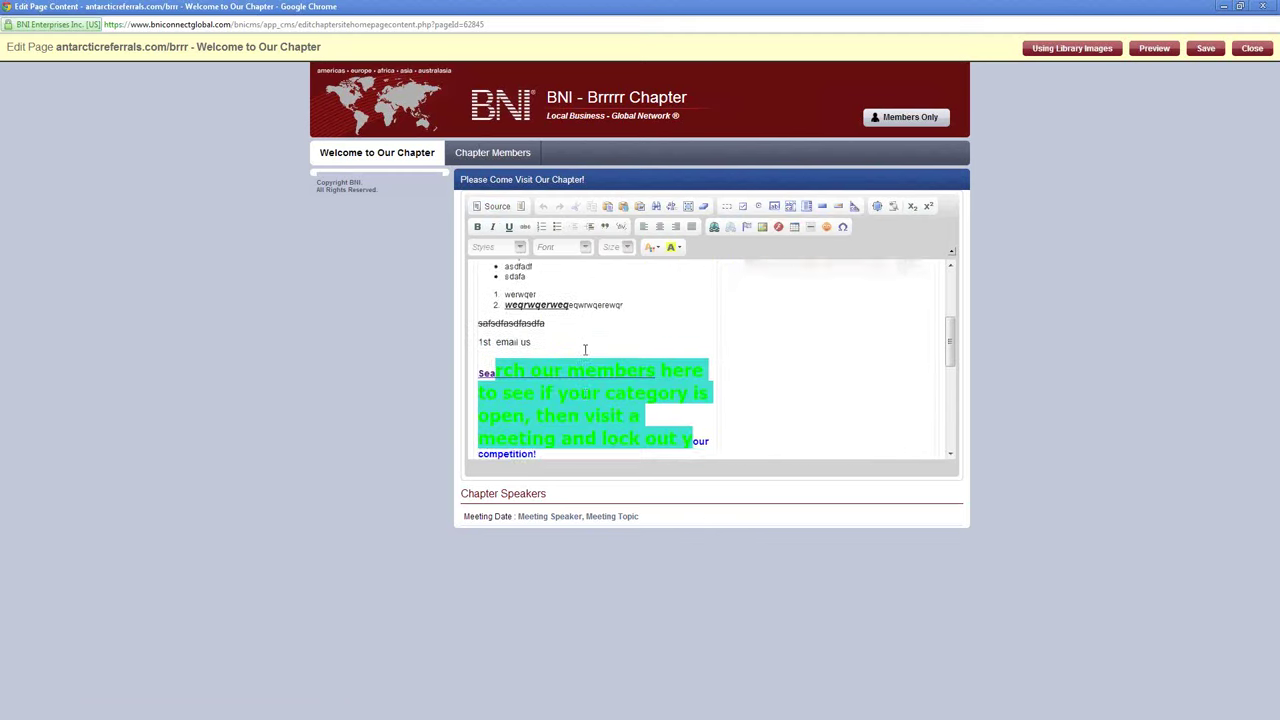
{"action": "scroll", "coordinate": [586, 349], "scroll_direction": "up", "scroll_amount": 1}
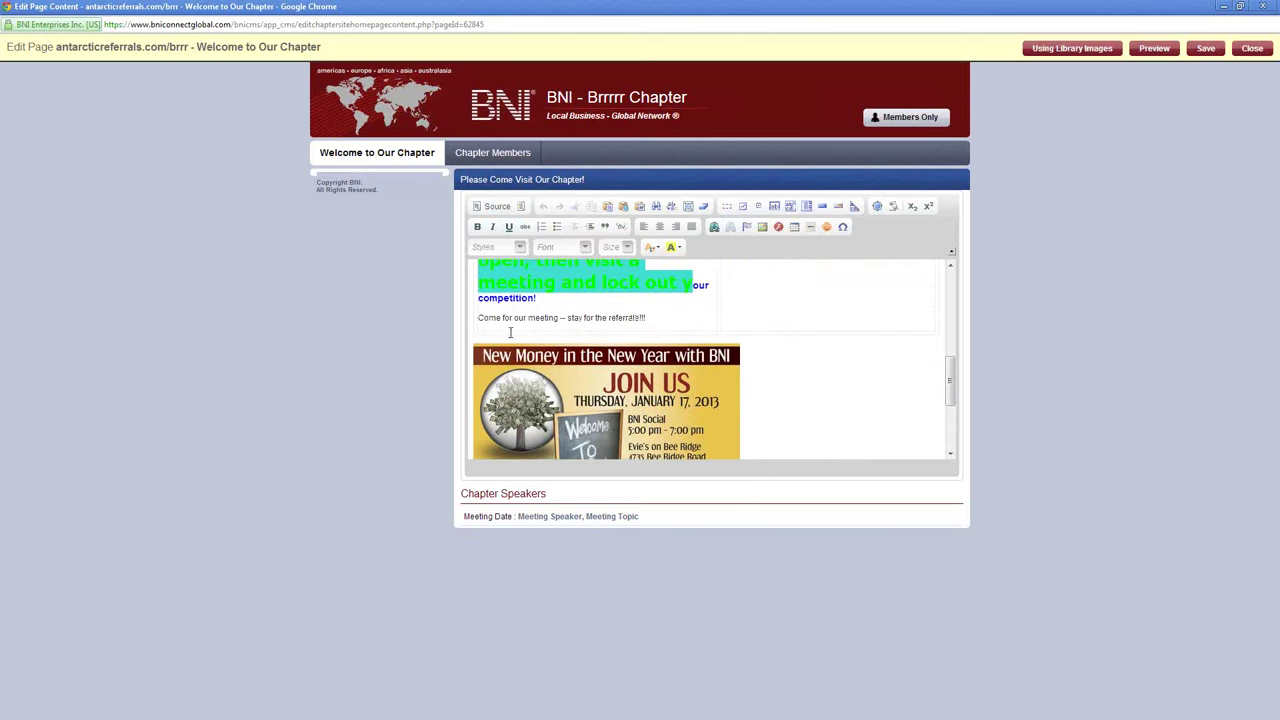
{"action": "left_click", "coordinate": [510, 333]}
{"action": "scroll", "coordinate": [826, 400], "scroll_direction": "up", "scroll_amount": 2}
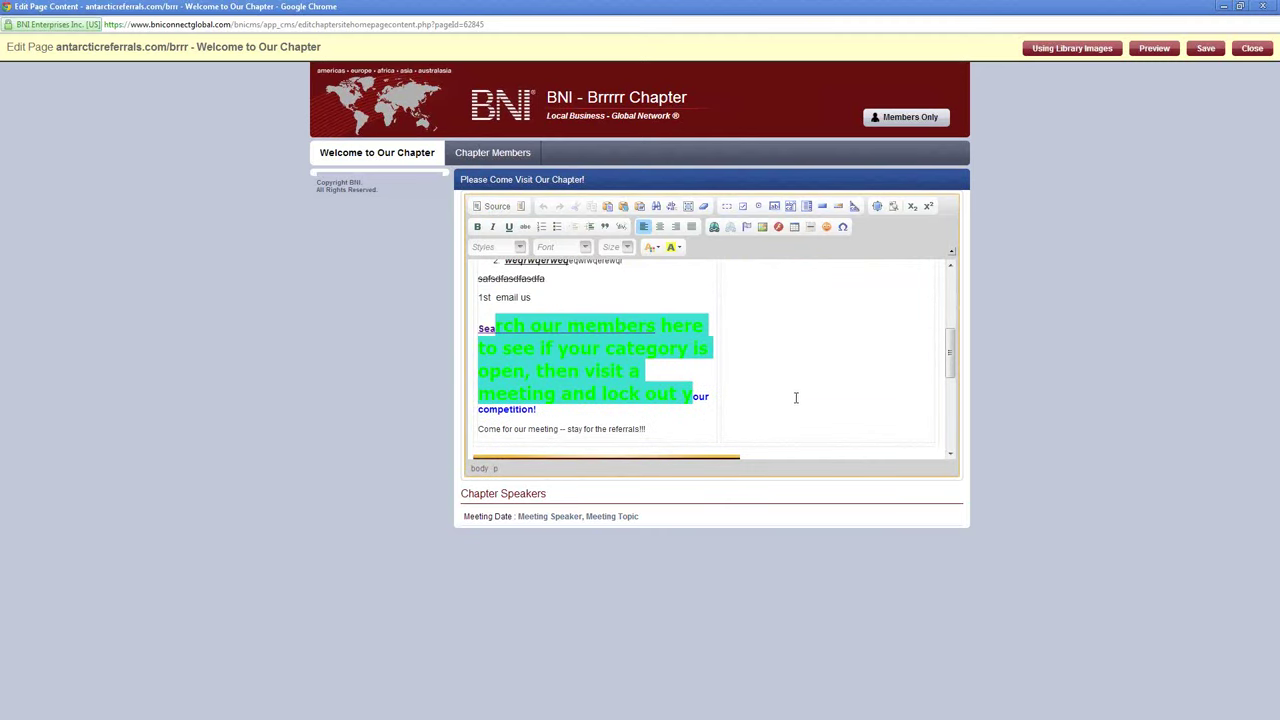
{"action": "left_click", "coordinate": [502, 305]}
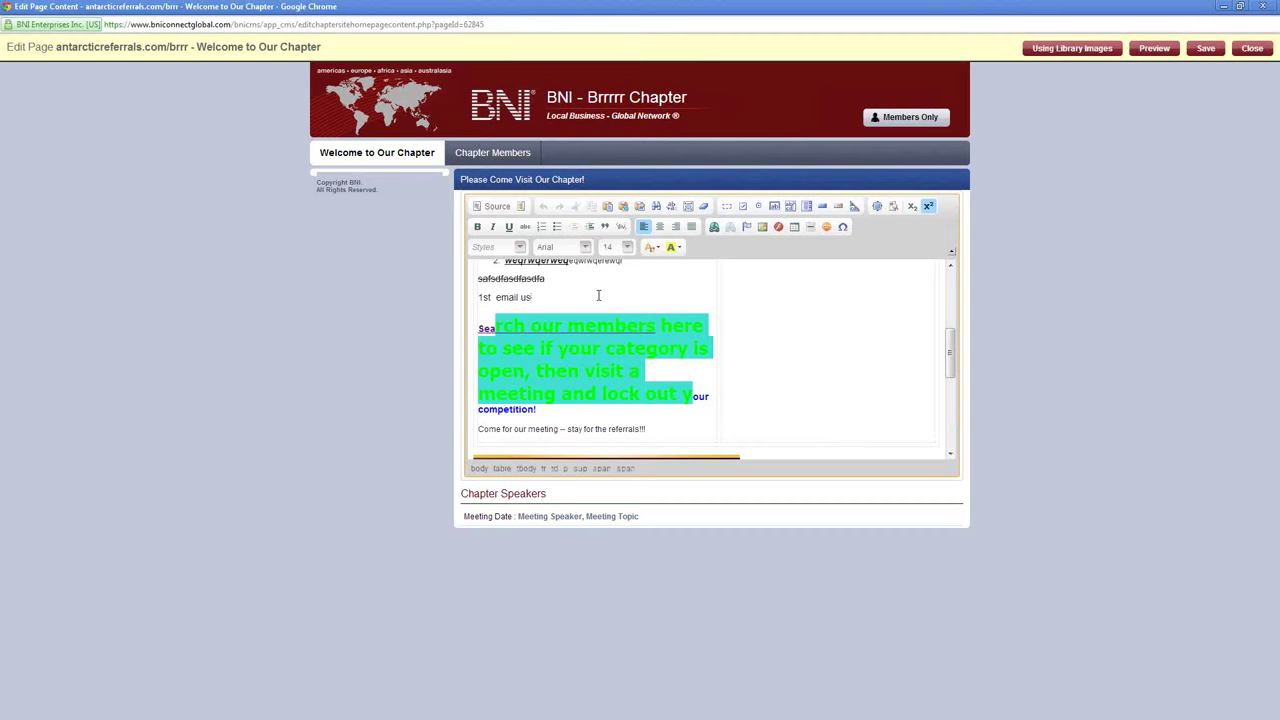
{"action": "key", "text": "Return"}
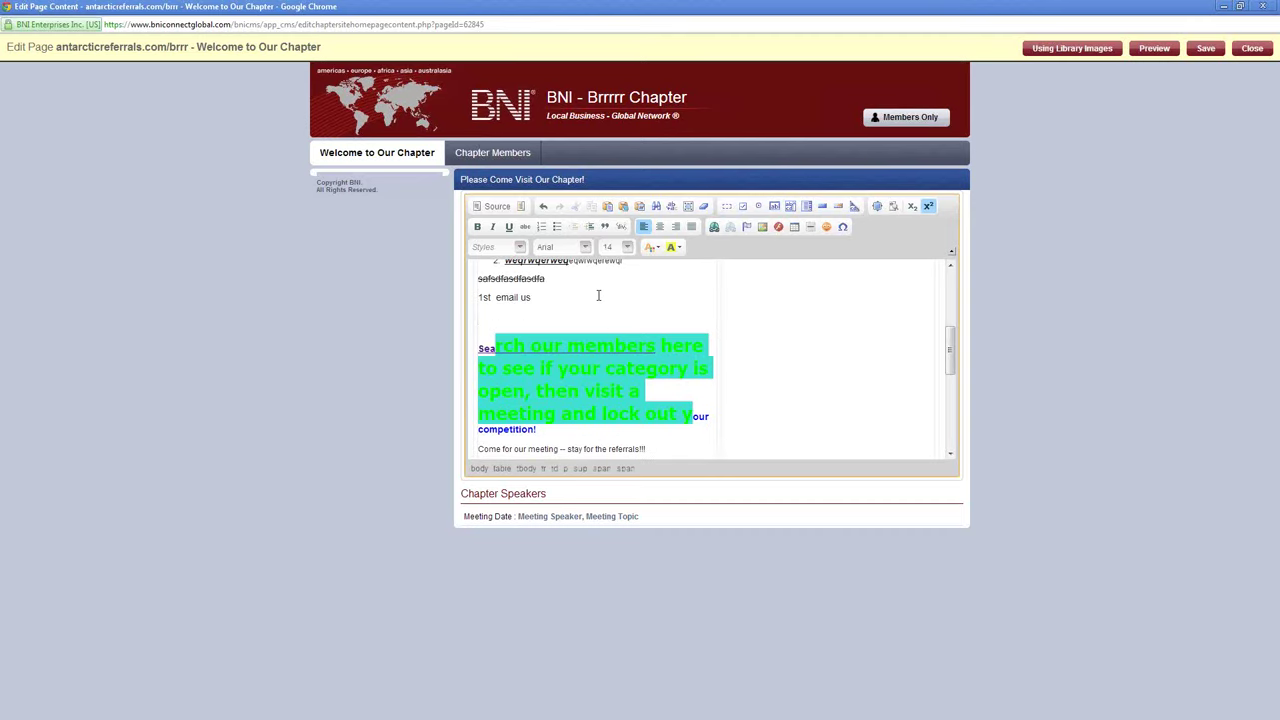
{"action": "type", "text": "XXXXXXXXXXXXXXXXXXXXXXXXXXXXXXXXXXX"}
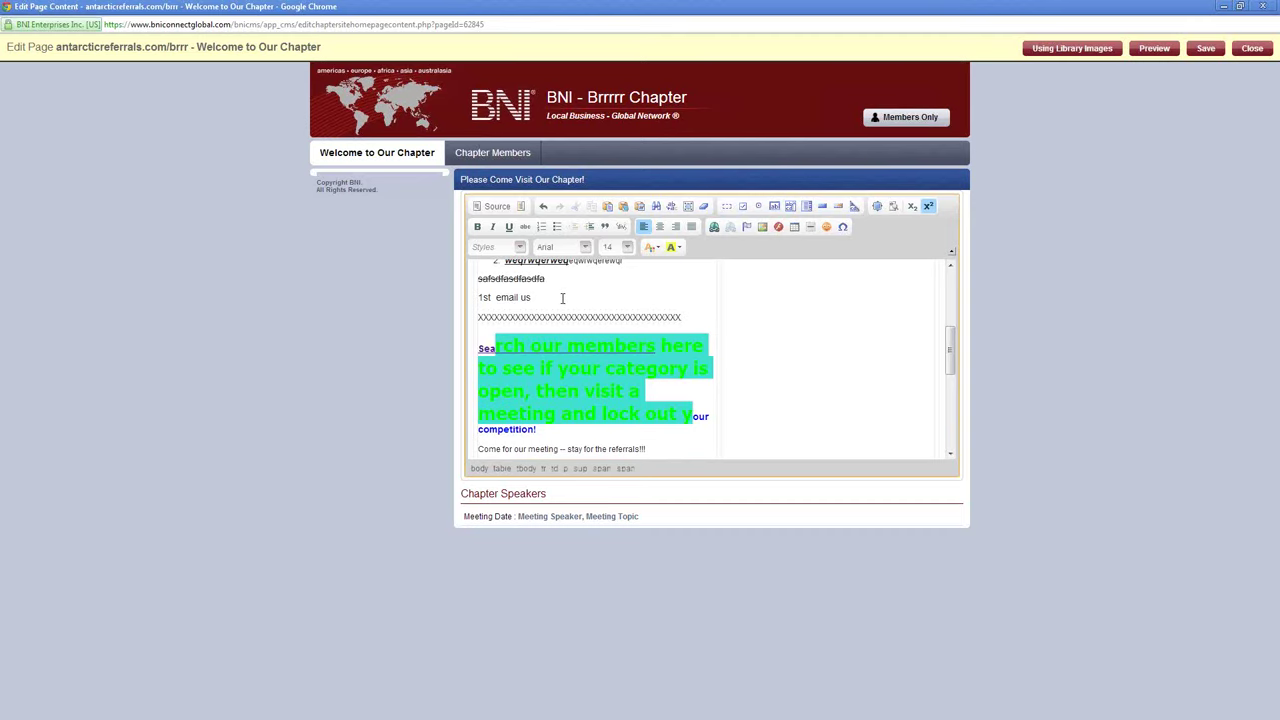
Step: Replace the X placeholder in the page's HTML source with the copied YouTube iframe code and return to the visual view
{"action": "left_click", "coordinate": [498, 207]}
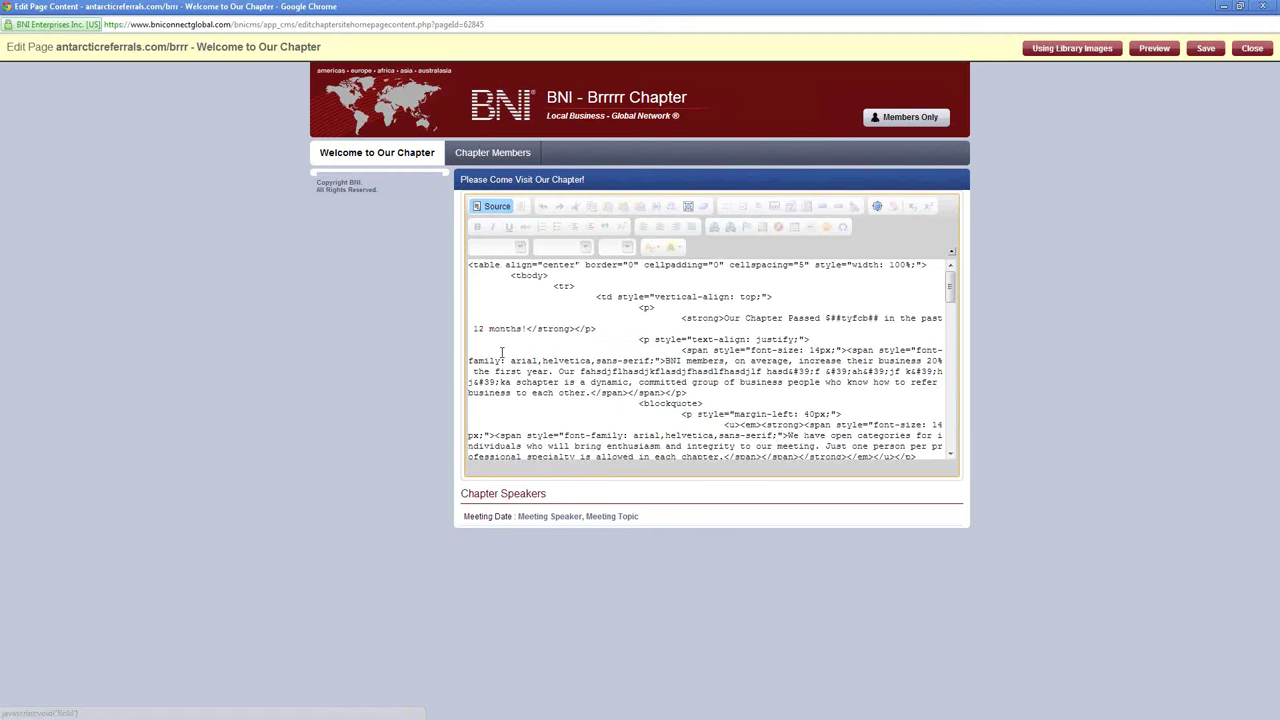
{"action": "scroll", "coordinate": [580, 354], "scroll_direction": "down", "scroll_amount": 1}
{"action": "scroll", "coordinate": [580, 354], "scroll_direction": "down", "scroll_amount": 5}
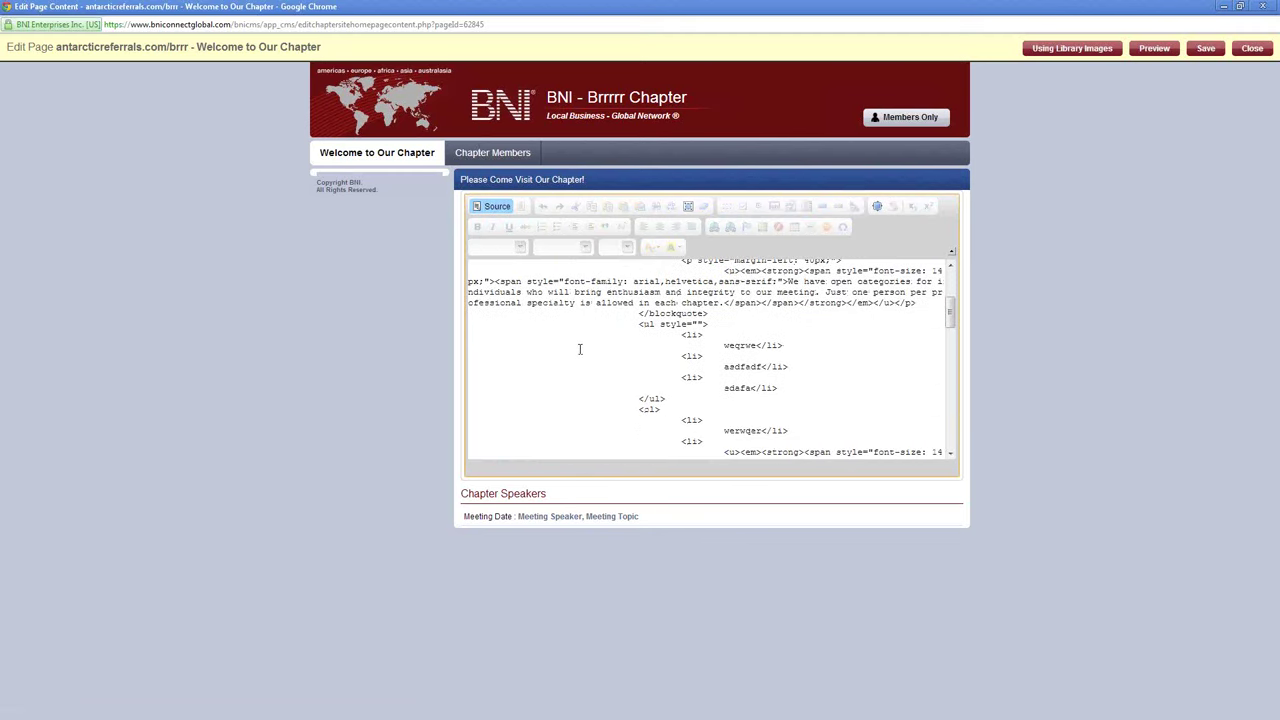
{"action": "scroll", "coordinate": [580, 346], "scroll_direction": "down", "scroll_amount": 1}
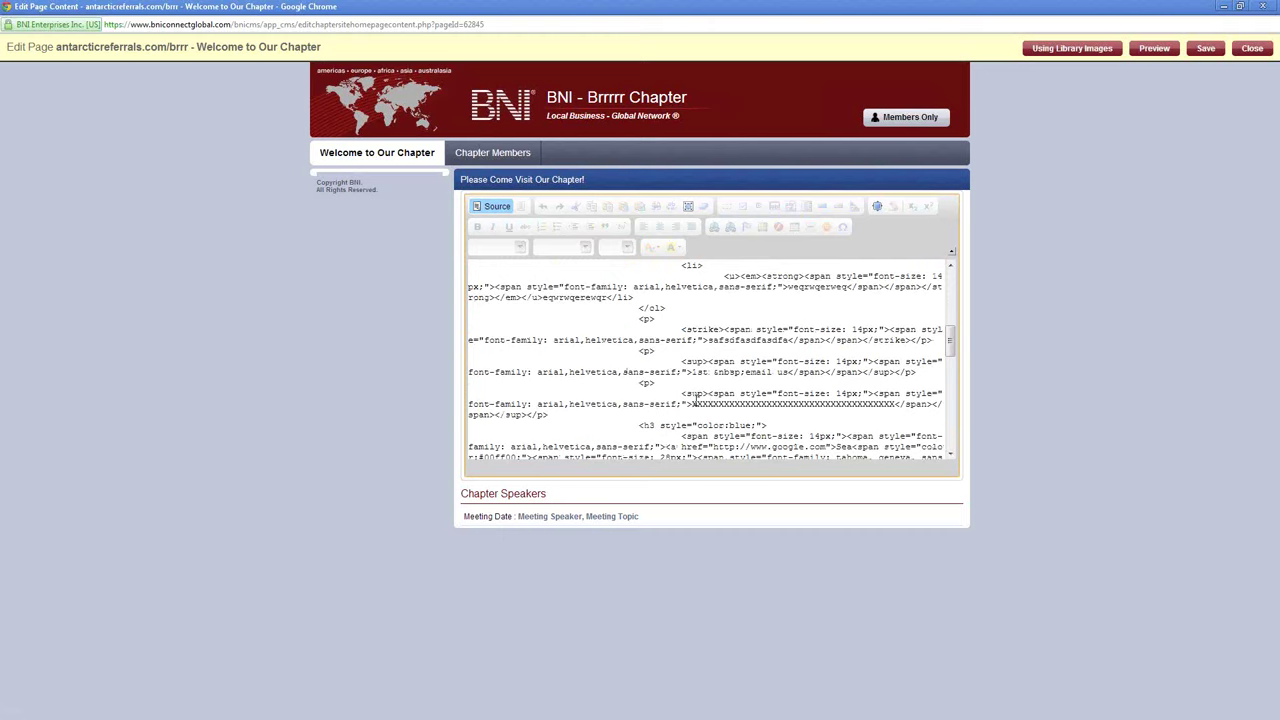
{"action": "left_click_drag", "start_coordinate": [693, 404], "coordinate": [896, 404]}
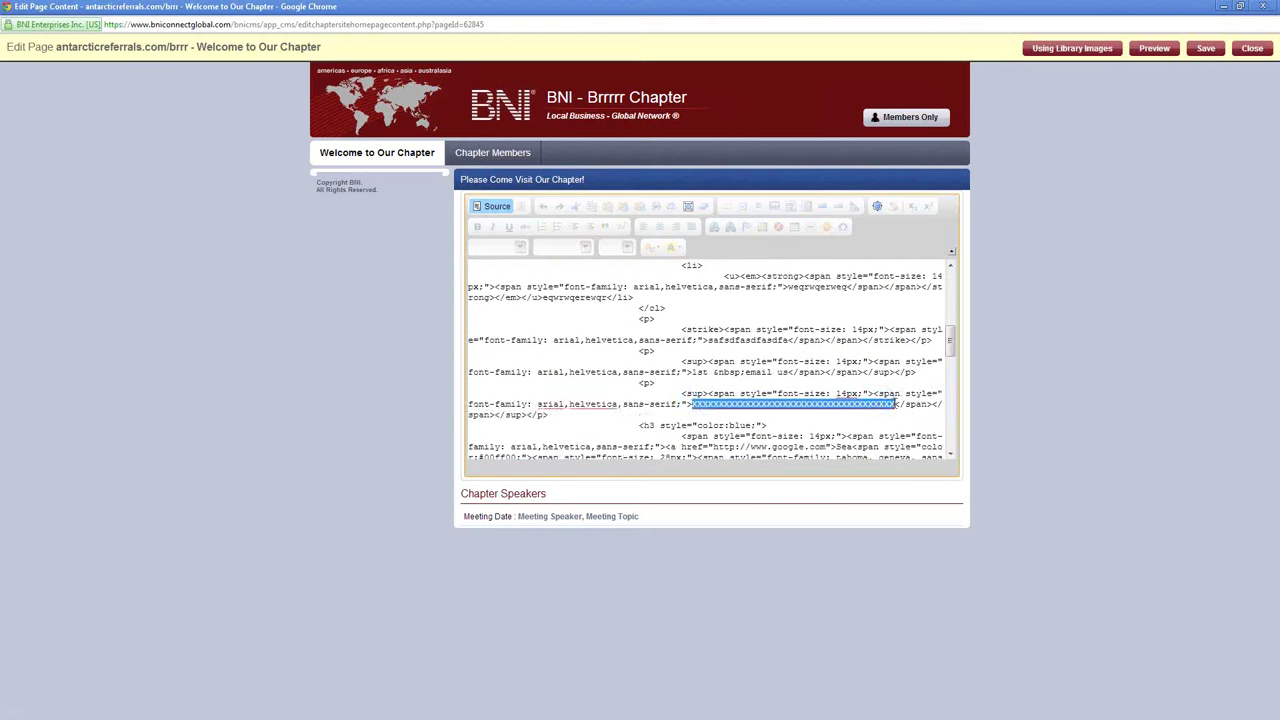
{"action": "key", "text": "ctrl+v"}
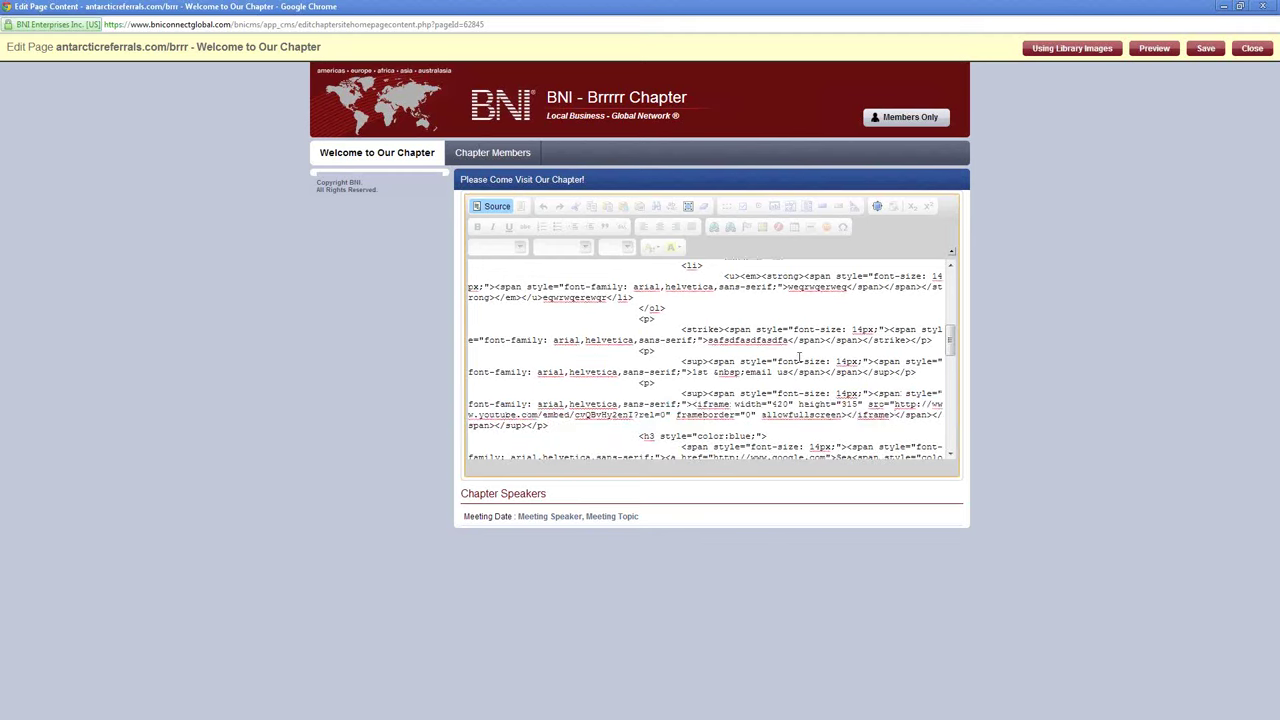
{"action": "left_click", "coordinate": [495, 206]}
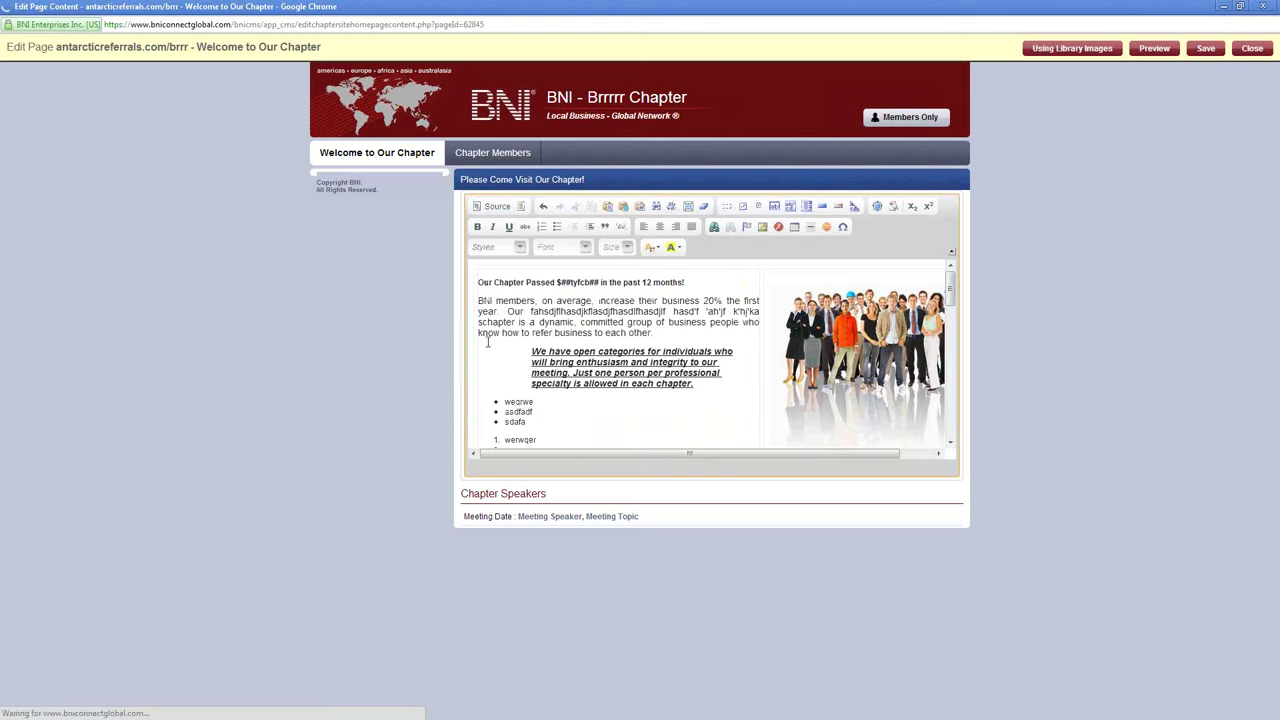
Step: Check the iframe's placement below "1st email us", then save the page and close the page editor
{"action": "scroll", "coordinate": [487, 341], "scroll_direction": "down", "scroll_amount": 5}
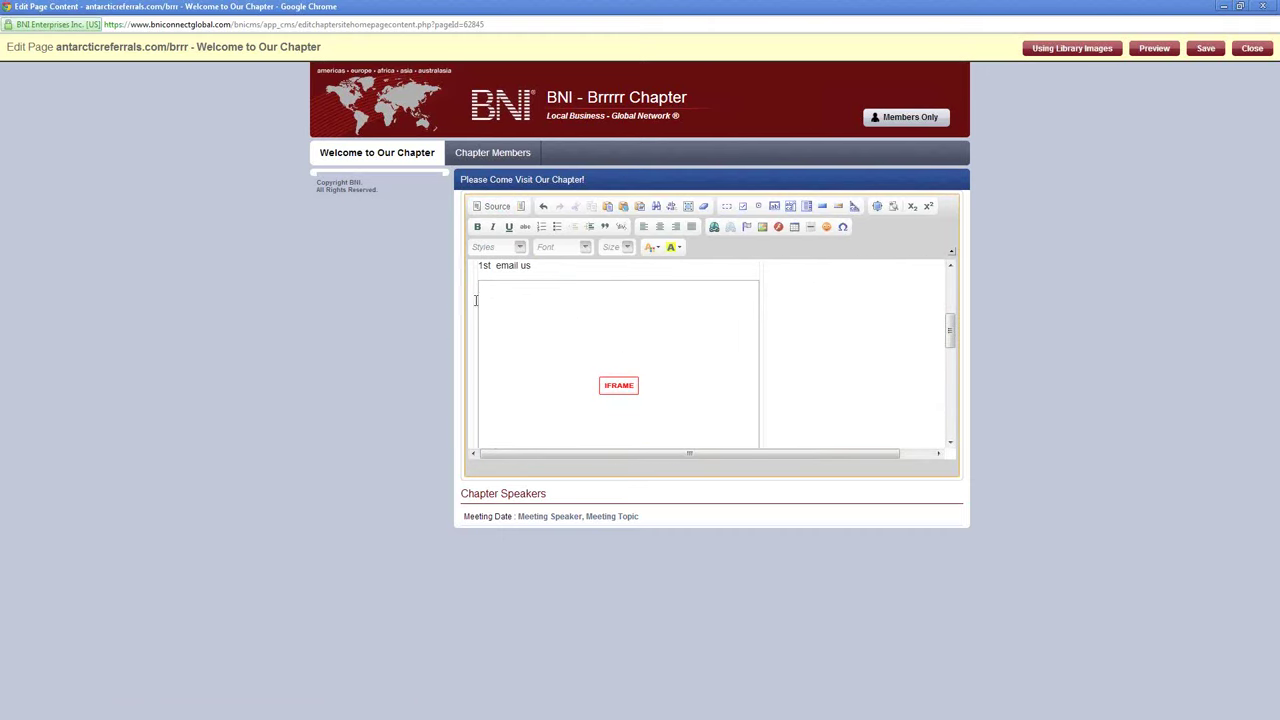
{"action": "scroll", "coordinate": [608, 317], "scroll_direction": "down", "scroll_amount": 2}
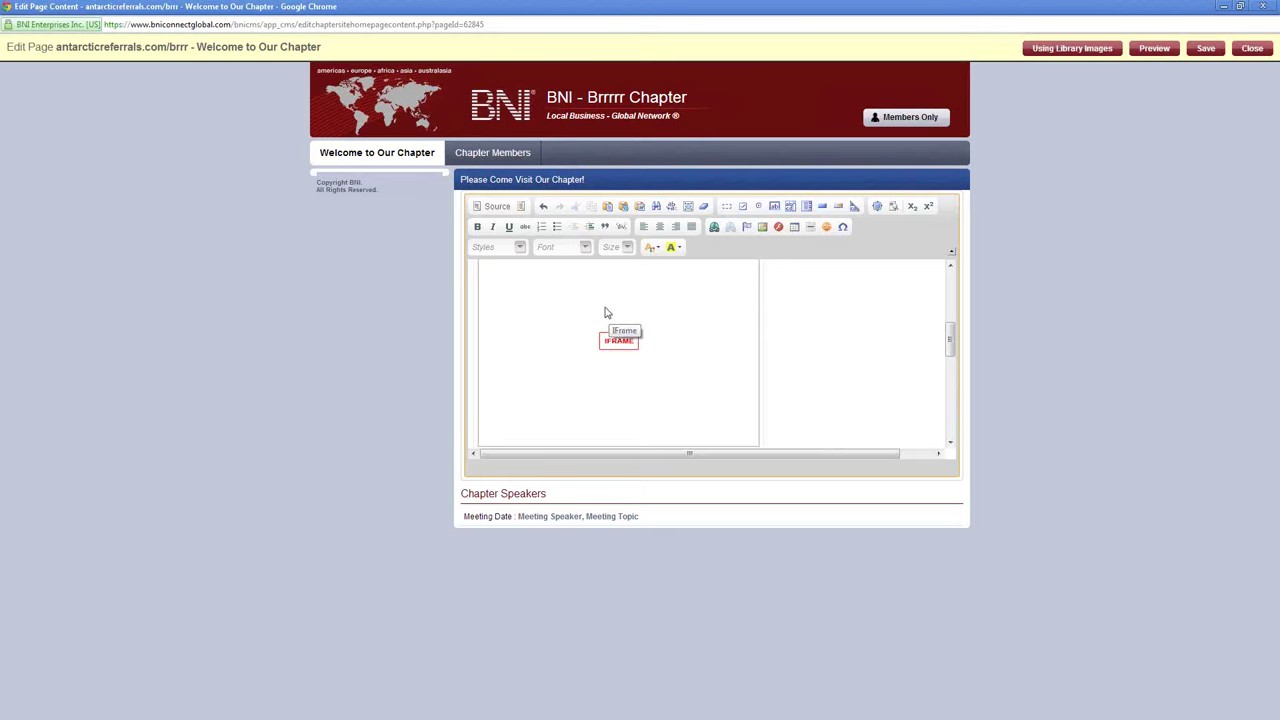
{"action": "scroll", "coordinate": [610, 335], "scroll_direction": "up", "scroll_amount": 2}
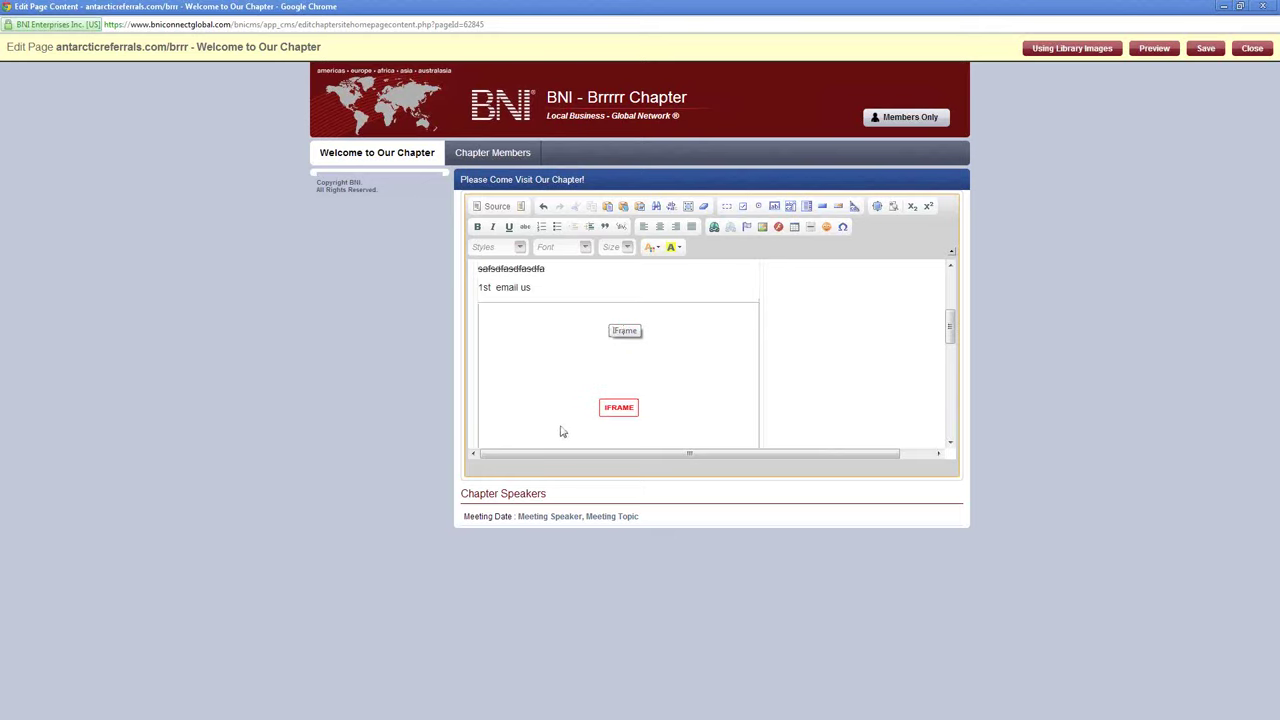
{"action": "scroll", "coordinate": [545, 333], "scroll_direction": "down", "scroll_amount": 1}
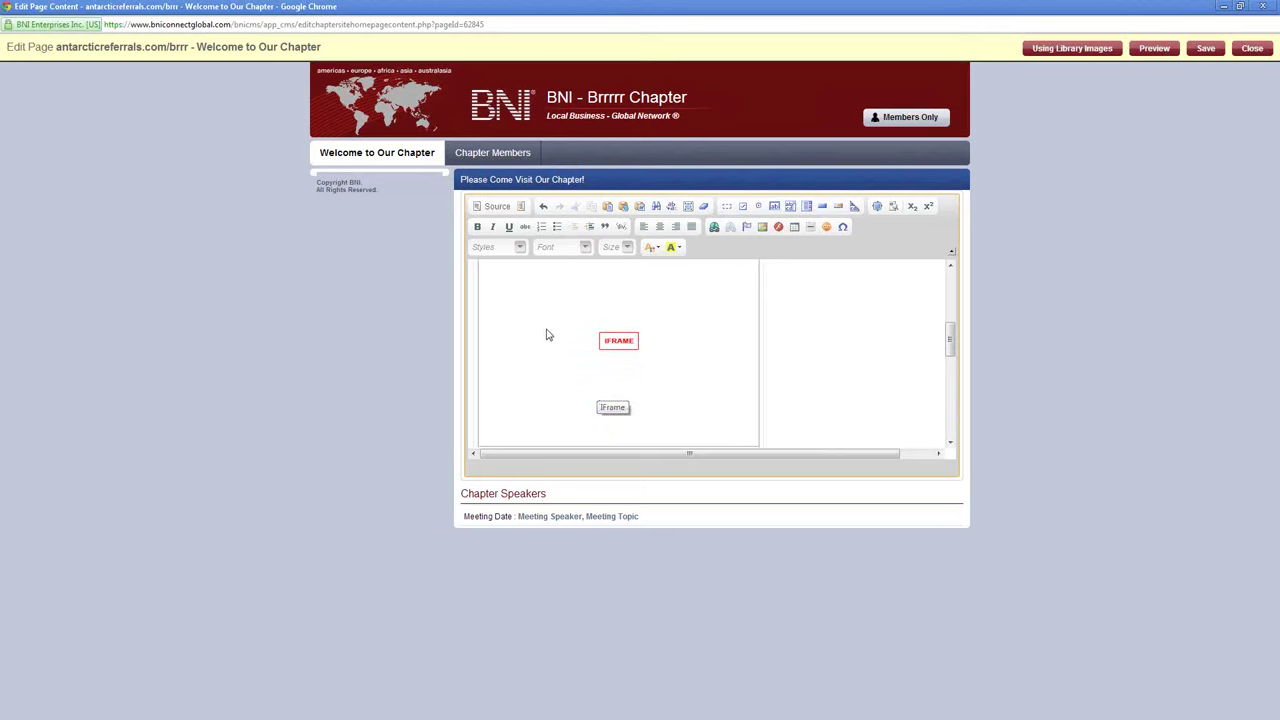
{"action": "scroll", "coordinate": [546, 335], "scroll_direction": "up", "scroll_amount": 1}
{"action": "left_click", "coordinate": [1205, 52]}
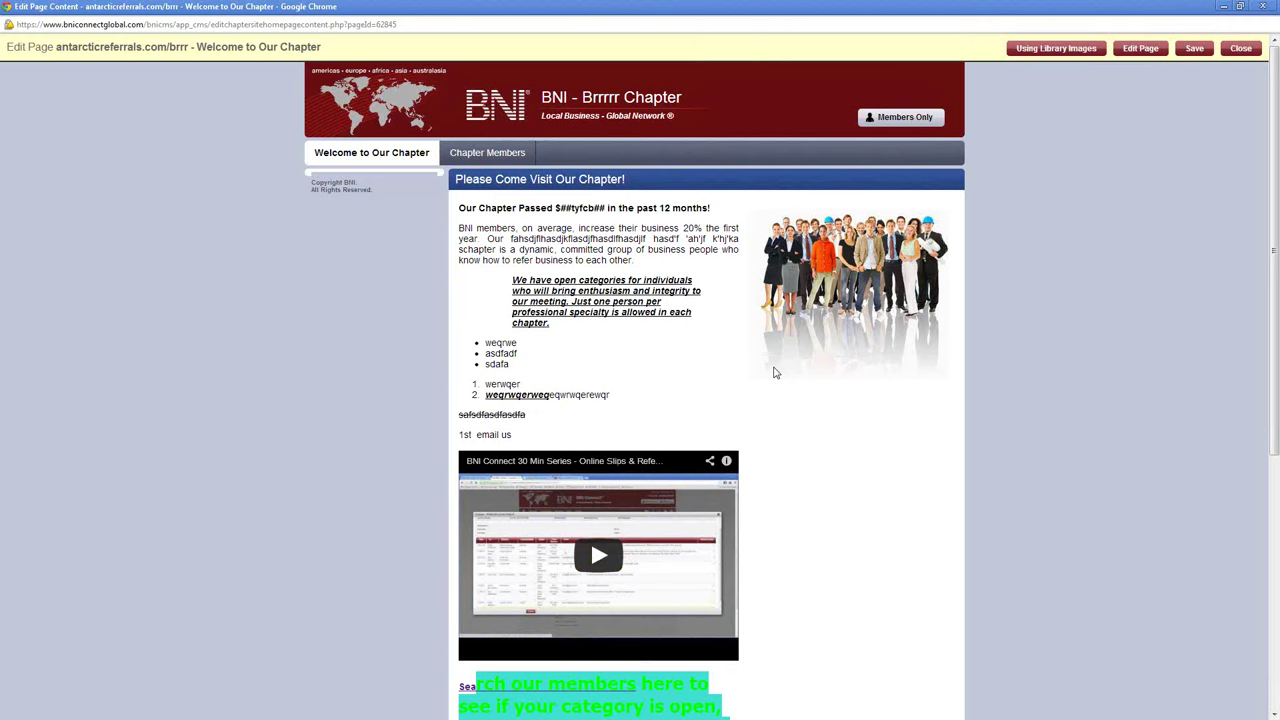
{"action": "left_click", "coordinate": [1246, 52]}
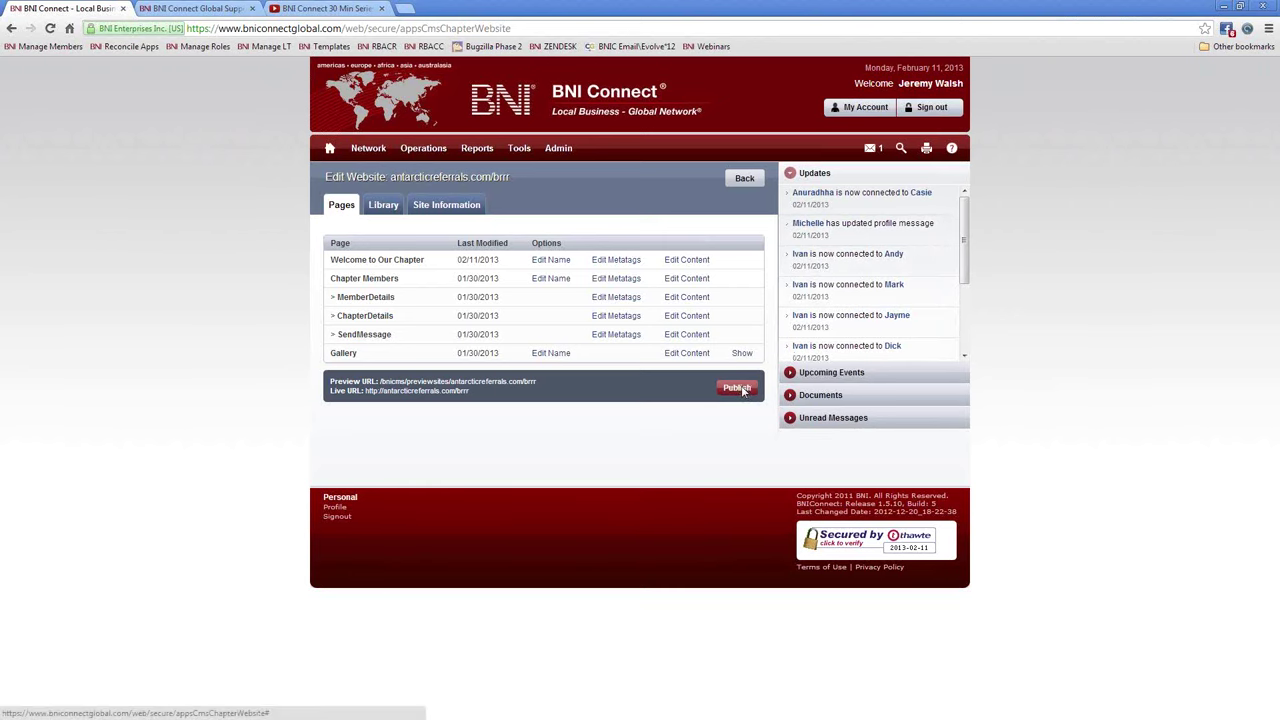
Step: Publish the chapter website and open its live URL to check the embedded video below "1st email us"
{"action": "left_click", "coordinate": [740, 389]}
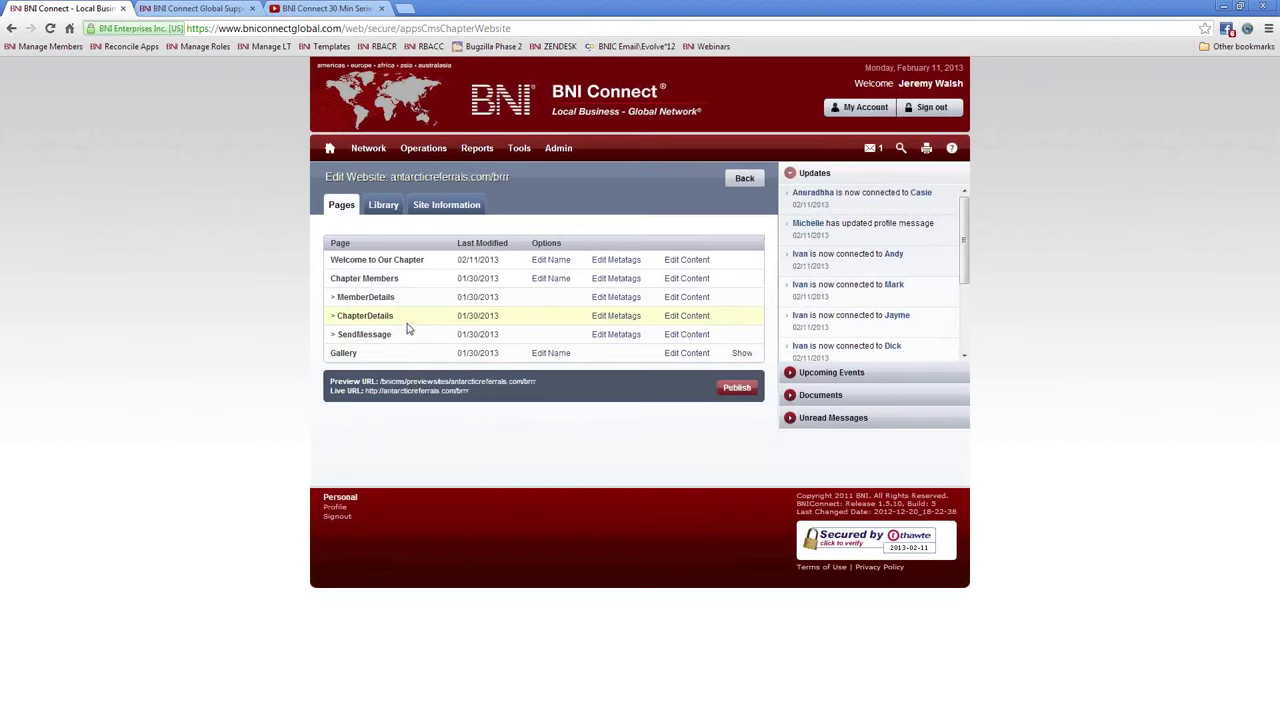
{"action": "left_click", "coordinate": [436, 391]}
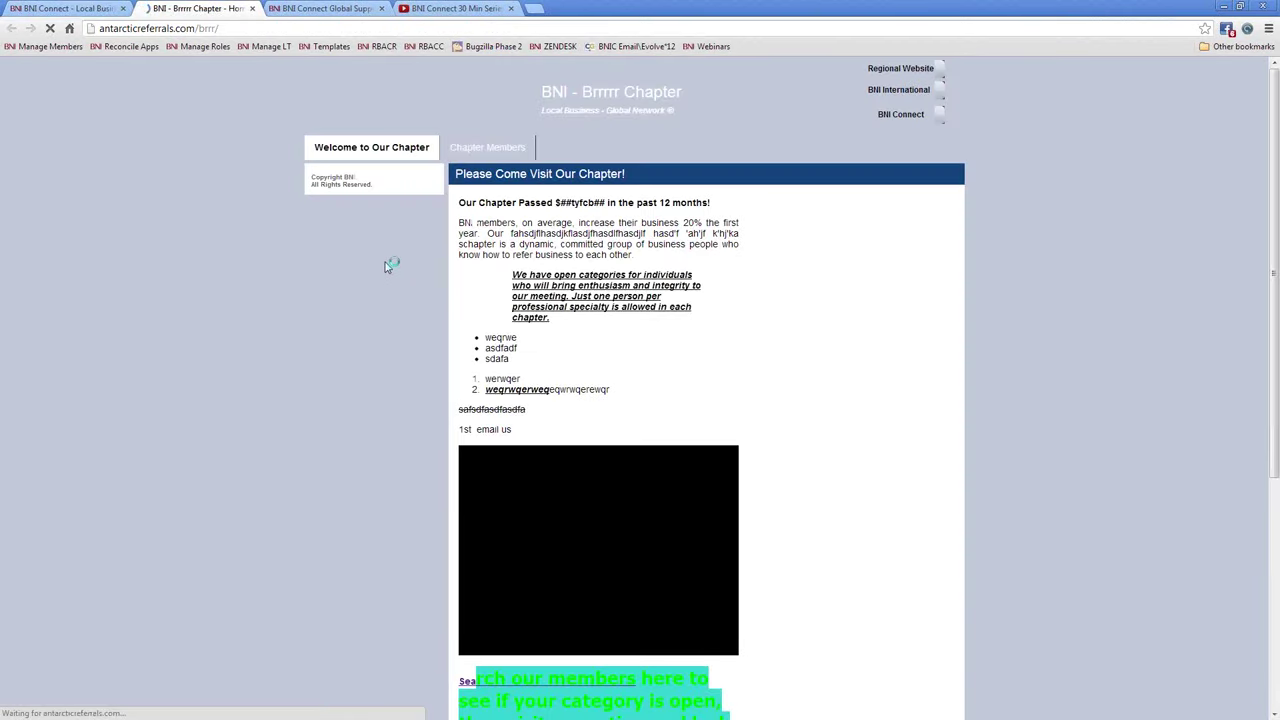
{"action": "scroll", "coordinate": [775, 380], "scroll_direction": "down", "scroll_amount": 1}
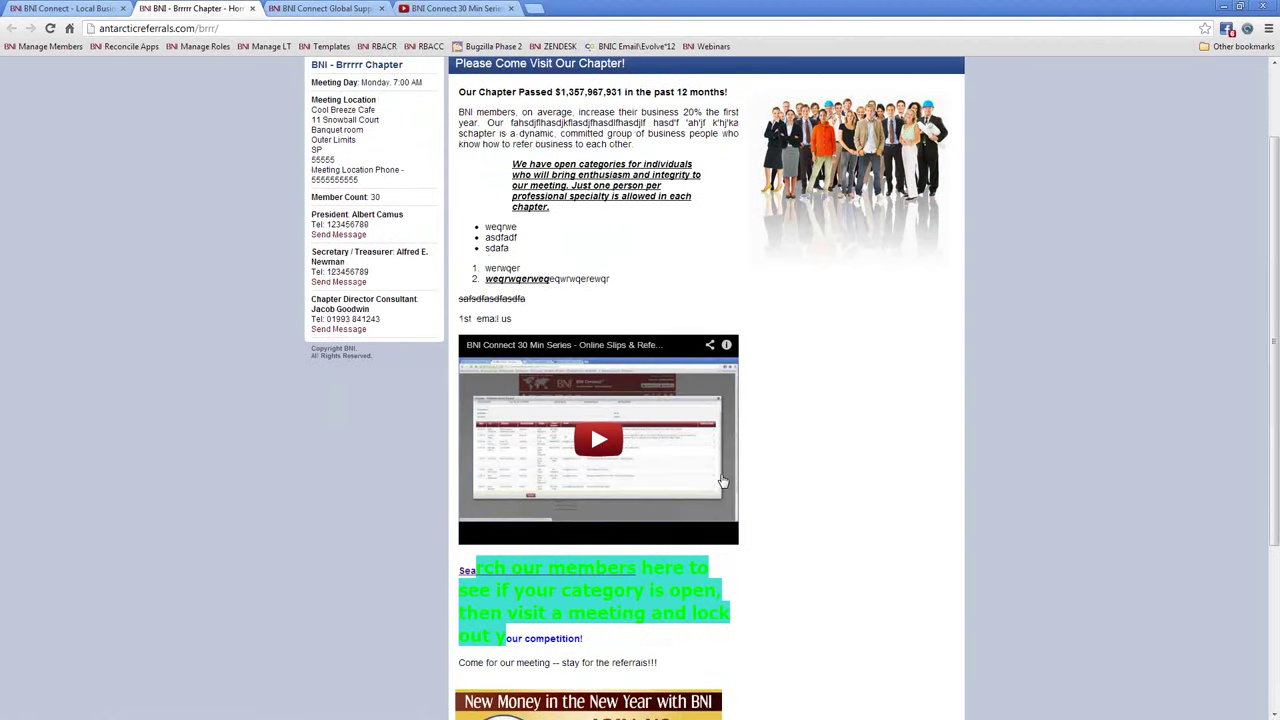
{"action": "scroll", "coordinate": [692, 486], "scroll_direction": "up", "scroll_amount": 1}
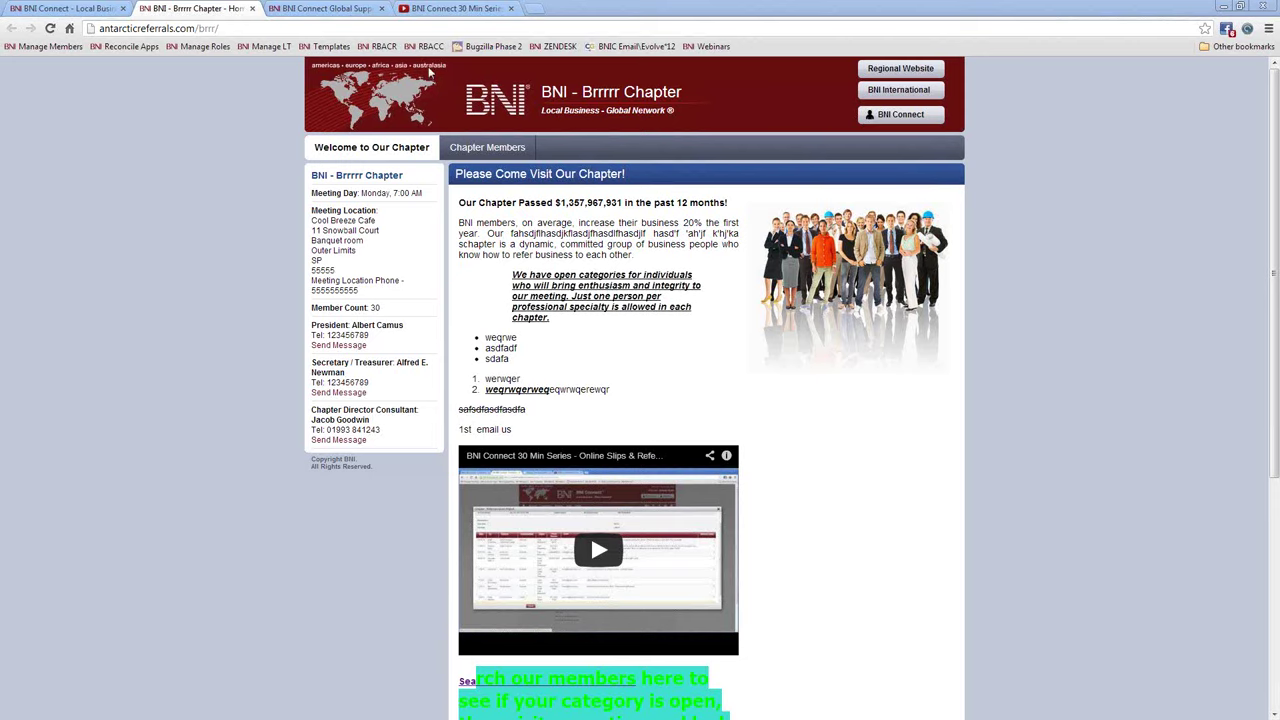
Step: Search the web for "mighty montclair chapter bni", view the BNI Northern Virginia chapters page, and close it
{"action": "left_click", "coordinate": [362, 33]}
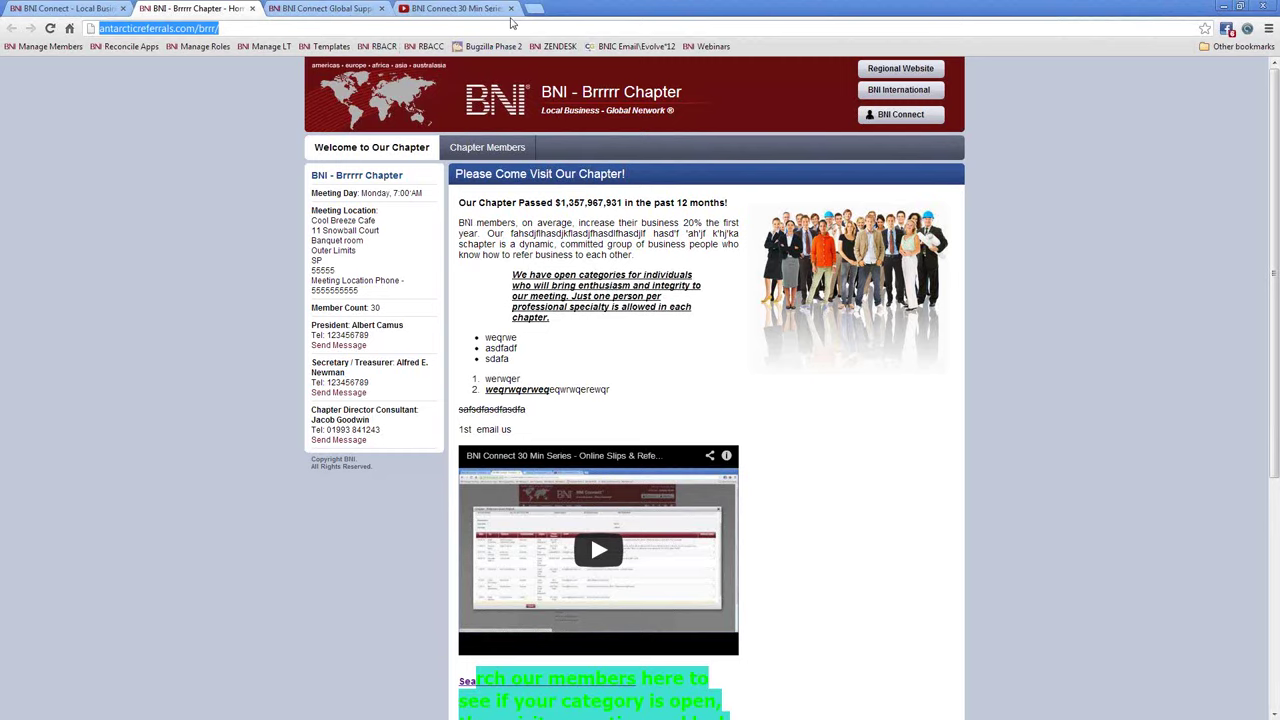
{"action": "type", "text": "mighty"}
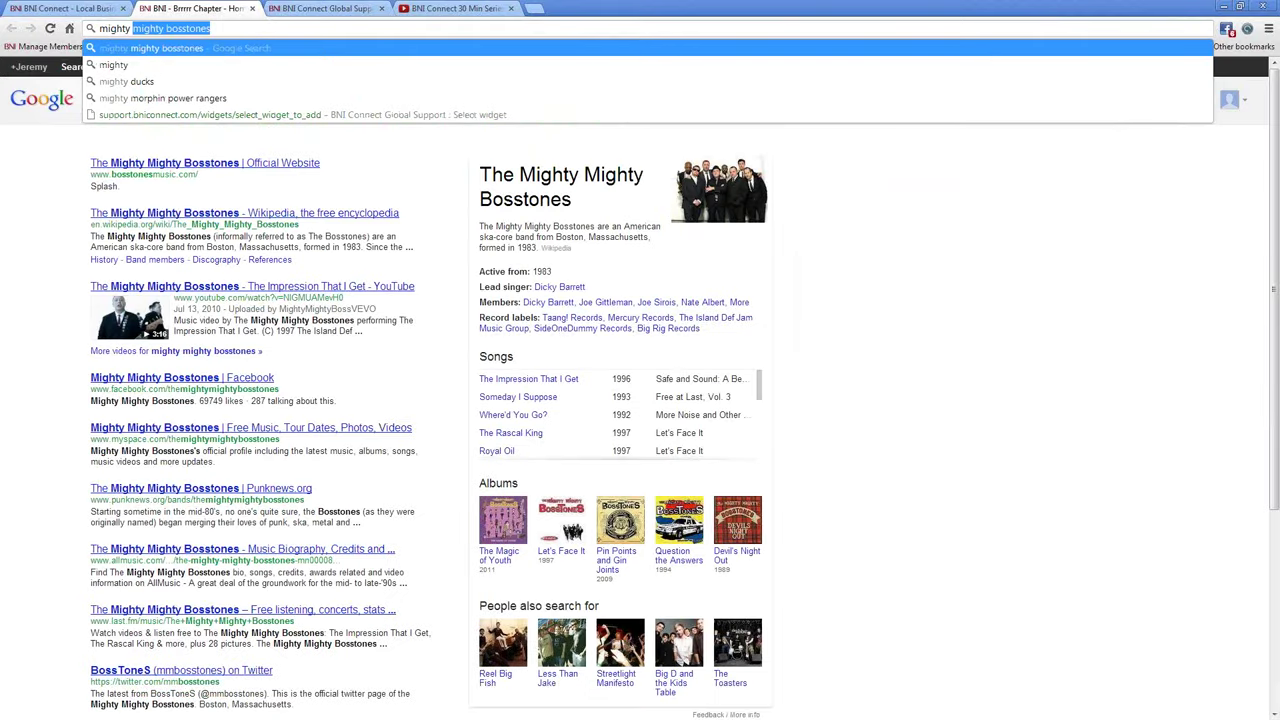
{"action": "type", "text": " montclair cha"}
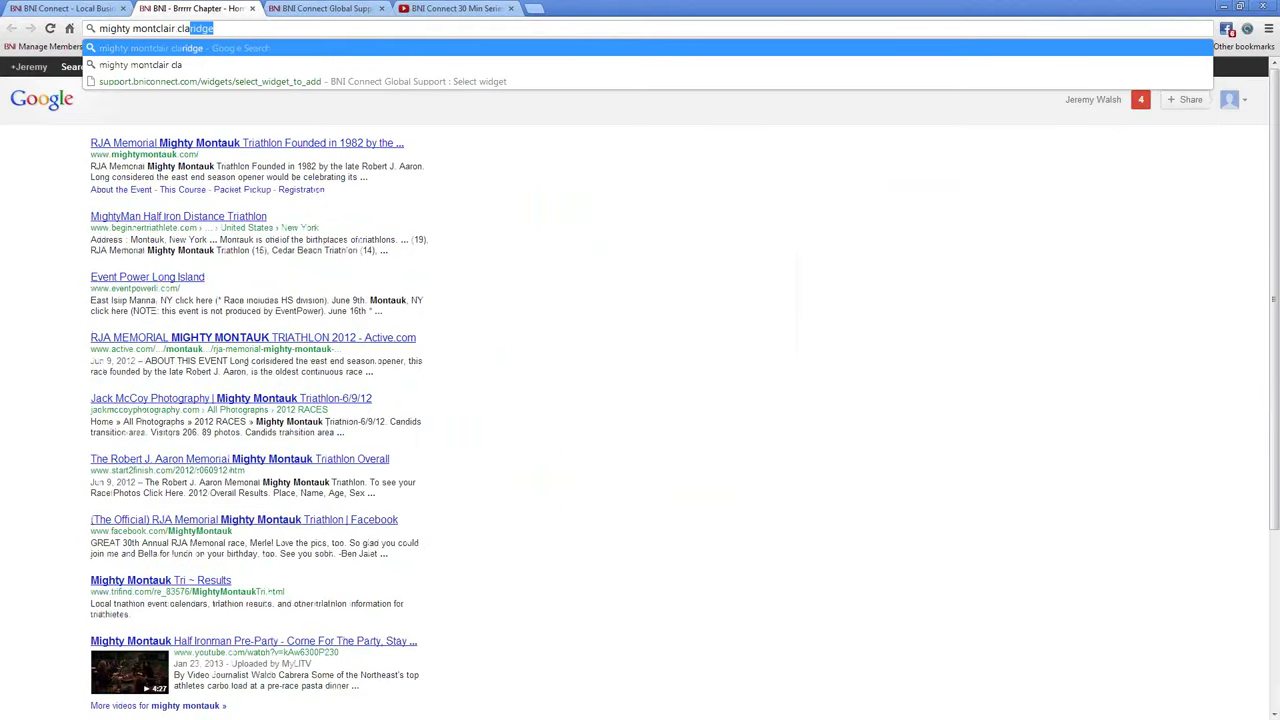
{"action": "type", "text": "r bni"}
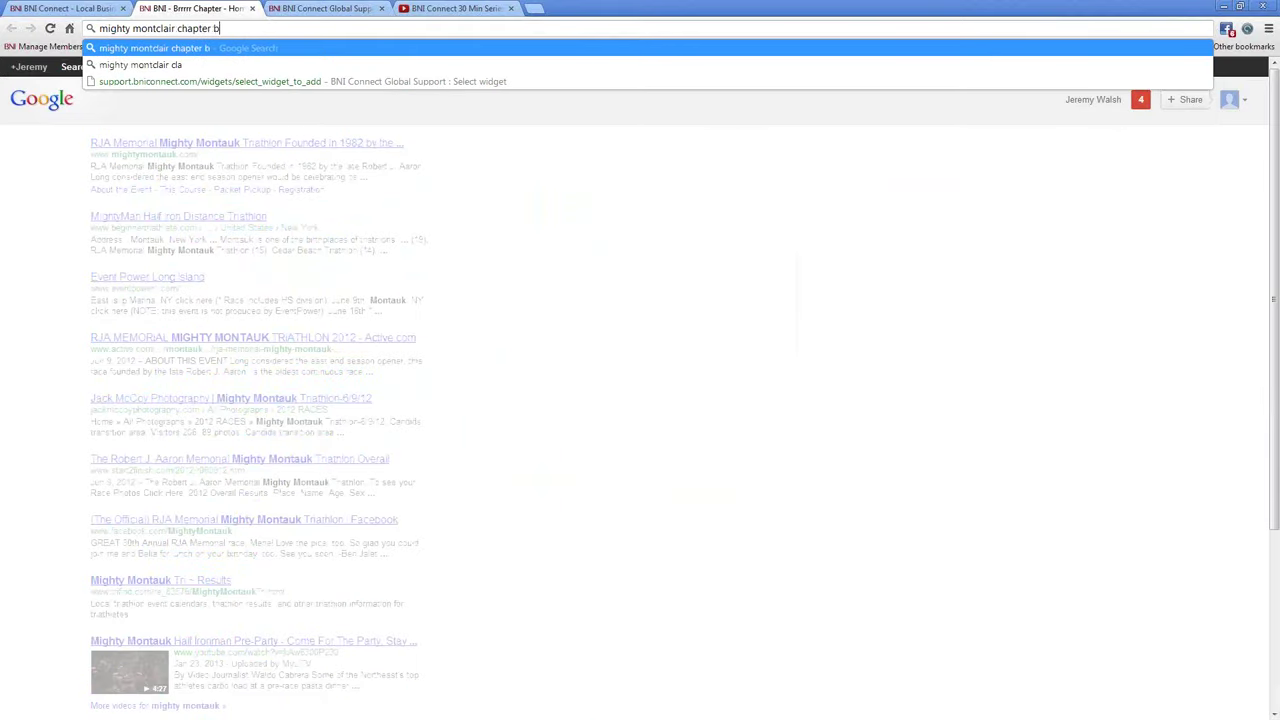
{"action": "key", "text": "Return"}
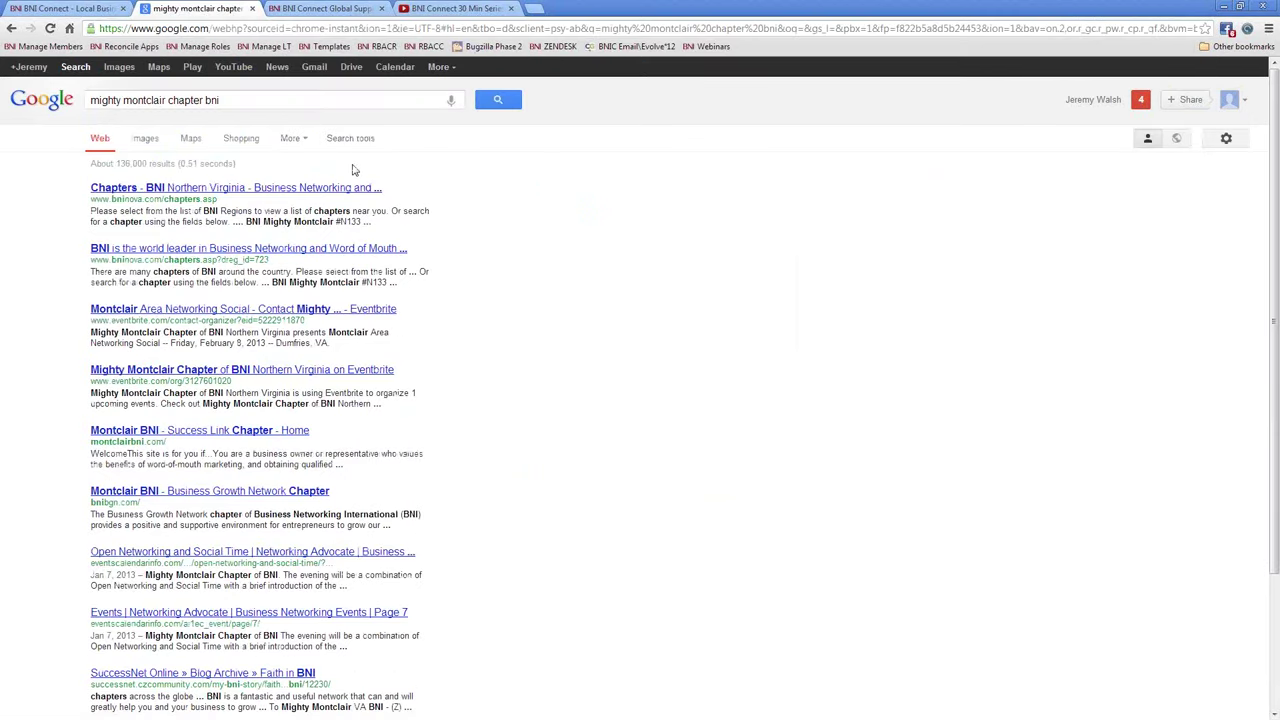
{"action": "left_click", "coordinate": [185, 192]}
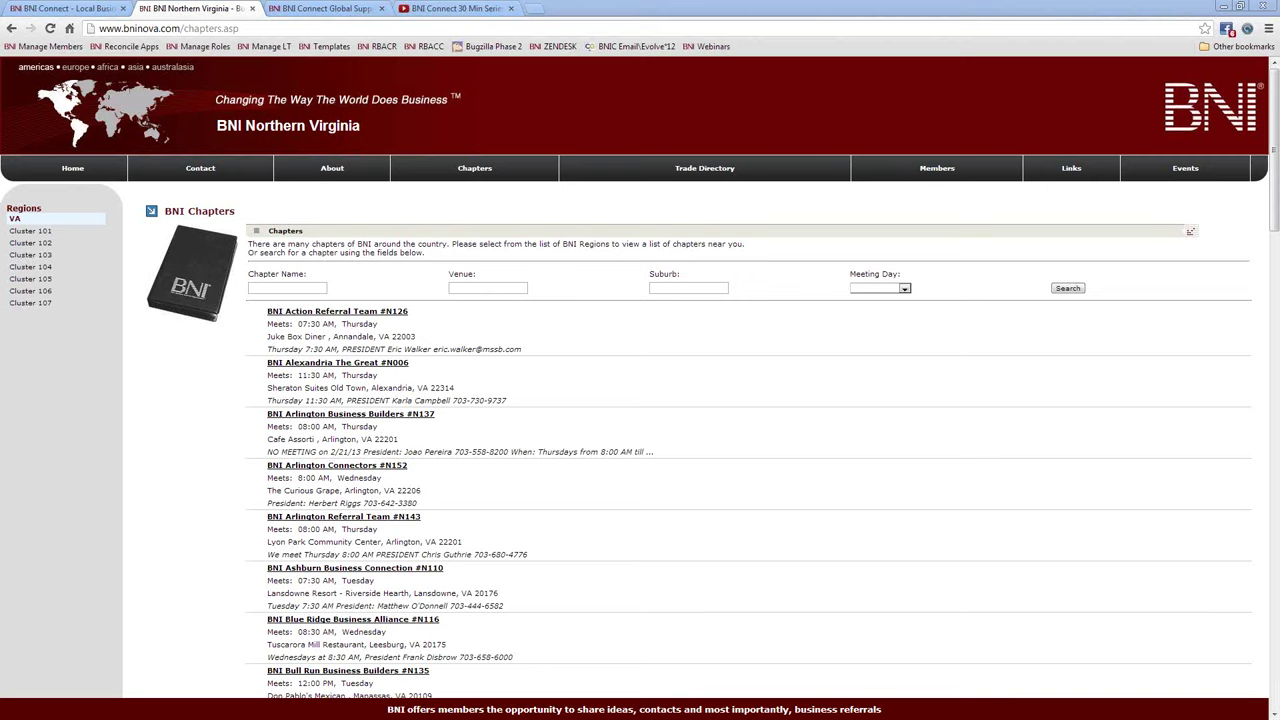
{"action": "left_click", "coordinate": [252, 8]}
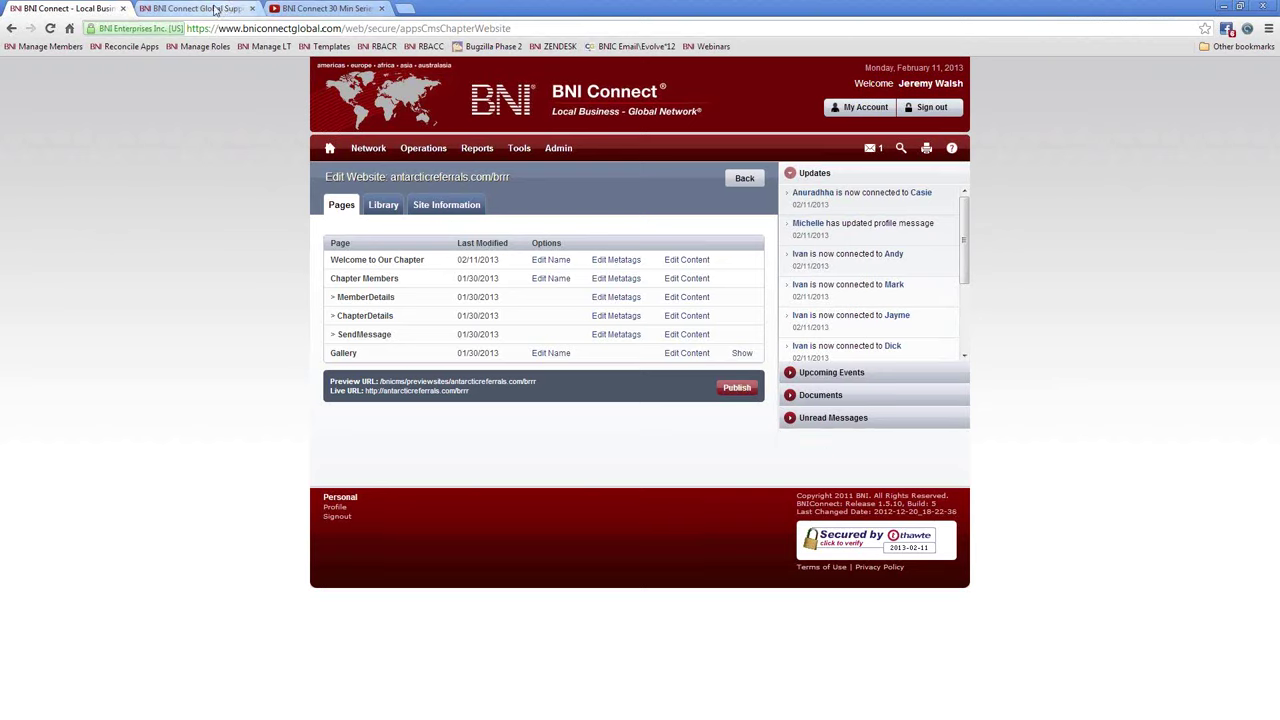
Step: Open the BNI Connect Global Support site from BNI Connect's help and highlight the February 13th Social Media webinar entry
{"action": "left_click", "coordinate": [952, 149]}
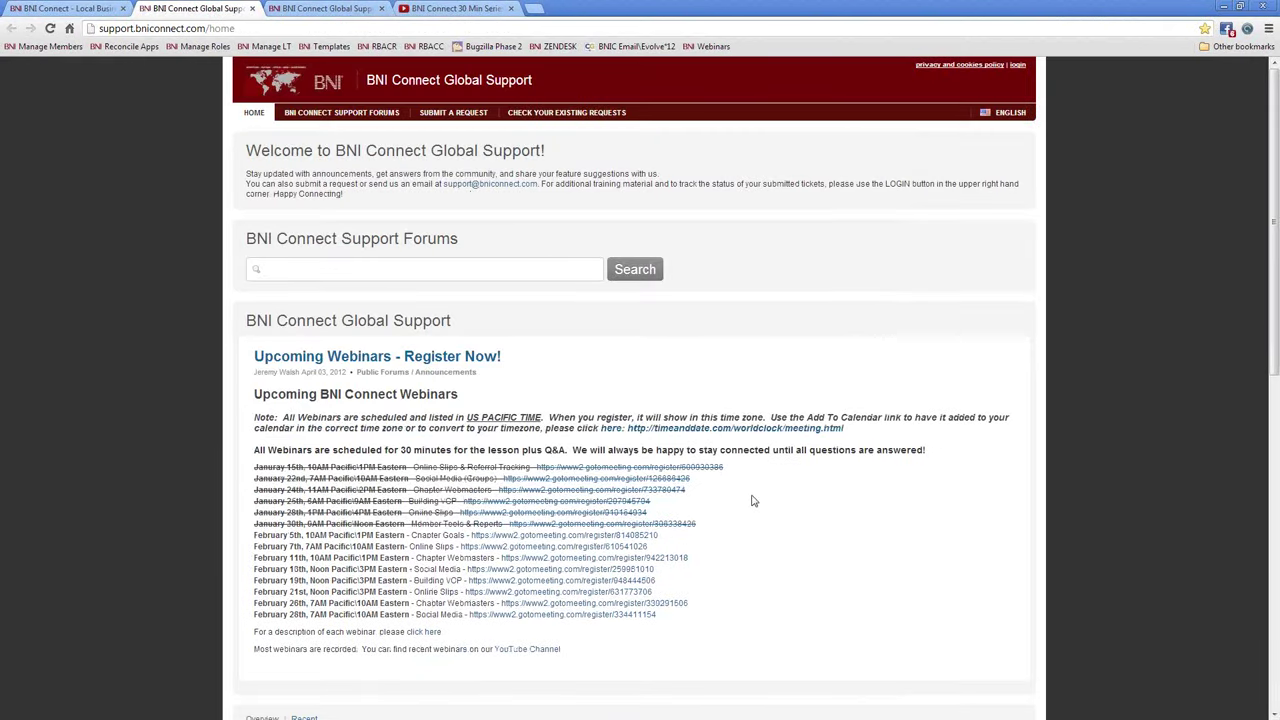
{"action": "scroll", "coordinate": [755, 503], "scroll_direction": "down", "scroll_amount": 1}
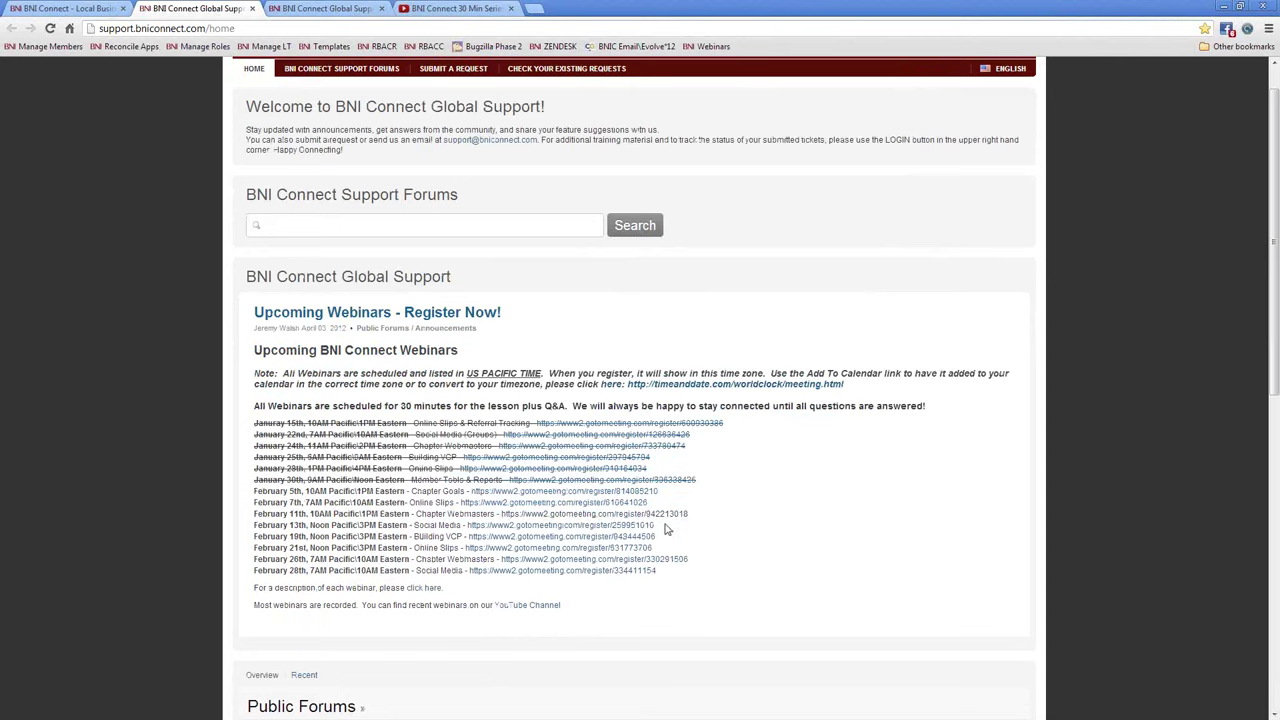
{"action": "left_click_drag", "start_coordinate": [664, 528], "coordinate": [254, 524]}
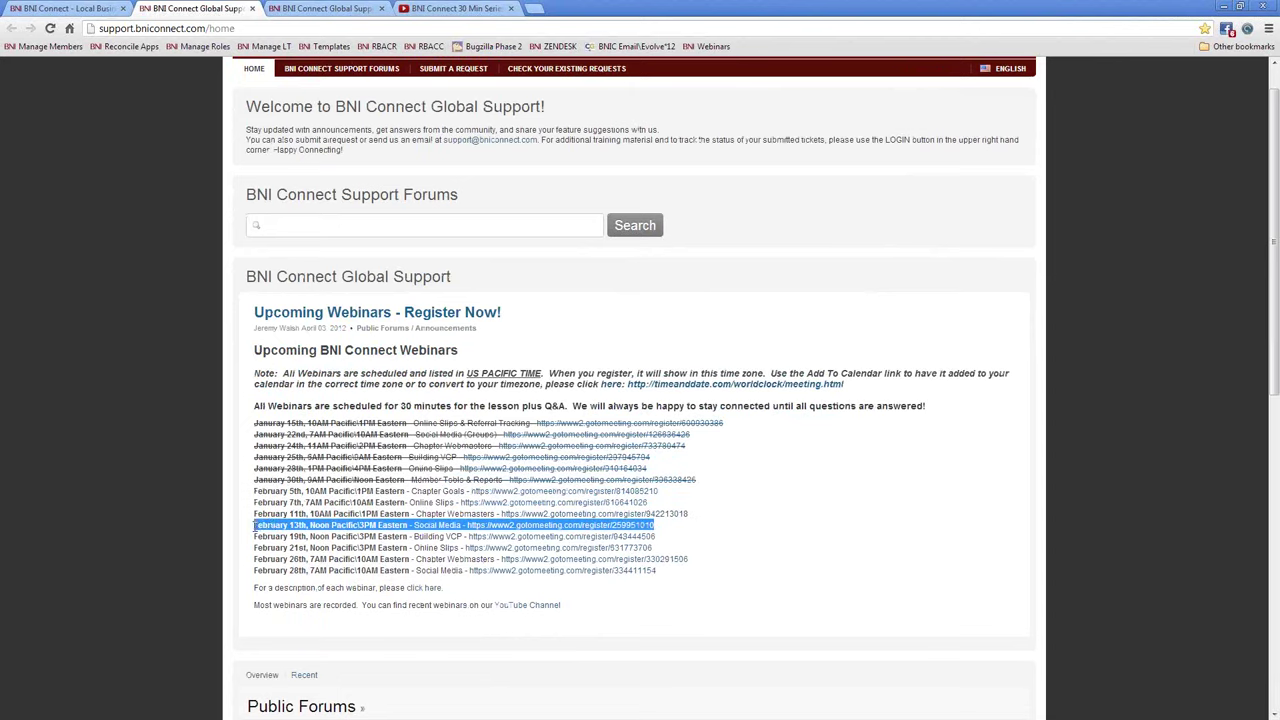